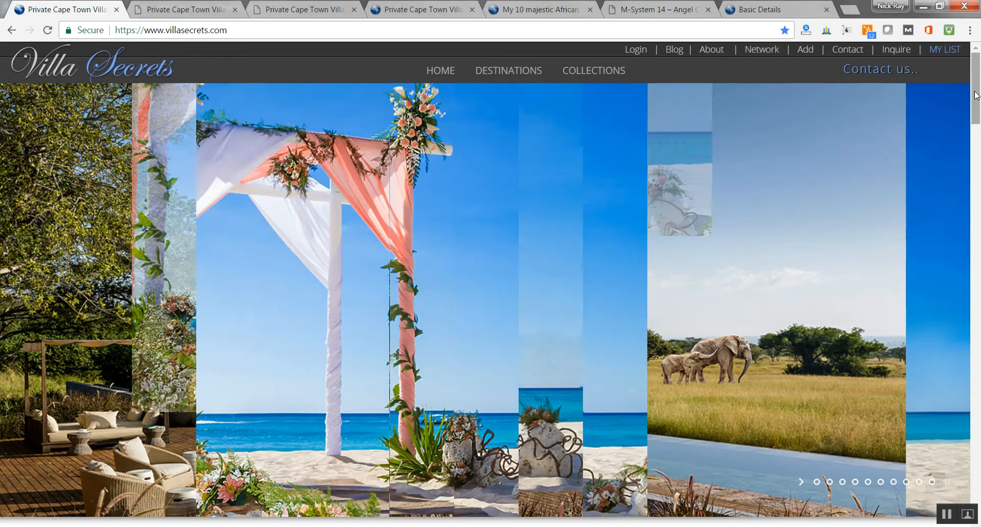
Step: Review the main Villa Secrets home page from the slider down to the Cape Town villas and private islands sections
{"action": "left_click_drag", "start_coordinate": [972, 97], "coordinate": [962, 257]}
{"action": "scroll", "coordinate": [961, 260], "scroll_direction": "down", "scroll_amount": 3}
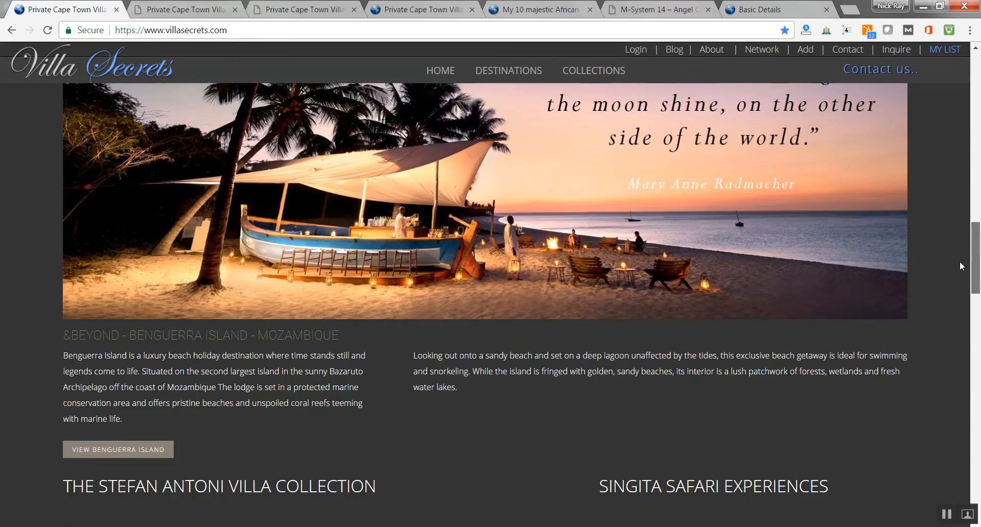
{"action": "scroll", "coordinate": [957, 281], "scroll_direction": "down", "scroll_amount": 4}
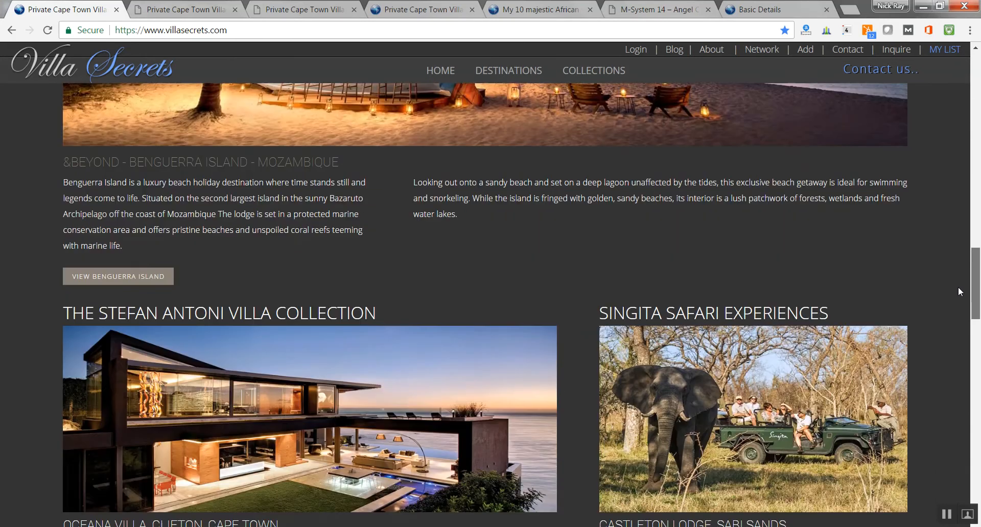
{"action": "scroll", "coordinate": [958, 309], "scroll_direction": "down", "scroll_amount": 1}
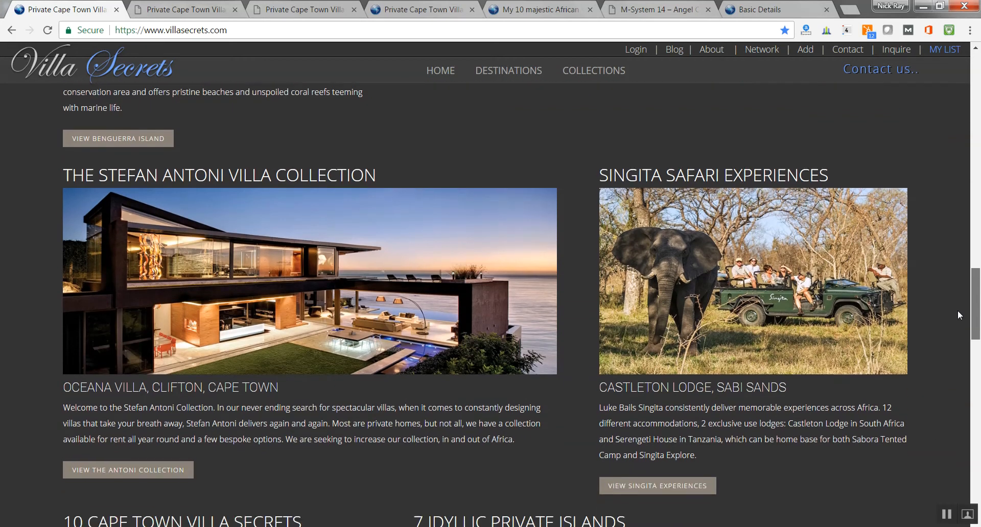
{"action": "scroll", "coordinate": [956, 321], "scroll_direction": "down", "scroll_amount": 2}
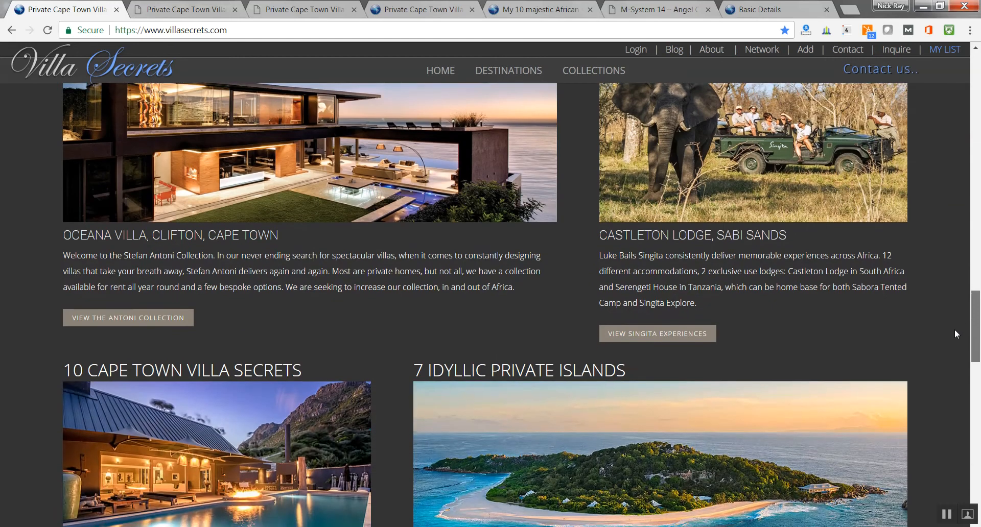
{"action": "scroll", "coordinate": [954, 335], "scroll_direction": "down", "scroll_amount": 3}
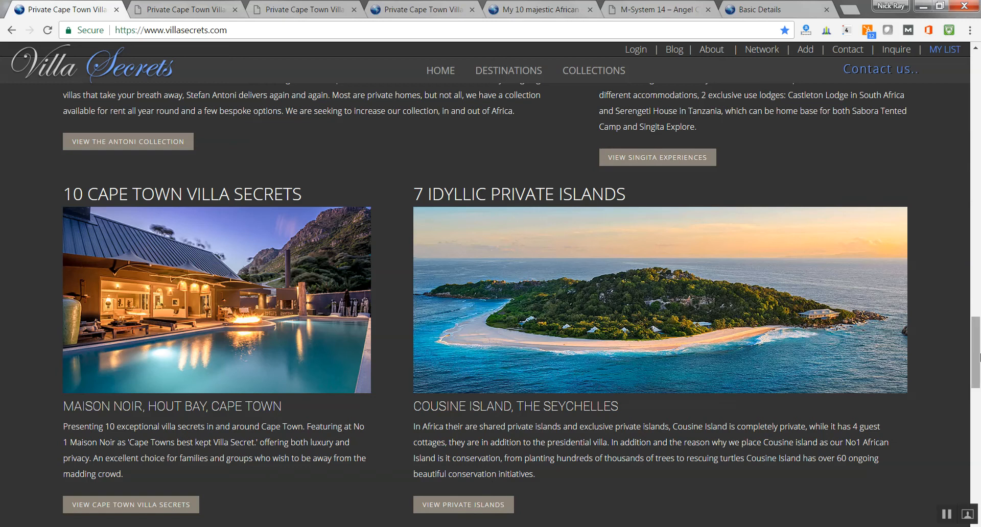
{"action": "left_click_drag", "start_coordinate": [974, 357], "coordinate": [979, 87]}
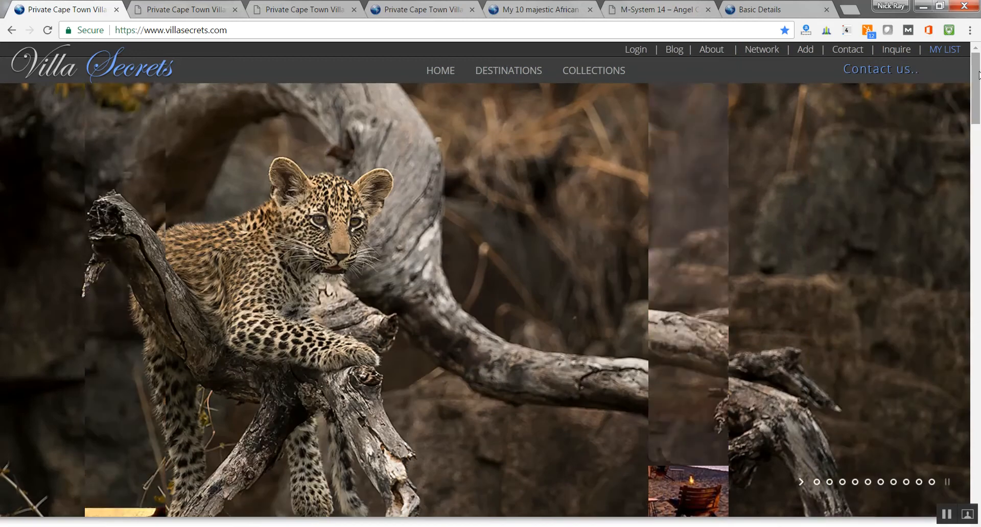
Step: Look at the Cape Town site, dismiss the security notification, and review the Camps Bay villa page's descriptions and photos
{"action": "left_click", "coordinate": [202, 6]}
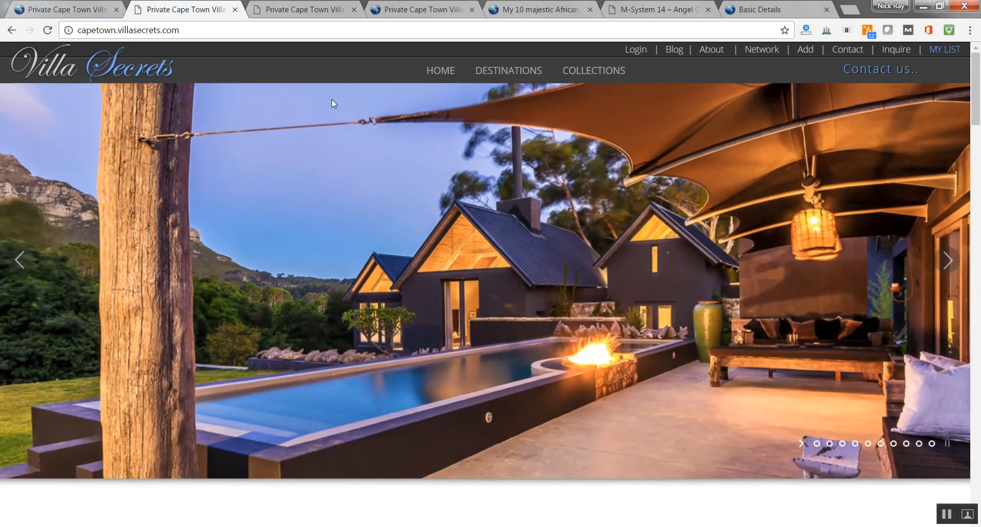
{"action": "left_click", "coordinate": [429, 9]}
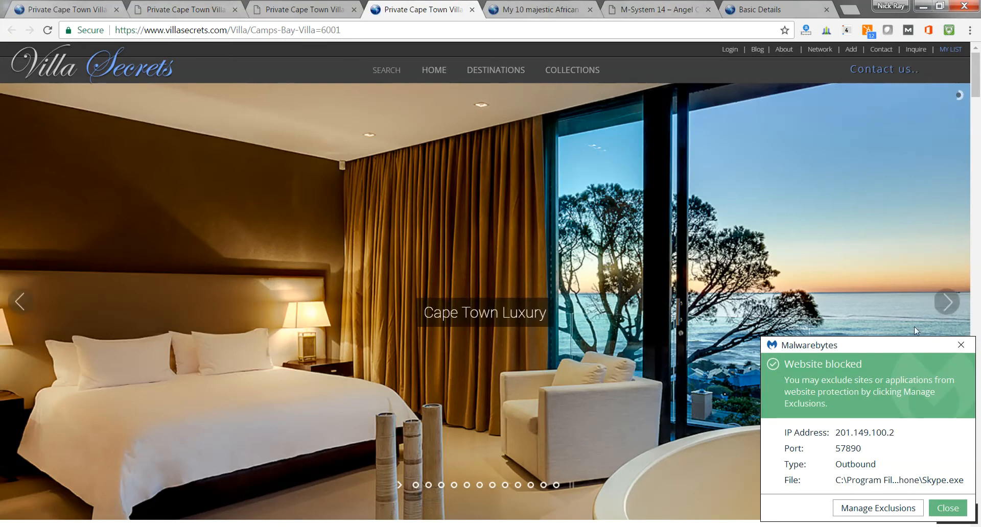
{"action": "left_click", "coordinate": [969, 350]}
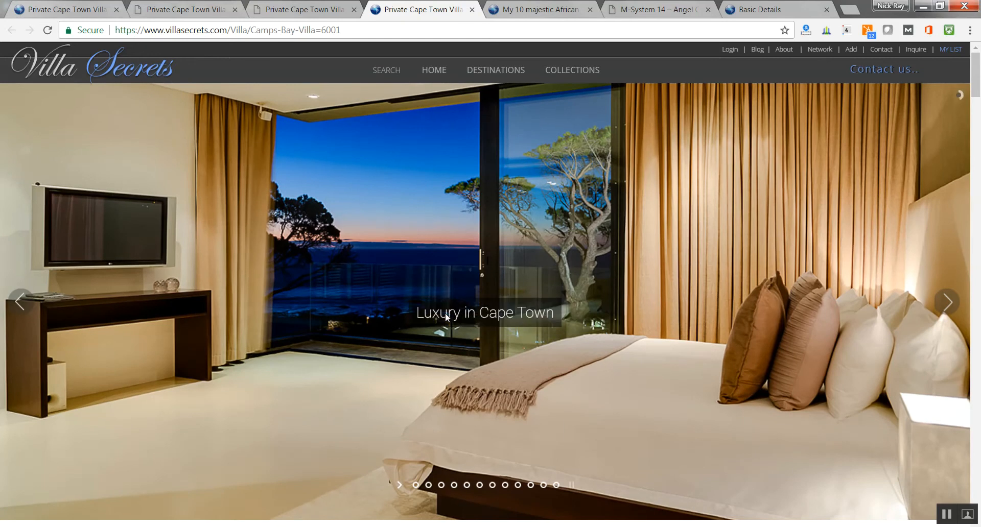
{"action": "left_click_drag", "start_coordinate": [978, 90], "coordinate": [974, 235]}
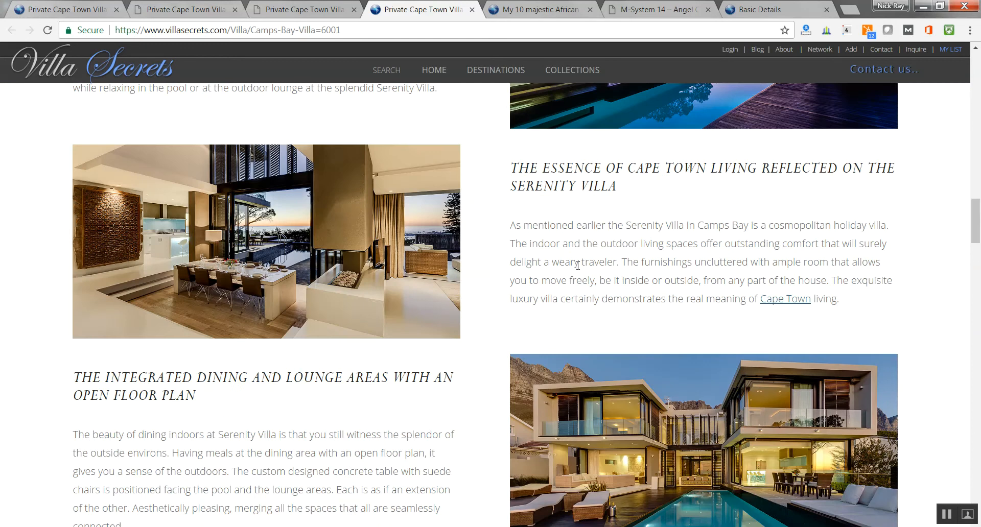
{"action": "left_click_drag", "start_coordinate": [551, 184], "coordinate": [606, 190]}
{"action": "left_click_drag", "start_coordinate": [977, 228], "coordinate": [975, 74]}
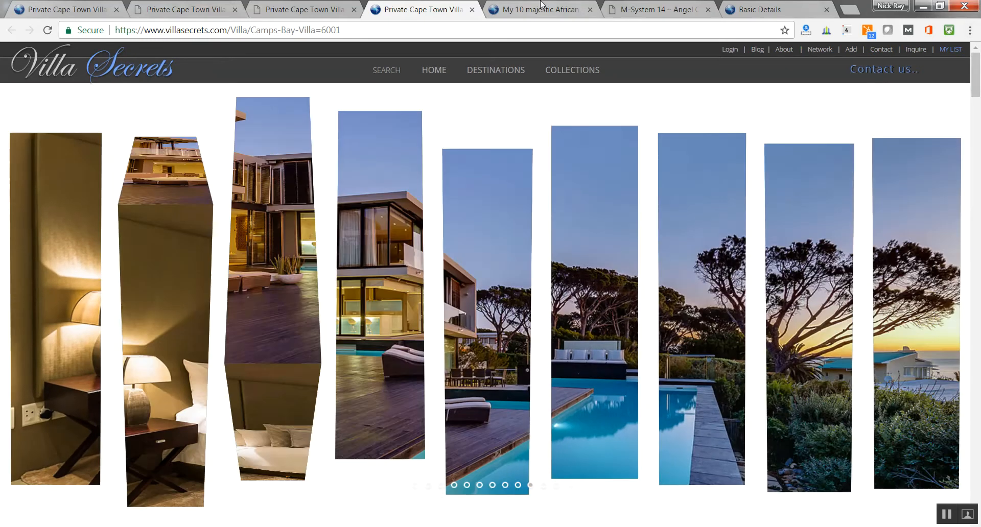
Step: Examine the African villas magazine article and Angel Theory's first slide, and revisit the Camps Bay villa and main home pages
{"action": "left_click", "coordinate": [542, 7]}
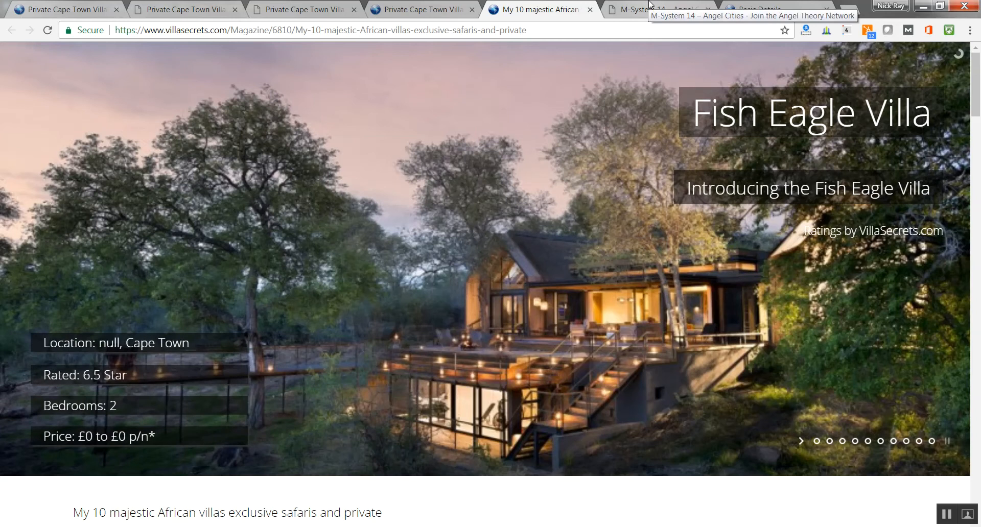
{"action": "left_click", "coordinate": [648, 5]}
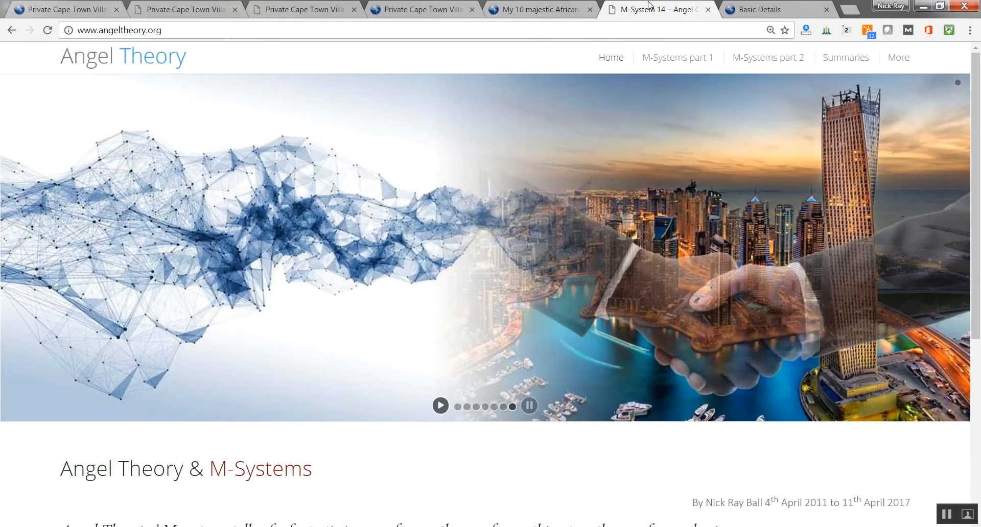
{"action": "left_click", "coordinate": [457, 407]}
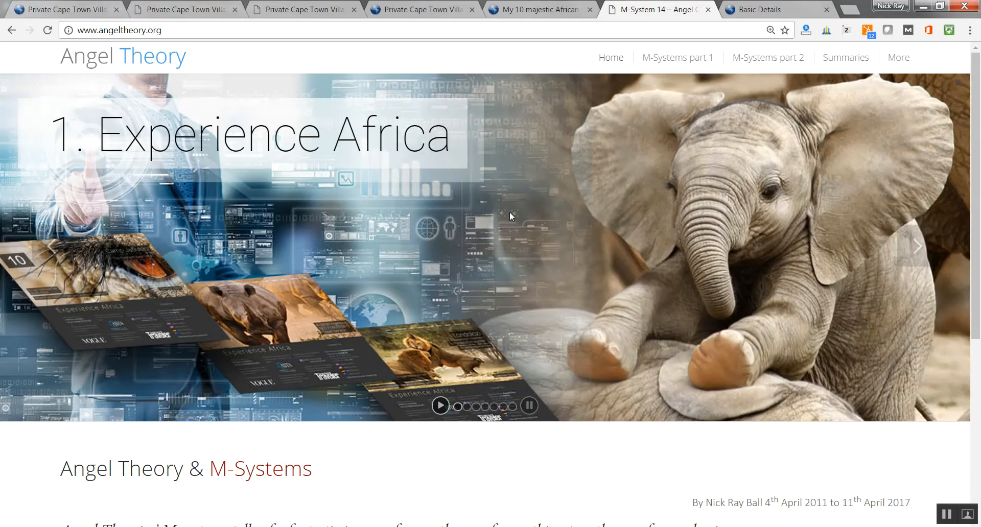
{"action": "left_click", "coordinate": [429, 3]}
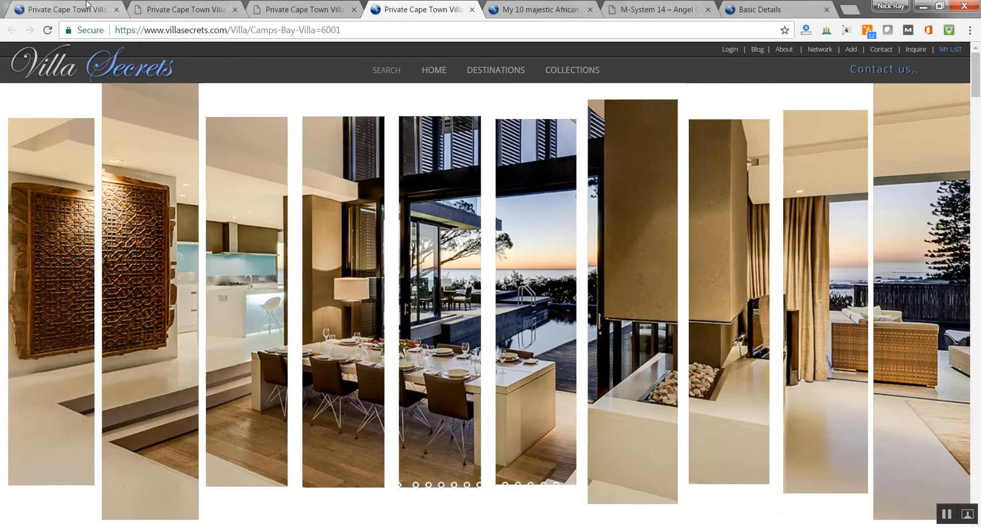
{"action": "left_click", "coordinate": [84, 4]}
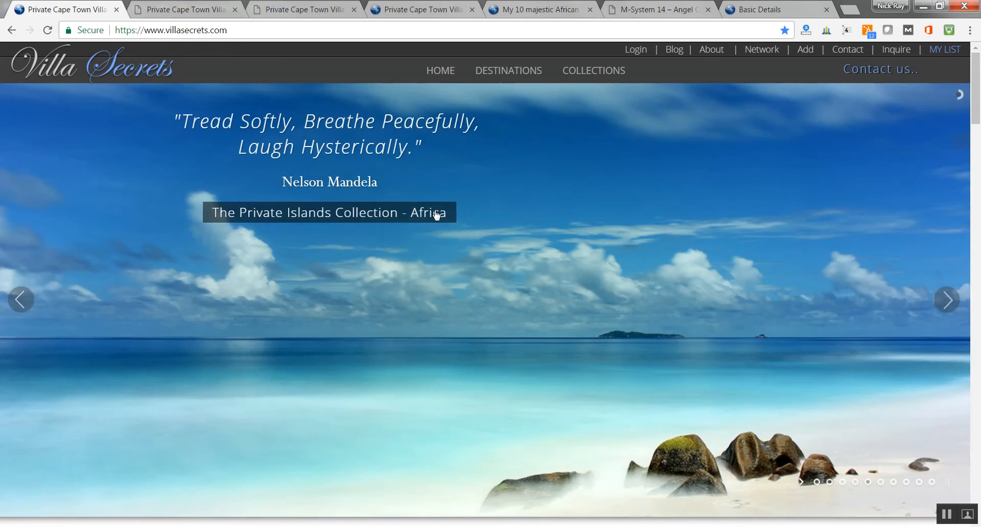
Step: Review the Cape Town home page's headings, leading villas, travel banner and collection sections
{"action": "left_click", "coordinate": [163, 4]}
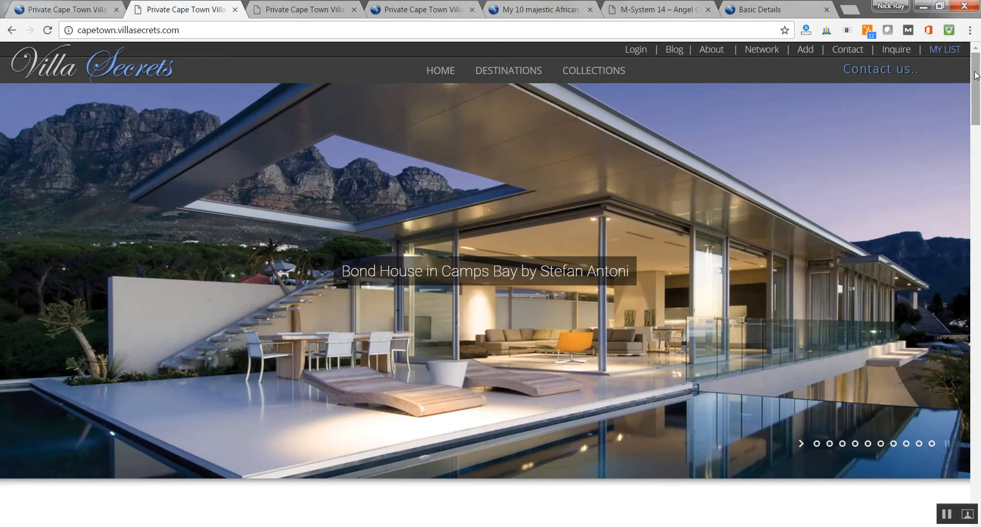
{"action": "left_click_drag", "start_coordinate": [976, 75], "coordinate": [976, 130]}
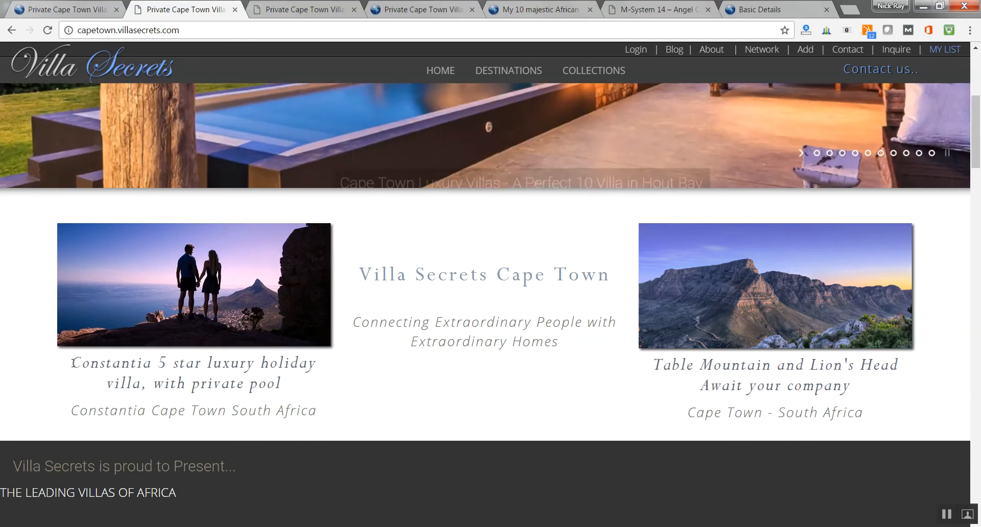
{"action": "left_click_drag", "start_coordinate": [76, 362], "coordinate": [182, 400]}
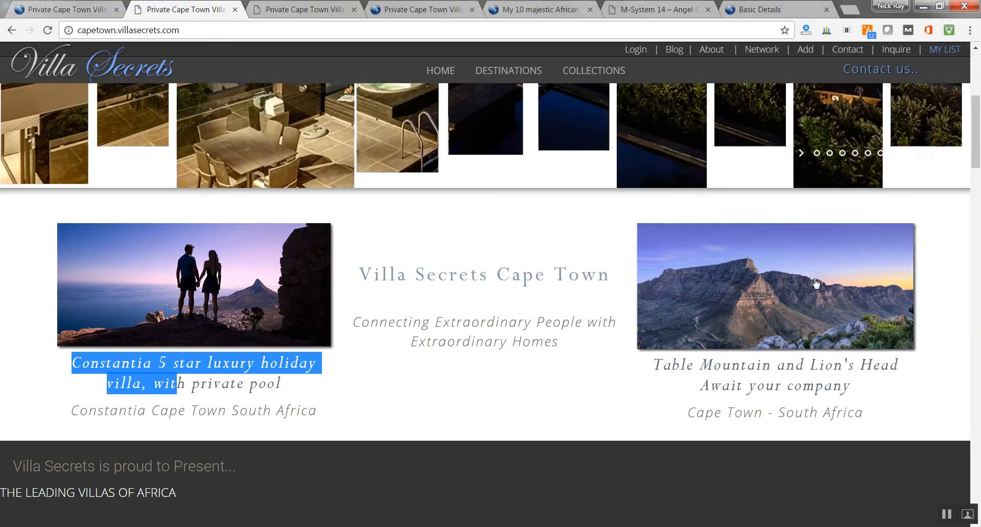
{"action": "left_click_drag", "start_coordinate": [977, 157], "coordinate": [977, 189]}
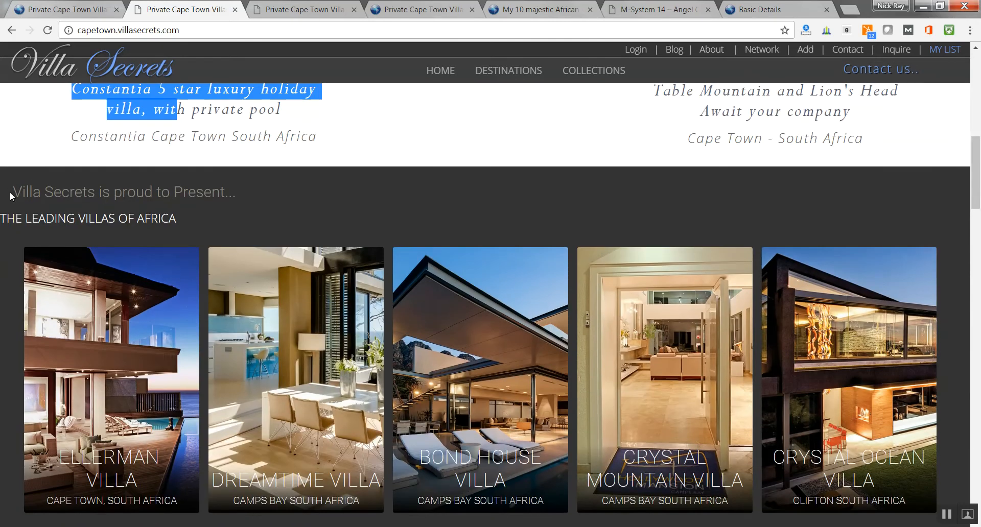
{"action": "left_click_drag", "start_coordinate": [21, 187], "coordinate": [122, 239]}
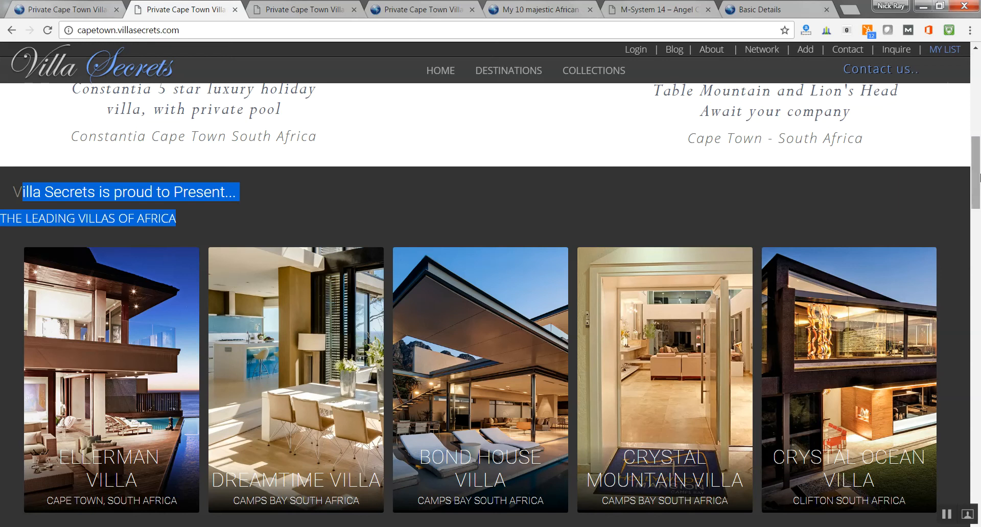
{"action": "left_click_drag", "start_coordinate": [976, 174], "coordinate": [970, 235]}
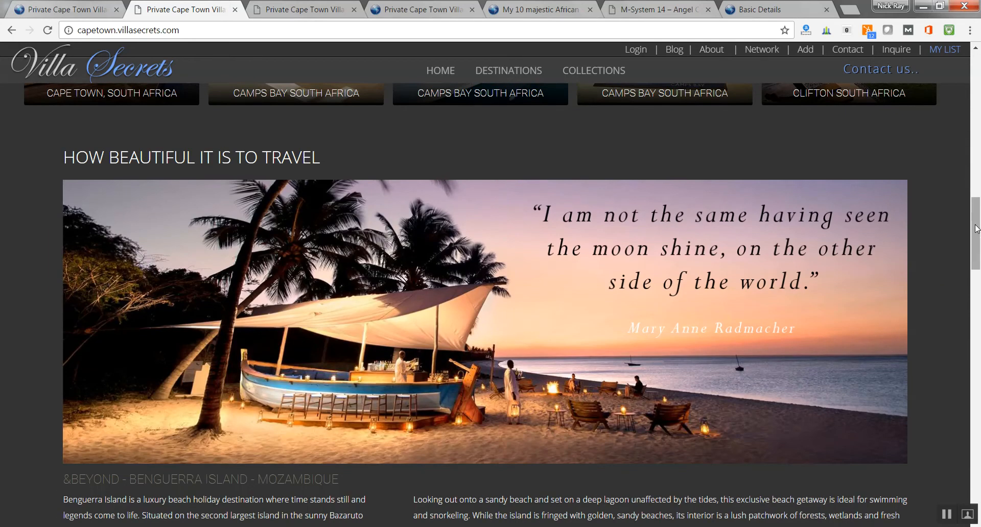
{"action": "left_click_drag", "start_coordinate": [977, 228], "coordinate": [952, 345]}
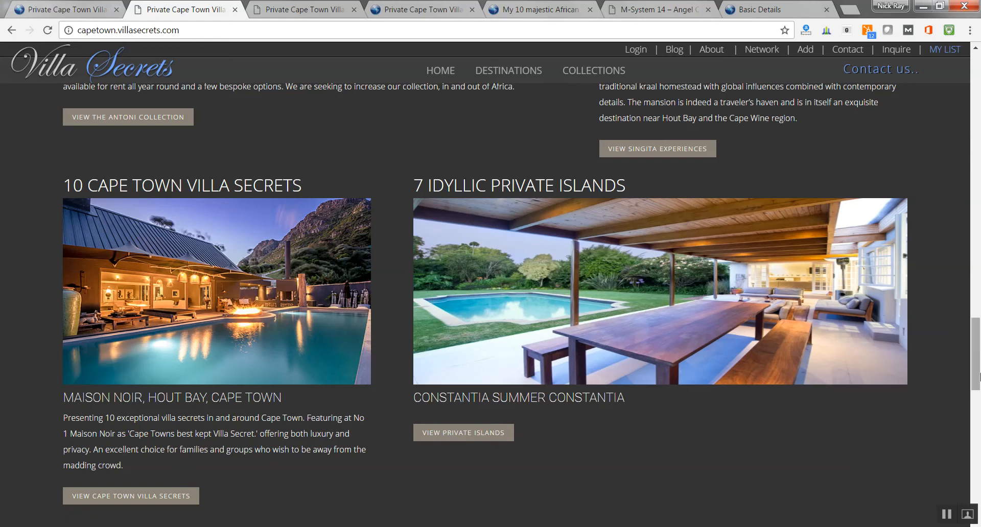
{"action": "left_click_drag", "start_coordinate": [973, 366], "coordinate": [976, 92]}
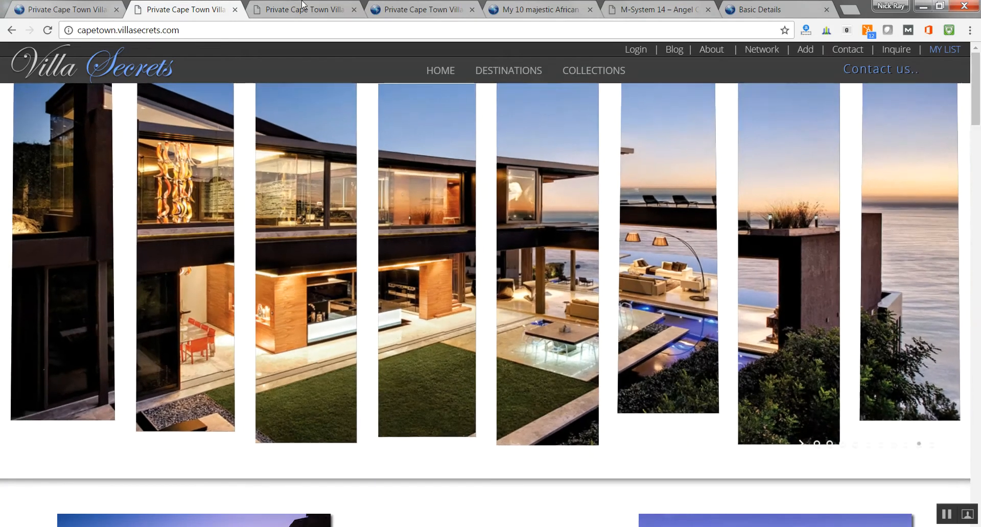
Step: Review the Camps Bay home page's slider, villa tiles and travel banner, and compare it with the Cape Town home page
{"action": "left_click", "coordinate": [302, 6]}
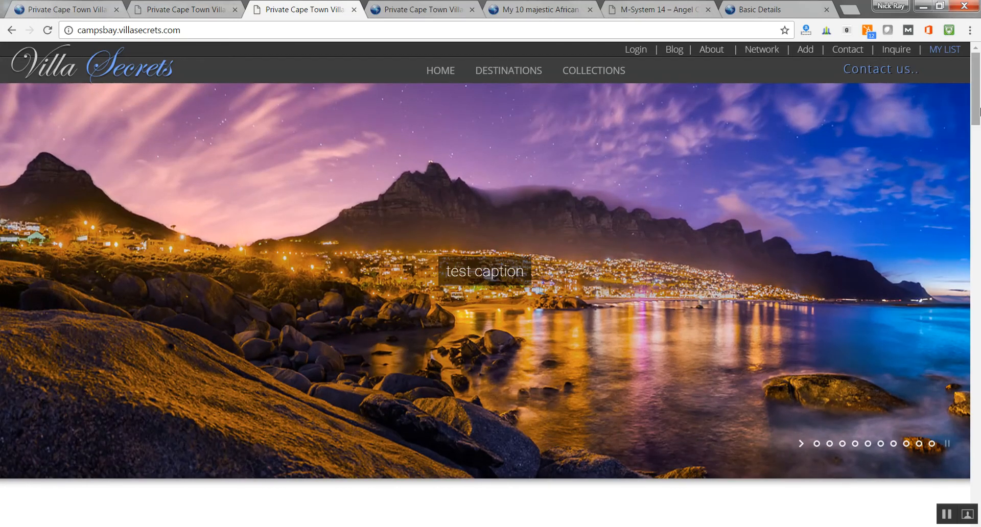
{"action": "left_click_drag", "start_coordinate": [977, 91], "coordinate": [972, 193]}
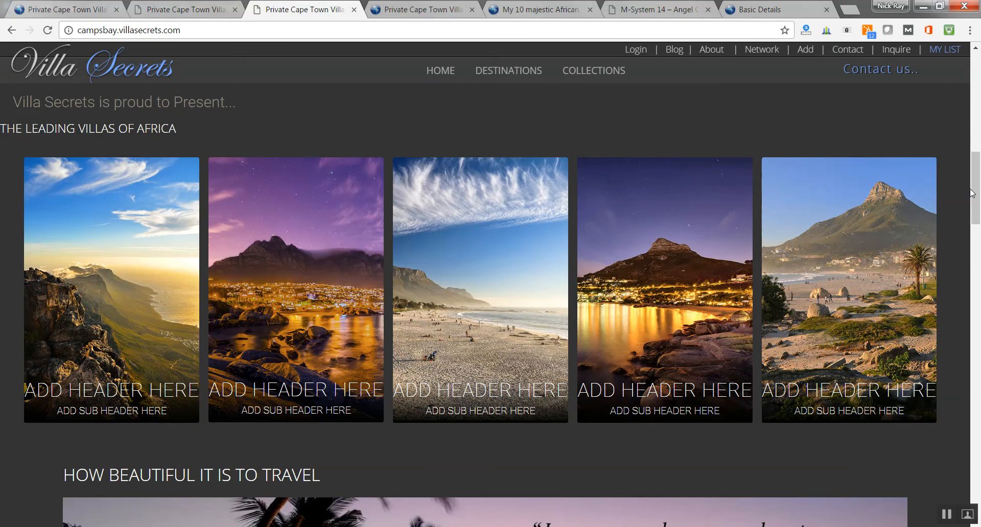
{"action": "left_click_drag", "start_coordinate": [970, 193], "coordinate": [966, 247]}
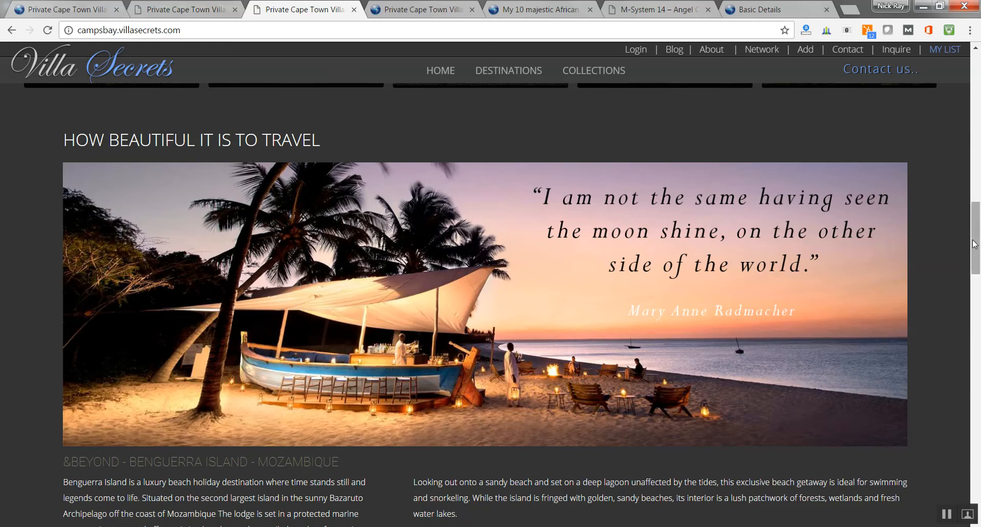
{"action": "left_click_drag", "start_coordinate": [974, 244], "coordinate": [979, 61]}
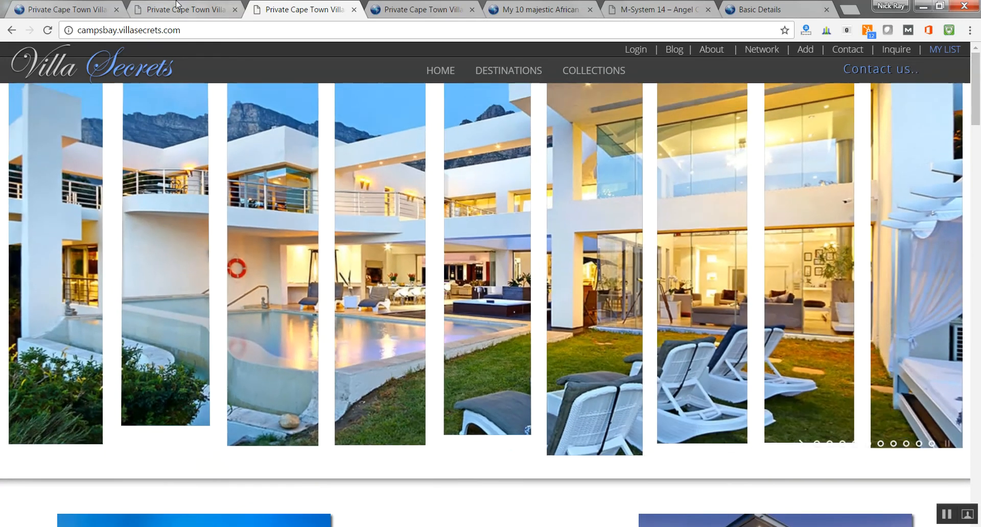
{"action": "left_click", "coordinate": [175, 6]}
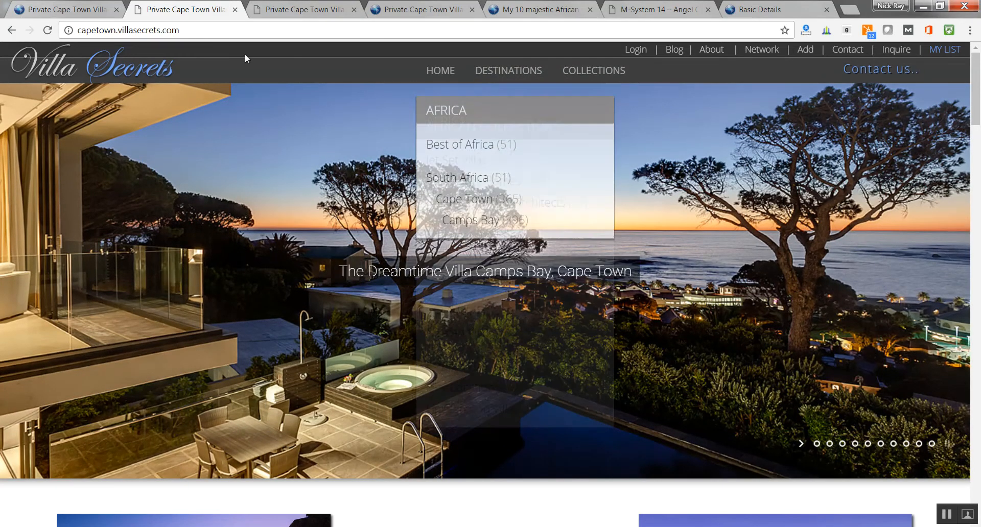
{"action": "left_click", "coordinate": [298, 10]}
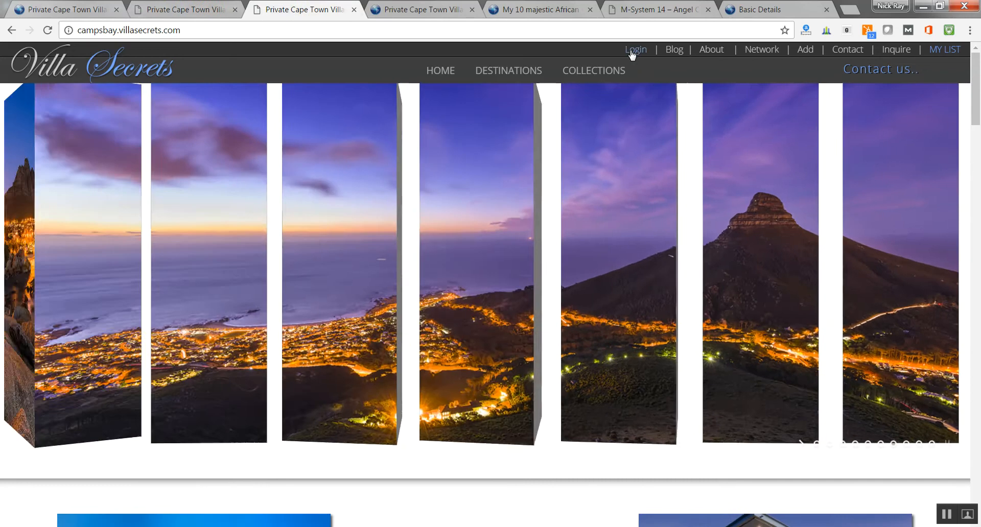
Step: Enter the Villa Secrets CMS, list all home pages, and open the basic details of Test Home Page 1
{"action": "left_click", "coordinate": [629, 50]}
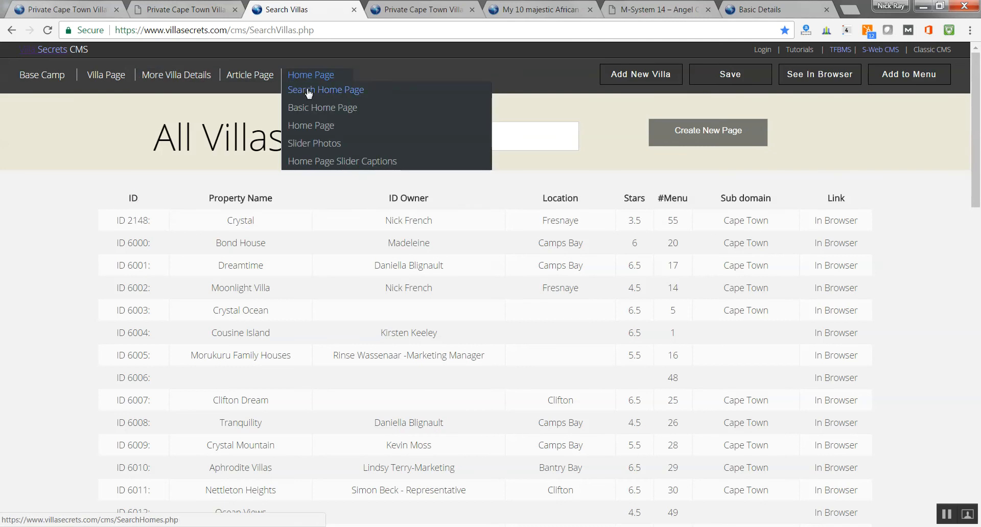
{"action": "left_click", "coordinate": [306, 89]}
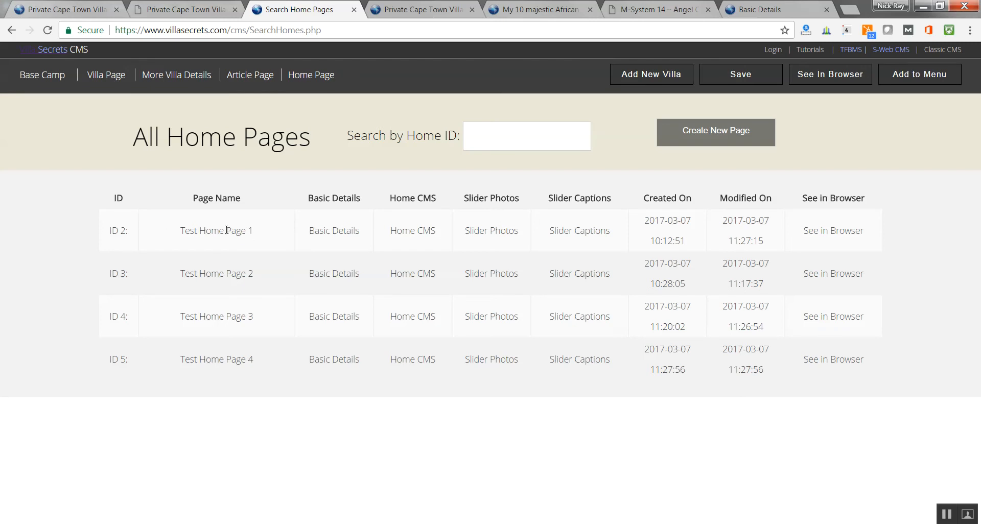
{"action": "left_click", "coordinate": [335, 230]}
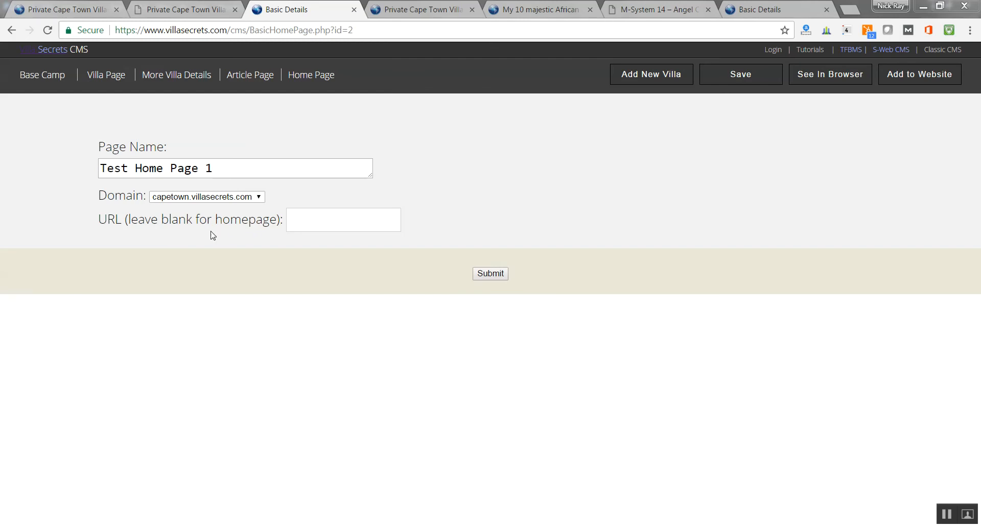
Step: Rename the home page as Cape Town 1 and submit its basic details
{"action": "left_click_drag", "start_coordinate": [227, 166], "coordinate": [68, 165]}
{"action": "type", "text": "Ca"}
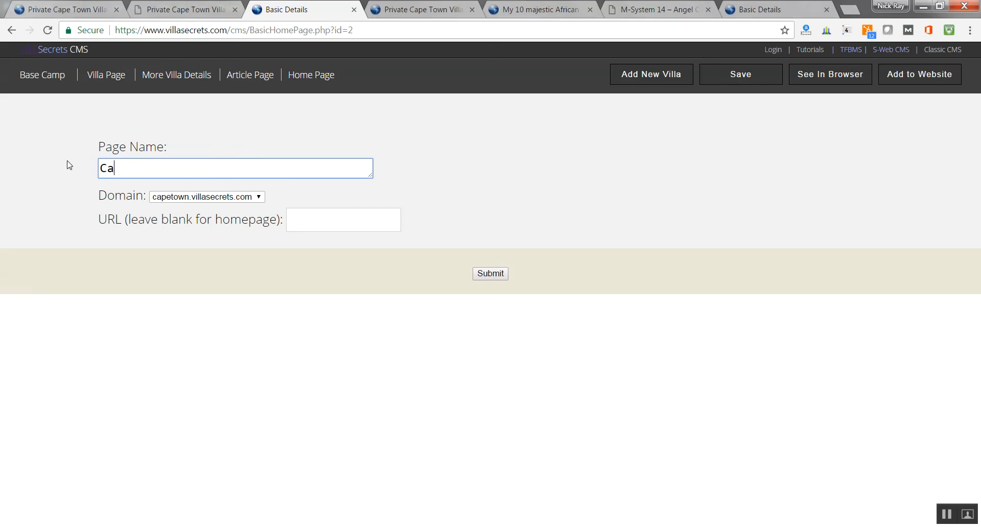
{"action": "type", "text": "pe Town 1"}
{"action": "left_click", "coordinate": [485, 273]}
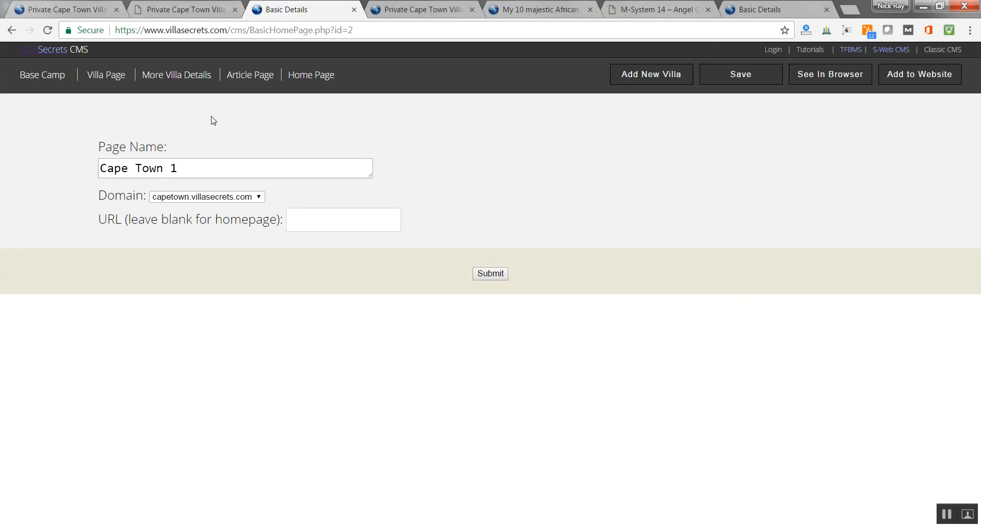
Step: Open the Cape Town 1 home page in the CMS page editor
{"action": "mouse_move", "coordinate": [246, 84]}
{"action": "mouse_move", "coordinate": [297, 83]}
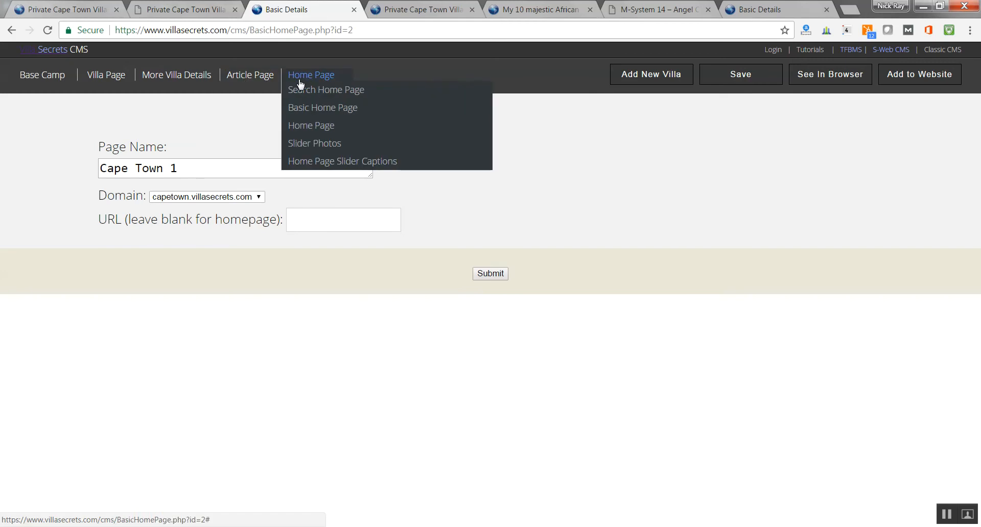
{"action": "left_click", "coordinate": [306, 110]}
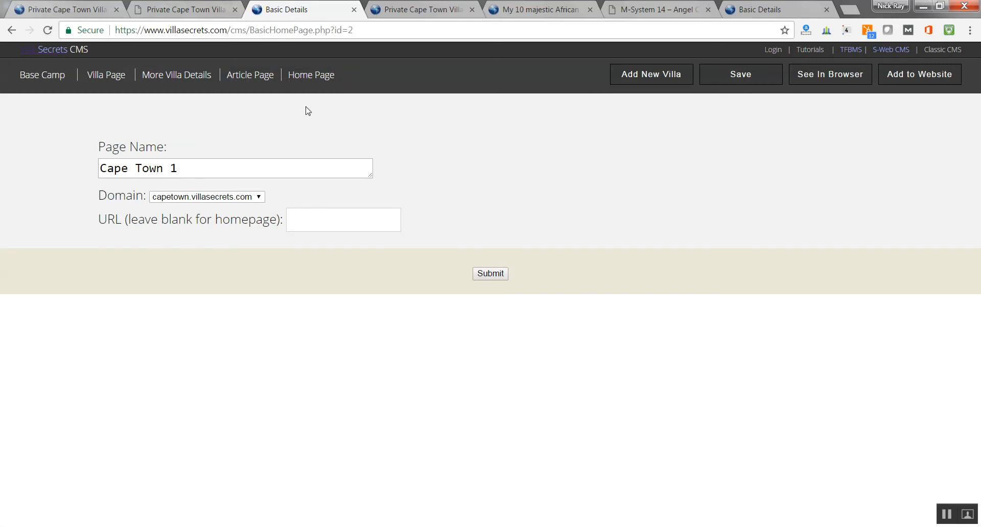
{"action": "mouse_move", "coordinate": [305, 90]}
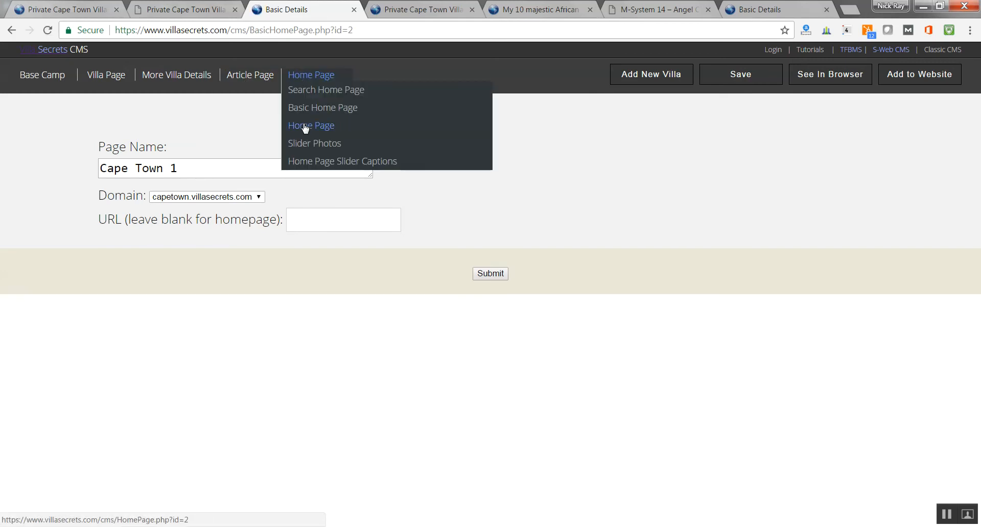
{"action": "left_click", "coordinate": [300, 107]}
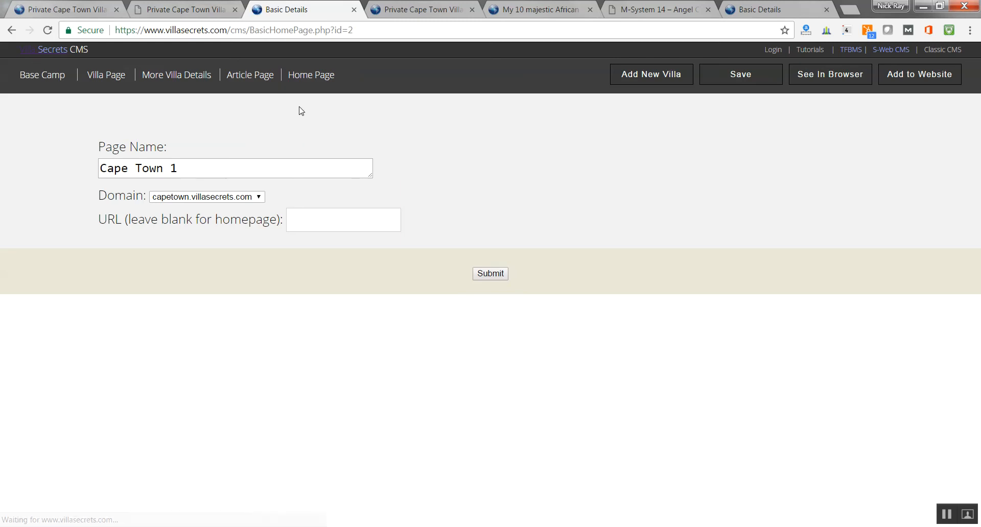
{"action": "mouse_move", "coordinate": [307, 79]}
{"action": "left_click", "coordinate": [310, 128]}
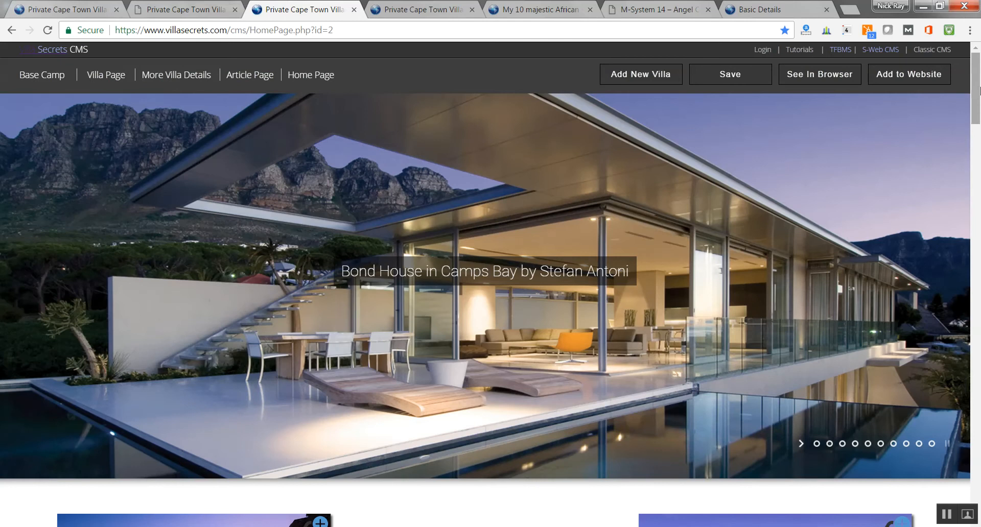
Step: Look over the editable home page from the photo slider down to the leading villas section
{"action": "mouse_move", "coordinate": [978, 90]}
{"action": "left_mouse_down"}
{"action": "mouse_move", "coordinate": [978, 117]}
{"action": "mouse_move", "coordinate": [978, 87]}
{"action": "left_mouse_up"}
{"action": "mouse_move", "coordinate": [249, 75]}
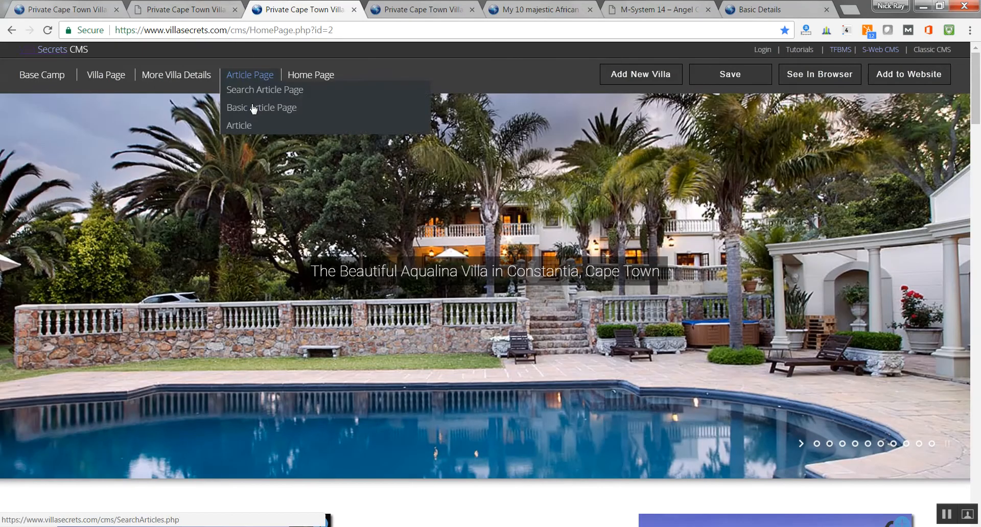
{"action": "mouse_move", "coordinate": [306, 75]}
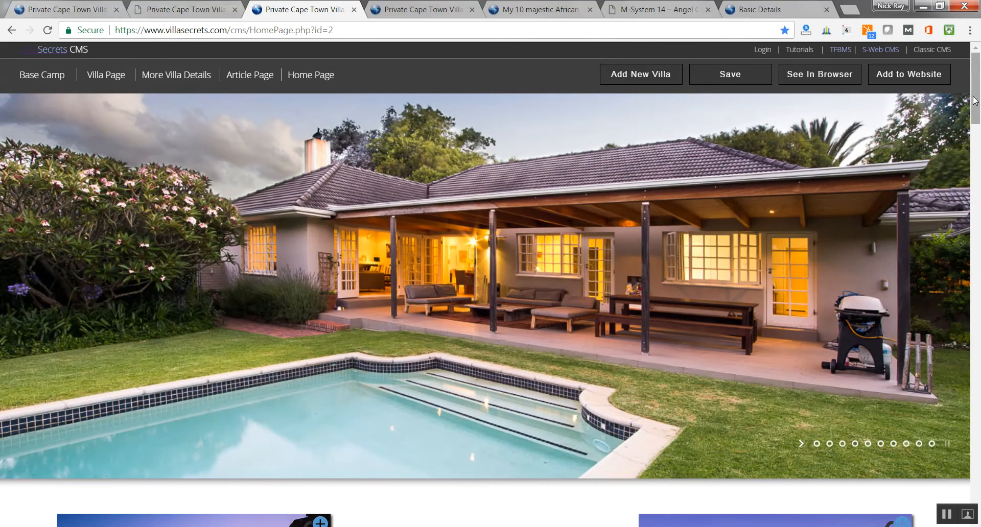
{"action": "left_click_drag", "start_coordinate": [975, 100], "coordinate": [971, 137]}
{"action": "scroll", "coordinate": [970, 137], "scroll_direction": "down", "scroll_amount": 2}
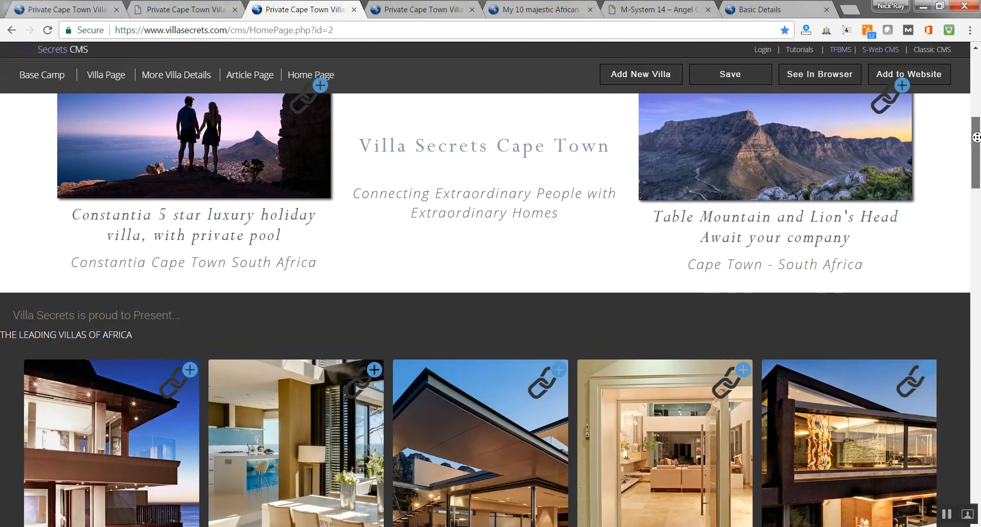
{"action": "scroll", "coordinate": [978, 143], "scroll_direction": "down", "scroll_amount": 1}
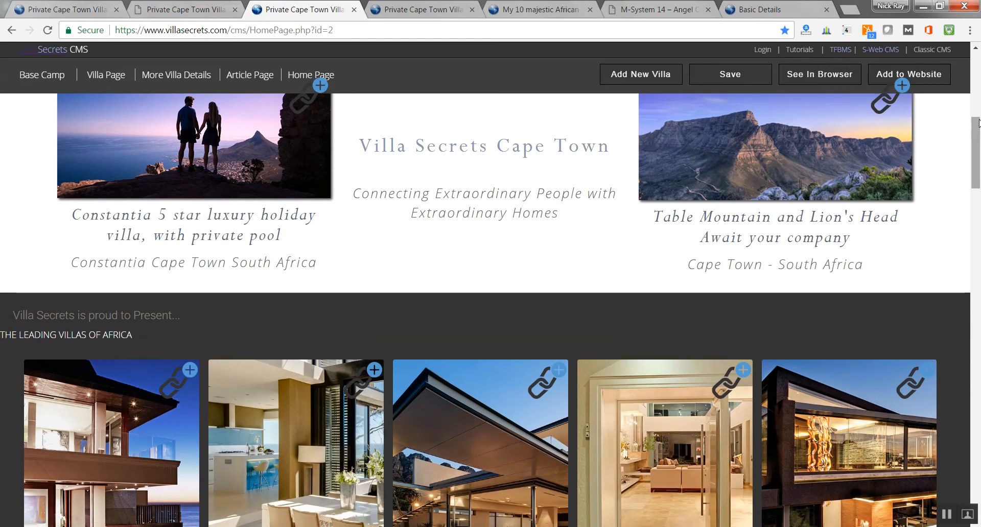
{"action": "scroll", "coordinate": [977, 133], "scroll_direction": "up", "scroll_amount": 3}
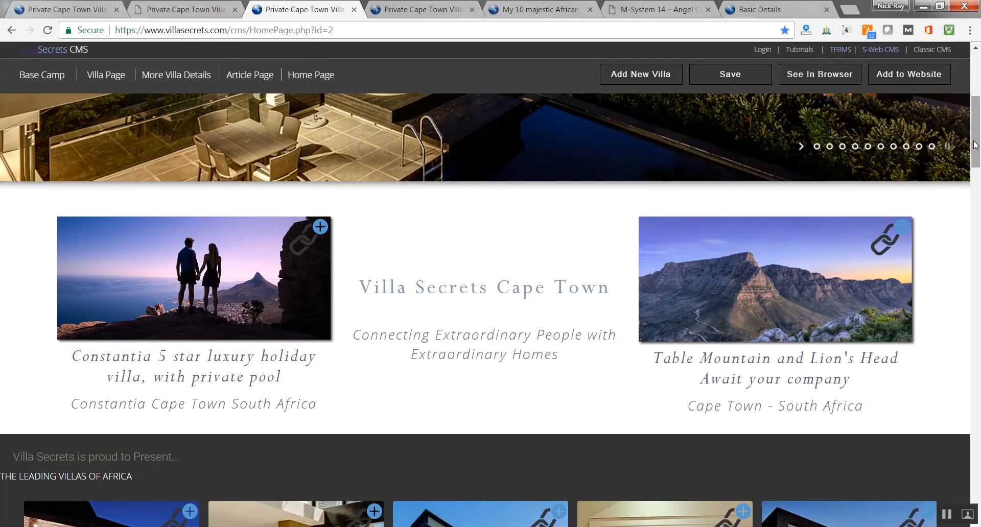
Step: Replace the heading under the couple photo with "Romantic Couple"
{"action": "left_click", "coordinate": [167, 356]}
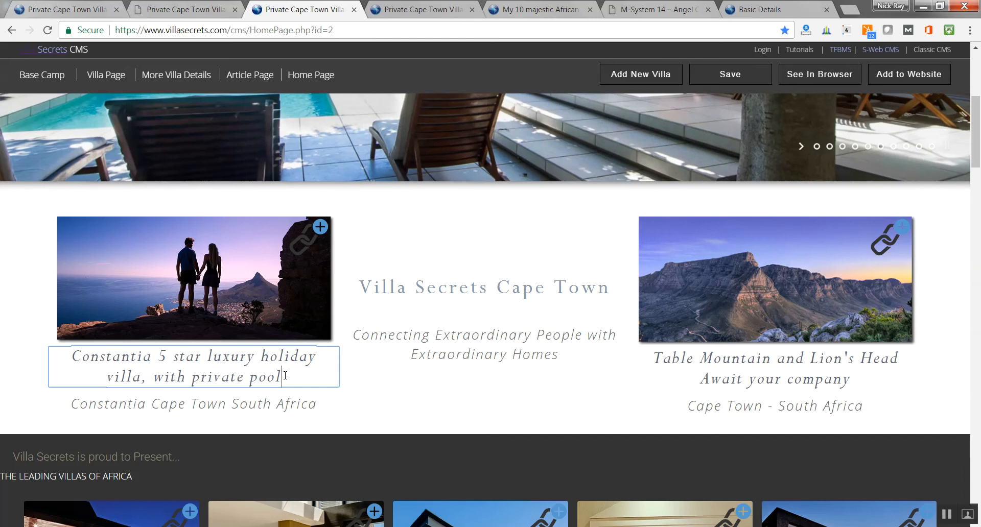
{"action": "left_click_drag", "start_coordinate": [285, 376], "coordinate": [74, 356]}
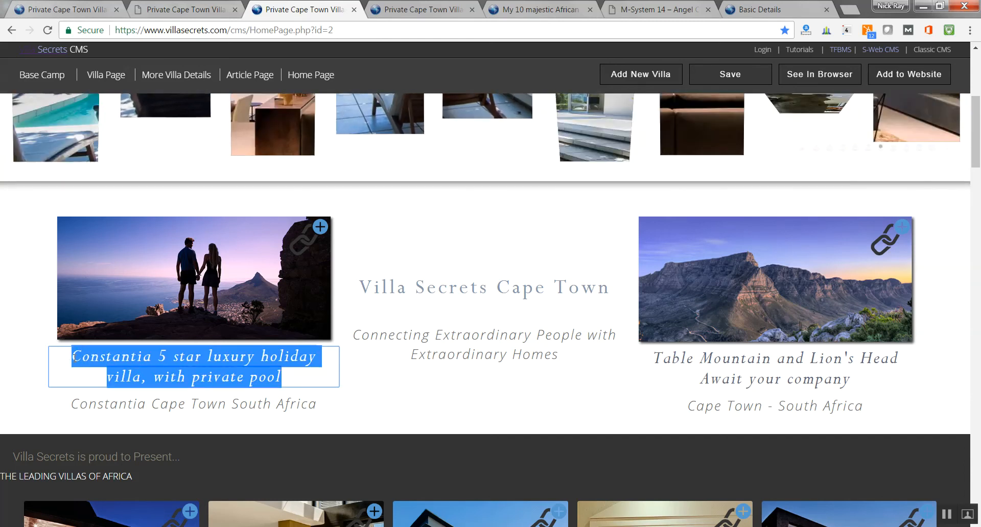
{"action": "type", "text": "C"}
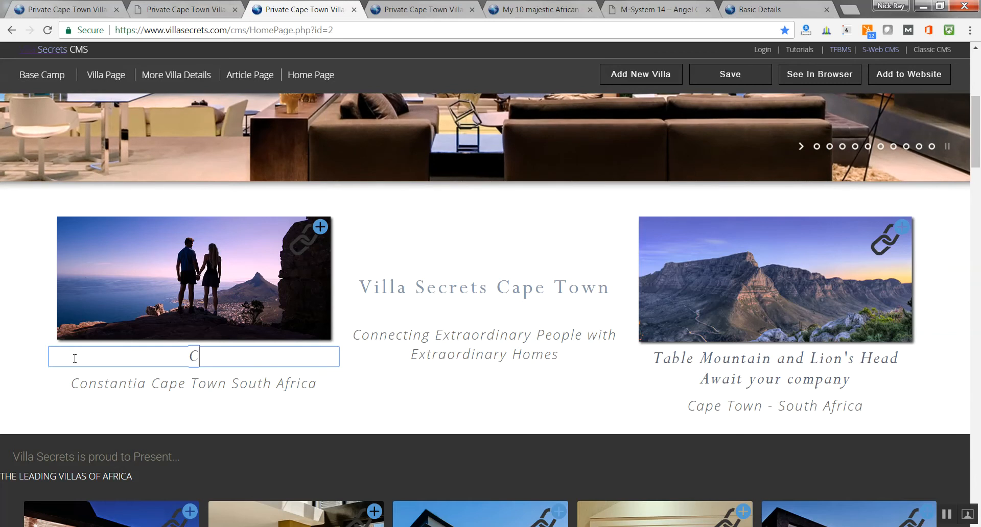
{"action": "type", "text": "ouple"}
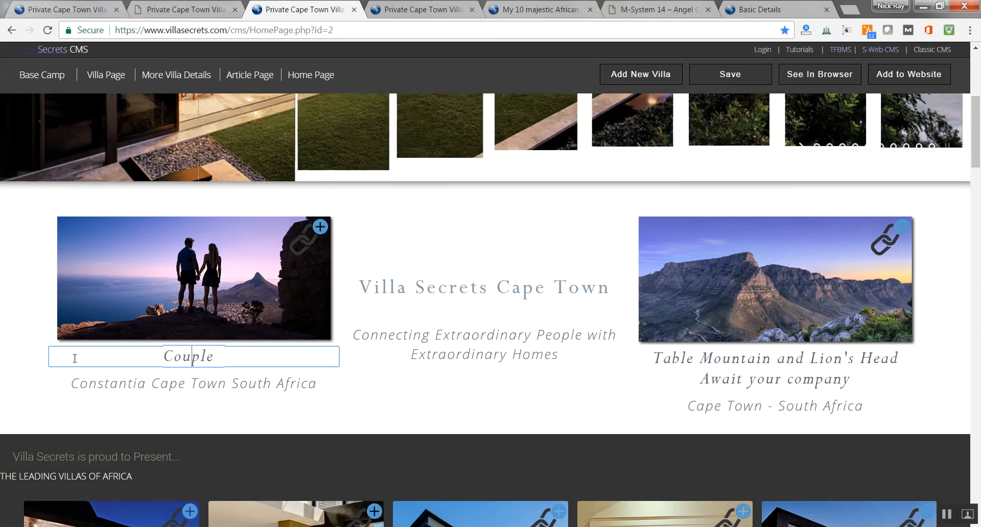
{"action": "type", "text": "R"}
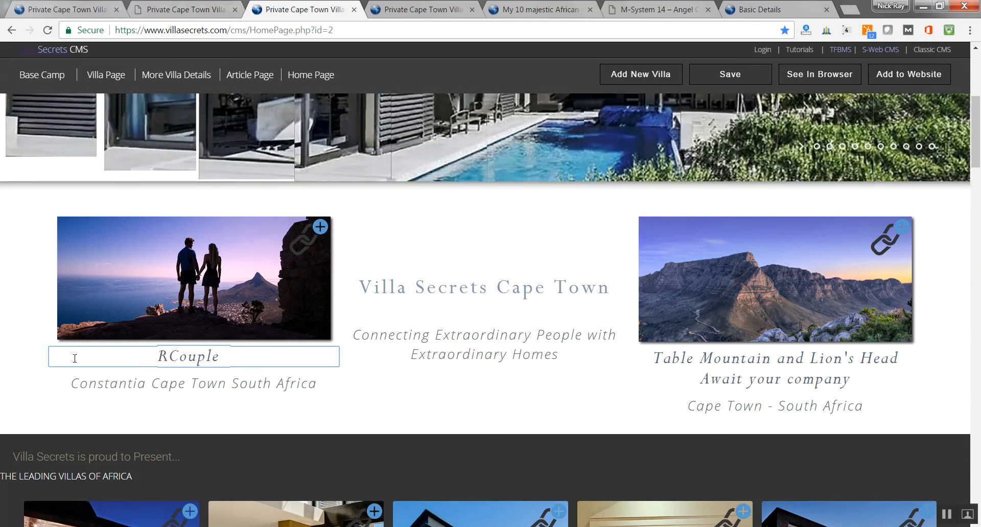
{"action": "key", "text": "BackSpace"}
{"action": "type", "text": "R"}
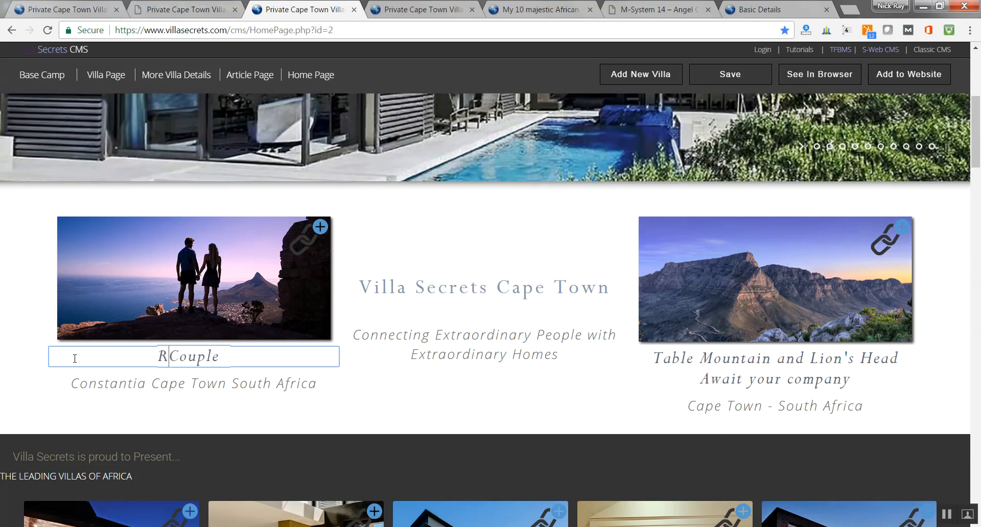
{"action": "type", "text": "omantic"}
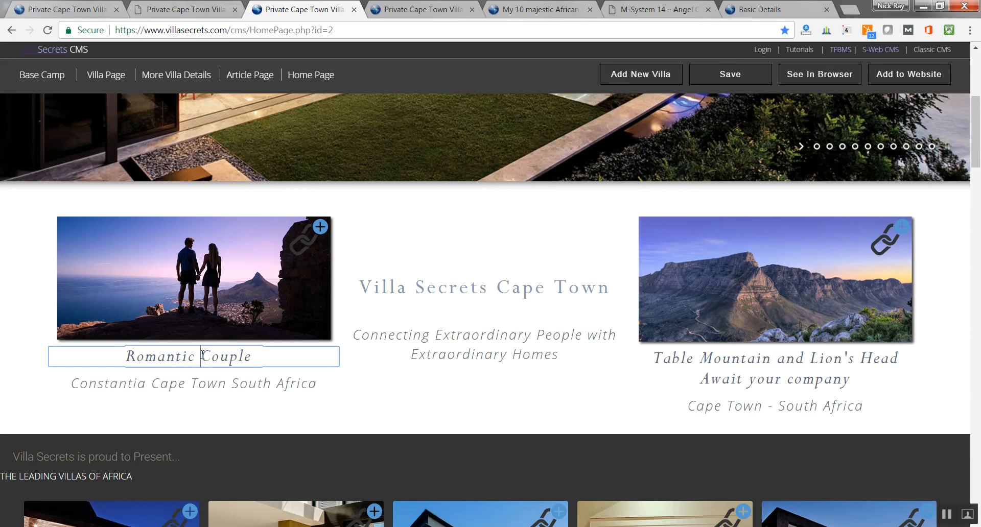
Step: Replace the heading under the couple photo with "I love Cape"
{"action": "key", "text": "ctrl+shift+Left"}
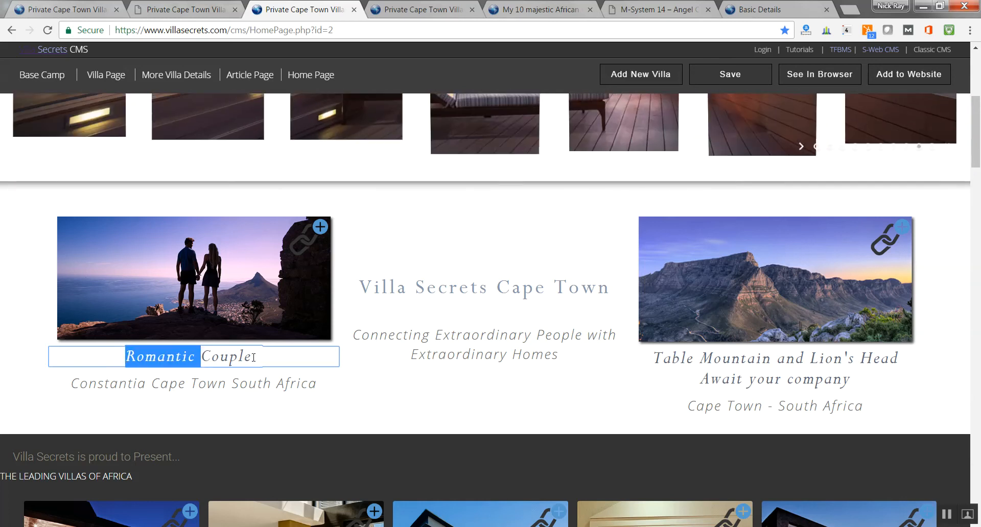
{"action": "left_click_drag", "start_coordinate": [253, 357], "coordinate": [109, 356]}
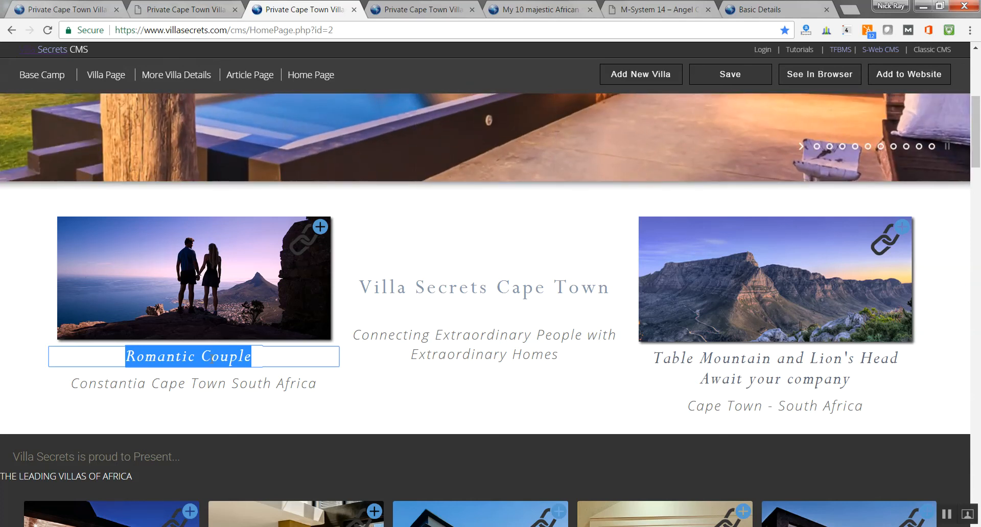
{"action": "left_click", "coordinate": [179, 356]}
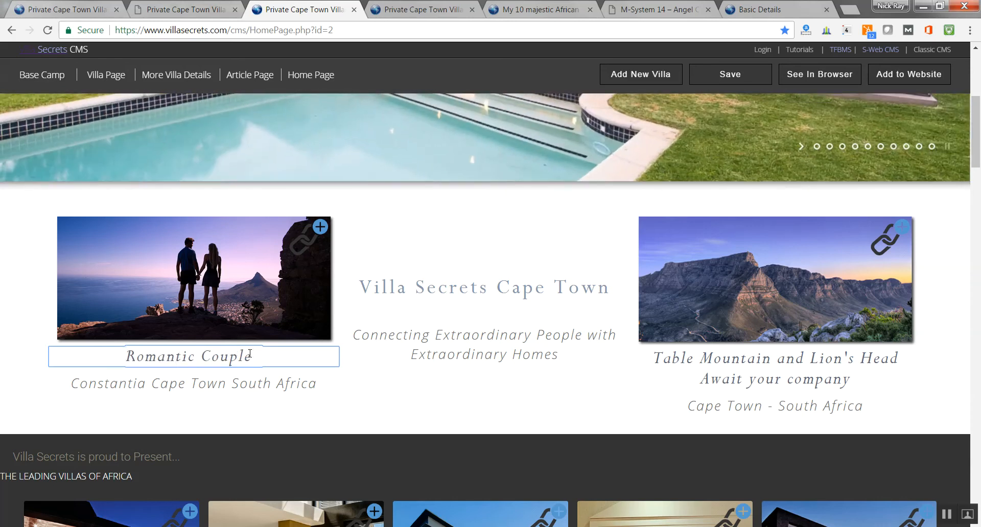
{"action": "left_click_drag", "start_coordinate": [250, 354], "coordinate": [99, 351]}
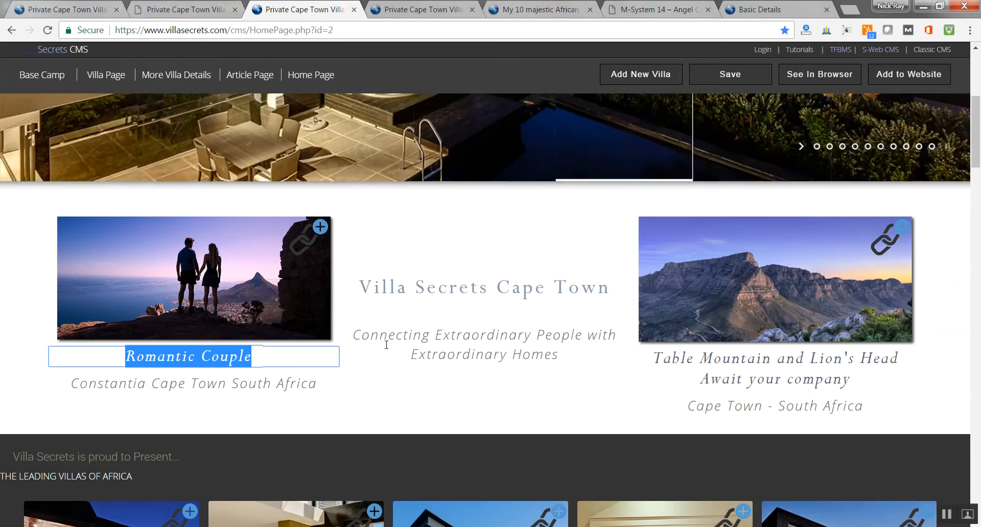
{"action": "type", "text": "I love"}
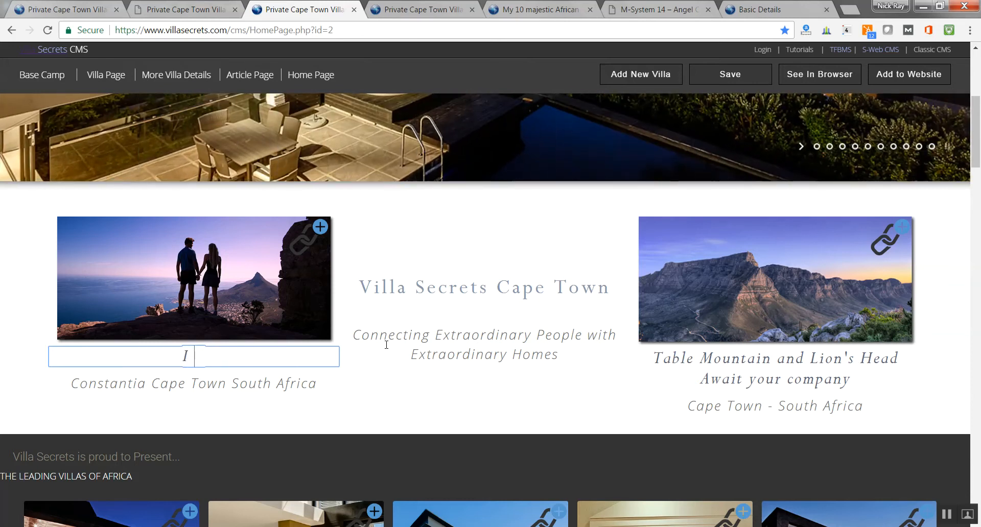
{"action": "type", "text": "Cape"}
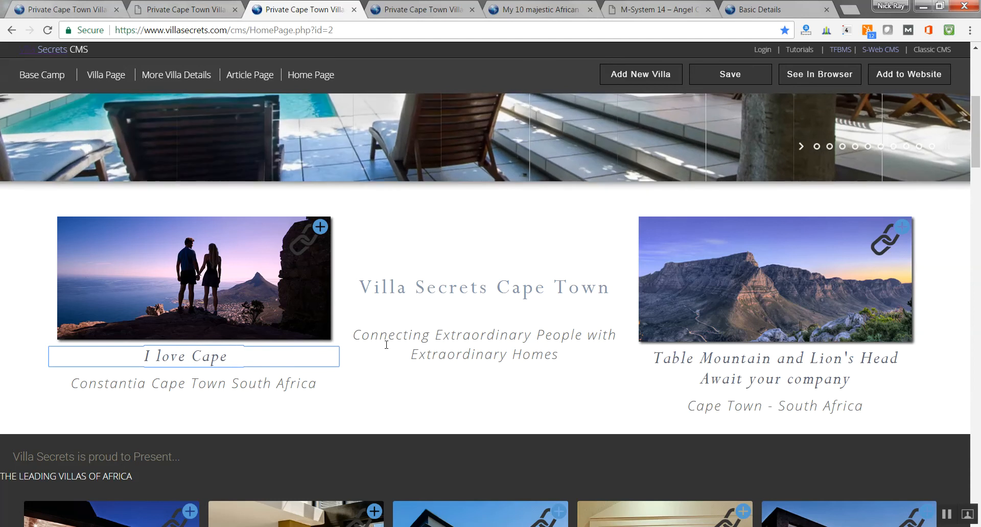
Step: Rewrite the heading under the couple photo as "Will you also fall in love with Cape Town", with a line break after "fall"
{"action": "left_click_drag", "start_coordinate": [254, 358], "coordinate": [116, 370]}
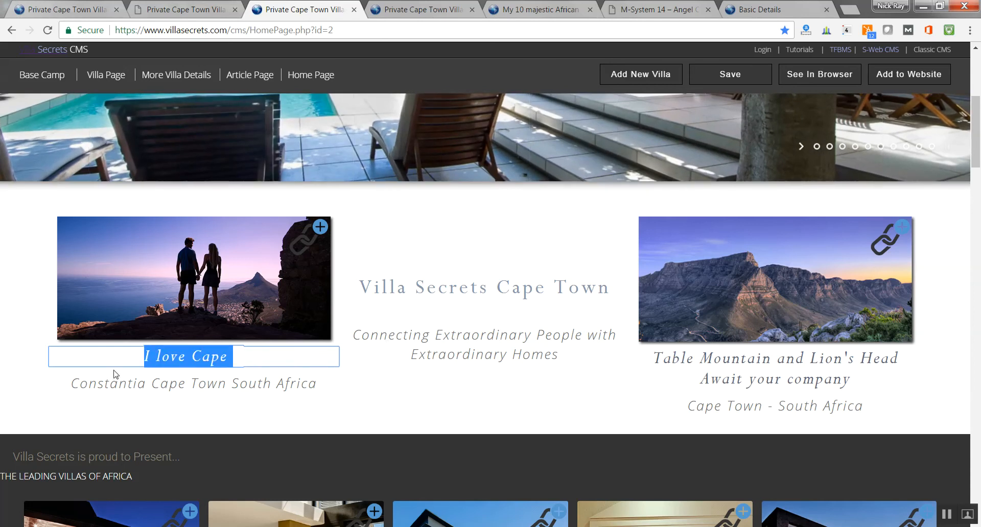
{"action": "type", "text": "Wi"}
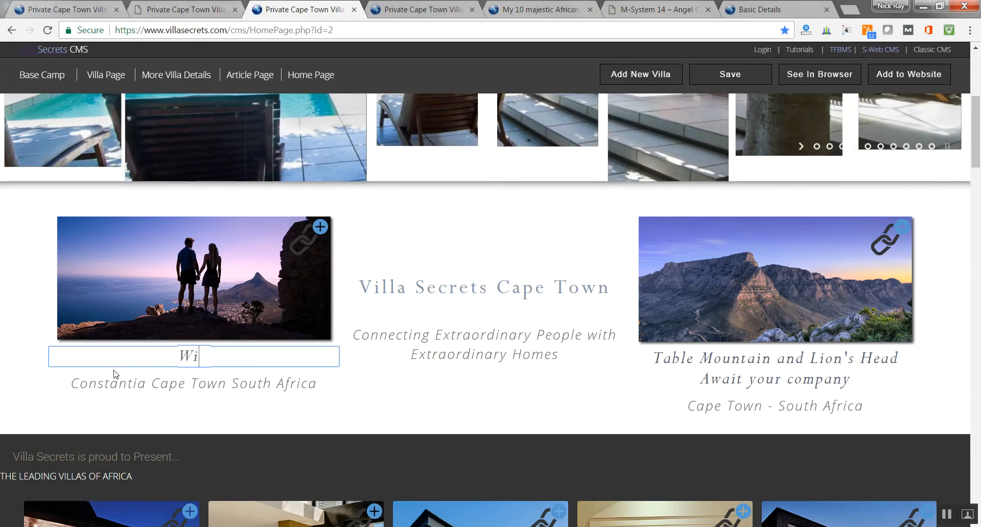
{"action": "type", "text": "ll you also"}
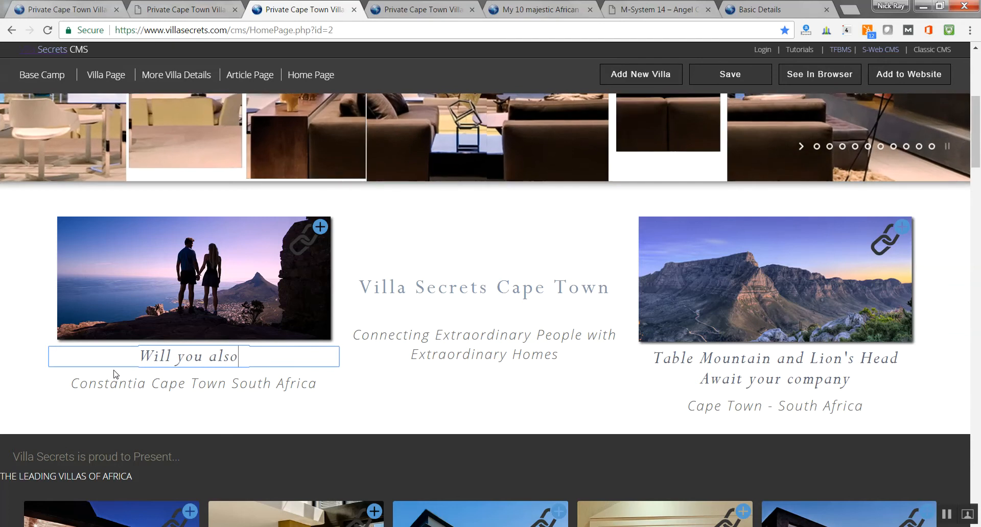
{"action": "type", "text": " fall "}
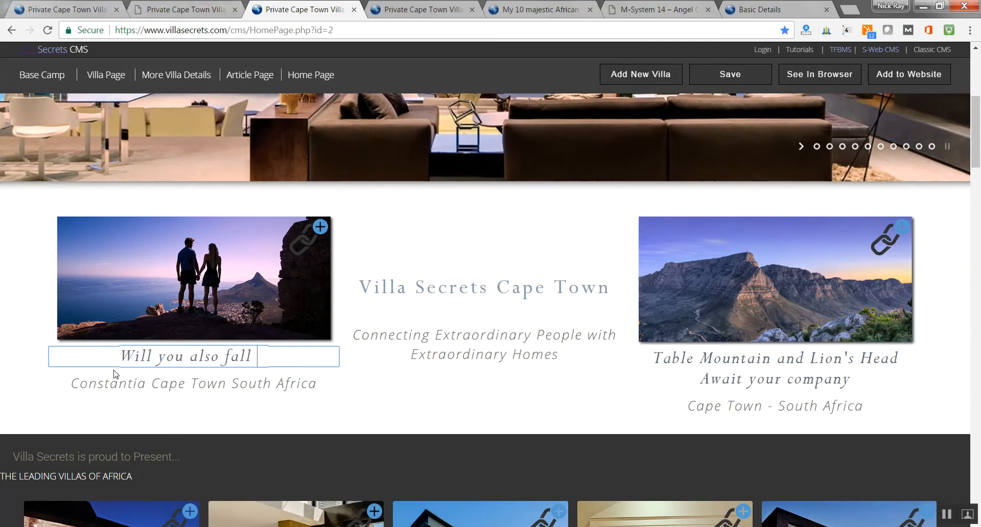
{"action": "type", "text": "in lo"}
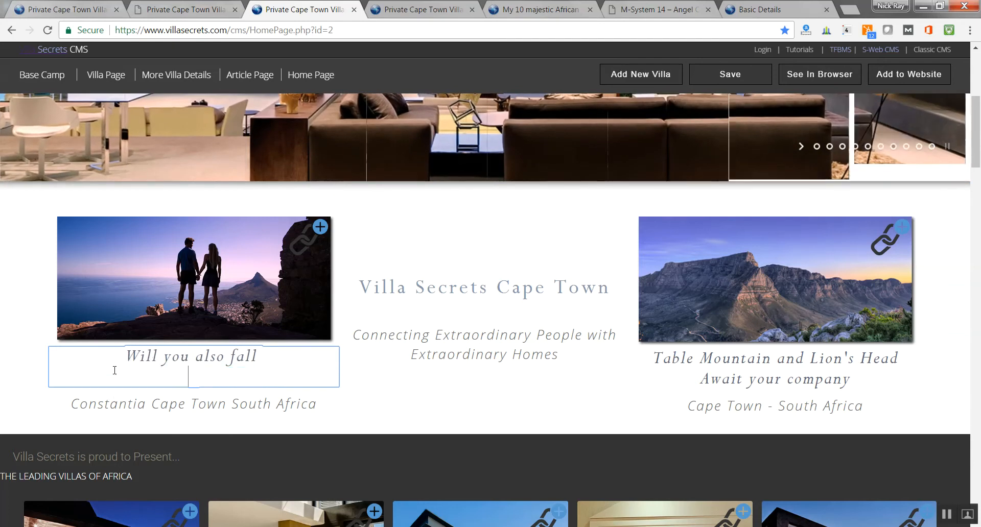
{"action": "type", "text": "ve "}
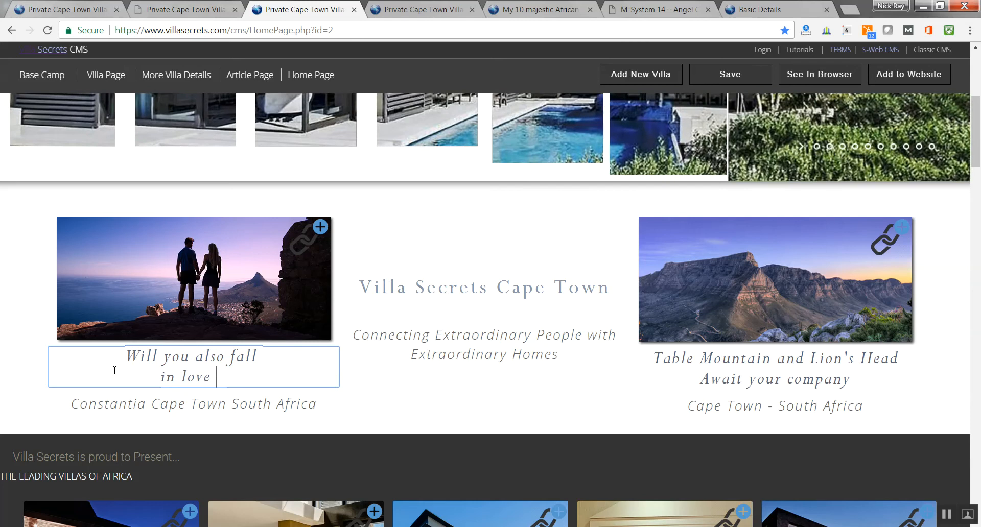
{"action": "type", "text": "with Cape Town"}
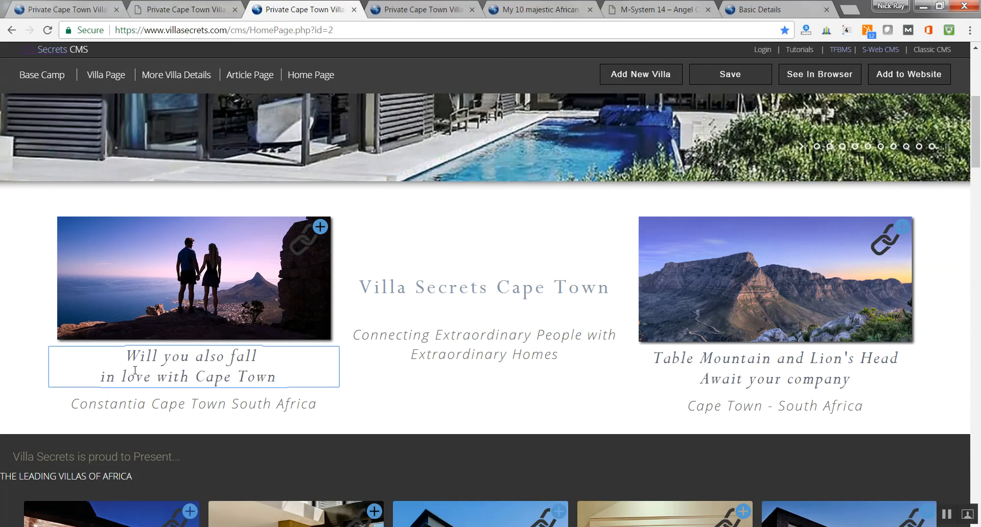
Step: Change the location line under the couple photo to "Cape Town - South Africa" and save the home page
{"action": "left_click", "coordinate": [231, 403]}
{"action": "left_click_drag", "start_coordinate": [160, 403], "coordinate": [48, 401]}
{"action": "key", "text": "BackSpace"}
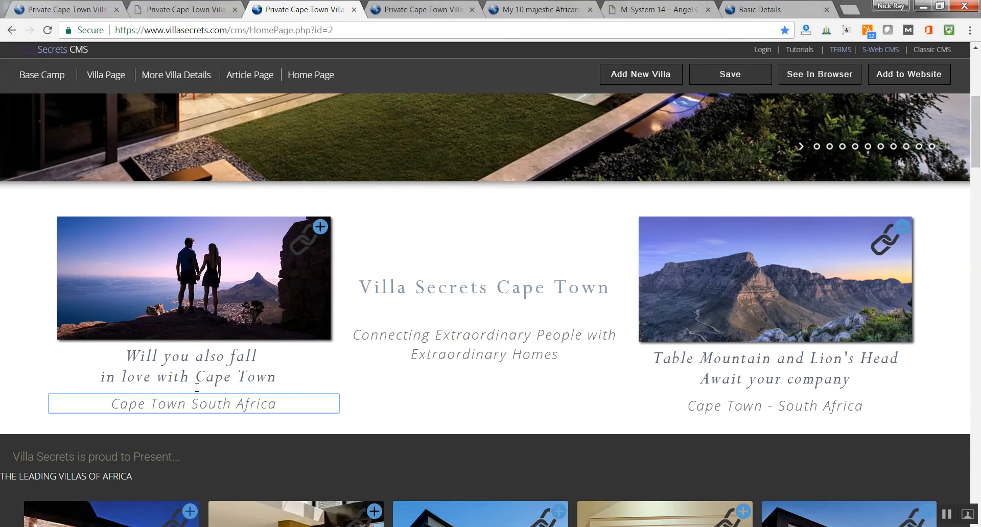
{"action": "left_click", "coordinate": [191, 404]}
{"action": "type", "text": "-"}
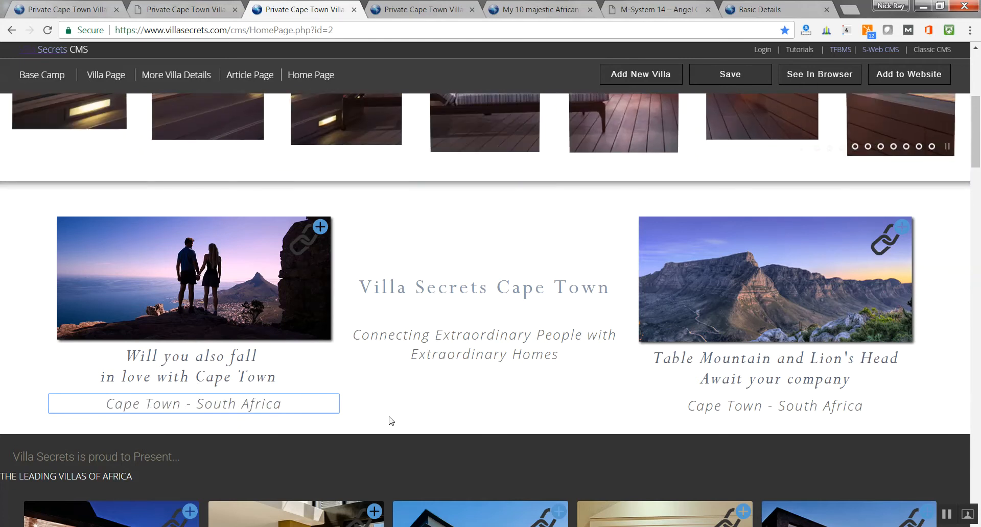
{"action": "left_click", "coordinate": [396, 399]}
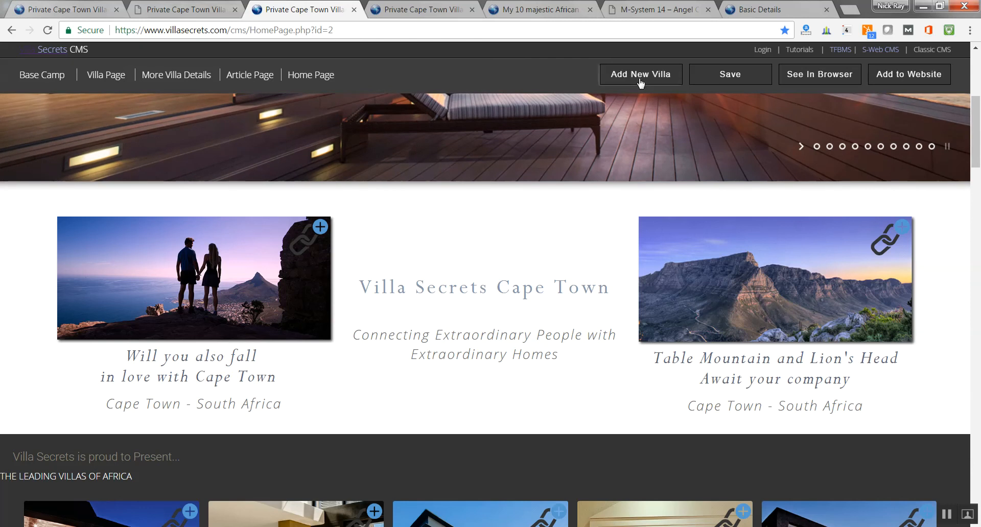
{"action": "left_click", "coordinate": [733, 77]}
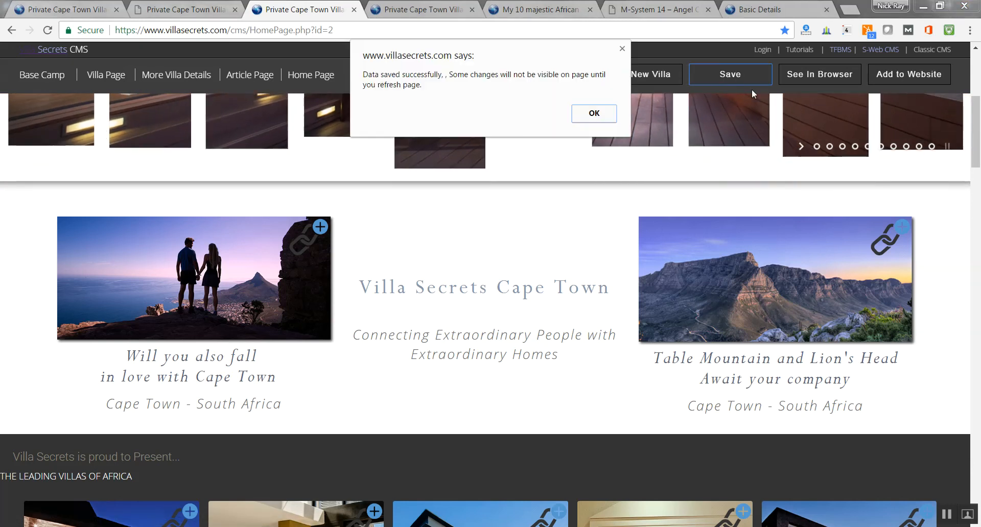
{"action": "left_click", "coordinate": [593, 113]}
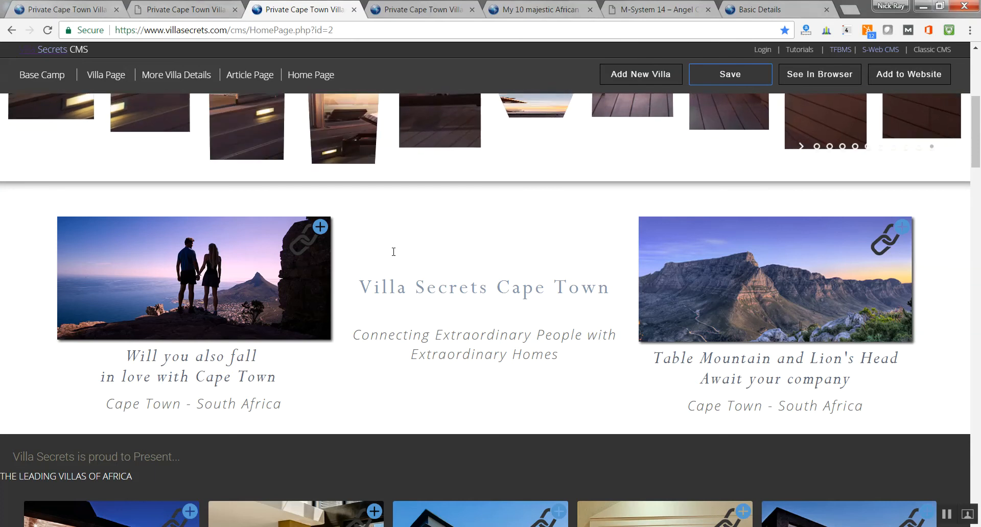
Step: Reload the Cape Town home page in the CMS and review its slideshow and introductory section, including the main heading field
{"action": "left_click", "coordinate": [47, 30]}
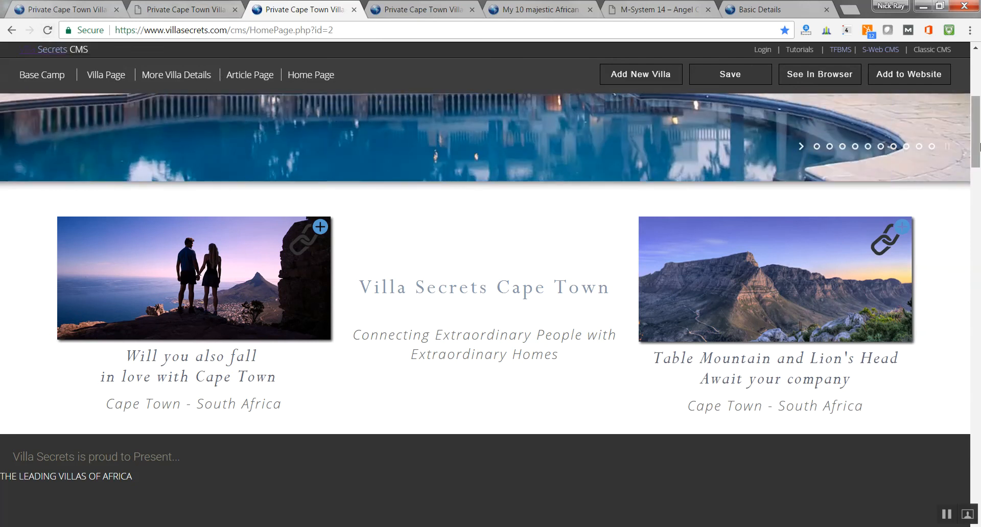
{"action": "left_click_drag", "start_coordinate": [976, 137], "coordinate": [978, 65]}
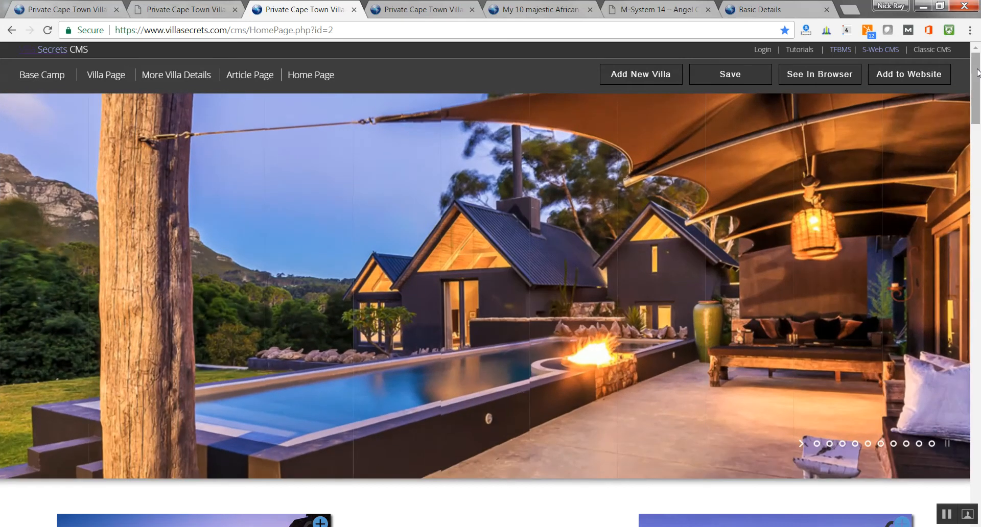
{"action": "left_click_drag", "start_coordinate": [977, 72], "coordinate": [977, 51]}
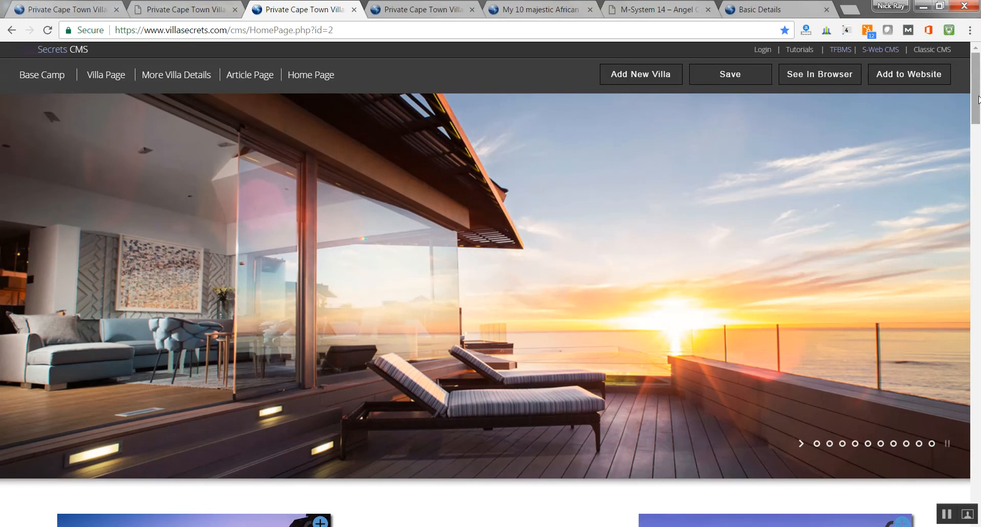
{"action": "left_click_drag", "start_coordinate": [978, 100], "coordinate": [977, 149]}
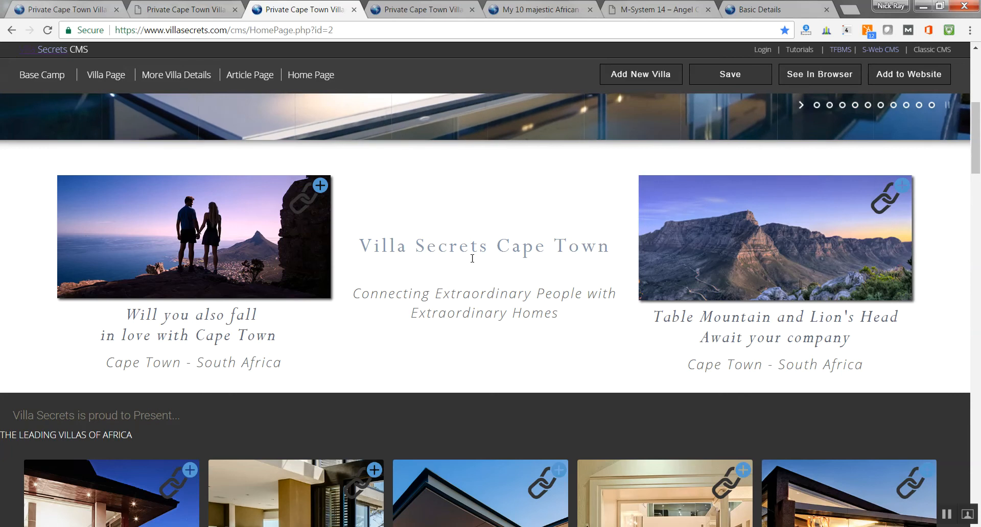
{"action": "left_click", "coordinate": [488, 243]}
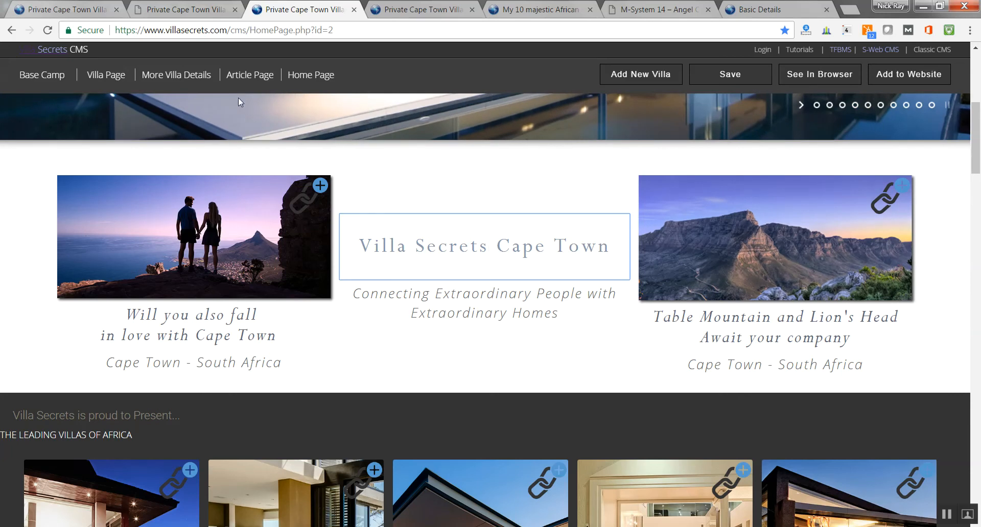
Step: Refresh the live Cape Town home page to check the caption under the couple photo
{"action": "left_click", "coordinate": [183, 6]}
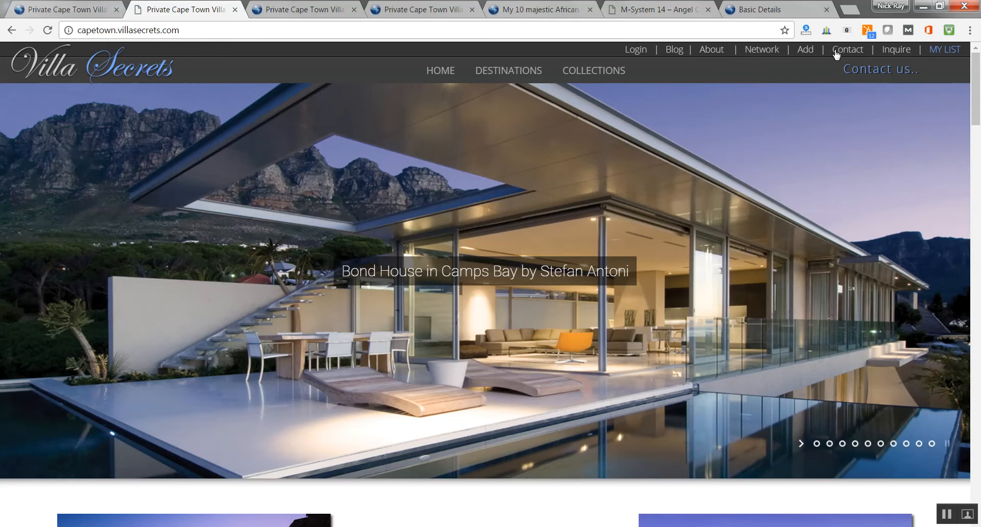
{"action": "scroll", "coordinate": [445, 61], "scroll_direction": "down", "scroll_amount": 4}
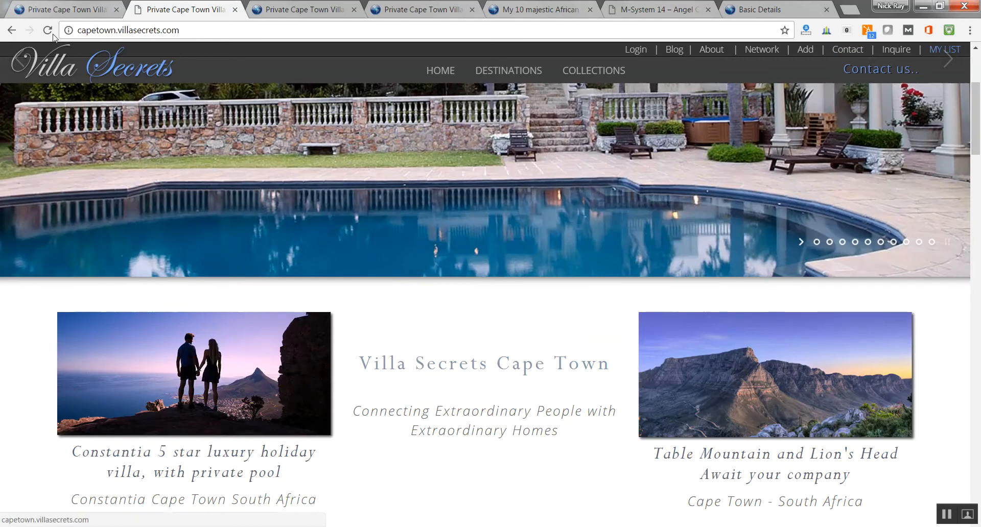
{"action": "left_click", "coordinate": [47, 30]}
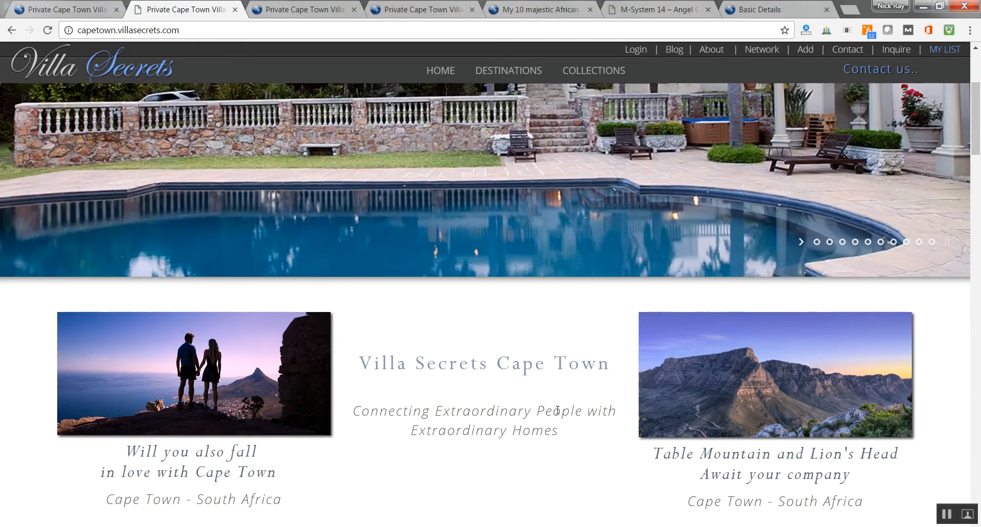
Step: Return to the CMS home page and examine the editable tagline and the "THE LEADING VILLAS OF AFRICA" heading
{"action": "left_click", "coordinate": [291, 4]}
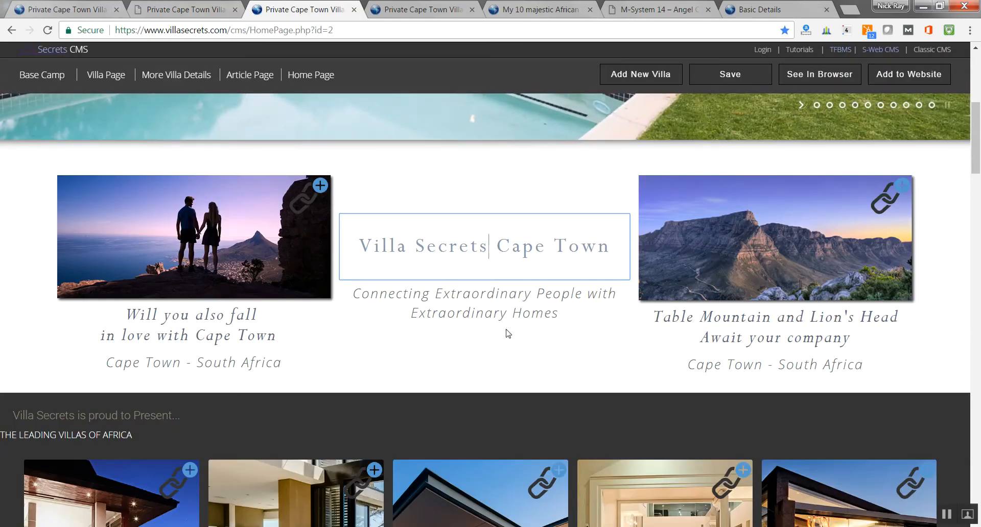
{"action": "left_click", "coordinate": [470, 312]}
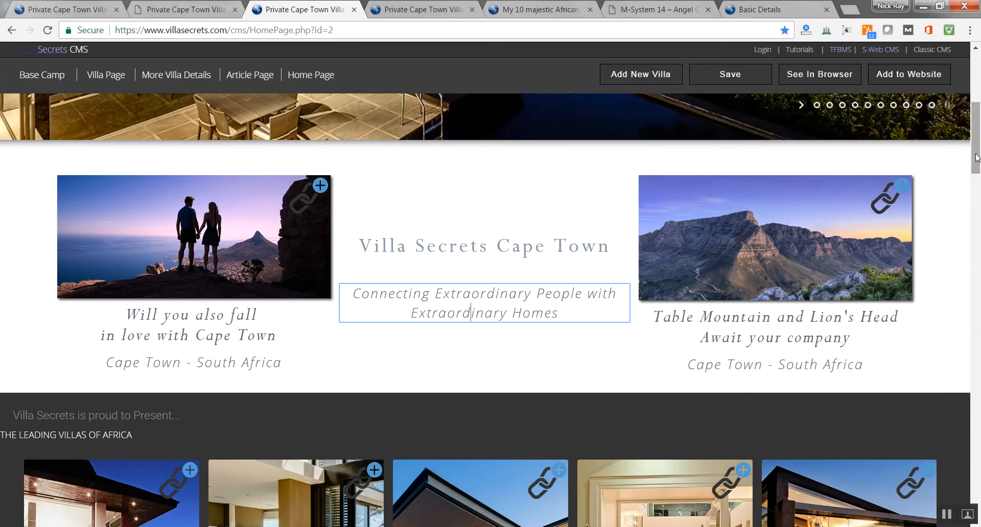
{"action": "left_click_drag", "start_coordinate": [978, 148], "coordinate": [975, 191]}
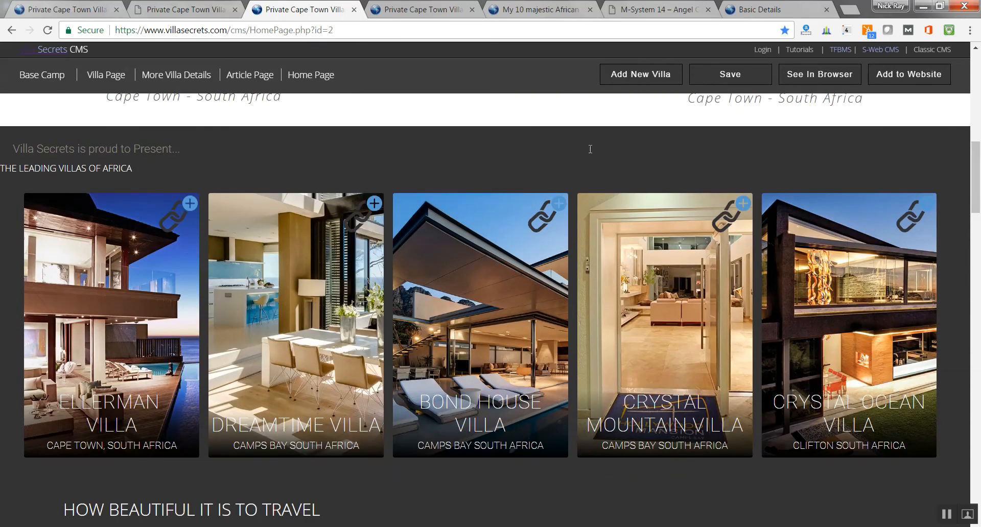
{"action": "left_click", "coordinate": [144, 170]}
{"action": "left_click_drag", "start_coordinate": [145, 170], "coordinate": [39, 150]}
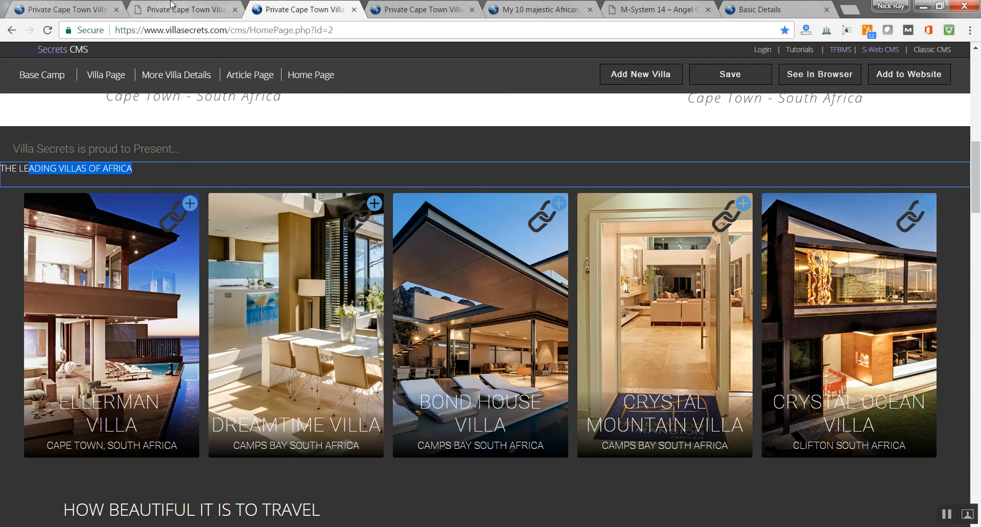
Step: View the leading villas section on the live Cape Town home page
{"action": "left_click", "coordinate": [172, 5]}
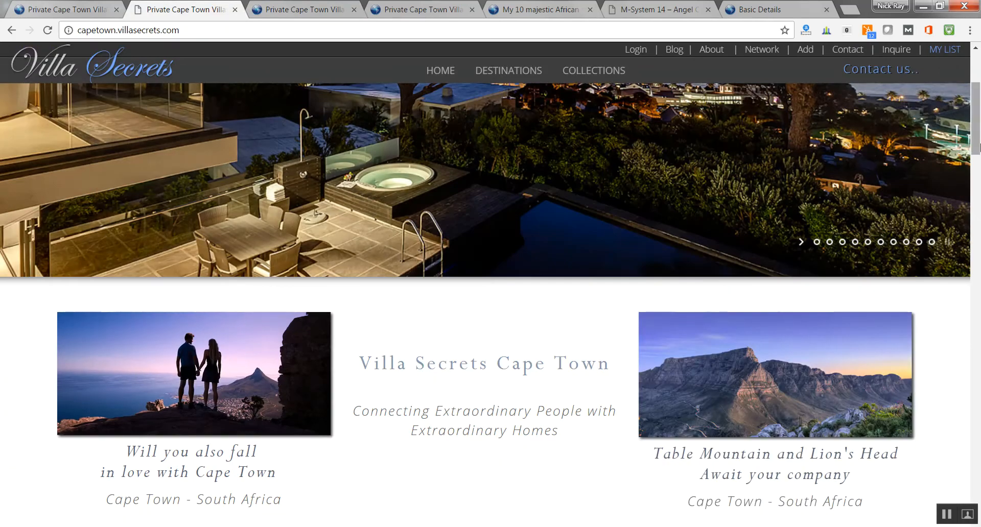
{"action": "scroll", "coordinate": [99, 304], "scroll_direction": "down", "scroll_amount": 10}
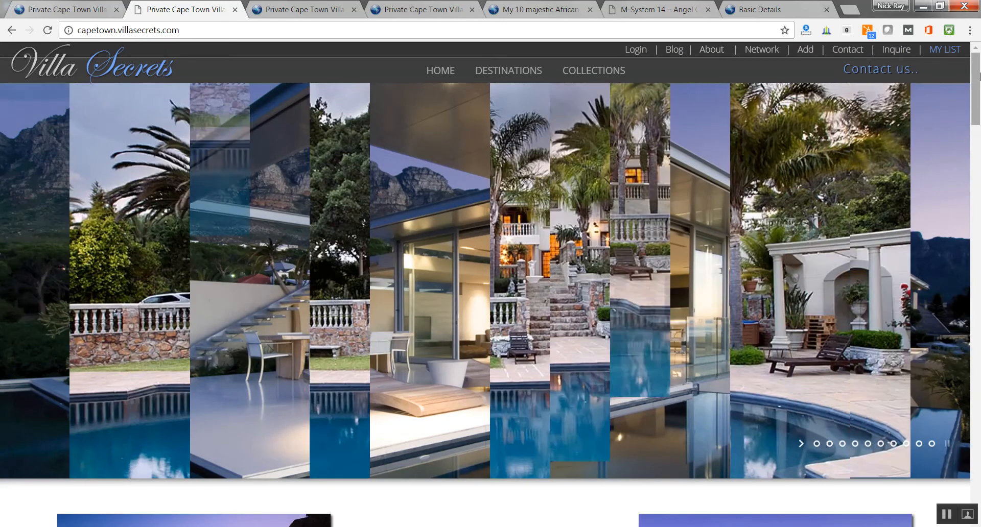
{"action": "left_click_drag", "start_coordinate": [977, 89], "coordinate": [977, 187]}
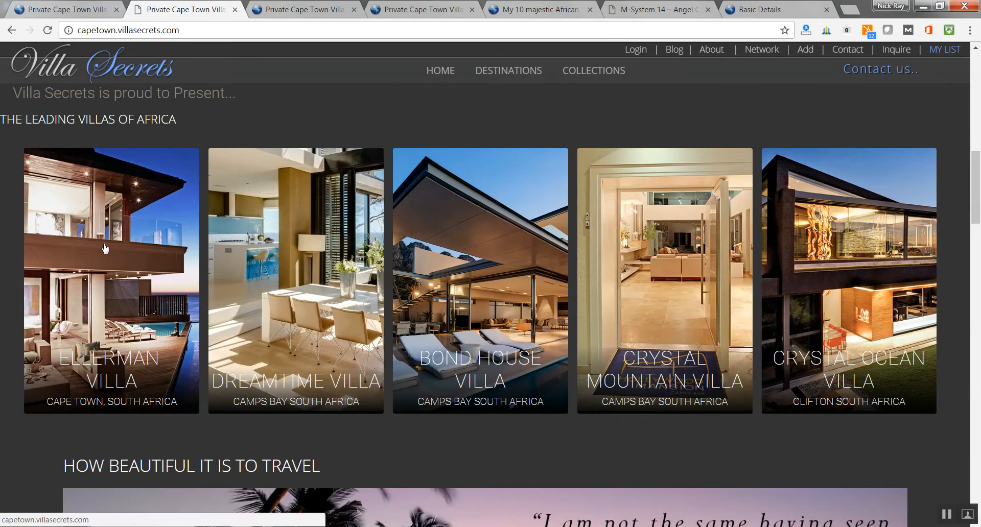
Step: In the CMS, submit the Ellerman Villa tile's link form with its fields left empty, then close the form
{"action": "left_click", "coordinate": [289, 5]}
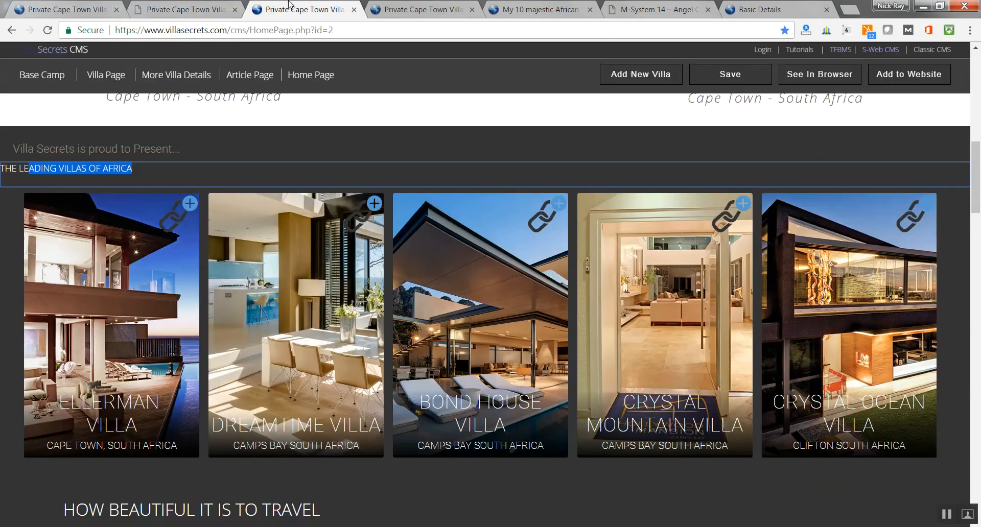
{"action": "left_click", "coordinate": [190, 200]}
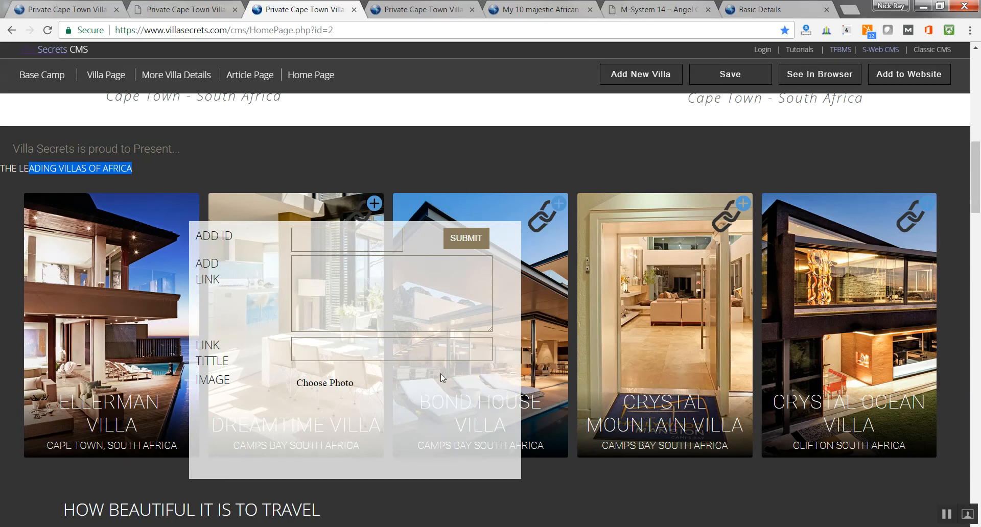
{"action": "left_click", "coordinate": [450, 241]}
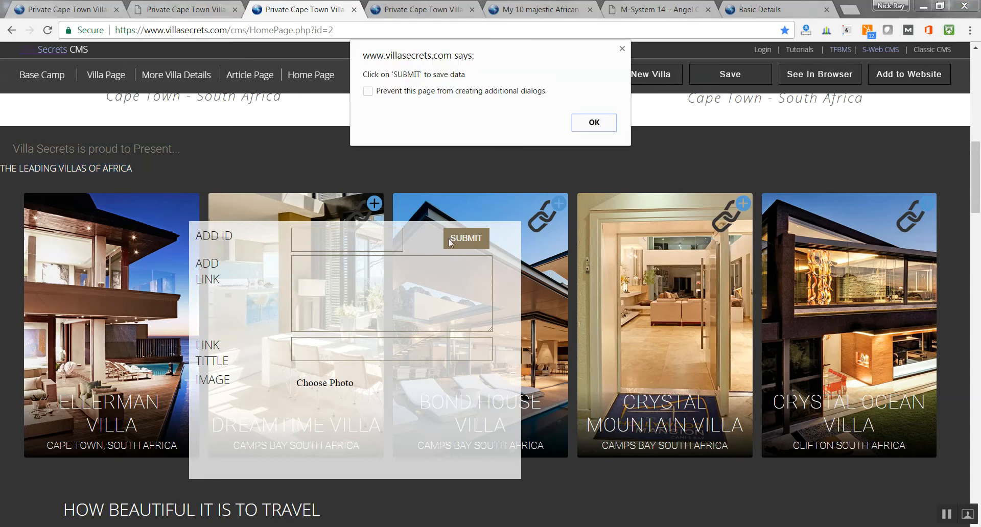
{"action": "left_click", "coordinate": [593, 122]}
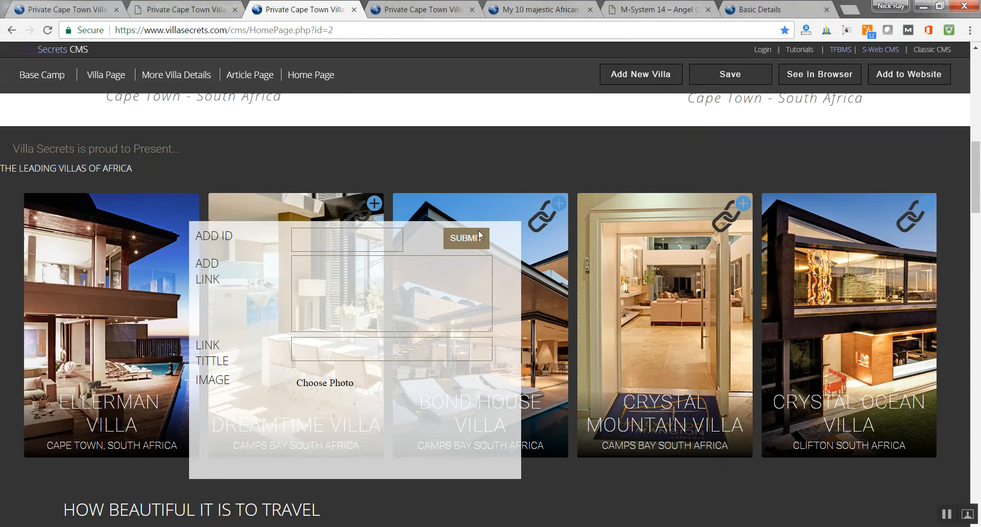
{"action": "left_click", "coordinate": [464, 241]}
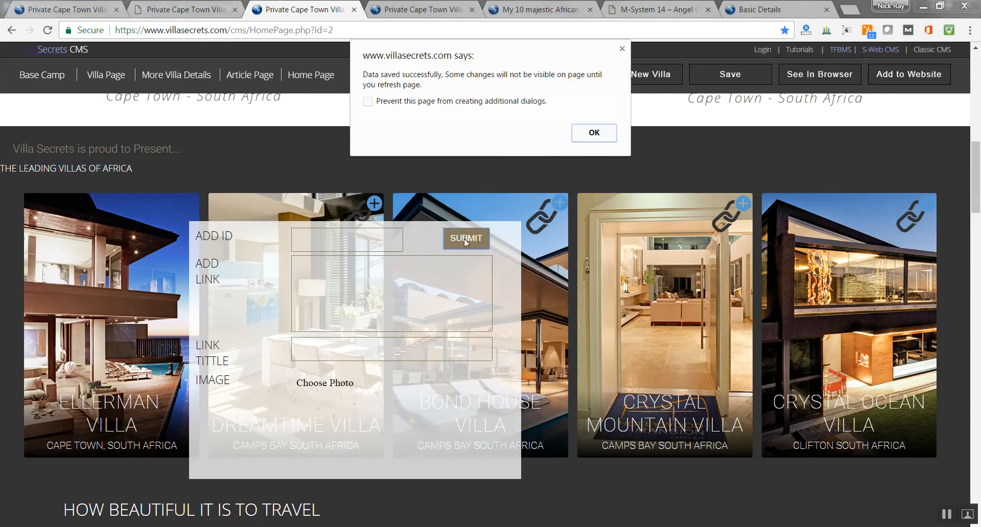
{"action": "left_click", "coordinate": [587, 138]}
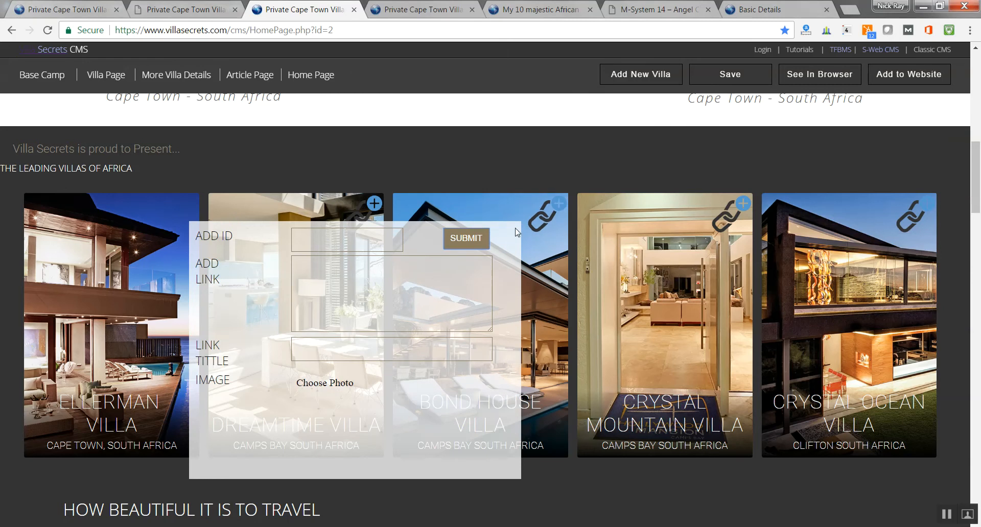
{"action": "left_click", "coordinate": [572, 154]}
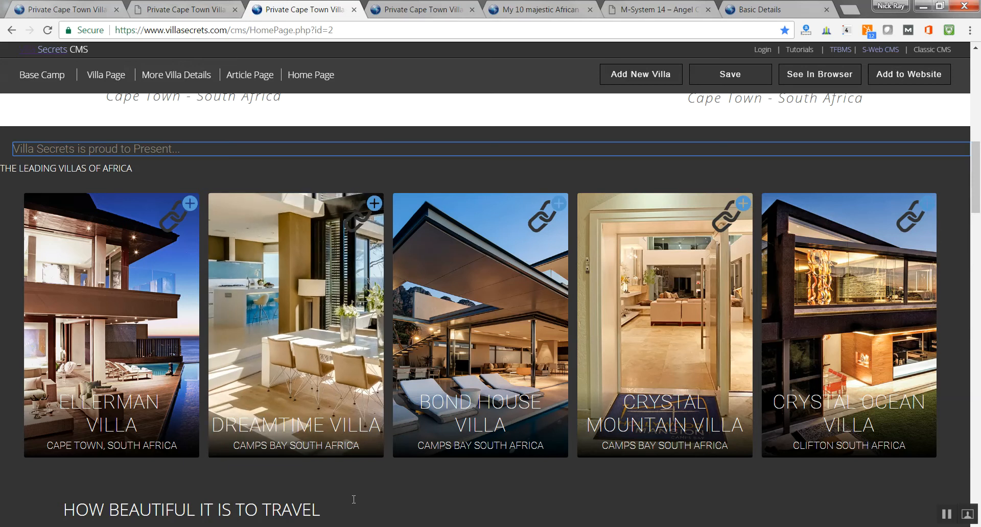
Step: Browse the Best of Africa collection on the main site to find the Dreamtime Villa and its ID
{"action": "left_click", "coordinate": [757, 4]}
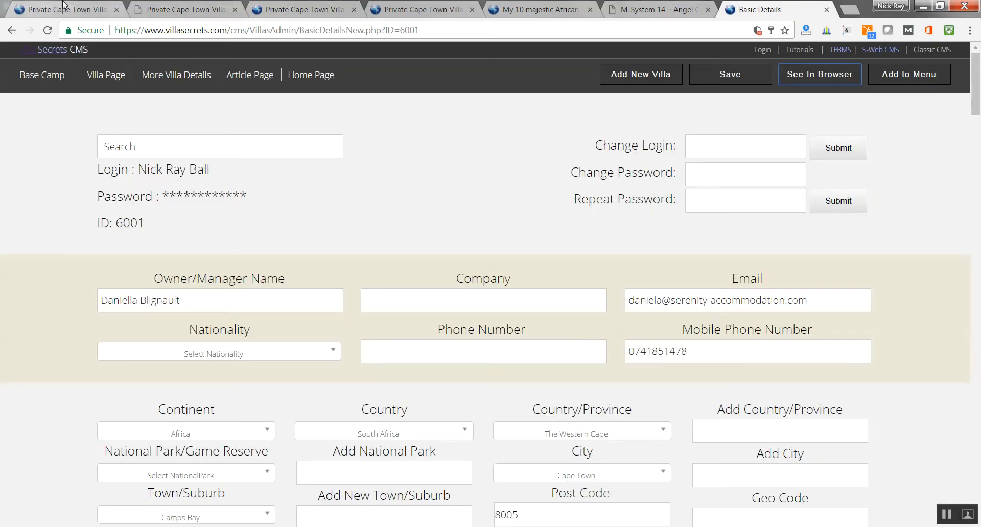
{"action": "left_click", "coordinate": [63, 5]}
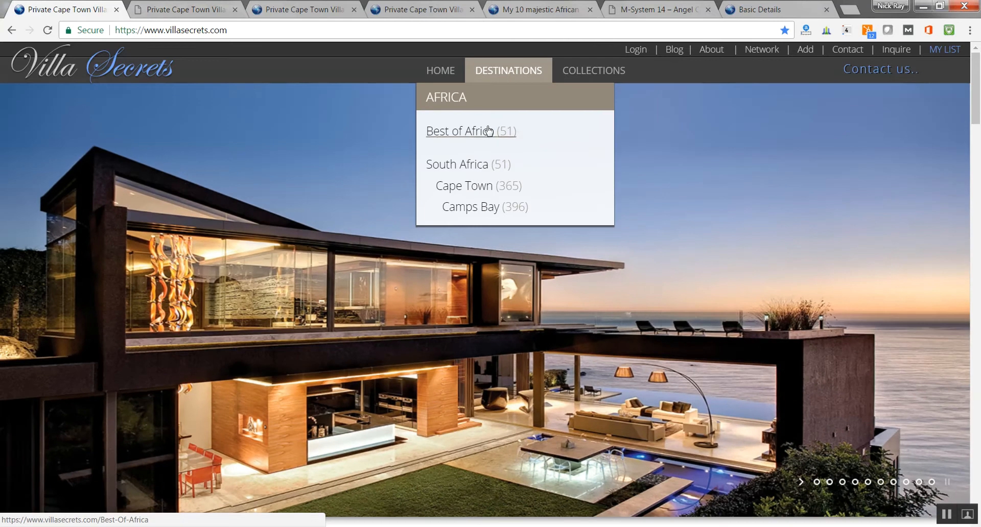
{"action": "left_click", "coordinate": [457, 170]}
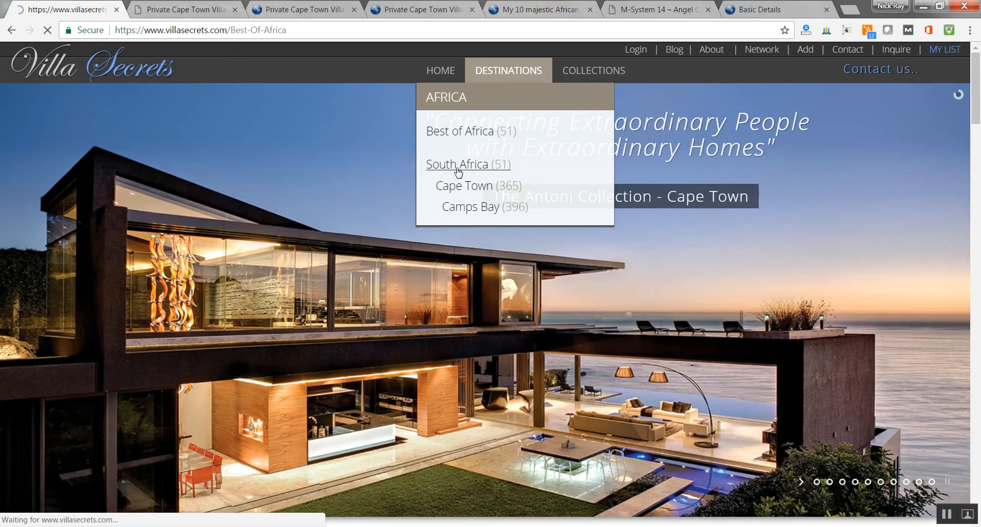
{"action": "scroll", "coordinate": [975, 194], "scroll_direction": "down", "scroll_amount": 10}
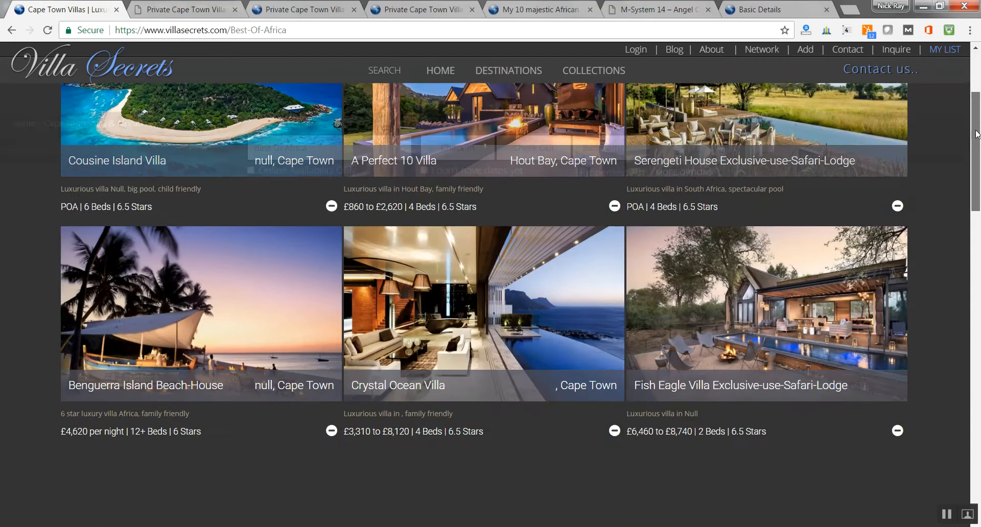
{"action": "scroll", "coordinate": [972, 221], "scroll_direction": "down", "scroll_amount": 10}
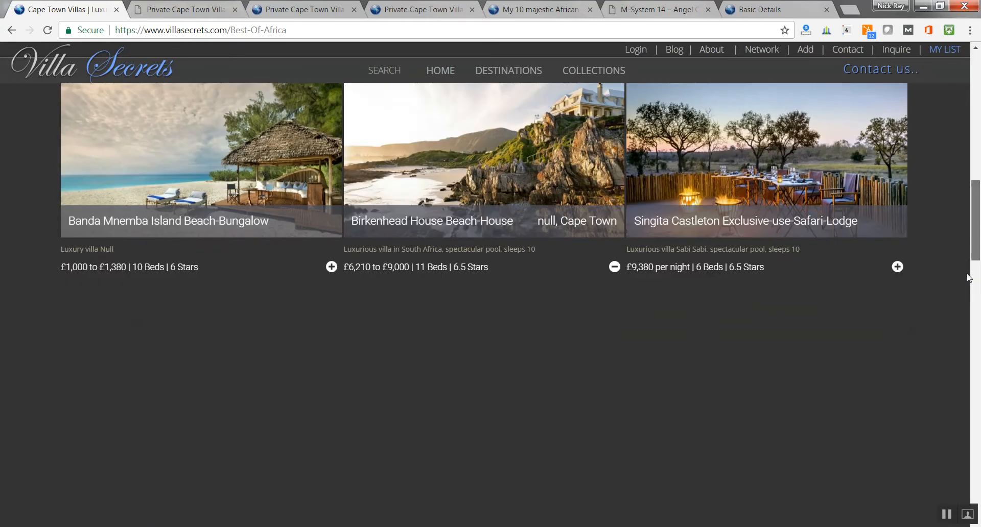
{"action": "scroll", "coordinate": [964, 310], "scroll_direction": "down", "scroll_amount": 2}
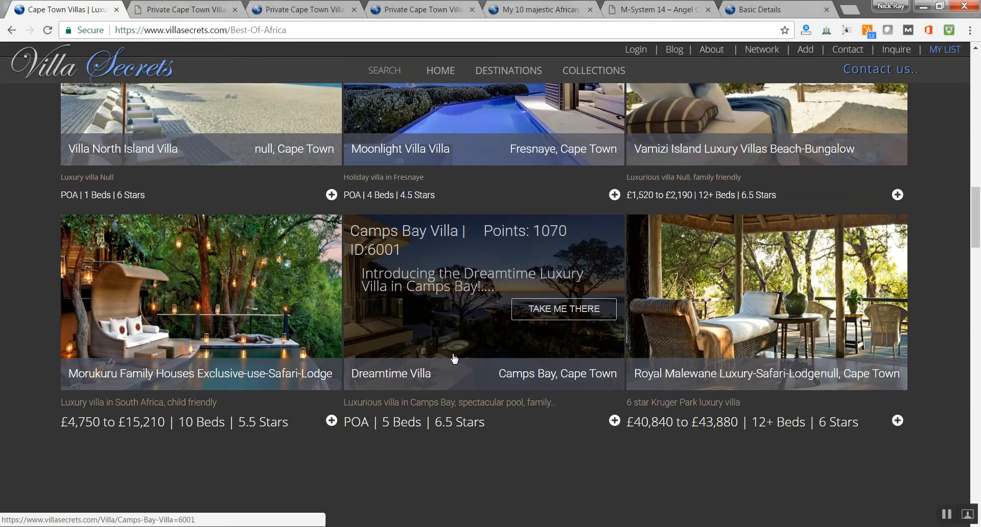
Step: In the CMS, submit the Dreamtime Villa tile's link form with its existing ID, link and title, then close the form
{"action": "left_click", "coordinate": [290, 5]}
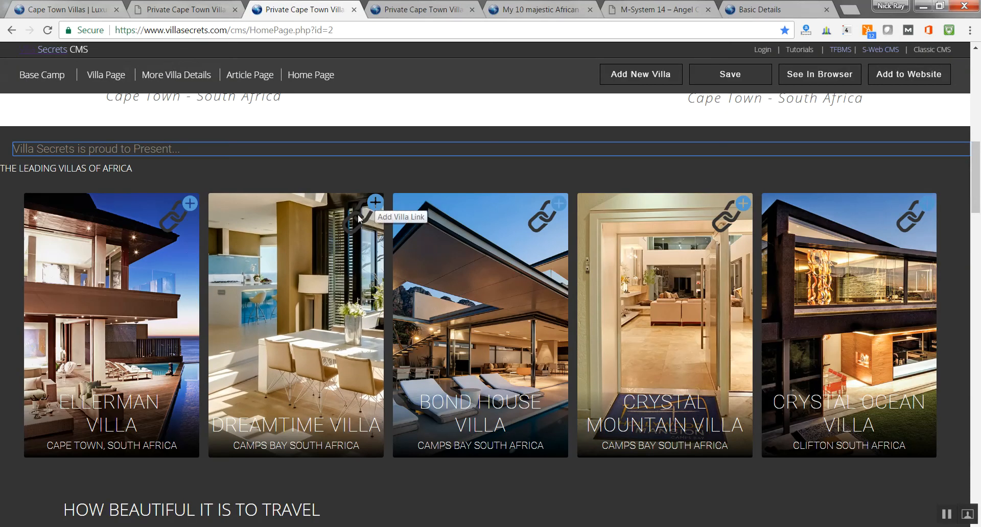
{"action": "left_click", "coordinate": [374, 202]}
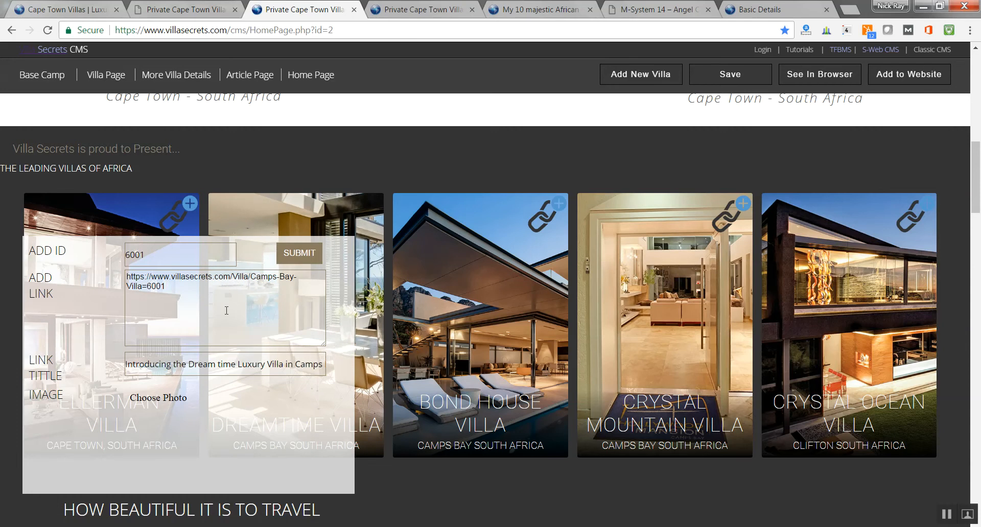
{"action": "left_click", "coordinate": [291, 252]}
{"action": "left_click", "coordinate": [594, 133]}
{"action": "left_click", "coordinate": [118, 169]}
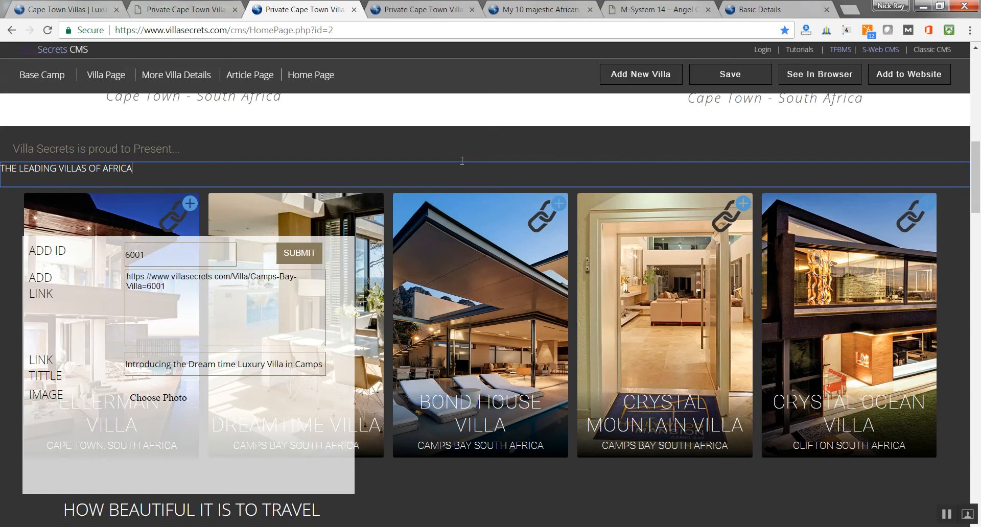
{"action": "left_click", "coordinate": [594, 122]}
Step: Open the Dreamtime Villa page from its tile on the live Cape Town home page
{"action": "left_click", "coordinate": [196, 6]}
{"action": "left_click", "coordinate": [277, 291]}
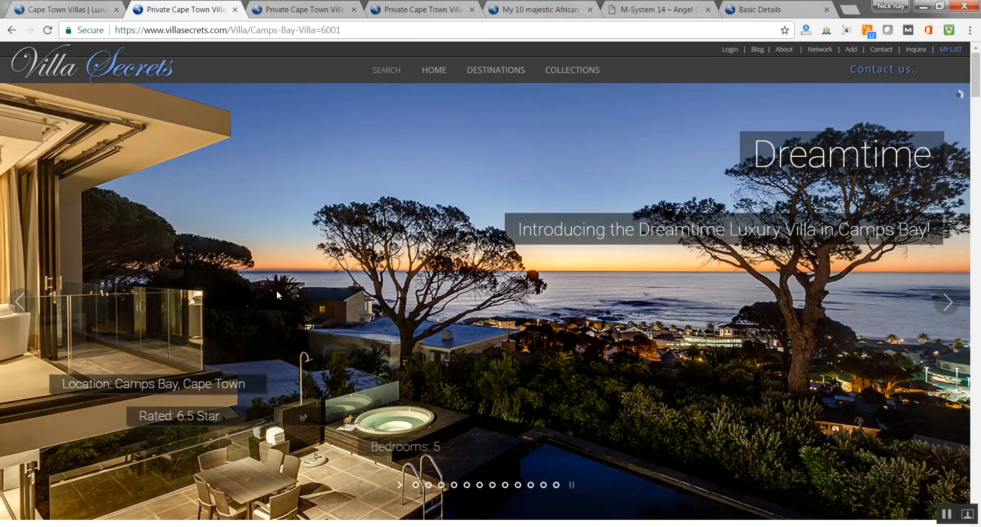
Step: Back in the CMS, inspect the link details of the Bond House Villa and Crystal Mountain Villa tiles
{"action": "left_click", "coordinate": [292, 7]}
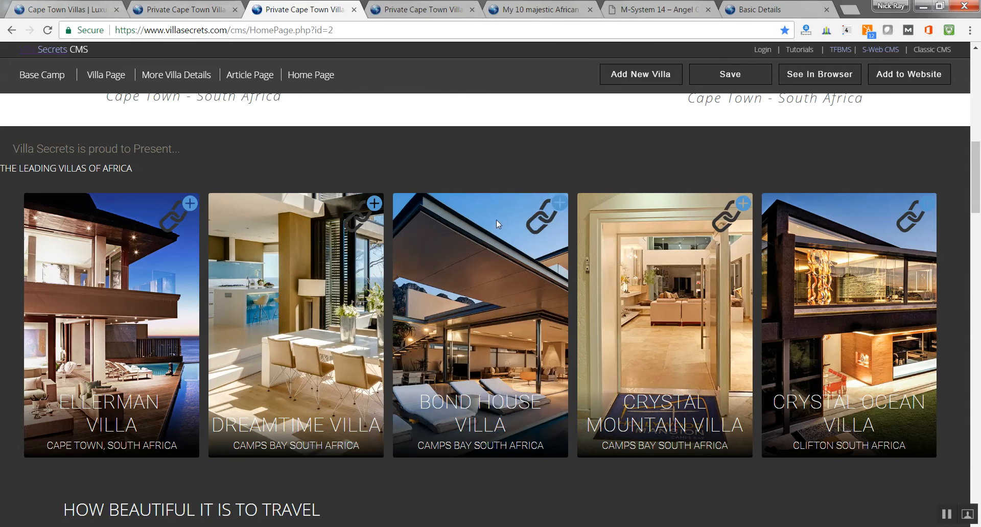
{"action": "left_click", "coordinate": [541, 217]}
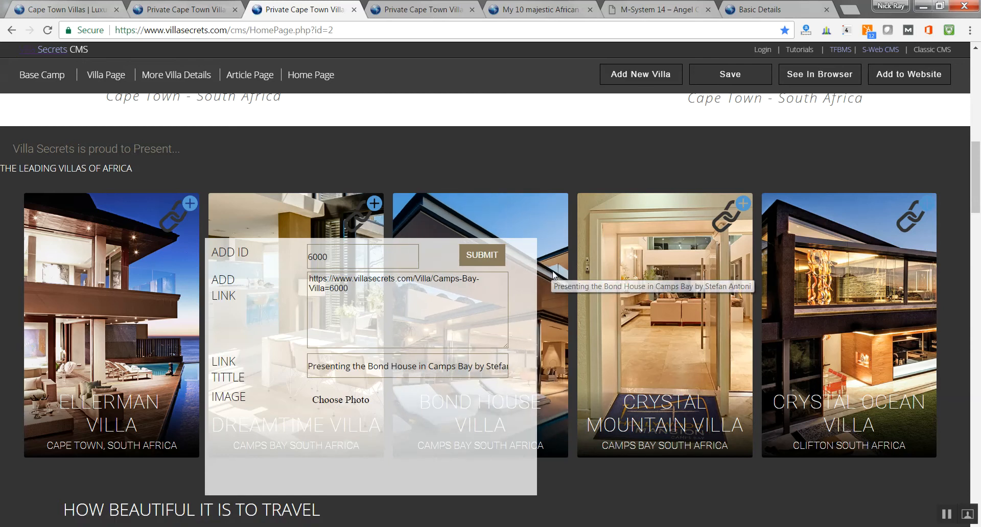
{"action": "left_click", "coordinate": [723, 229]}
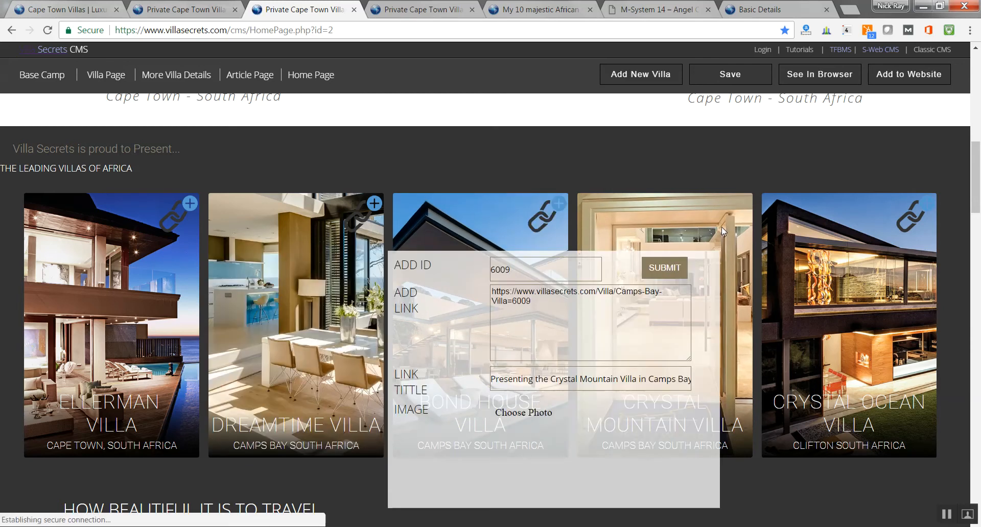
Step: Inspect the link details of the Crystal Ocean Villa and Ellerman Villa tiles, leaving the Crystal Ocean form open
{"action": "left_click", "coordinate": [912, 219]}
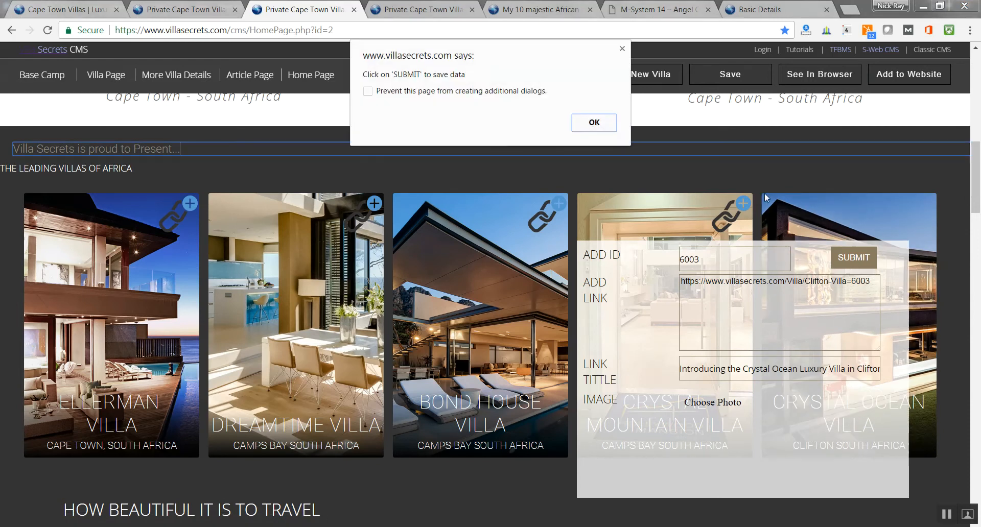
{"action": "left_click", "coordinate": [592, 123]}
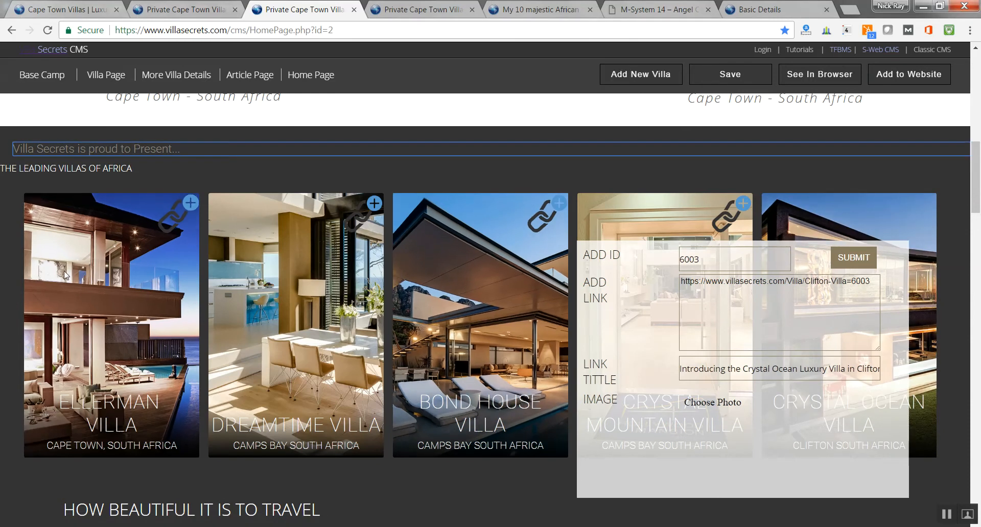
{"action": "left_click", "coordinate": [160, 223]}
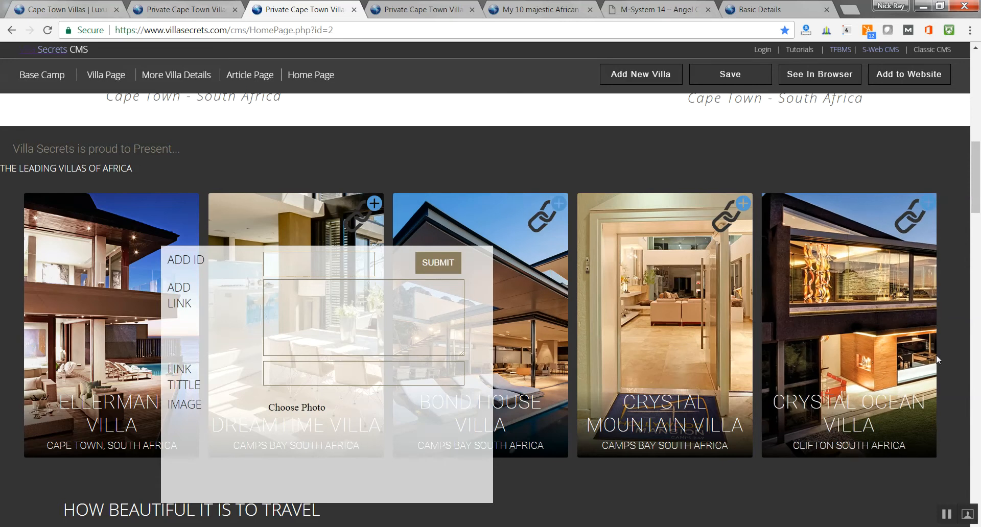
{"action": "left_click", "coordinate": [863, 305]}
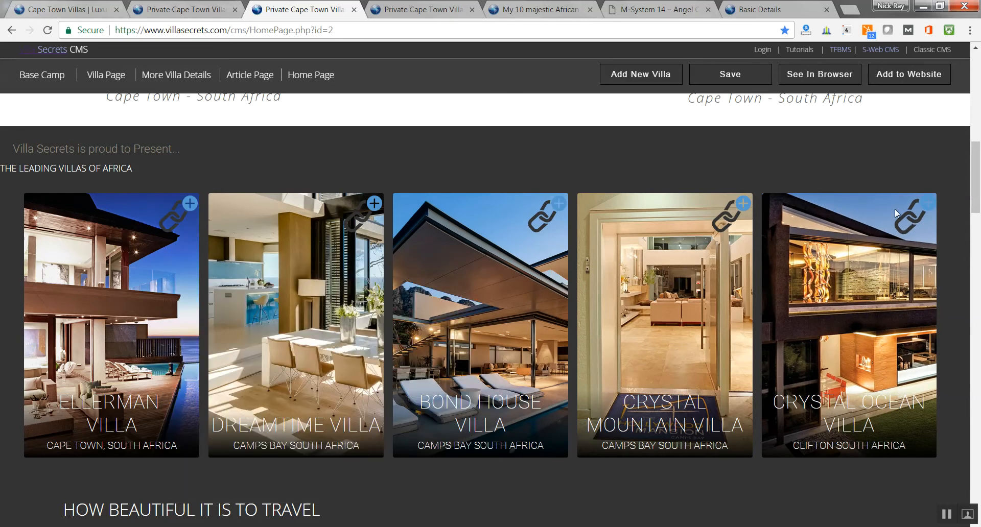
{"action": "left_click", "coordinate": [903, 213]}
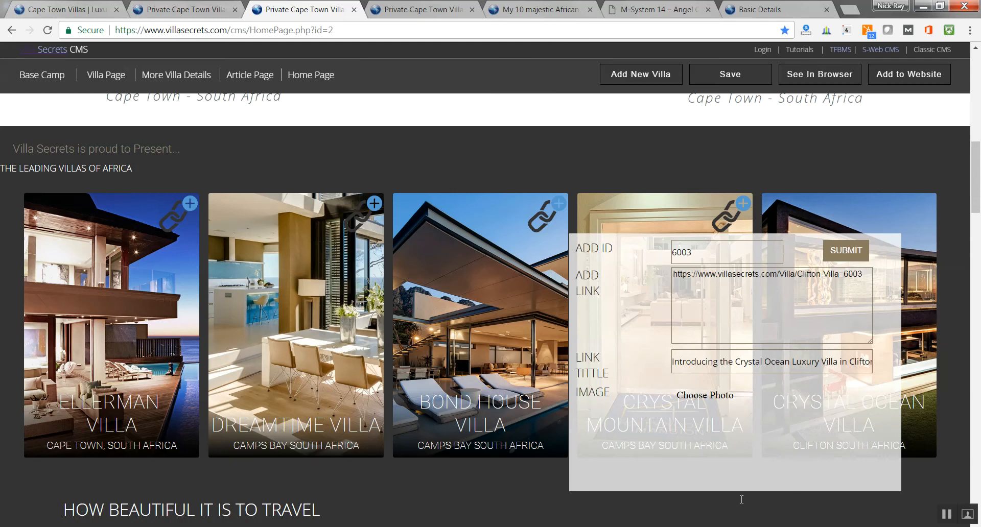
{"action": "left_click", "coordinate": [789, 502]}
{"action": "left_click", "coordinate": [580, 126]}
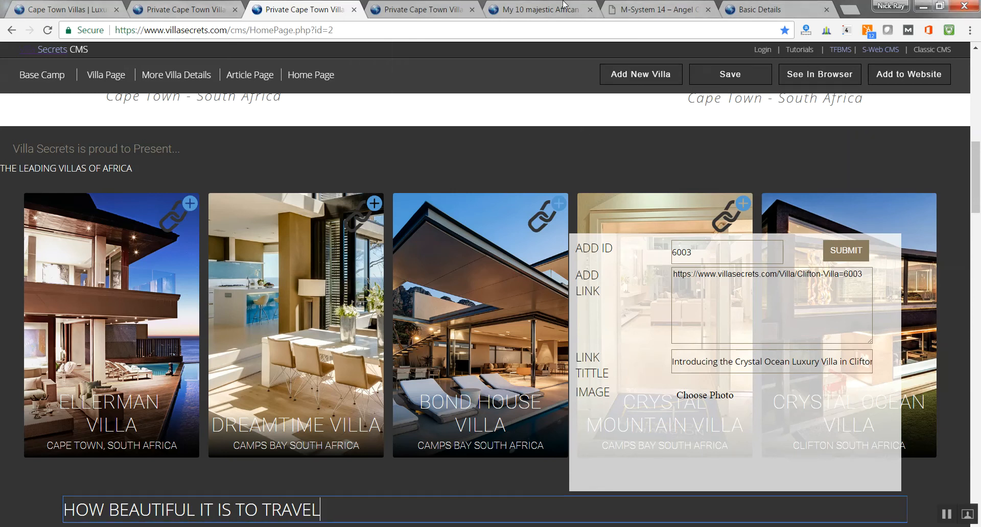
Step: Look up Crystal Ocean, ID 6003, in the CMS list of all villas and open its basic details
{"action": "left_click", "coordinate": [800, 6]}
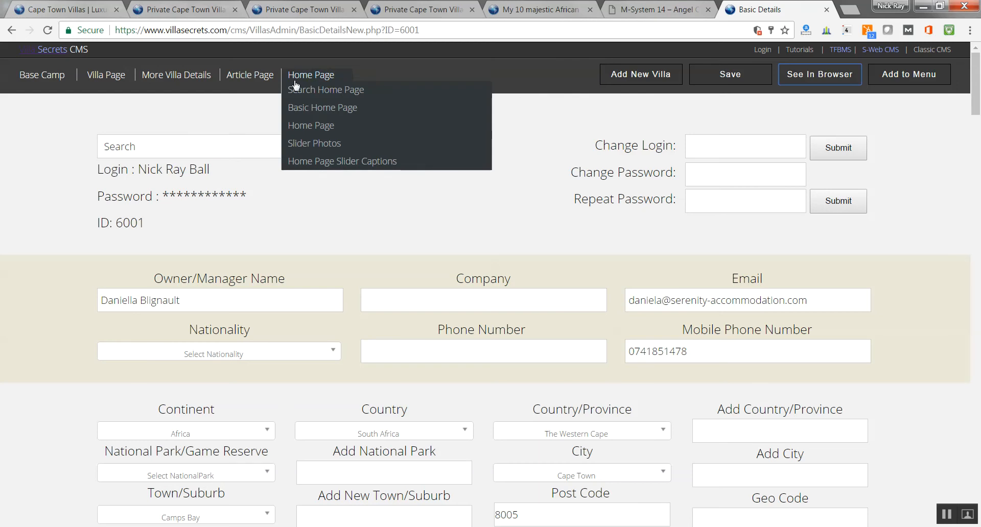
{"action": "mouse_move", "coordinate": [106, 76]}
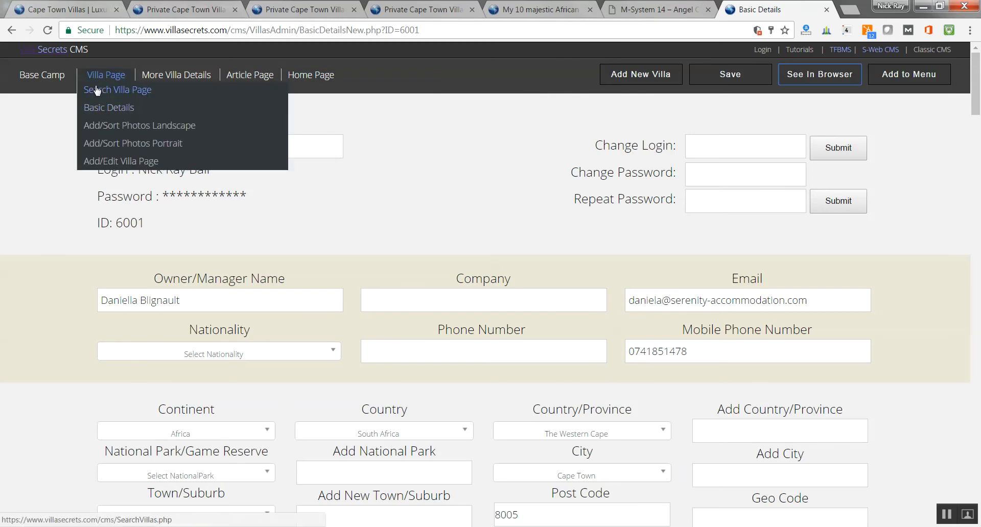
{"action": "left_click", "coordinate": [153, 94]}
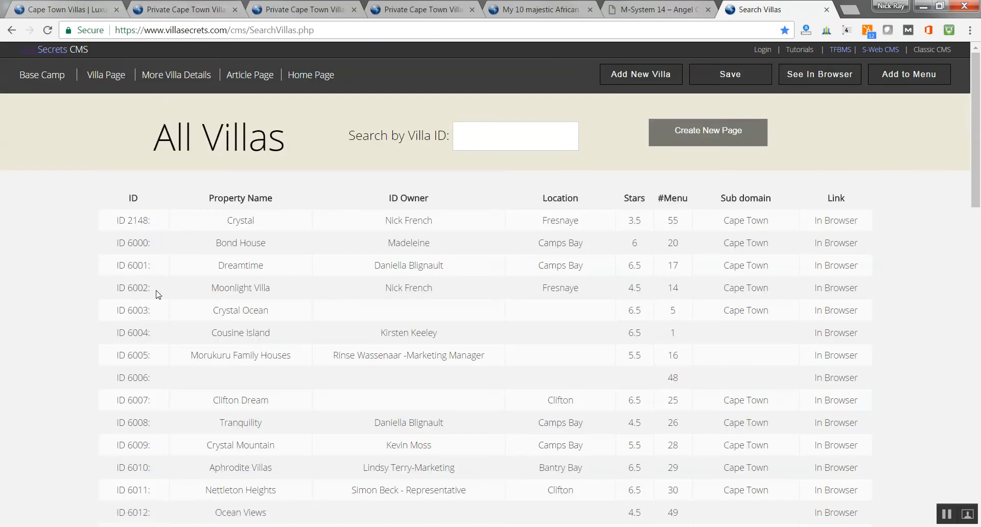
{"action": "left_click", "coordinate": [294, 320]}
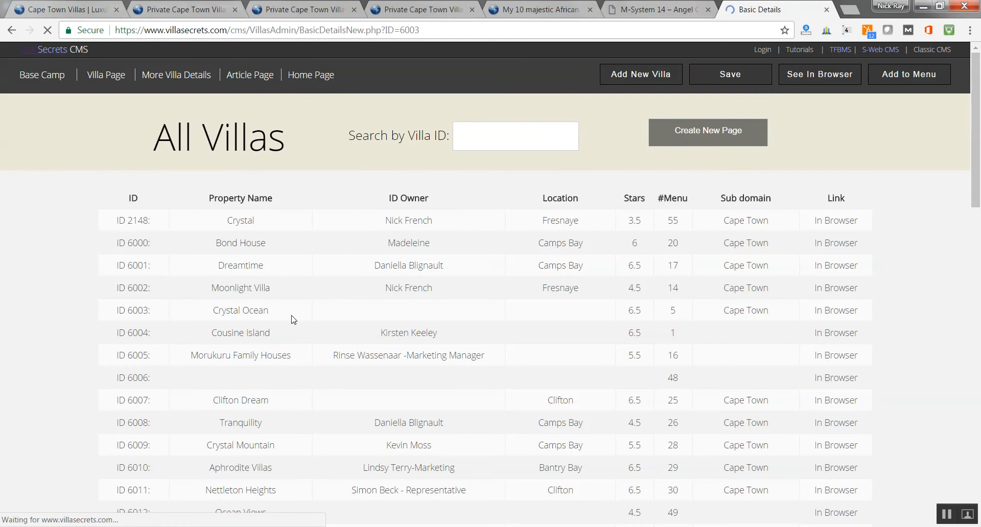
{"action": "mouse_move", "coordinate": [978, 88]}
{"action": "left_mouse_down"}
{"action": "mouse_move", "coordinate": [978, 484]}
{"action": "mouse_move", "coordinate": [973, 413]}
{"action": "mouse_move", "coordinate": [973, 467]}
{"action": "mouse_move", "coordinate": [972, 428]}
{"action": "mouse_move", "coordinate": [963, 466]}
{"action": "mouse_move", "coordinate": [960, 457]}
{"action": "mouse_move", "coordinate": [974, 388]}
{"action": "mouse_move", "coordinate": [976, 82]}
{"action": "left_mouse_up"}
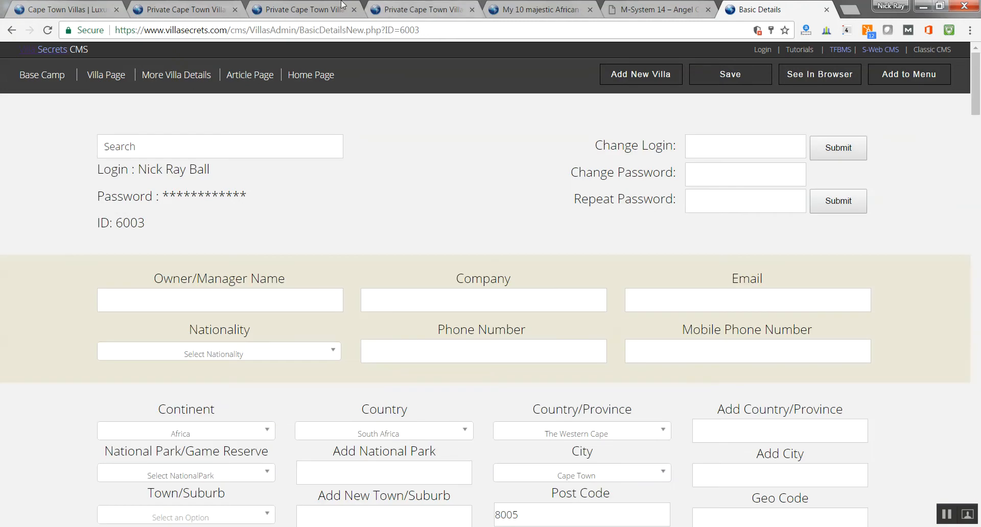
Step: Check the live villa page and the home page editor, close the Basic Details tab, and look through the remaining tabs
{"action": "left_click", "coordinate": [197, 9]}
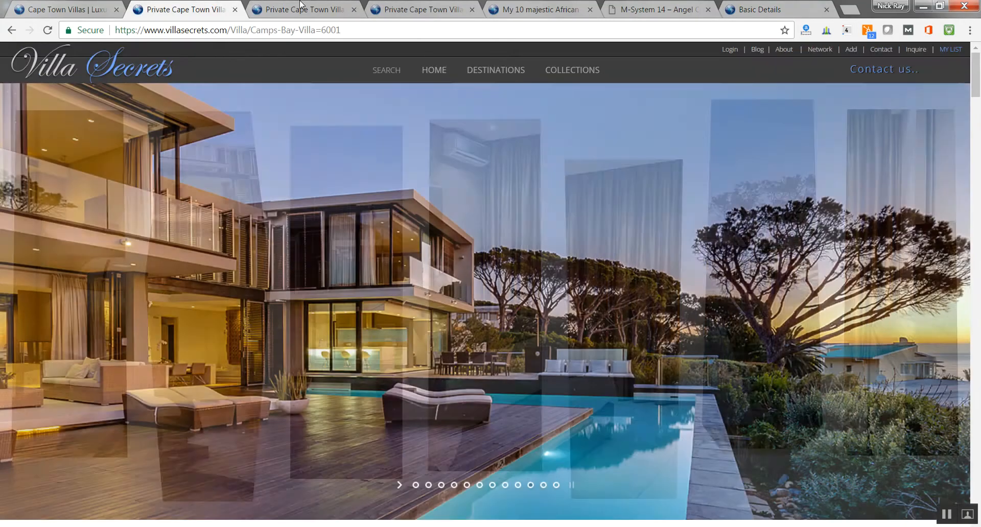
{"action": "left_click", "coordinate": [301, 6]}
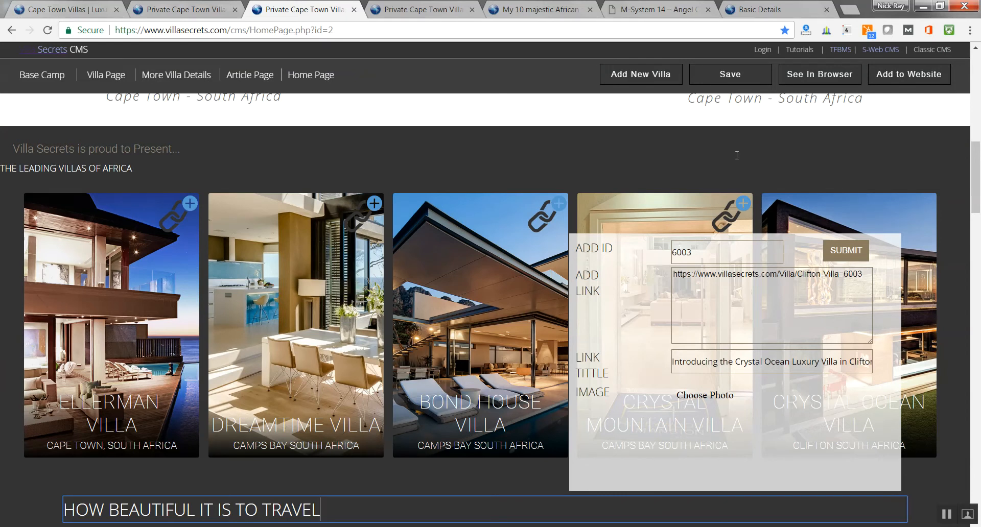
{"action": "middle_click", "coordinate": [759, 5]}
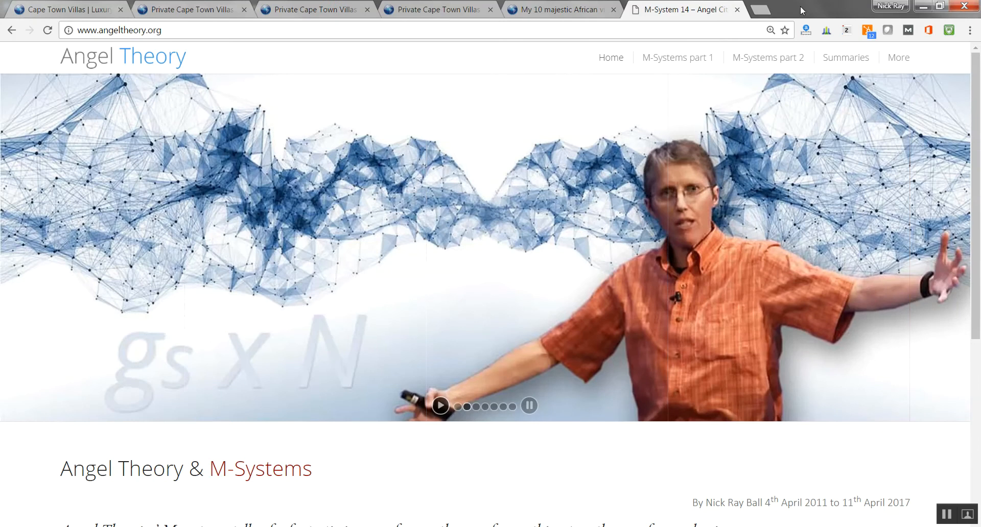
{"action": "left_click", "coordinate": [550, 4]}
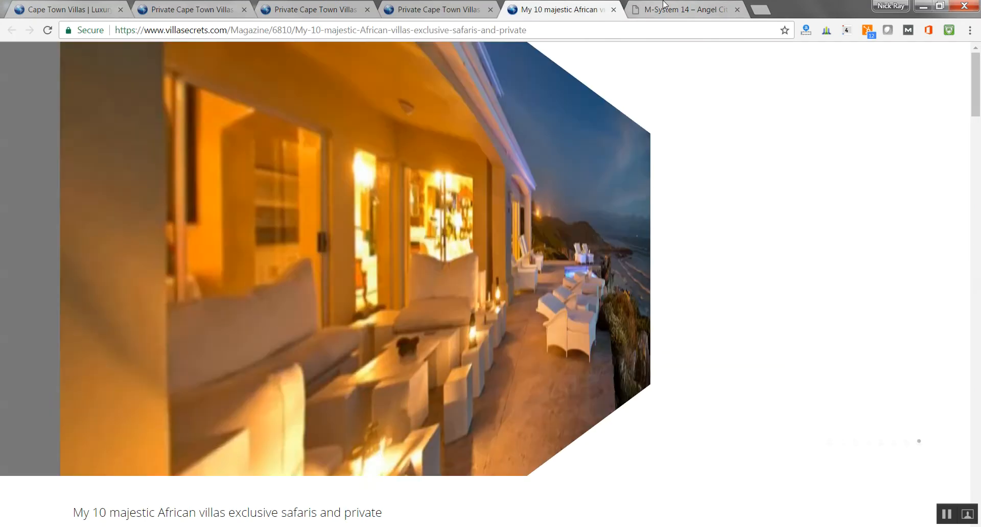
{"action": "left_click", "coordinate": [684, 9]}
Step: Open villasecrets.com in a new tab and browse the Best of Africa villa listings
{"action": "left_click", "coordinate": [767, 4]}
{"action": "type", "text": "villasecrets.com"}
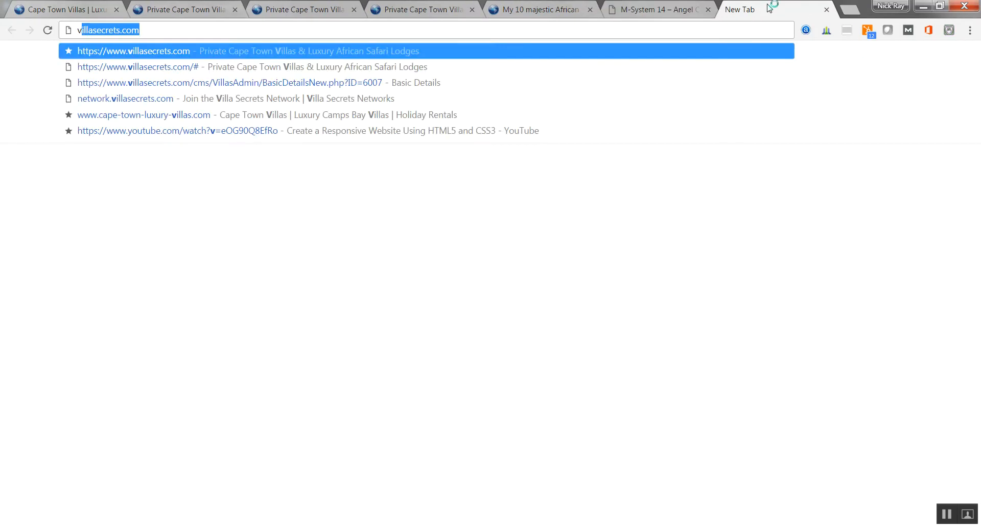
{"action": "key", "text": "Return"}
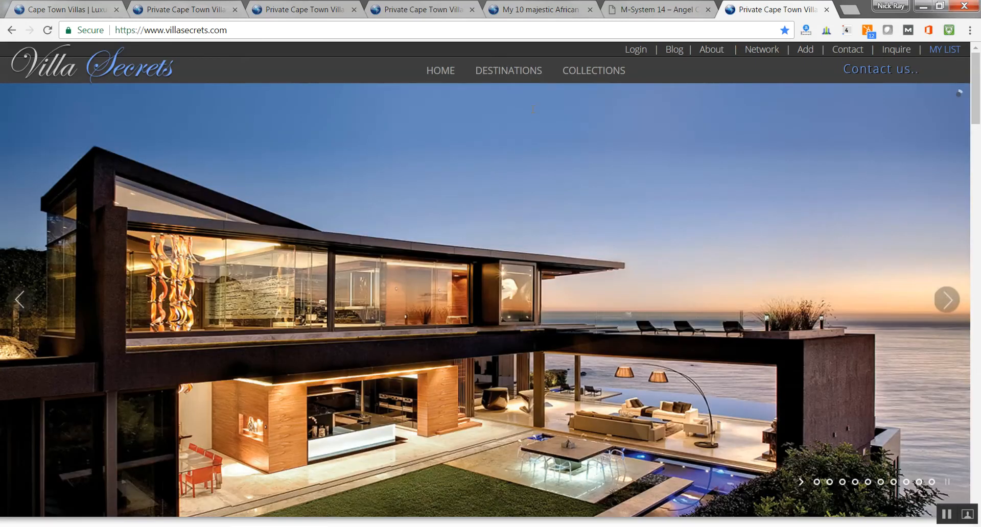
{"action": "mouse_move", "coordinate": [508, 69]}
{"action": "left_click", "coordinate": [503, 165]}
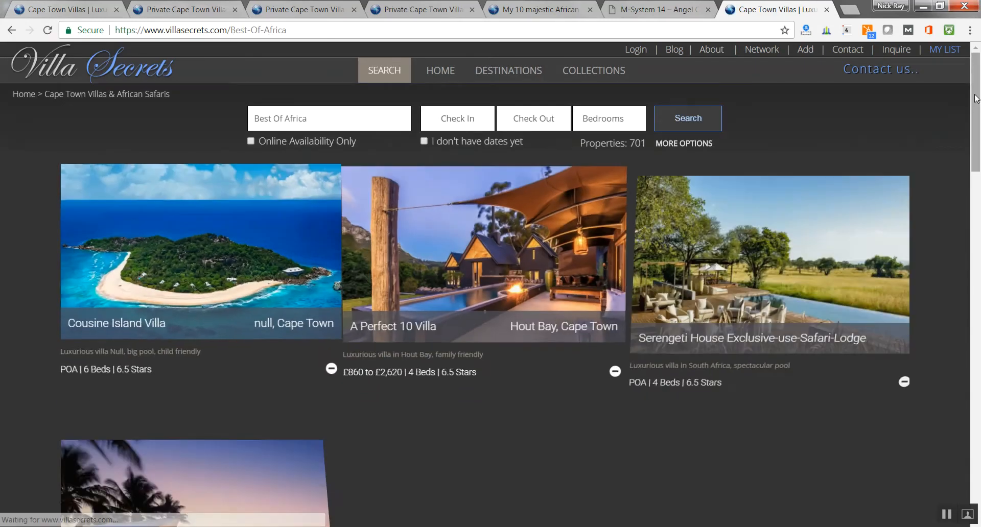
{"action": "left_click_drag", "start_coordinate": [975, 98], "coordinate": [969, 352]}
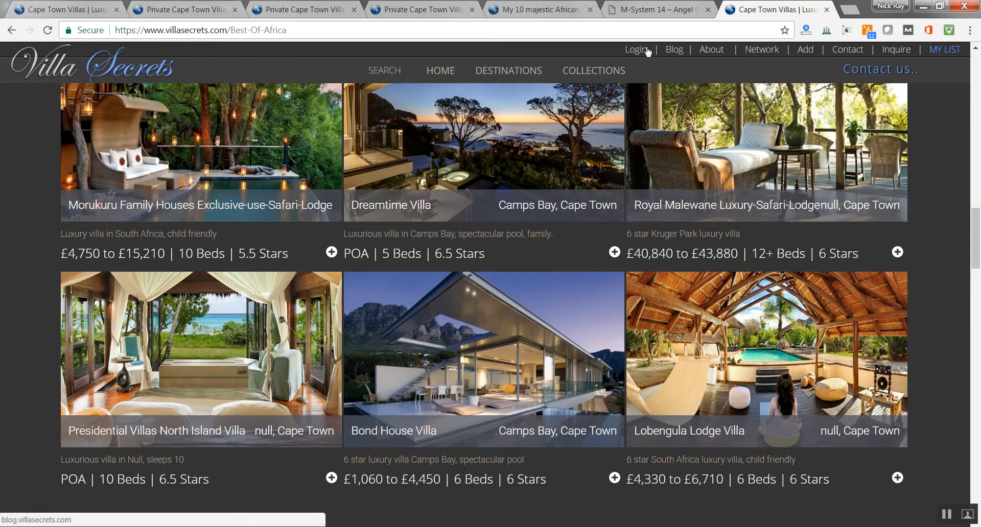
Step: Enter the CMS through the site's login link, open Crystal Ocean's record, and display its sortable portrait photos
{"action": "right_click", "coordinate": [623, 53]}
{"action": "left_click_drag", "start_coordinate": [621, 54], "coordinate": [602, 58]}
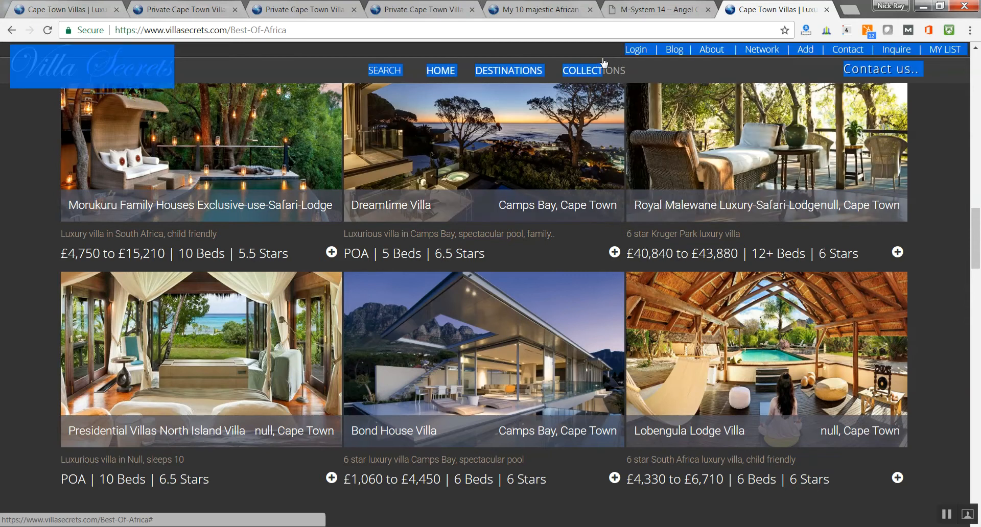
{"action": "left_click", "coordinate": [635, 50]}
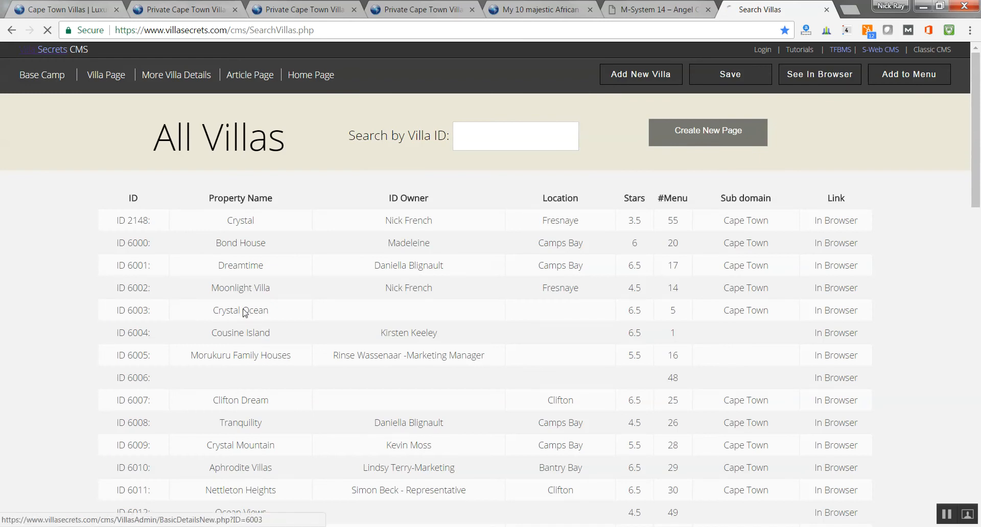
{"action": "left_click", "coordinate": [245, 313]}
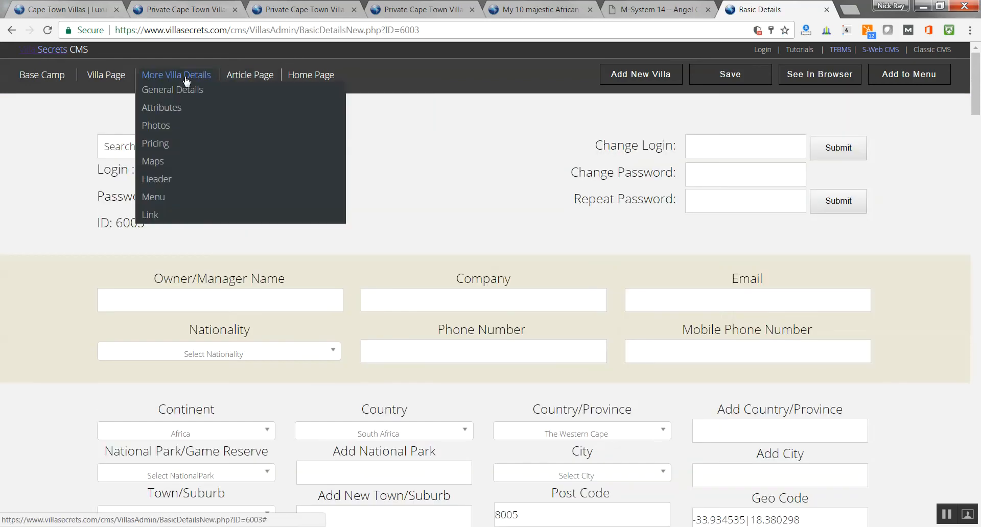
{"action": "mouse_move", "coordinate": [102, 78]}
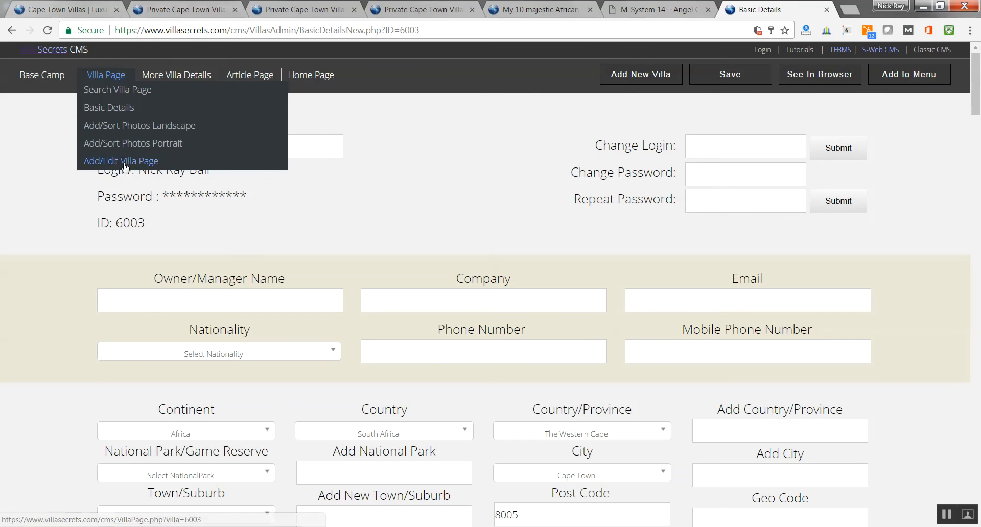
{"action": "left_click", "coordinate": [125, 144]}
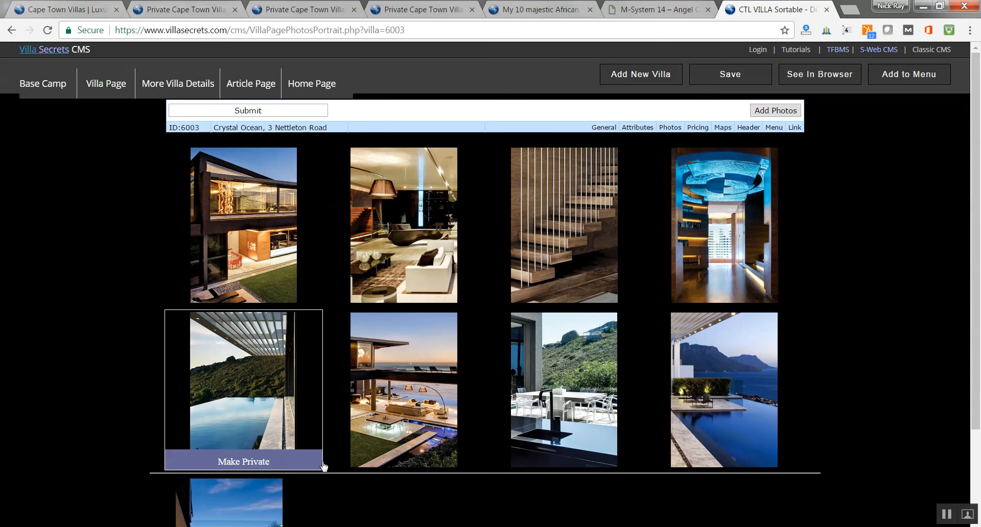
Step: Switch to Word through the open Solar VPS Hosting document and create a new blank document
{"action": "key", "text": "alt+Tab"}
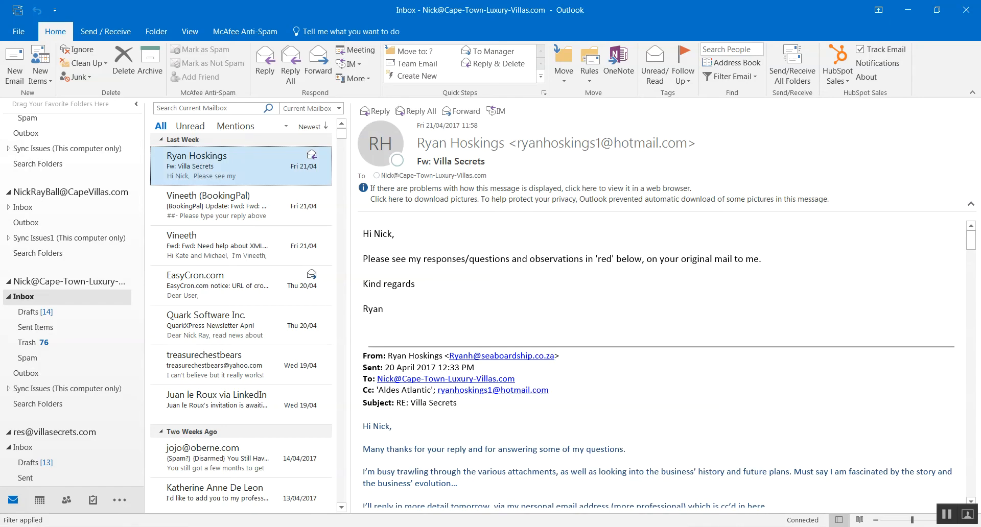
{"action": "left_click", "coordinate": [426, 526]}
{"action": "left_click", "coordinate": [412, 526]}
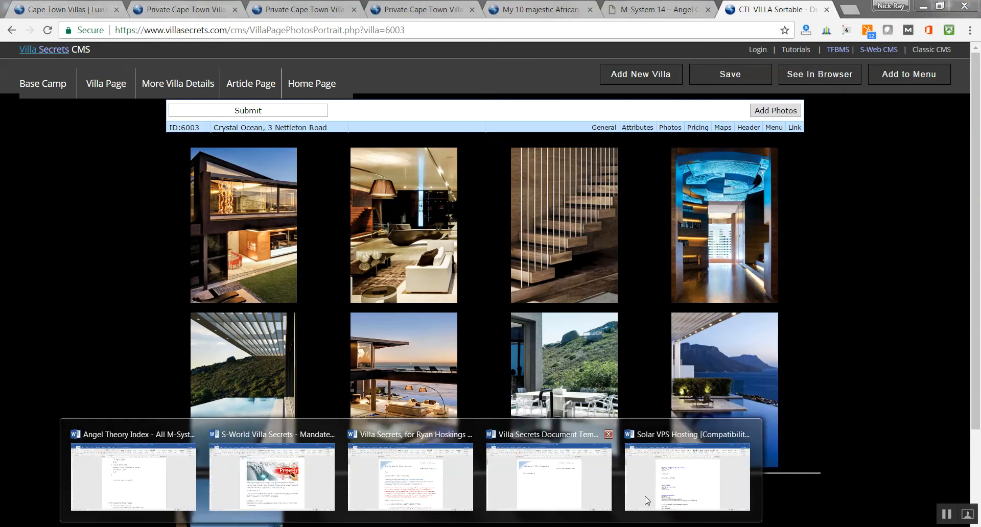
{"action": "left_click", "coordinate": [647, 500]}
{"action": "left_click", "coordinate": [16, 30]}
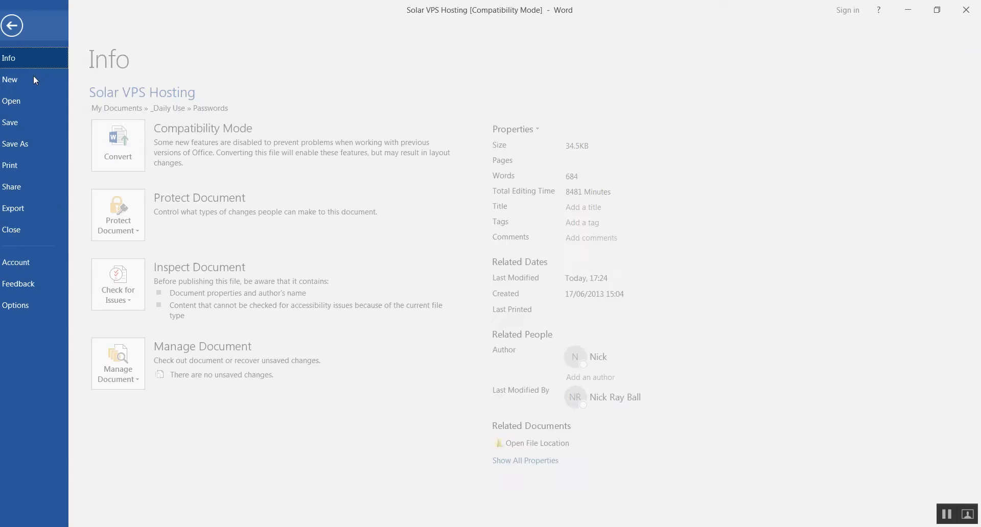
{"action": "left_click", "coordinate": [26, 84]}
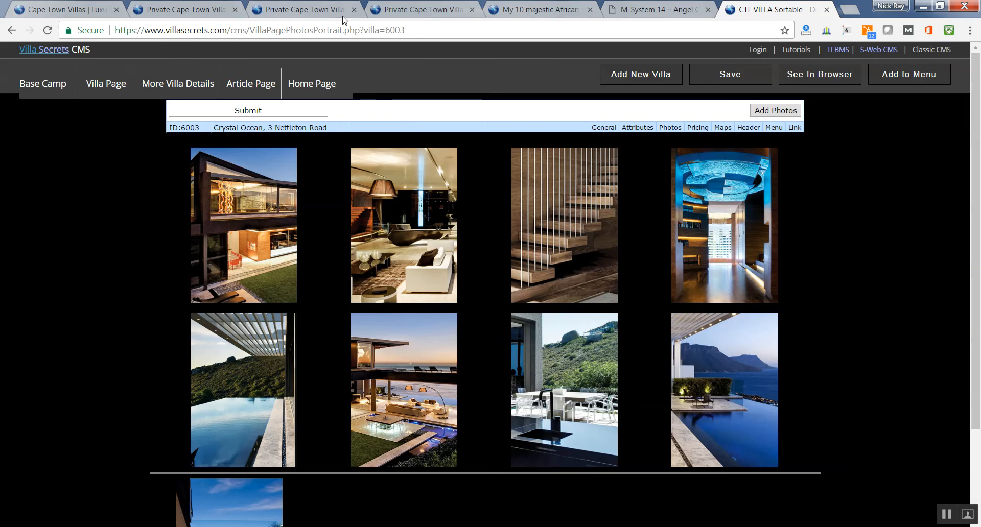
Step: Copy the web address of the Cape Town home page editor and paste it as the first line of the blank Word document
{"action": "left_click", "coordinate": [197, 9]}
{"action": "left_click", "coordinate": [267, 6]}
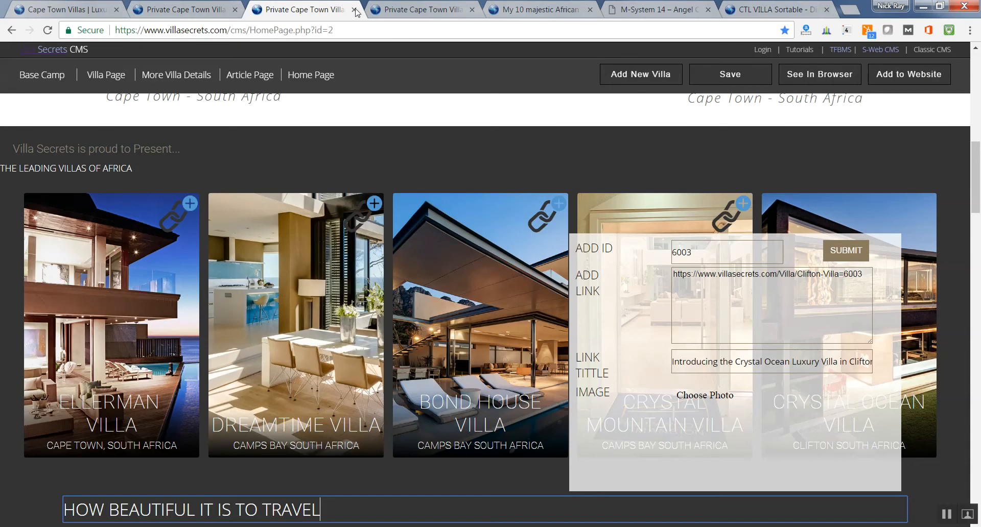
{"action": "left_click_drag", "start_coordinate": [363, 34], "coordinate": [2, 82]}
{"action": "key", "text": "ctrl+c"}
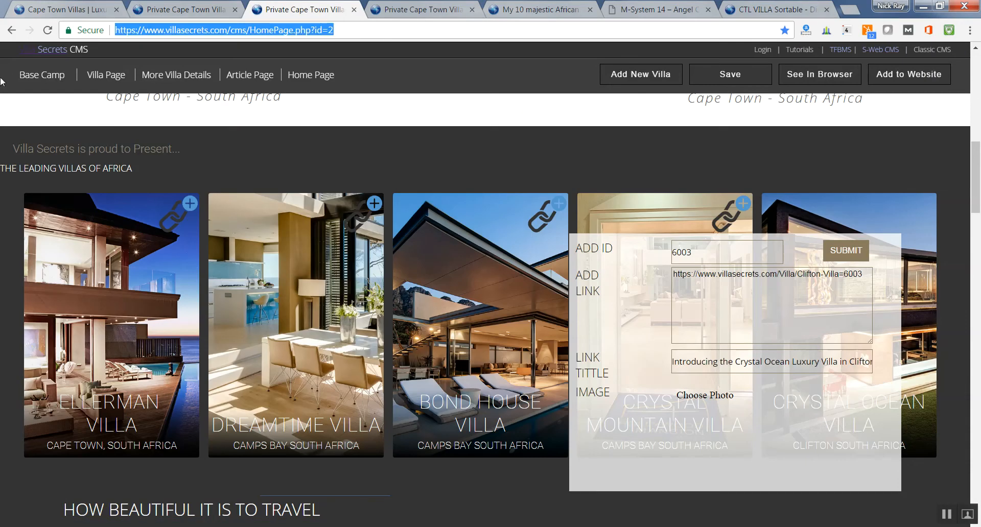
{"action": "left_click", "coordinate": [386, 526]}
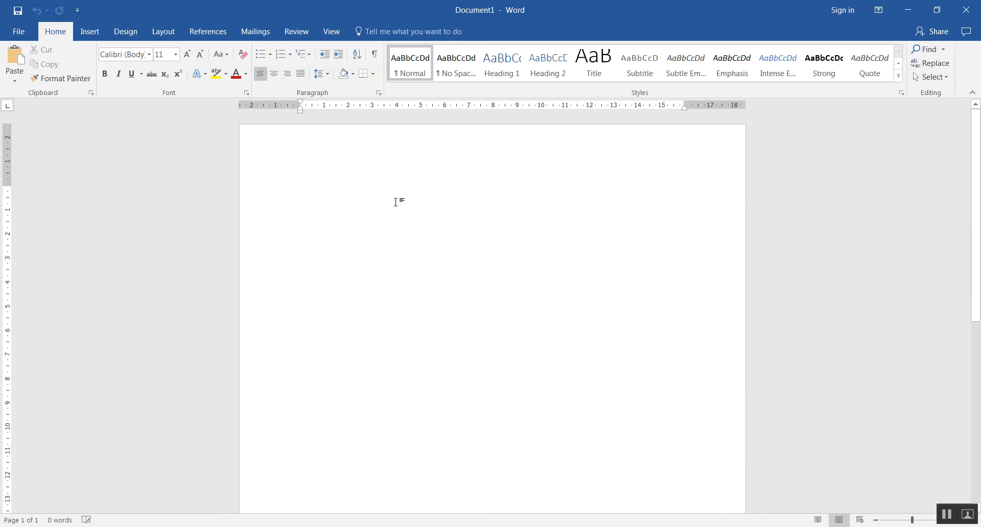
{"action": "key", "text": "ctrl+v"}
{"action": "key", "text": "Return"}
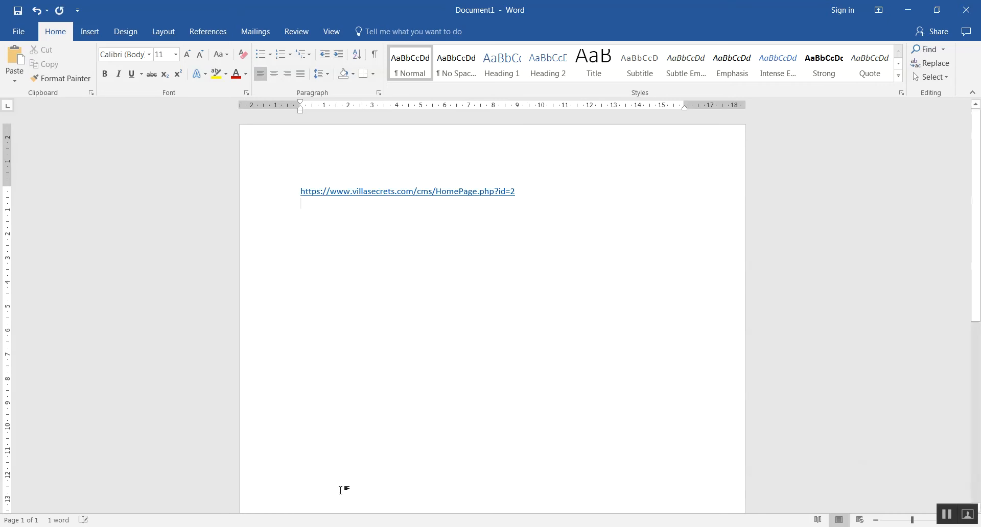
Step: Below the link, write "5 Portrait Villas are calling in the first portrait picture, not the picture at the bottom of the villas basic details page."
{"action": "key", "text": "alt+Tab"}
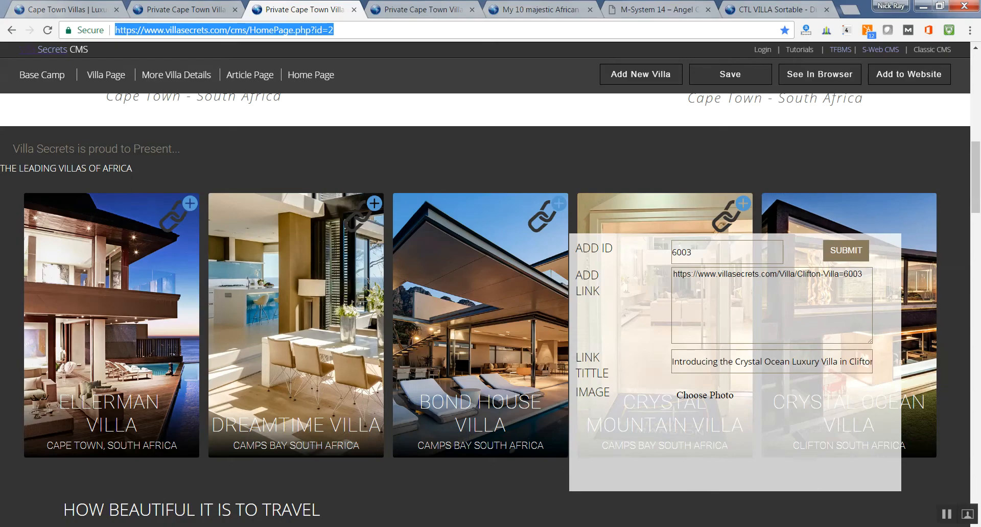
{"action": "key", "text": "alt+Tab"}
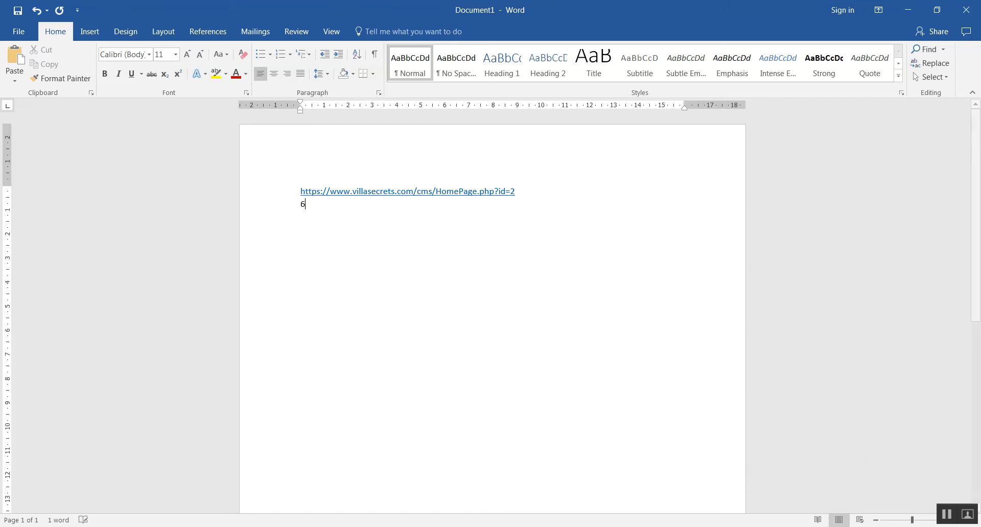
{"action": "type", "text": "P"}
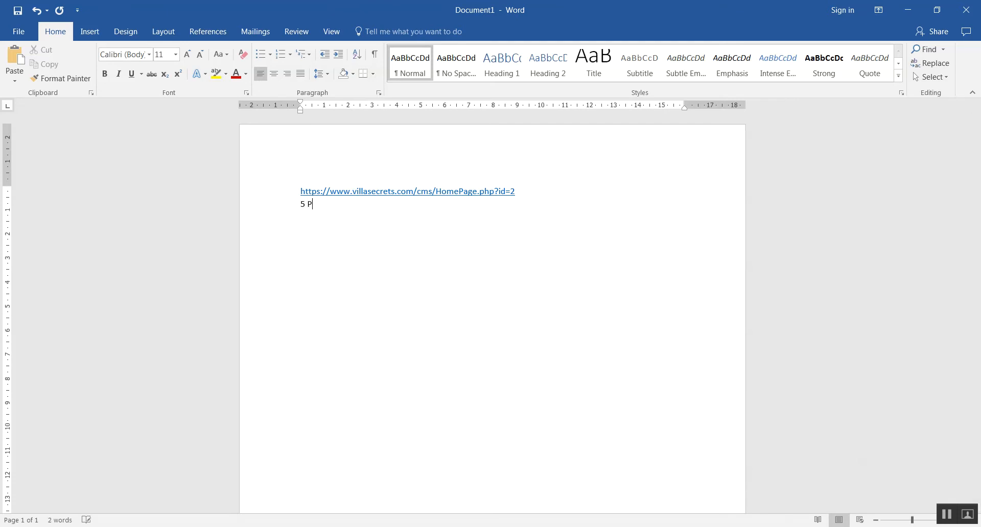
{"action": "type", "text": "ortait"}
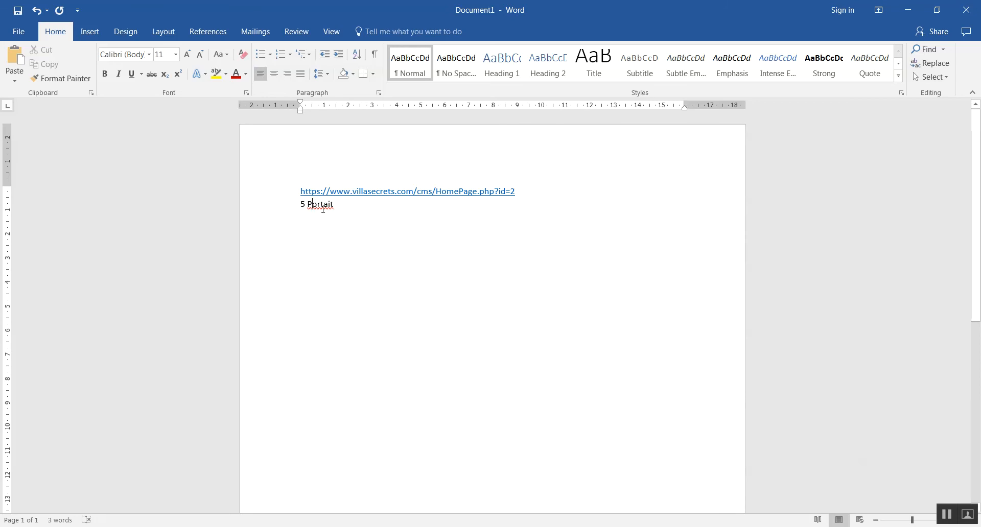
{"action": "right_click", "coordinate": [322, 210]}
{"action": "left_click", "coordinate": [375, 219]}
{"action": "type", "text": "V"}
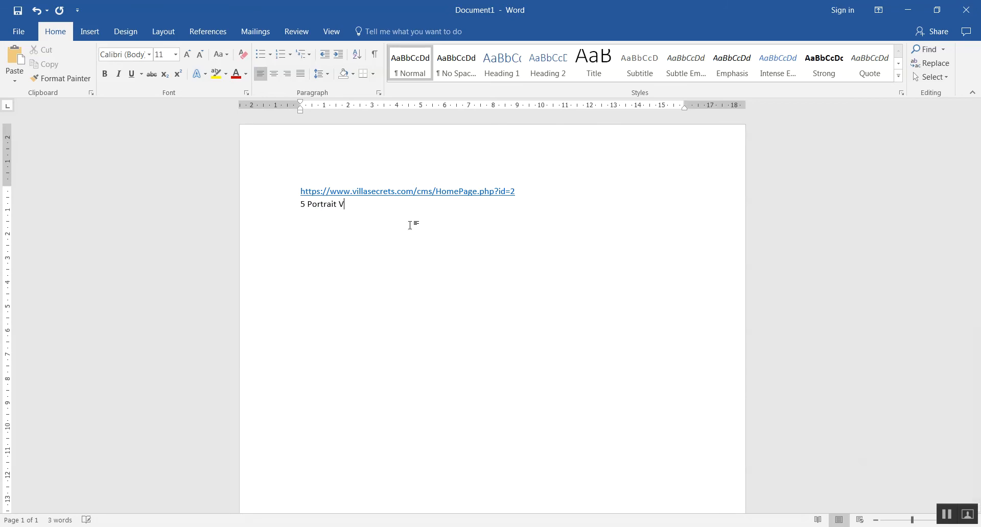
{"action": "type", "text": "illas are calling in the first por"}
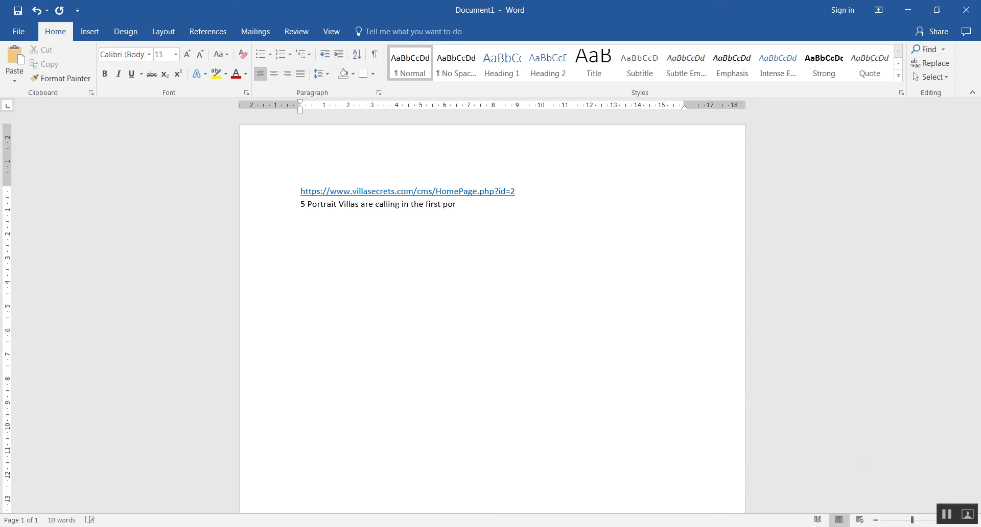
{"action": "type", "text": "tait picture, not the picture at "}
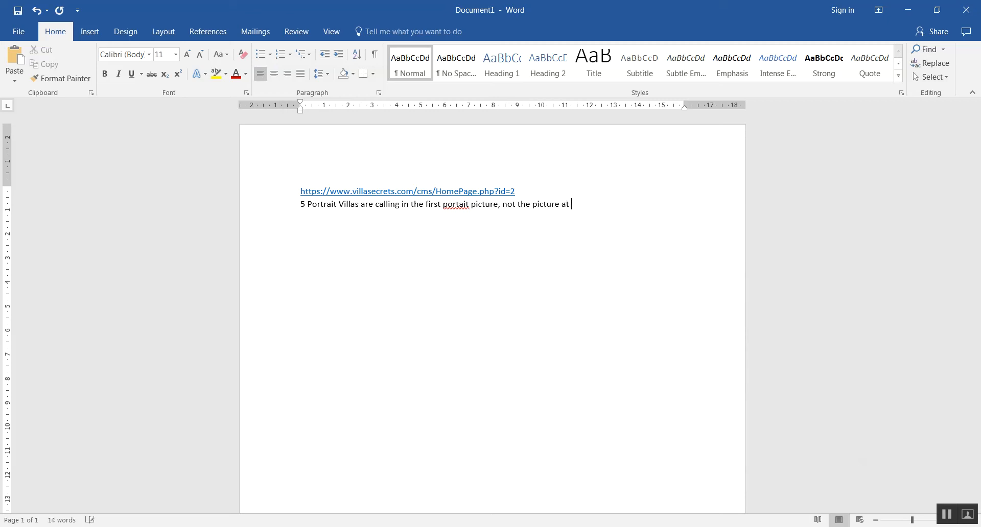
{"action": "type", "text": "the bottom of the villas basic de"}
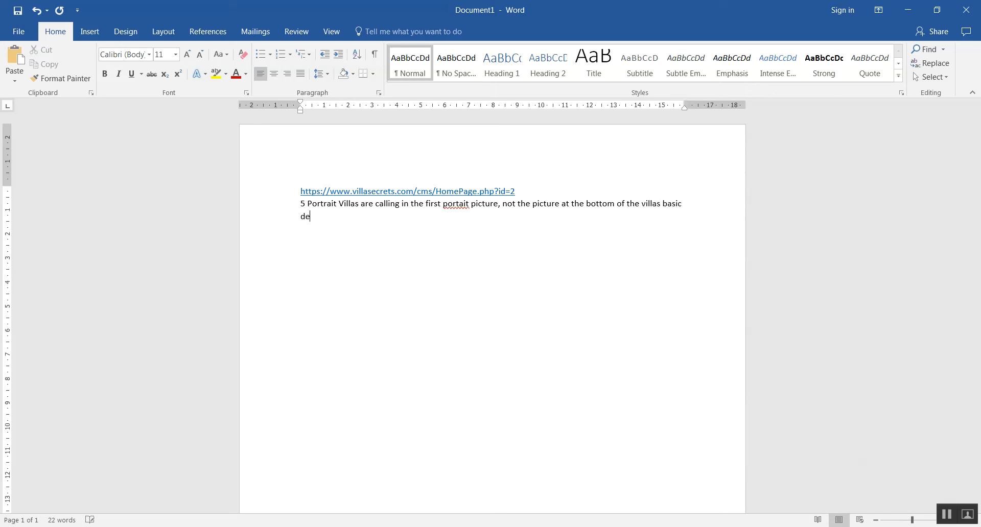
{"action": "type", "text": "tails page"}
{"action": "right_click", "coordinate": [460, 206]}
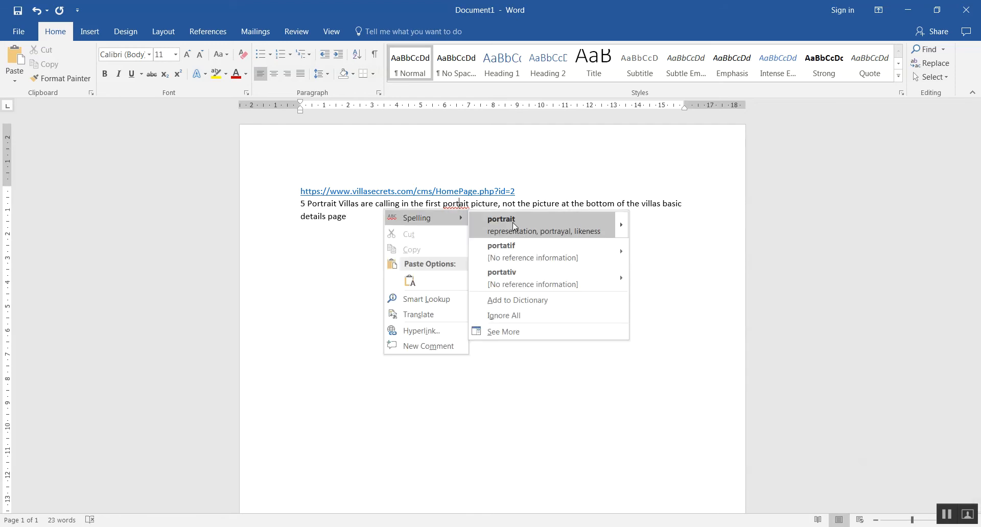
{"action": "left_click", "coordinate": [514, 225]}
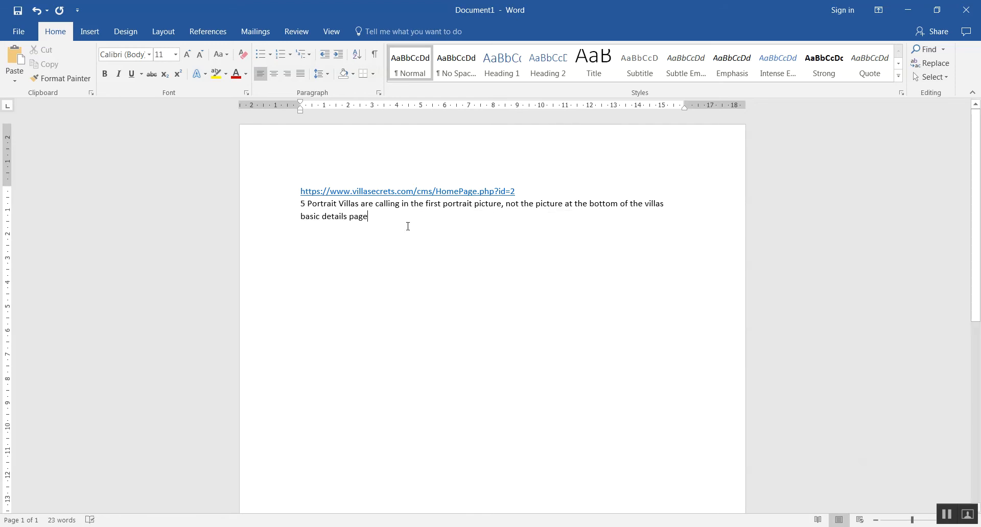
{"action": "type", "text": "."}
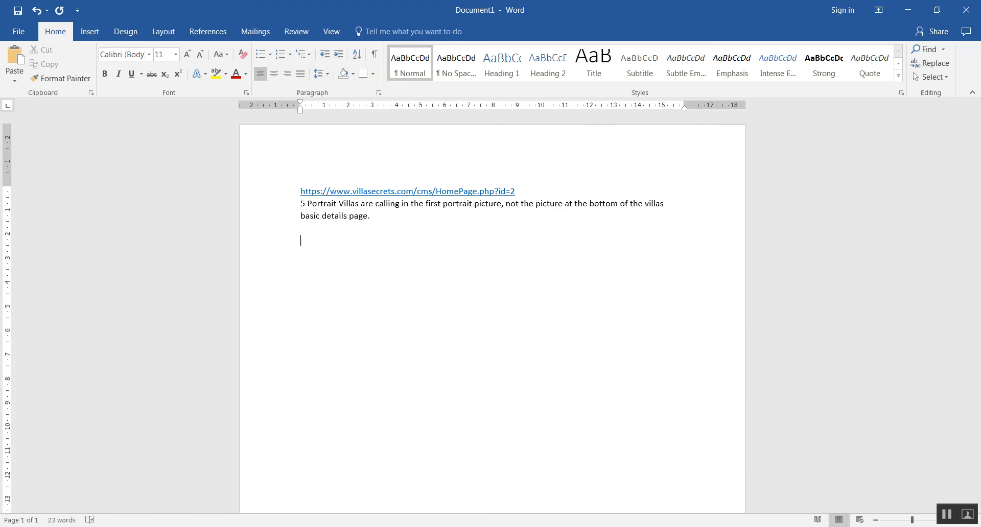
Step: Copy the web address of the Camps Bay villa page and paste it below the portrait note in the Word document
{"action": "key", "text": "alt+Tab"}
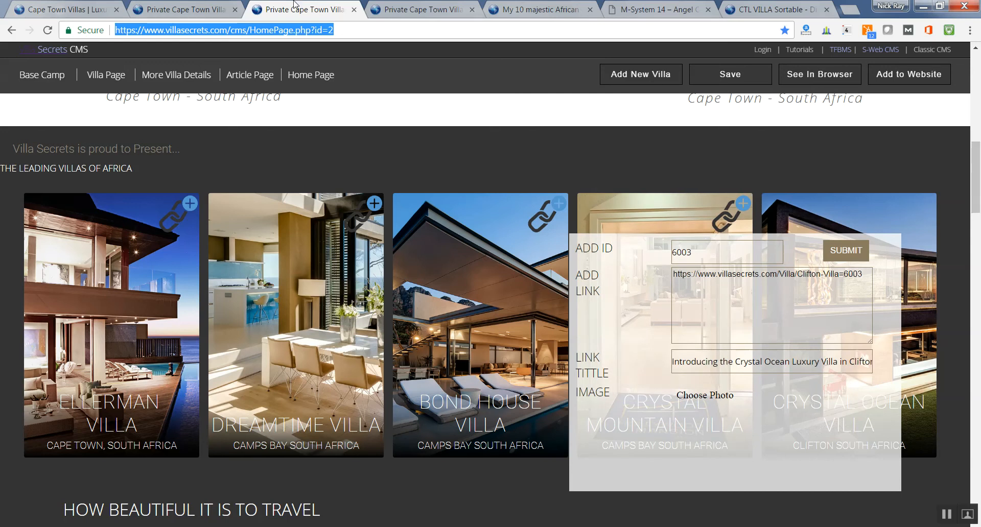
{"action": "key", "text": "ctrl+shift+Tab"}
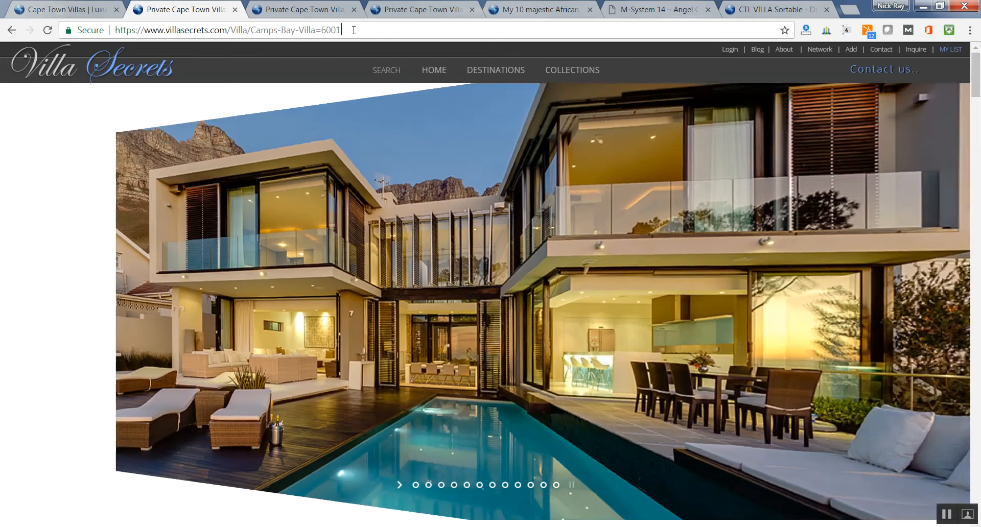
{"action": "left_click_drag", "start_coordinate": [344, 29], "coordinate": [1, 10]}
{"action": "key", "text": "ctrl+c"}
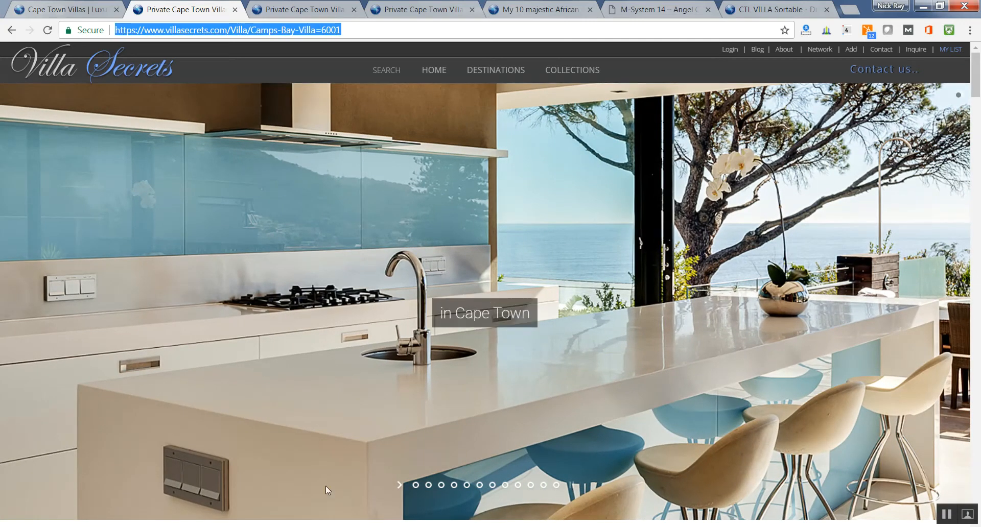
{"action": "key", "text": "alt+Tab"}
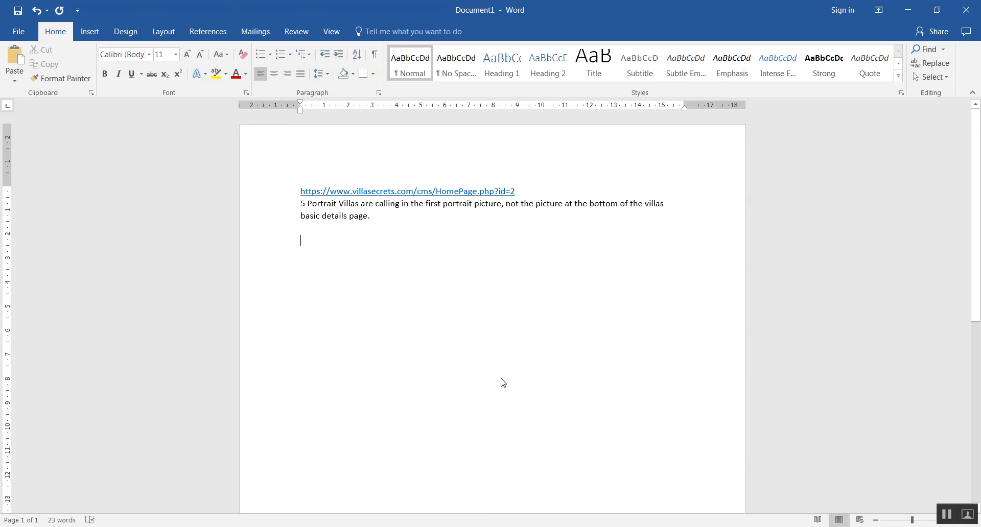
{"action": "key", "text": "ctrl+v"}
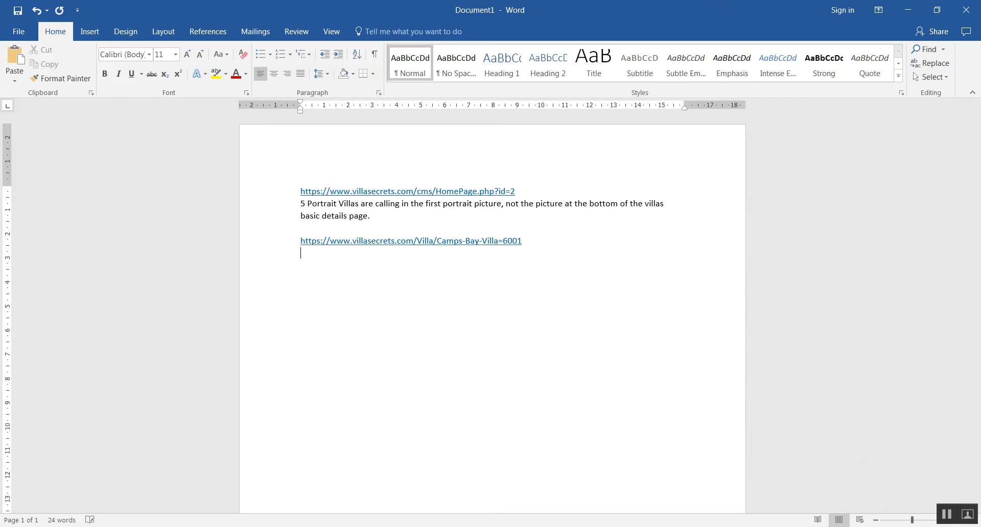
Step: Under the Camps Bay villa link, write "This is not fetching the captions from the headers of each text section."
{"action": "type", "text": "This is not fect"}
{"action": "type", "text": "hing the captions"}
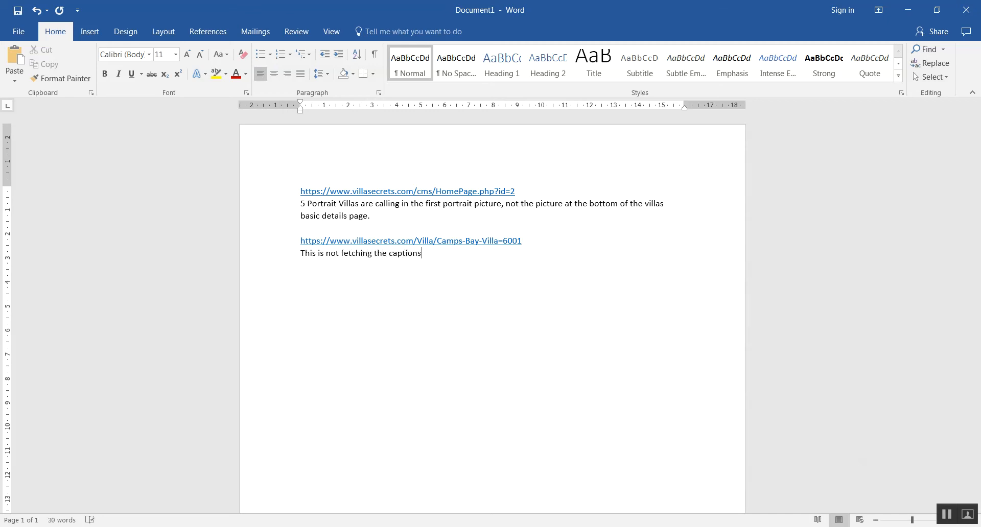
{"action": "type", "text": " from the headers of each text section."}
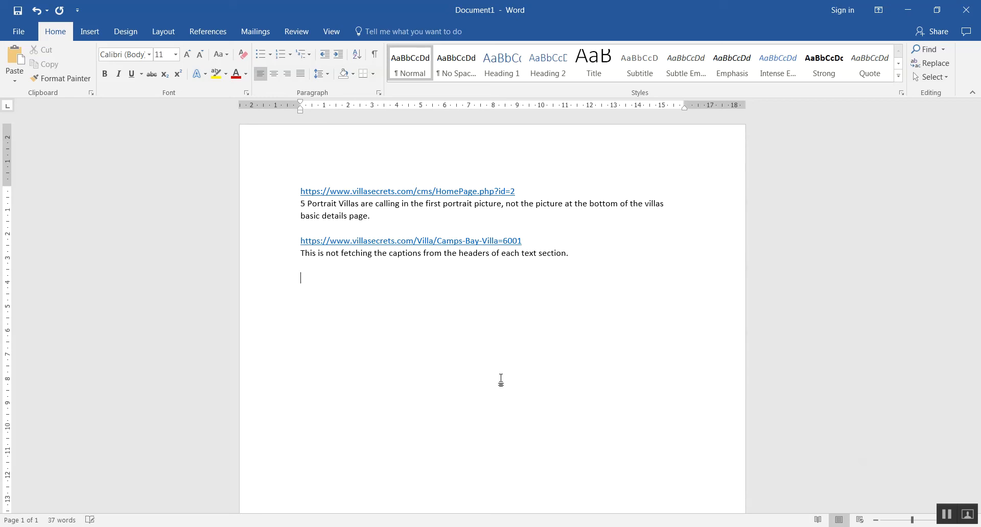
Step: Switch to the Camps Bay villa page in the browser and highlight the headers of its first two text sections
{"action": "key", "text": "alt+Tab"}
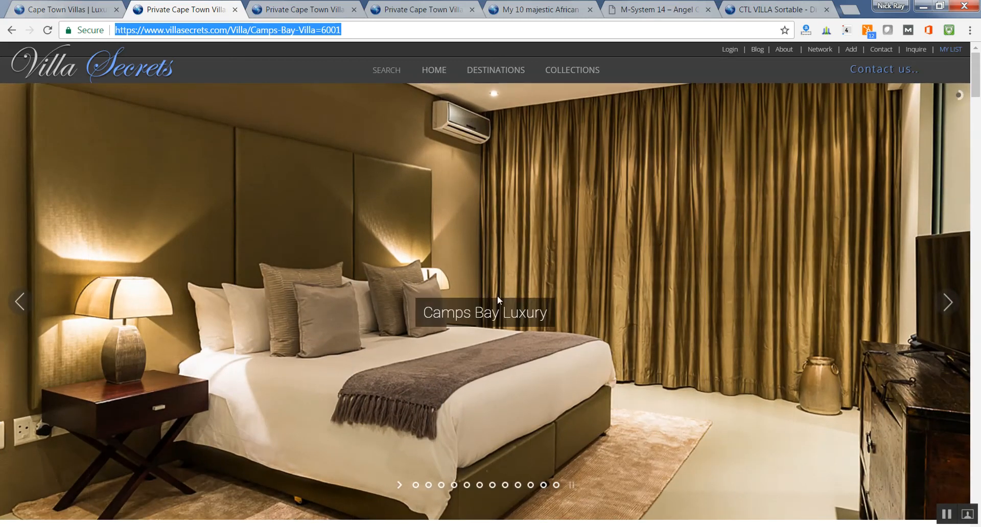
{"action": "left_click_drag", "start_coordinate": [975, 90], "coordinate": [975, 183]}
{"action": "scroll", "coordinate": [618, 175], "scroll_direction": "down", "scroll_amount": 3}
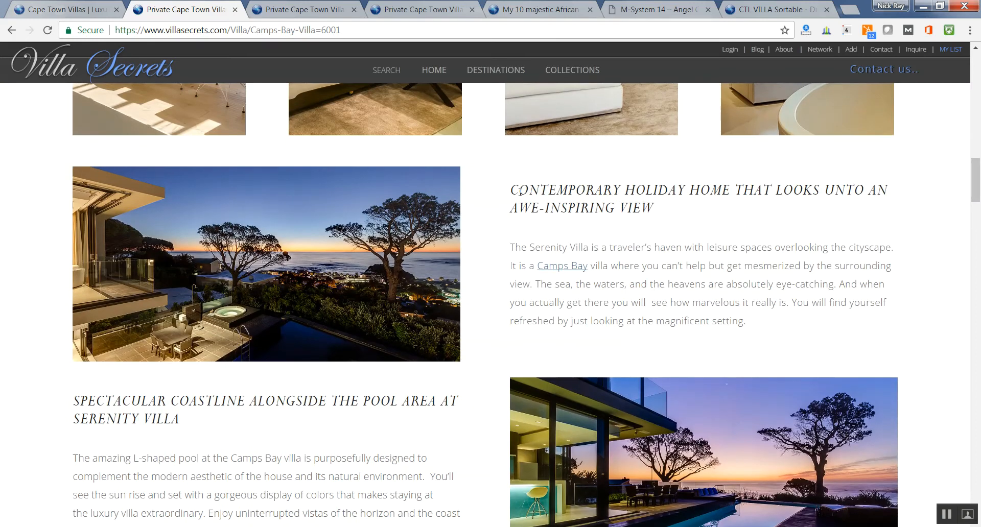
{"action": "left_click_drag", "start_coordinate": [538, 186], "coordinate": [510, 189]}
{"action": "left_click", "coordinate": [657, 216]}
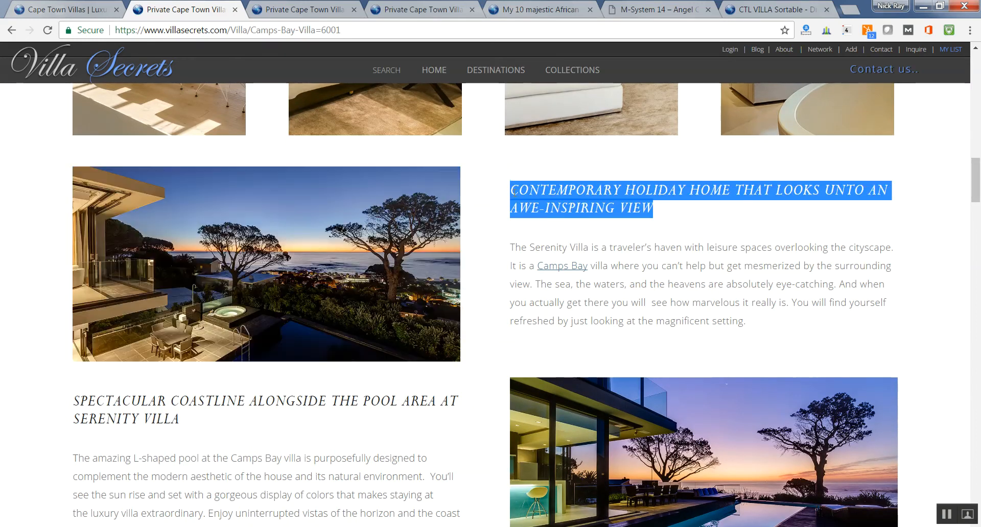
{"action": "left_click_drag", "start_coordinate": [181, 425], "coordinate": [75, 404]}
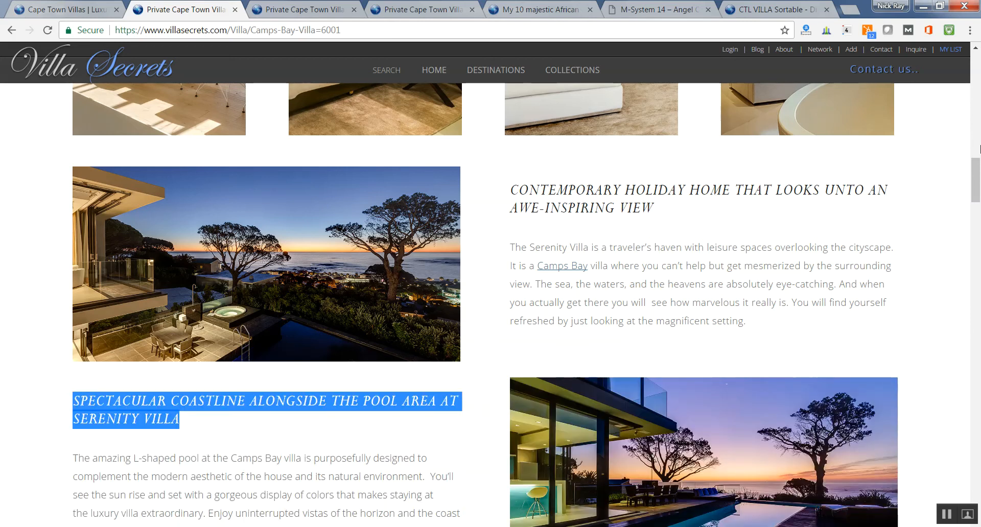
{"action": "left_click_drag", "start_coordinate": [974, 175], "coordinate": [974, 67]}
{"action": "left_click", "coordinate": [318, 4]}
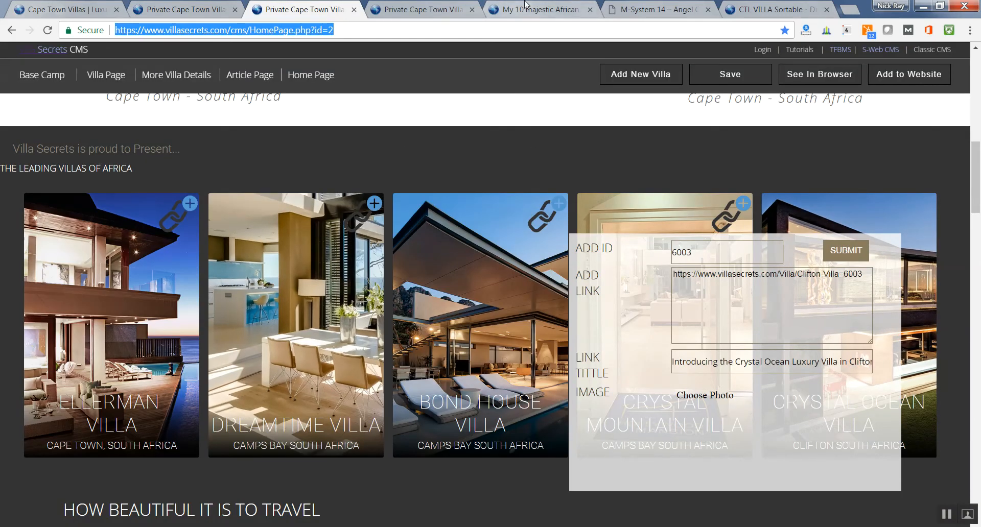
{"action": "left_click", "coordinate": [496, 5]}
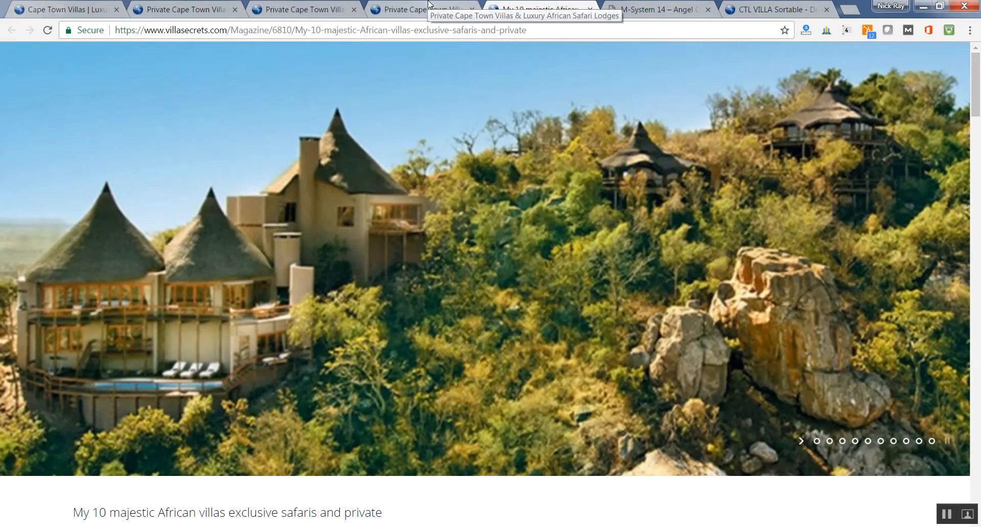
{"action": "left_click", "coordinate": [428, 5]}
{"action": "left_click", "coordinate": [544, 5]}
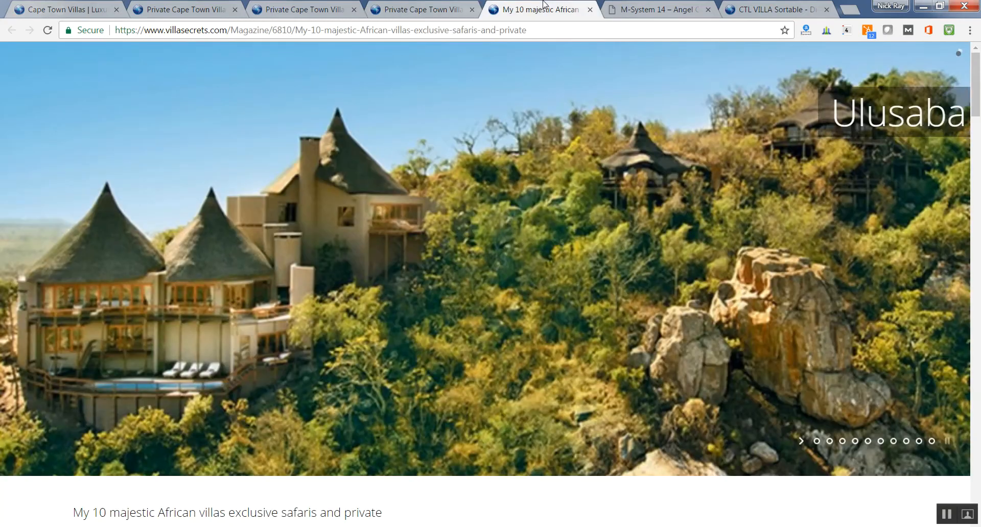
{"action": "left_click", "coordinate": [426, 6]}
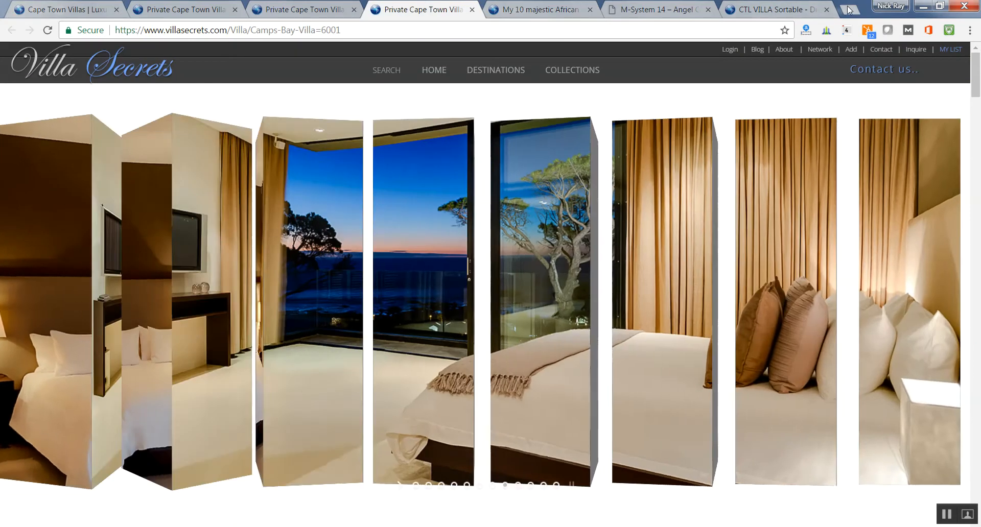
Step: Open villasecrets.com in a new tab and look up a villa's ID in the Cape Town listings
{"action": "left_click", "coordinate": [846, 7]}
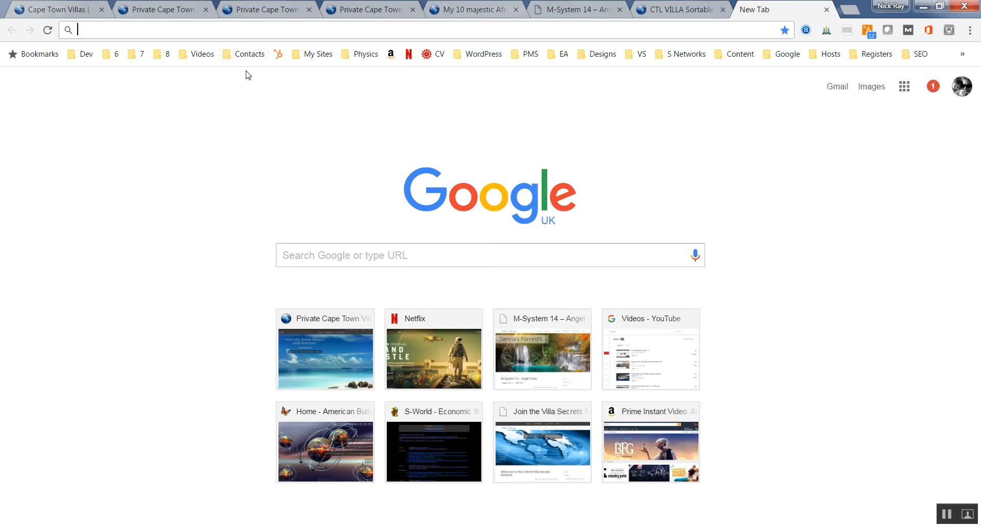
{"action": "type", "text": "v"}
{"action": "key", "text": "Return"}
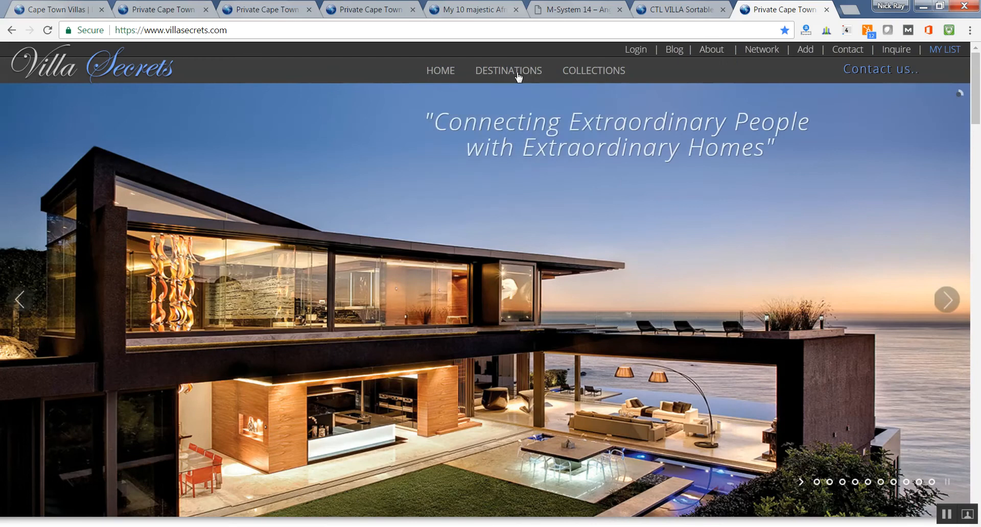
{"action": "mouse_move", "coordinate": [508, 70]}
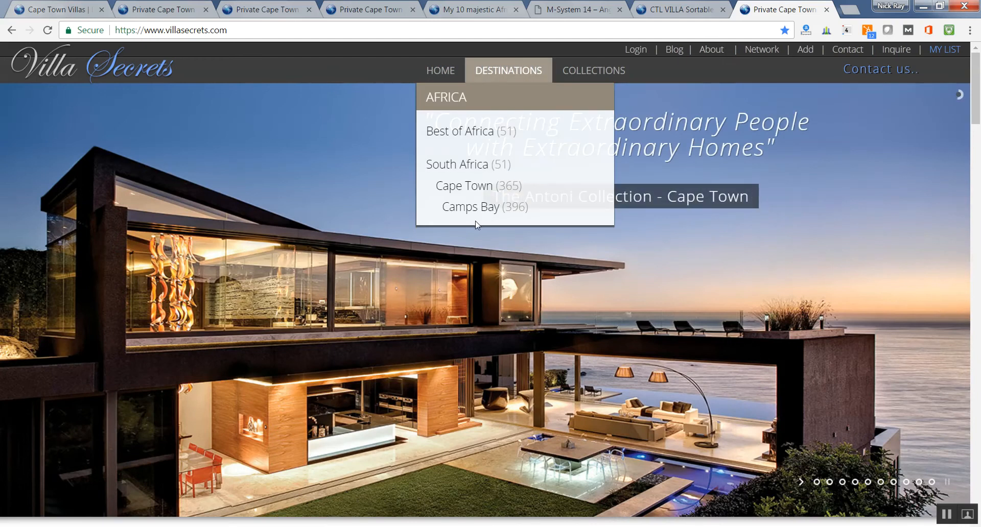
{"action": "left_click", "coordinate": [477, 190]}
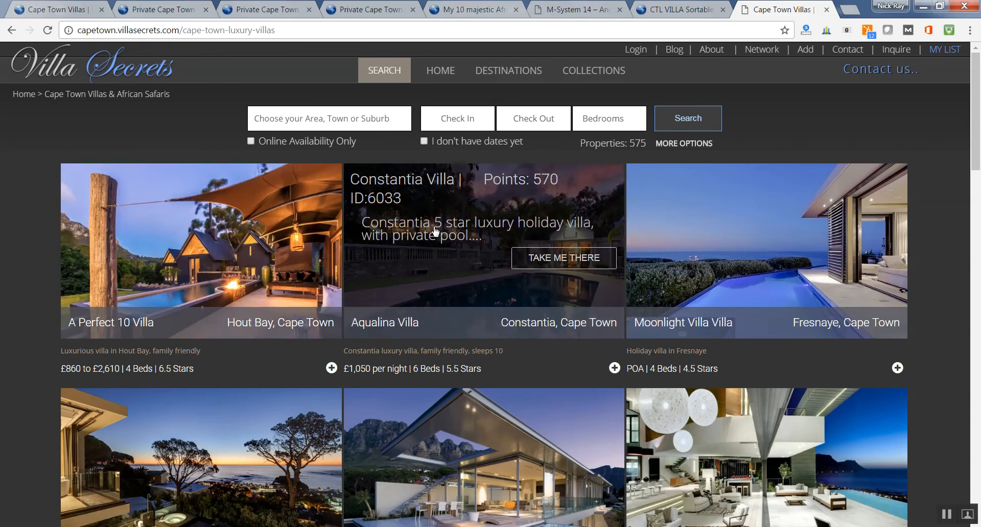
Step: In the Cape Town home page editor, set the Ellerman Villa tile's ID to 6033 and submit it
{"action": "left_click", "coordinate": [265, 6]}
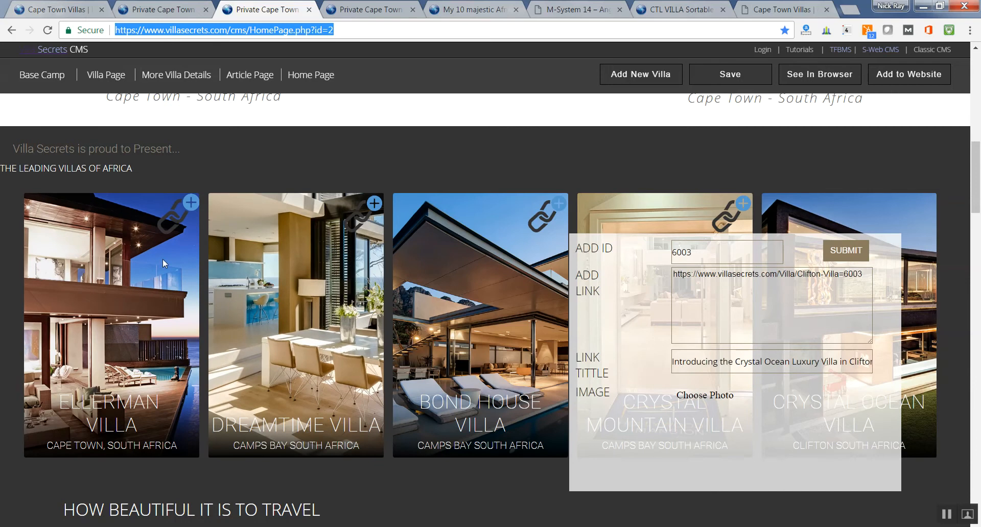
{"action": "left_click", "coordinate": [166, 226]}
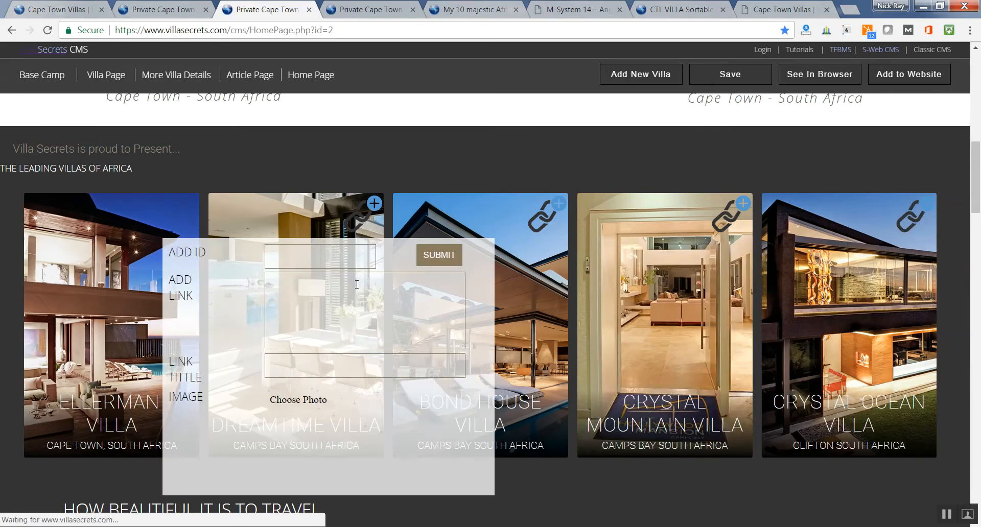
{"action": "type", "text": "6033"}
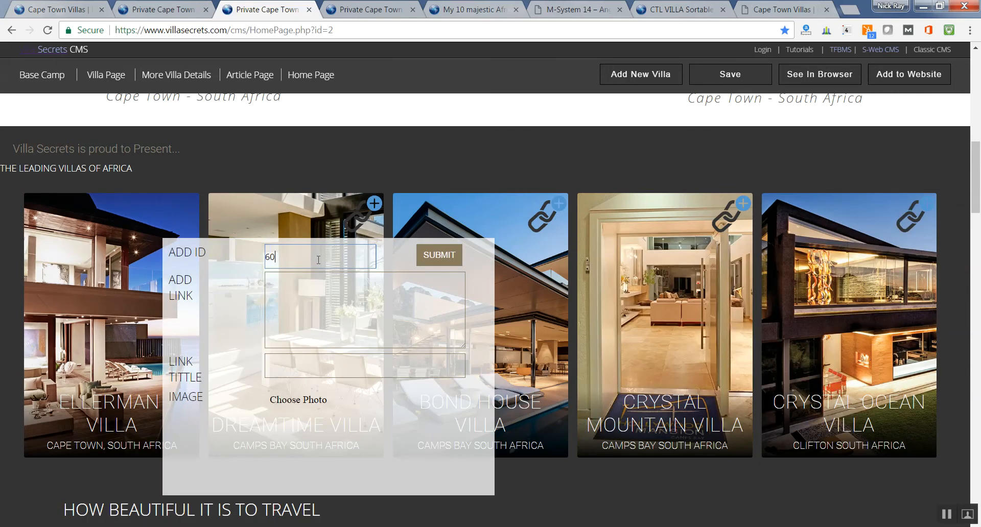
{"action": "left_click", "coordinate": [439, 255]}
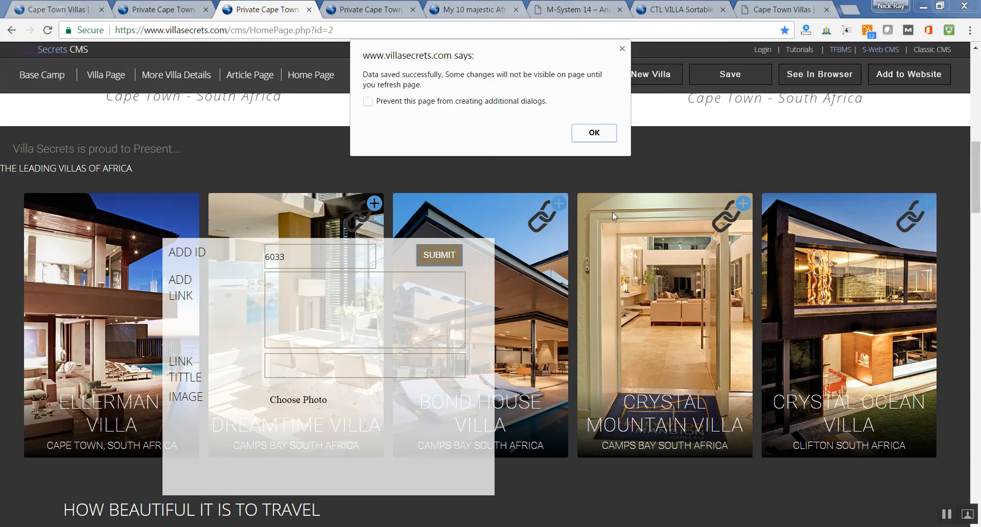
{"action": "left_click", "coordinate": [605, 135]}
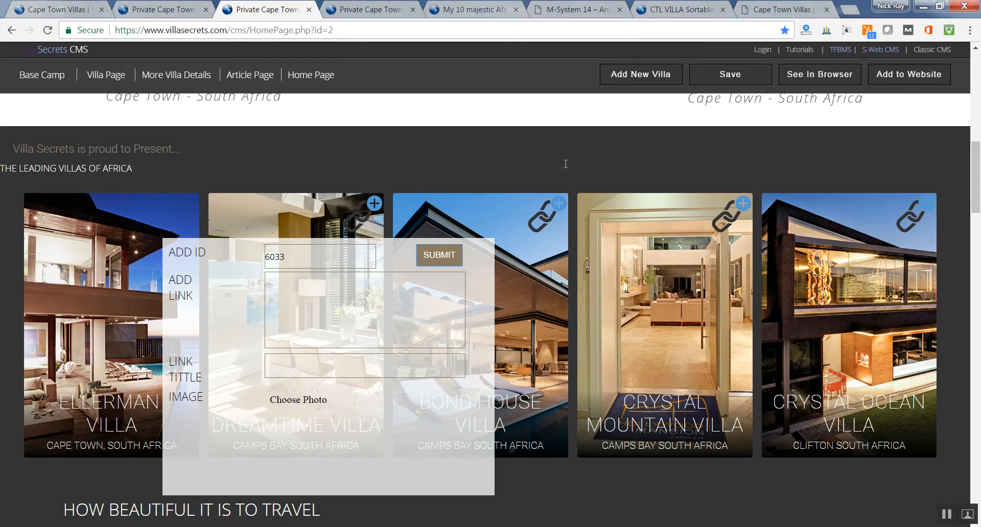
Step: Change "AFRICA" to "CAPE TOWN" in the heading above the five villa tiles and reload the home page editor
{"action": "left_click", "coordinate": [442, 152]}
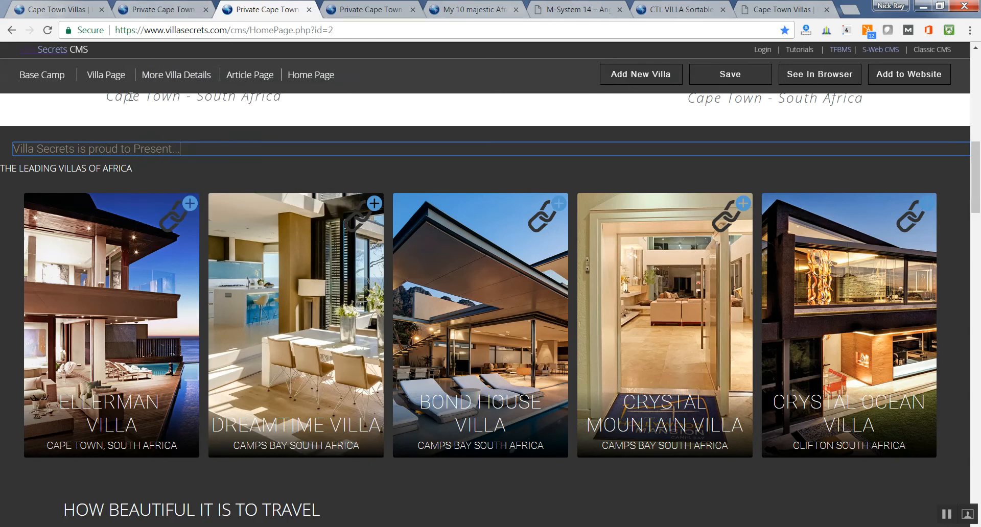
{"action": "left_click", "coordinate": [83, 167]}
{"action": "left_click_drag", "start_coordinate": [137, 169], "coordinate": [104, 169]}
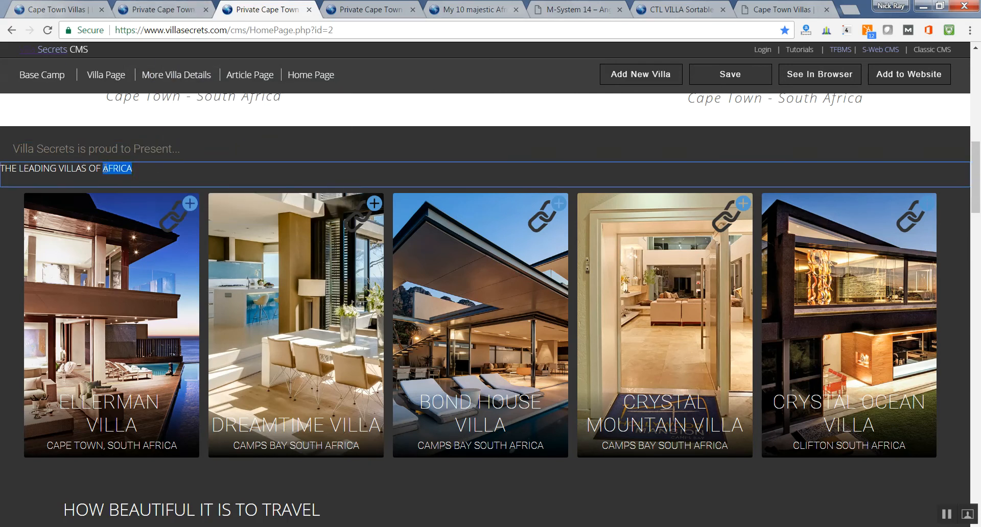
{"action": "type", "text": "Cape"}
{"action": "key", "text": "BackSpace"}
{"action": "key", "text": "BackSpace"}
{"action": "key", "text": "BackSpace"}
{"action": "key", "text": "BackSpace"}
{"action": "type", "text": "APE TOWN"}
{"action": "left_click", "coordinate": [165, 149]}
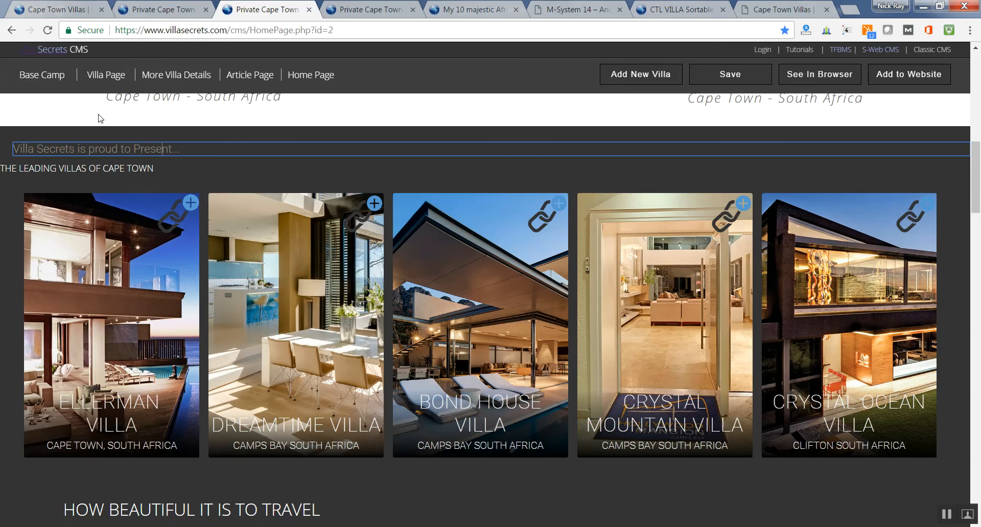
{"action": "left_click", "coordinate": [47, 30]}
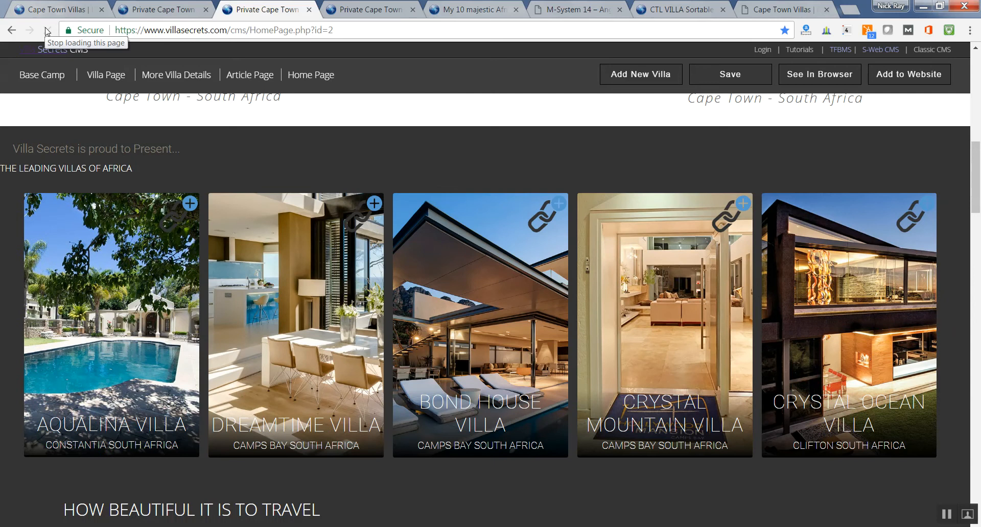
{"action": "left_click", "coordinate": [47, 30]}
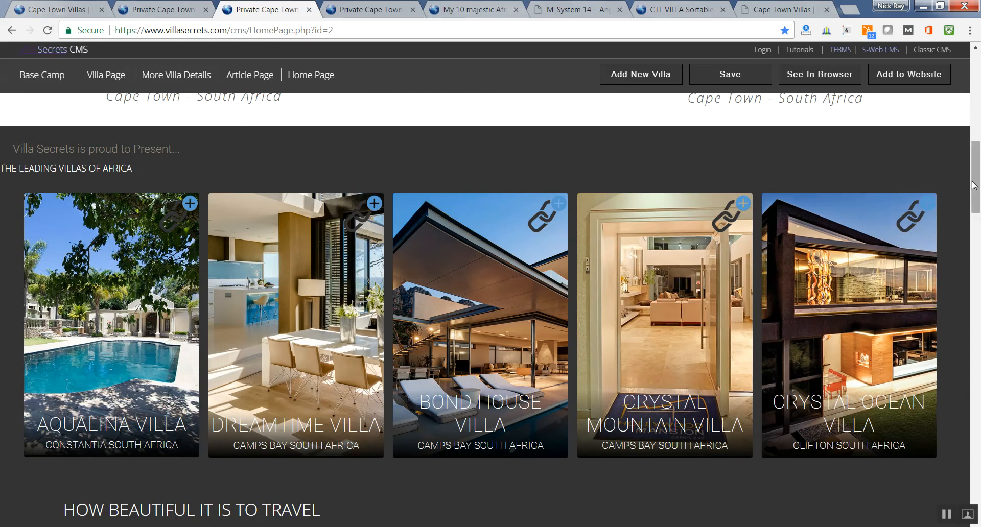
Step: Set the ID of the large picture under "How Beautiful It Is to Travel" to 6000, submit it and reload the page
{"action": "left_click_drag", "start_coordinate": [972, 181], "coordinate": [972, 187]}
{"action": "left_click_drag", "start_coordinate": [970, 207], "coordinate": [965, 237]}
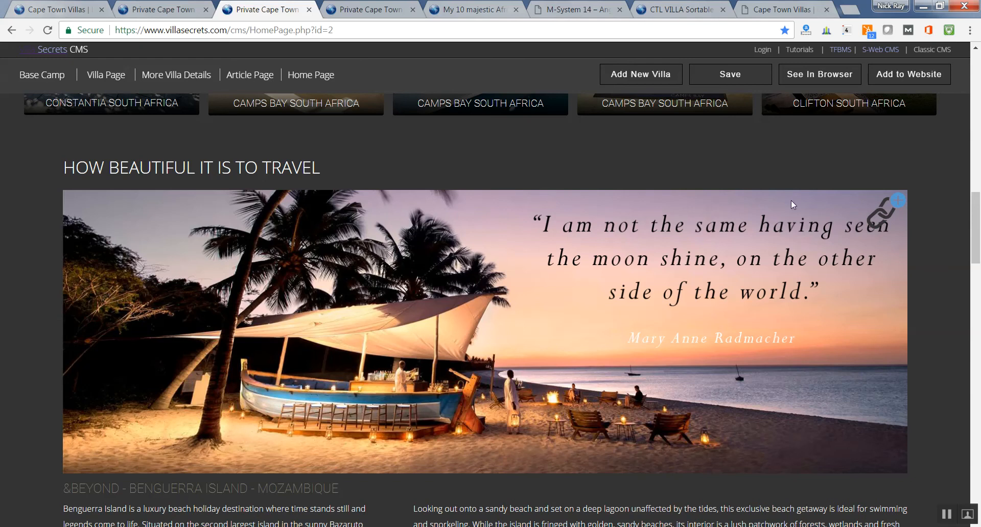
{"action": "left_click", "coordinate": [899, 199]}
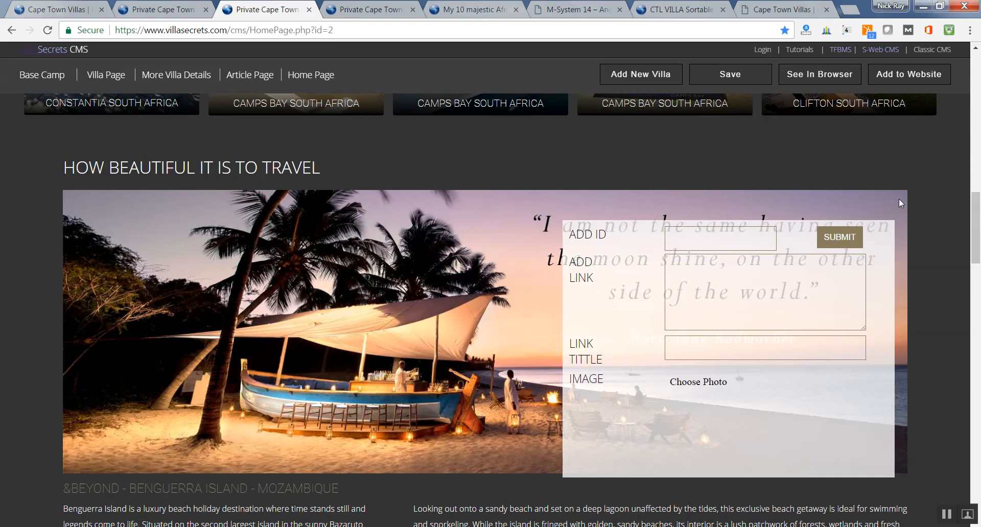
{"action": "left_click", "coordinate": [705, 235]}
{"action": "left_click", "coordinate": [833, 236]}
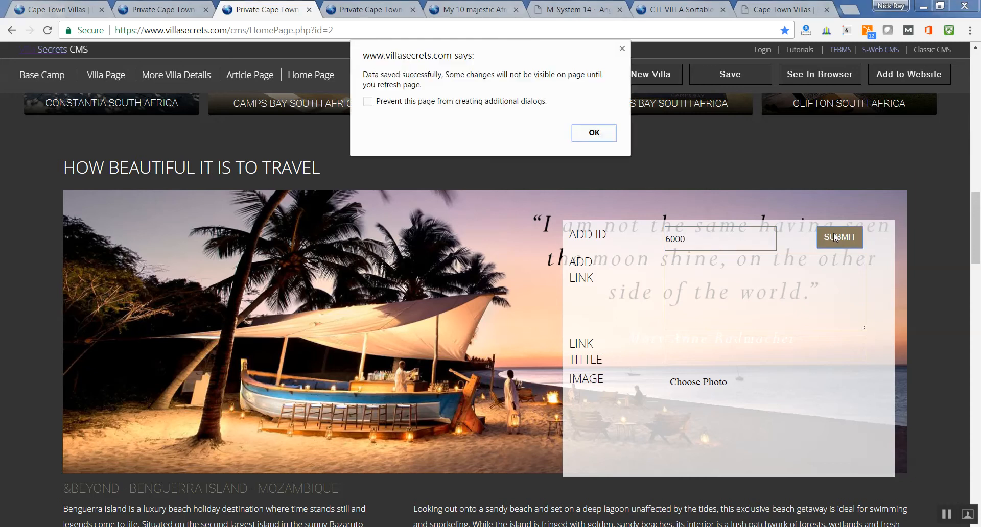
{"action": "left_click", "coordinate": [597, 136]}
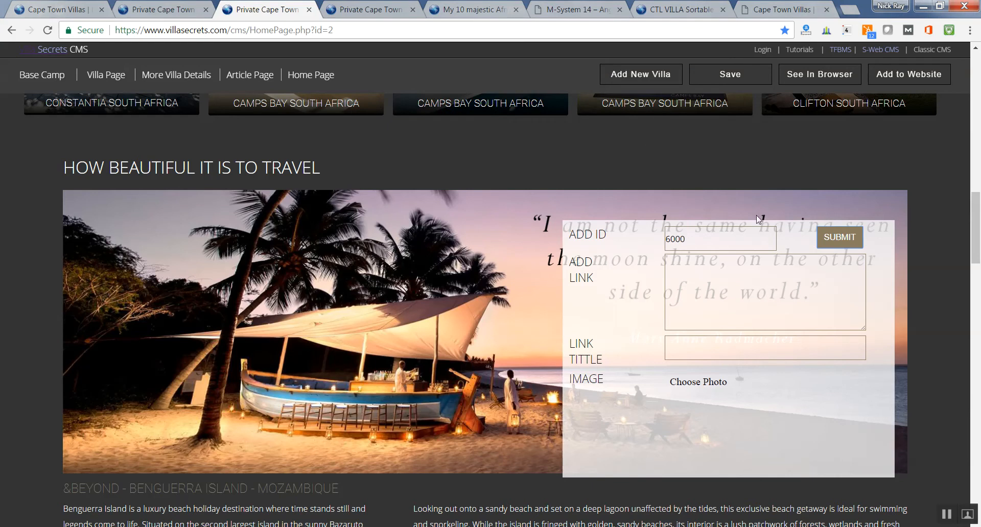
{"action": "left_click", "coordinate": [49, 30]}
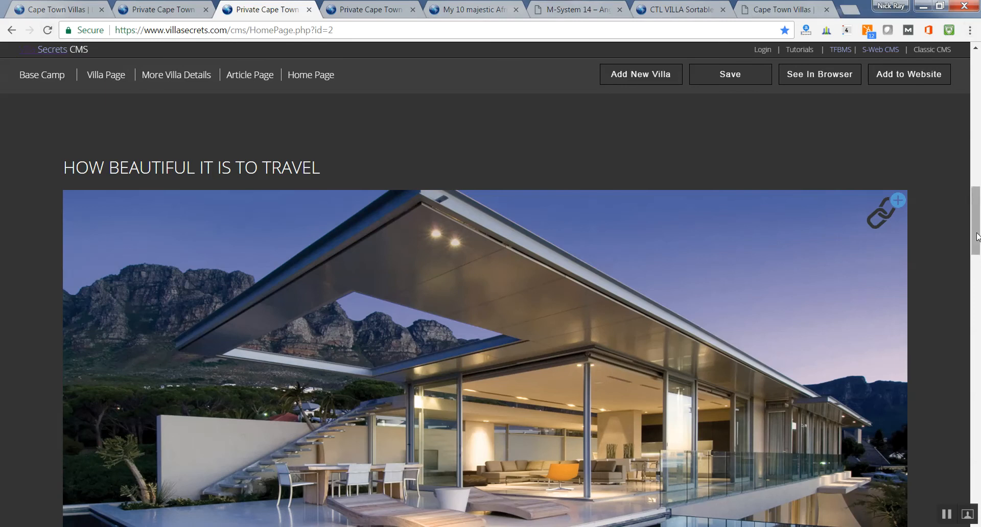
Step: Copy the Benguerra Island description paragraph below the large villa picture
{"action": "mouse_move", "coordinate": [978, 239]}
{"action": "left_mouse_down"}
{"action": "mouse_move", "coordinate": [977, 268]}
{"action": "mouse_move", "coordinate": [977, 189]}
{"action": "mouse_move", "coordinate": [977, 273]}
{"action": "mouse_move", "coordinate": [976, 232]}
{"action": "mouse_move", "coordinate": [974, 257]}
{"action": "mouse_move", "coordinate": [970, 238]}
{"action": "left_mouse_up"}
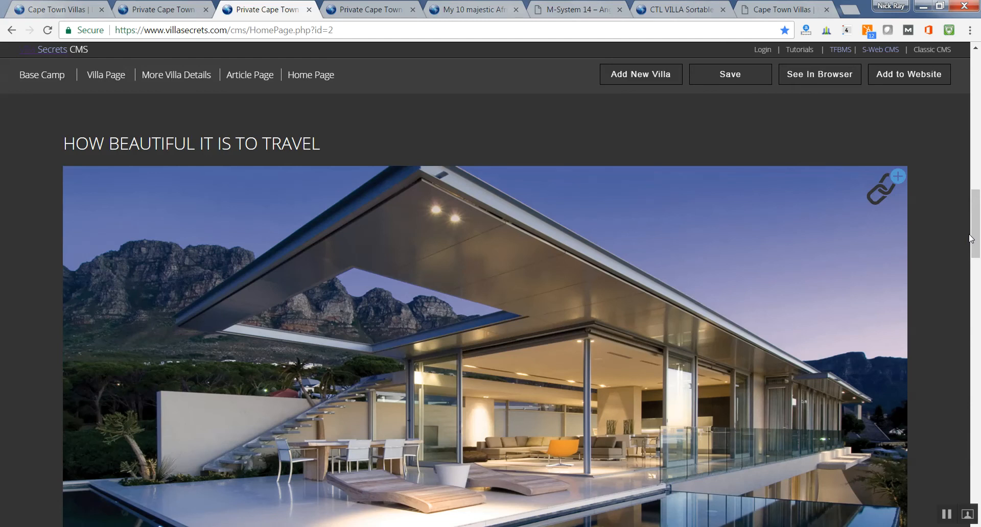
{"action": "left_click_drag", "start_coordinate": [970, 239], "coordinate": [975, 248]}
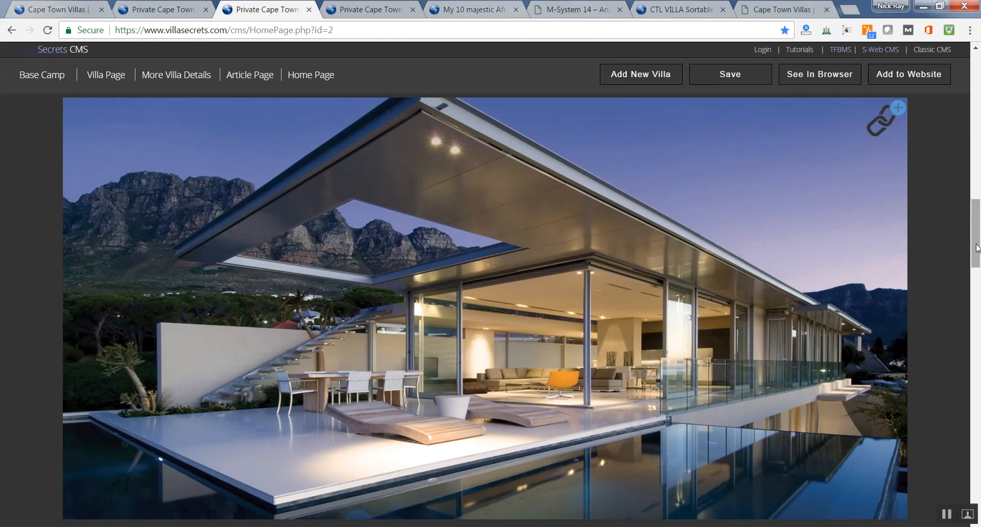
{"action": "left_click_drag", "start_coordinate": [976, 248], "coordinate": [976, 274]}
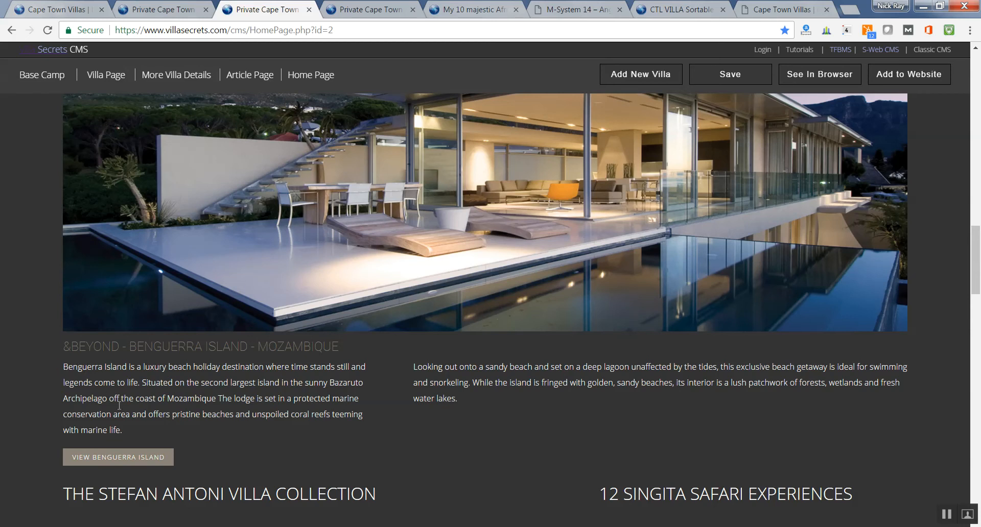
{"action": "left_click_drag", "start_coordinate": [129, 431], "coordinate": [63, 370]}
{"action": "key", "text": "ctrl+c"}
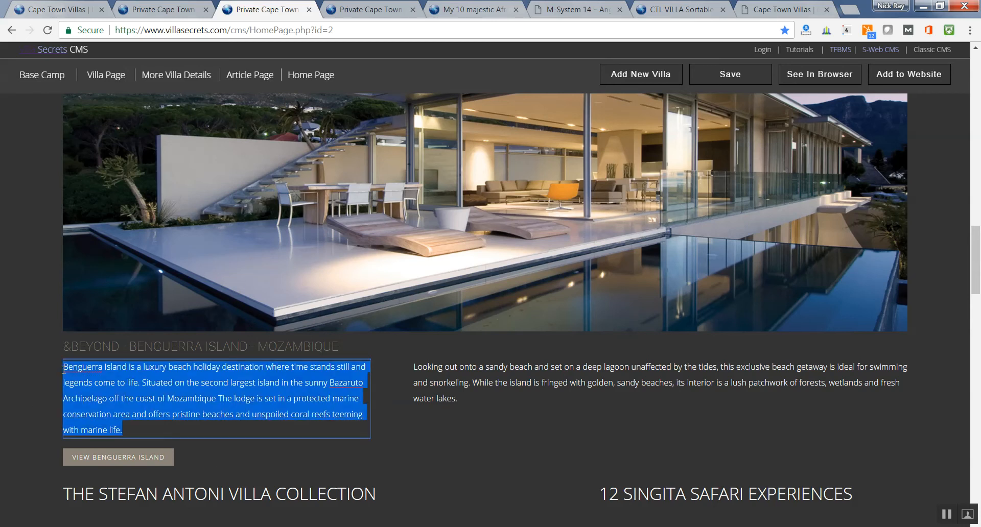
Step: Open the bookmarked Letter Count / Character Count site in a new browser tab
{"action": "left_click", "coordinate": [850, 10]}
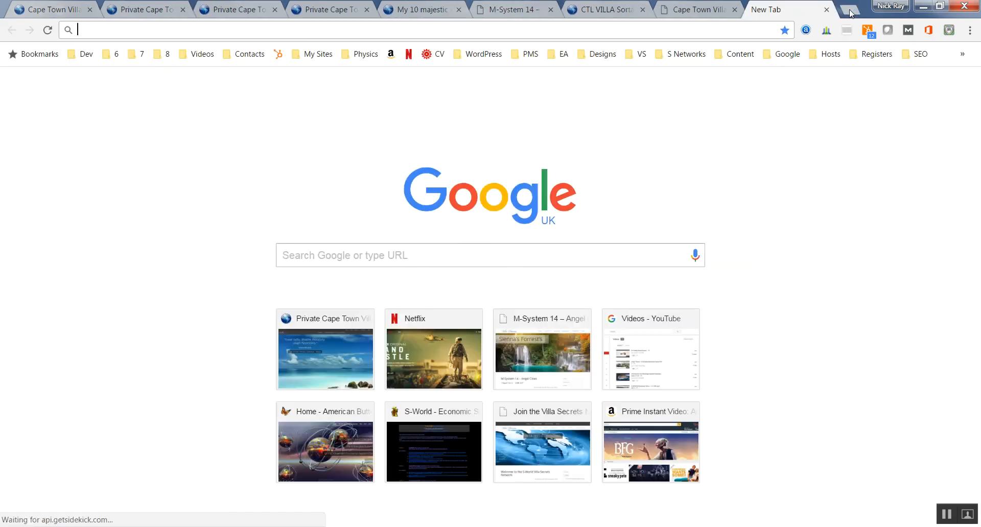
{"action": "left_click", "coordinate": [784, 55]}
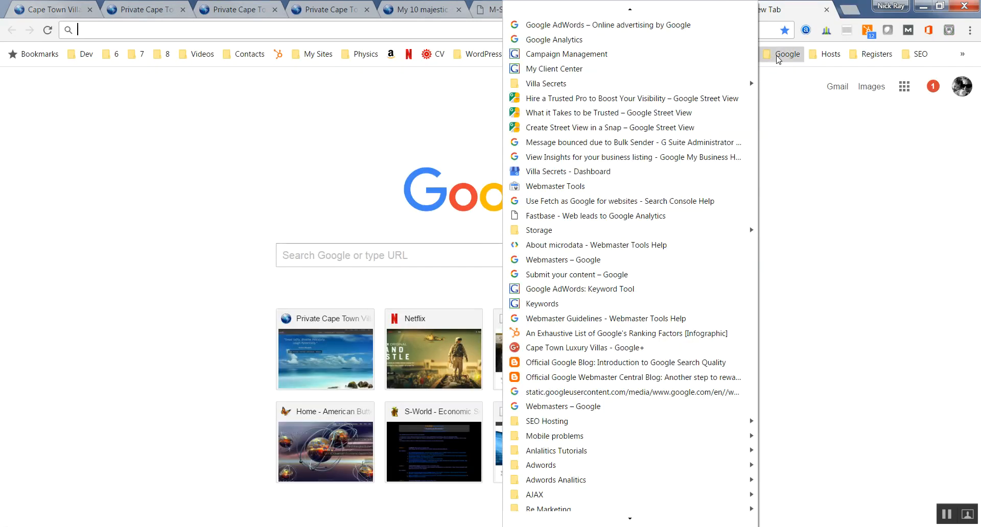
{"action": "left_click", "coordinate": [838, 95]}
{"action": "left_click", "coordinate": [732, 57]}
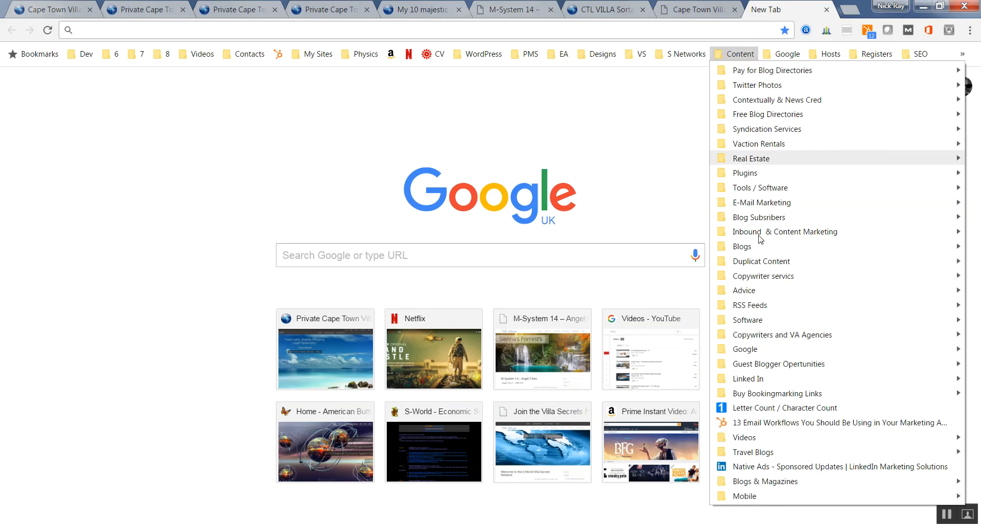
{"action": "left_click", "coordinate": [773, 412]}
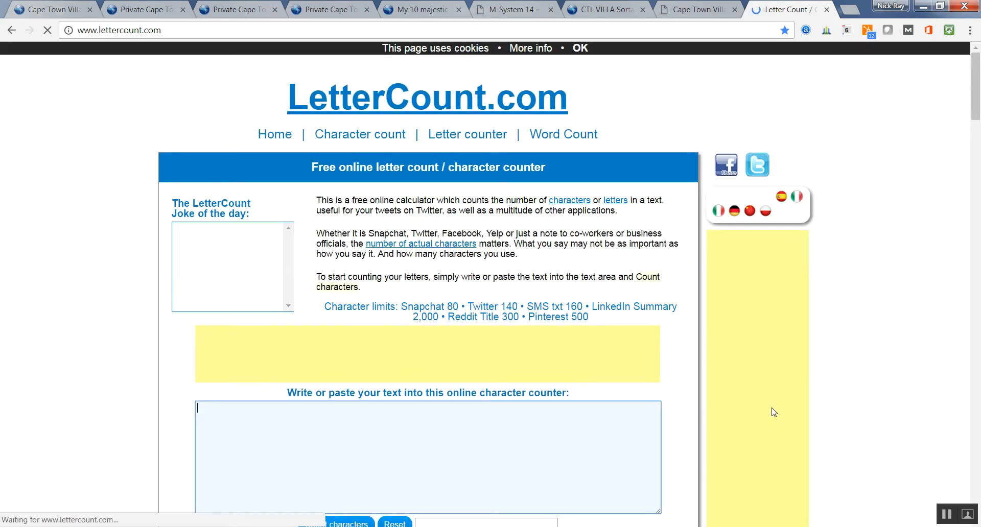
Step: Paste the Benguerra Island paragraph into the online character counter and count its characters
{"action": "type", "text": "v"}
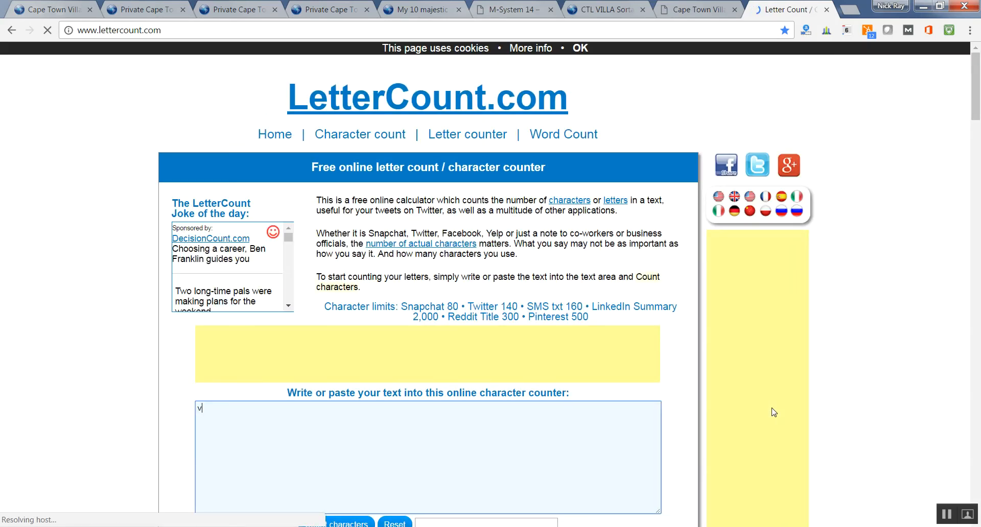
{"action": "key", "text": "BackSpace"}
{"action": "key", "text": "ctrl+v"}
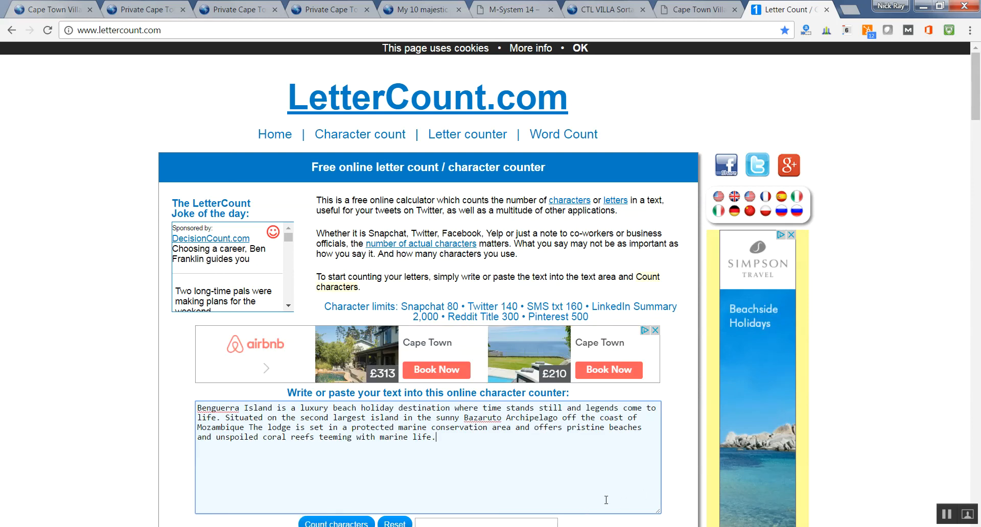
{"action": "left_click_drag", "start_coordinate": [975, 87], "coordinate": [975, 114]}
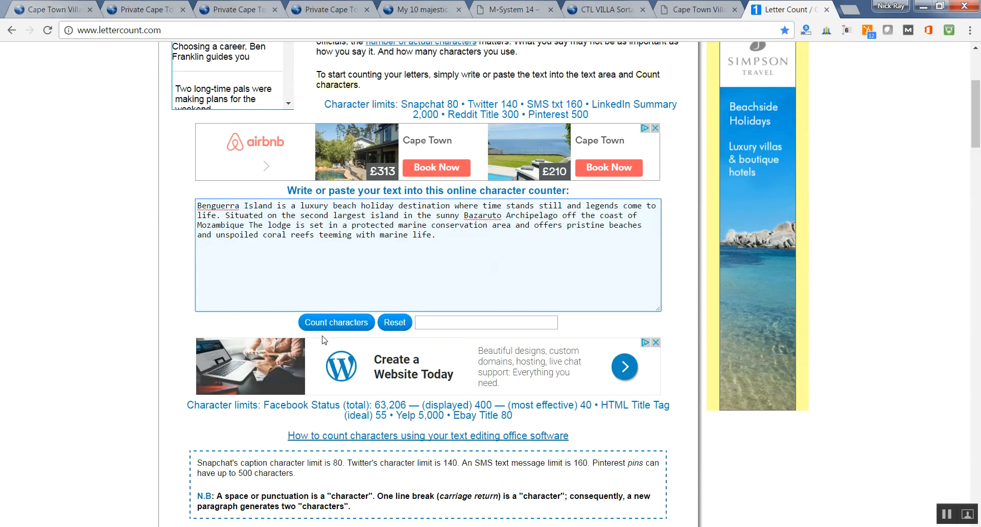
{"action": "left_click", "coordinate": [346, 325]}
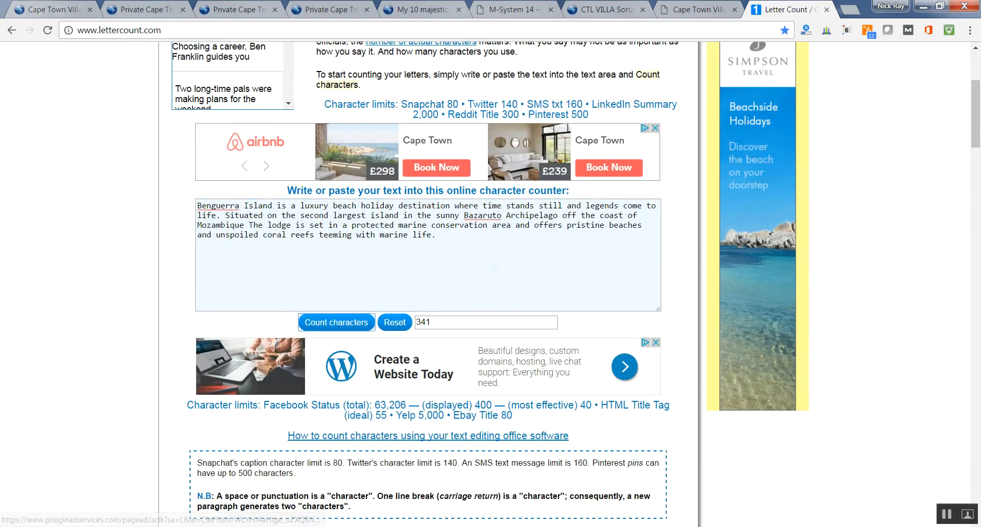
Step: Switch to Word, paste the Benguerra Island paragraph below the notes and select it to check its word count
{"action": "key", "text": "alt+Tab"}
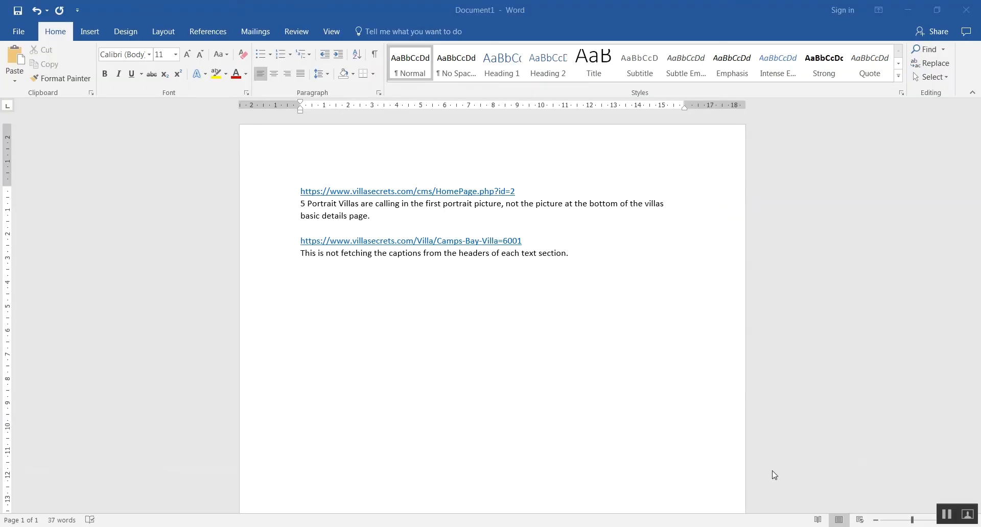
{"action": "key", "text": "ctrl+v"}
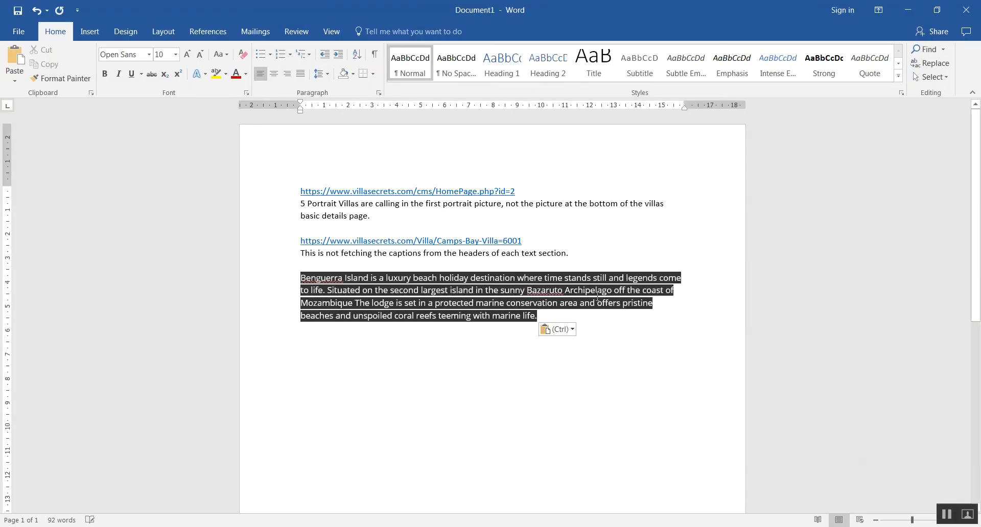
{"action": "left_click", "coordinate": [556, 342]}
{"action": "left_click", "coordinate": [366, 285]}
{"action": "left_click_drag", "start_coordinate": [299, 277], "coordinate": [536, 322]}
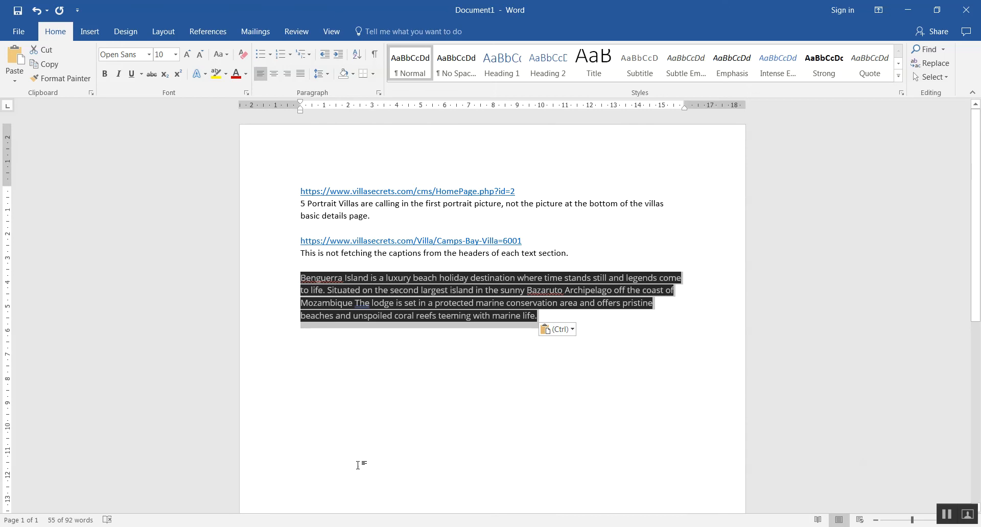
{"action": "key", "text": "alt+Tab"}
{"action": "key", "text": "alt+Tab"}
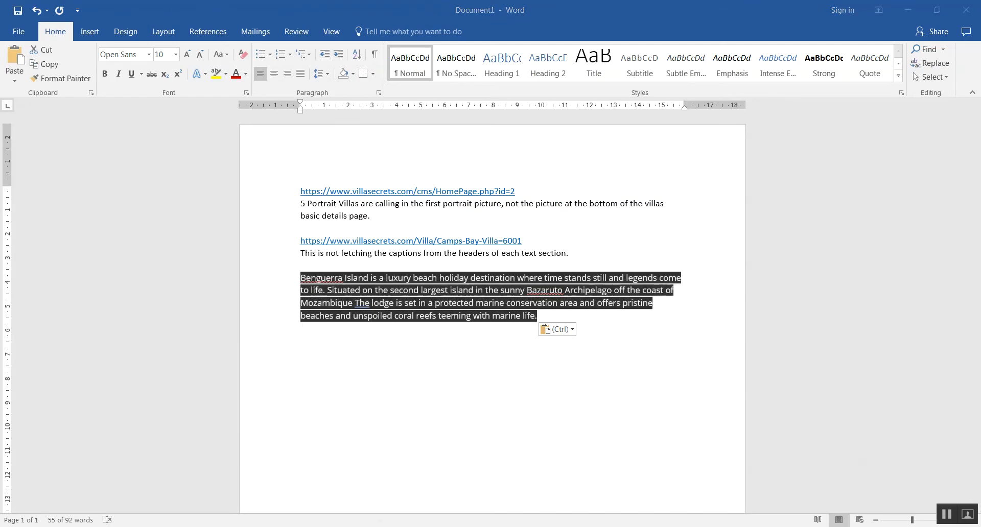
{"action": "key", "text": "alt+Tab"}
{"action": "key", "text": "alt+Tab"}
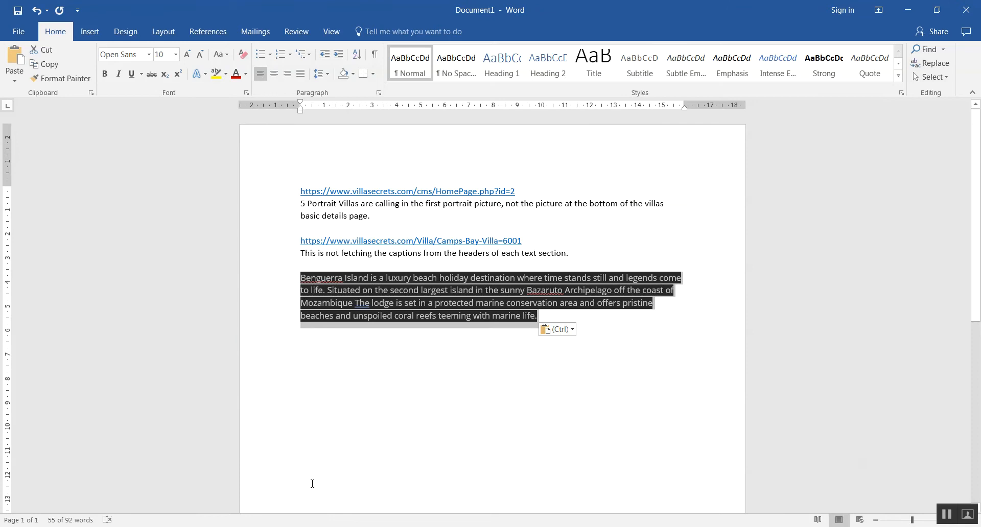
Step: Return to the home page editor in the browser and highlight "MOZAMBIQUE" in the Benguerra Island header, then the paragraph below it
{"action": "key", "text": "alt+Tab"}
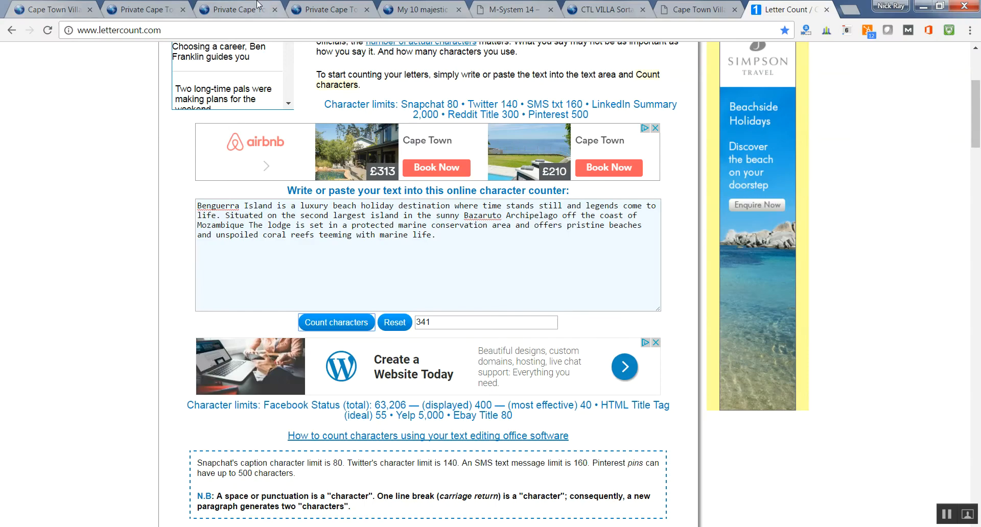
{"action": "left_click", "coordinate": [238, 7]}
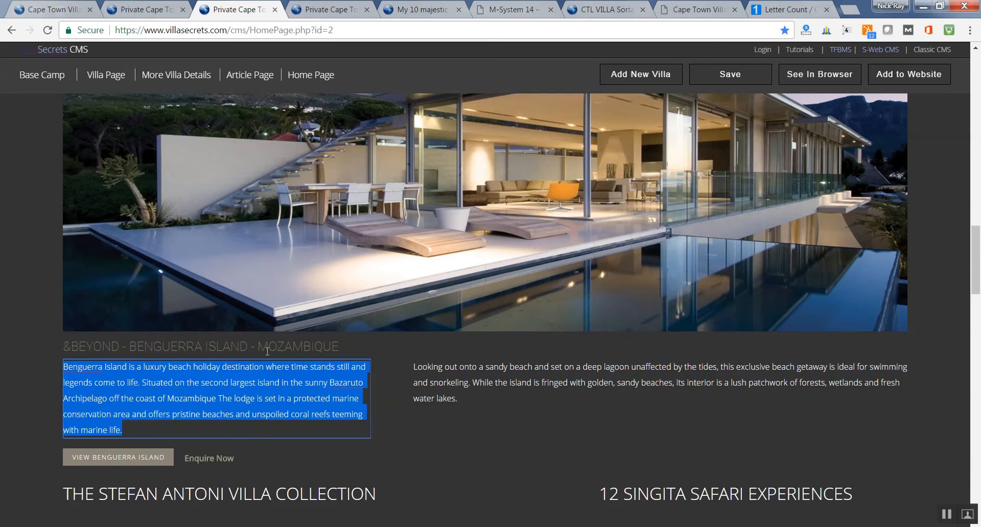
{"action": "mouse_move", "coordinate": [975, 250]}
{"action": "left_mouse_down"}
{"action": "mouse_move", "coordinate": [975, 217]}
{"action": "mouse_move", "coordinate": [977, 247]}
{"action": "left_mouse_up"}
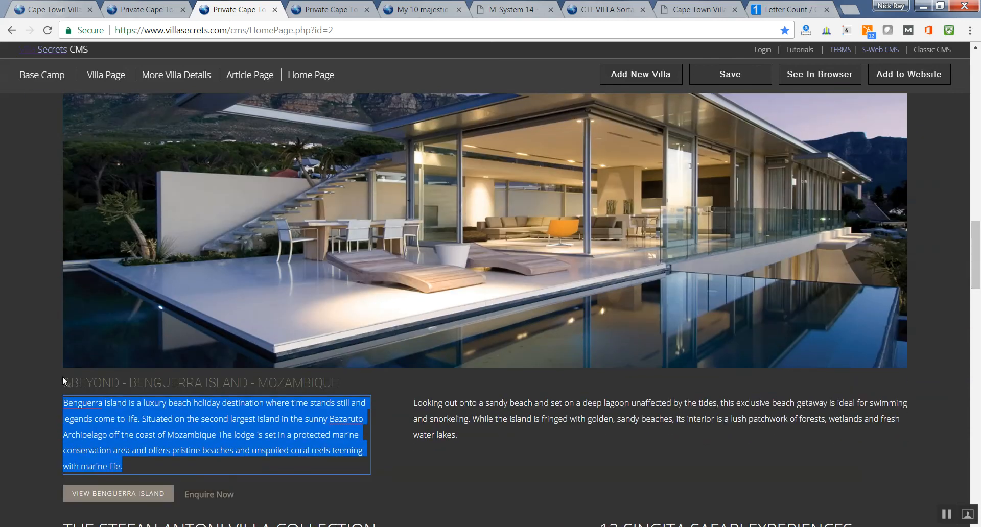
{"action": "left_click_drag", "start_coordinate": [64, 383], "coordinate": [259, 383]}
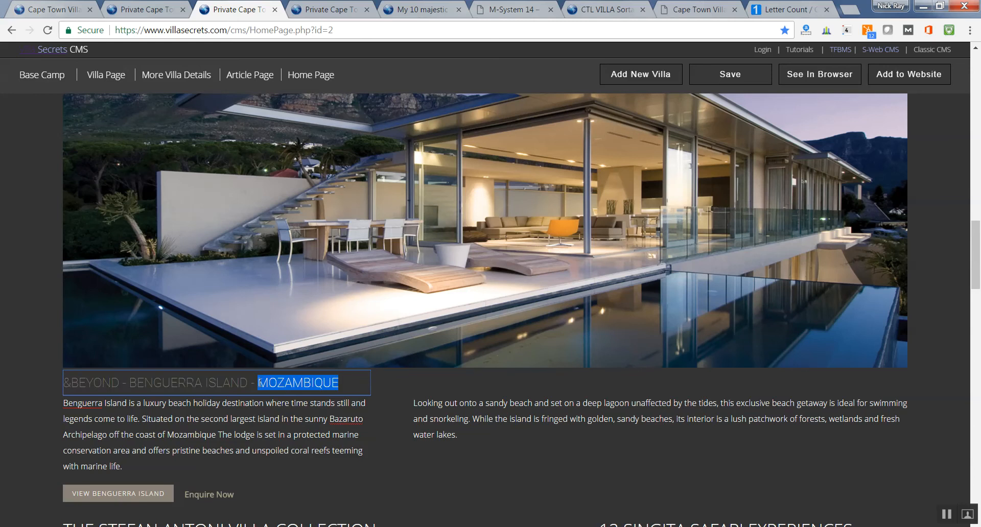
{"action": "left_click", "coordinate": [64, 405]}
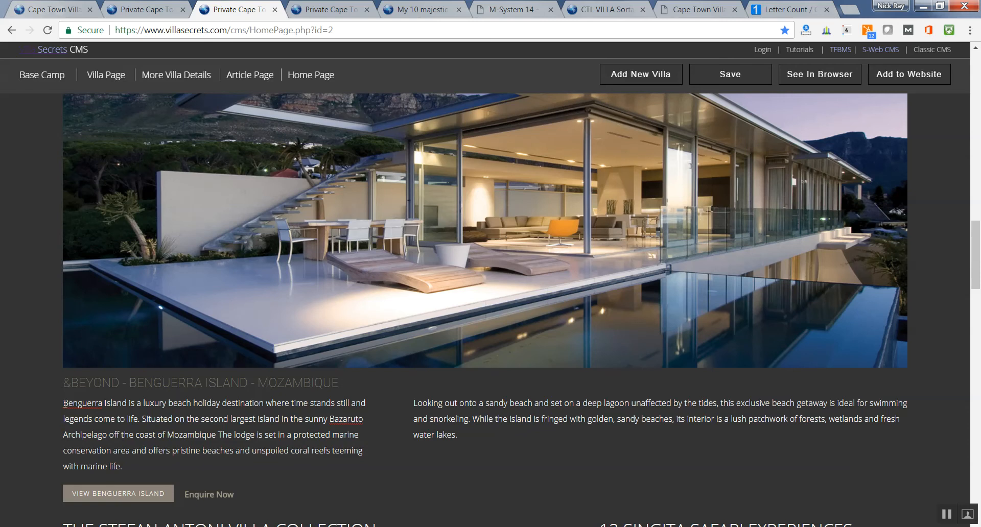
{"action": "left_click_drag", "start_coordinate": [63, 402], "coordinate": [169, 465]}
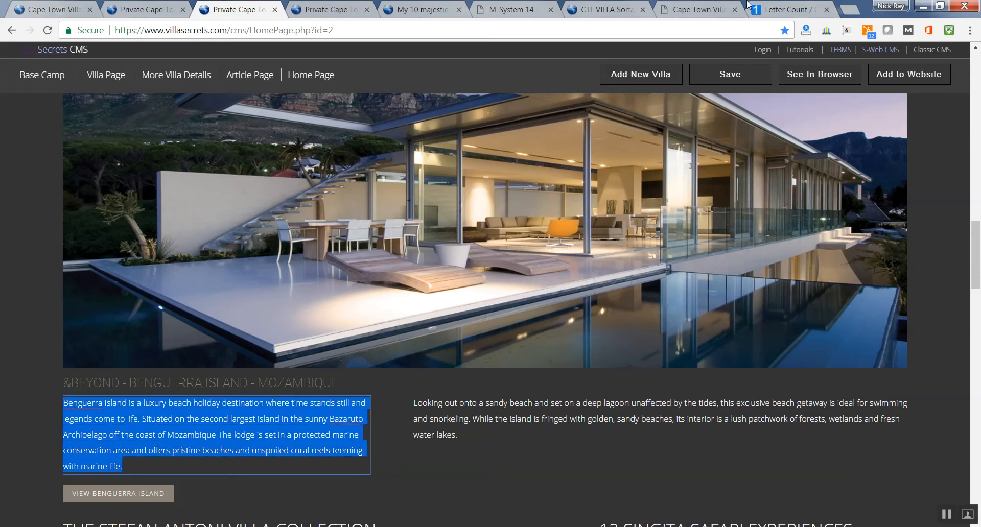
Step: Switch to the Cape Town luxury villas listing page in the browser
{"action": "left_click", "coordinate": [655, 5]}
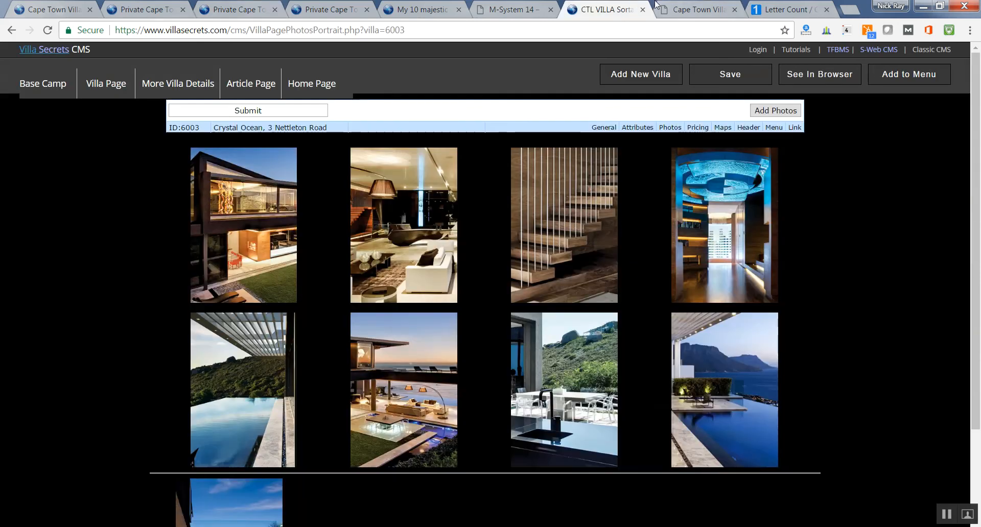
{"action": "left_click", "coordinate": [508, 6]}
{"action": "left_click", "coordinate": [686, 5]}
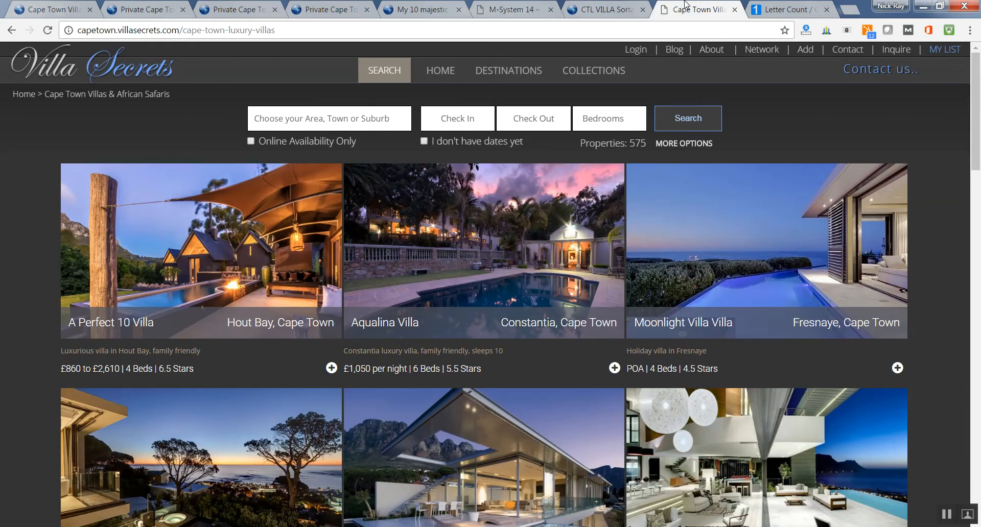
Step: Look through the open browser pages, switch to the CMS portrait photos page and open the list of all articles
{"action": "left_click", "coordinate": [414, 6]}
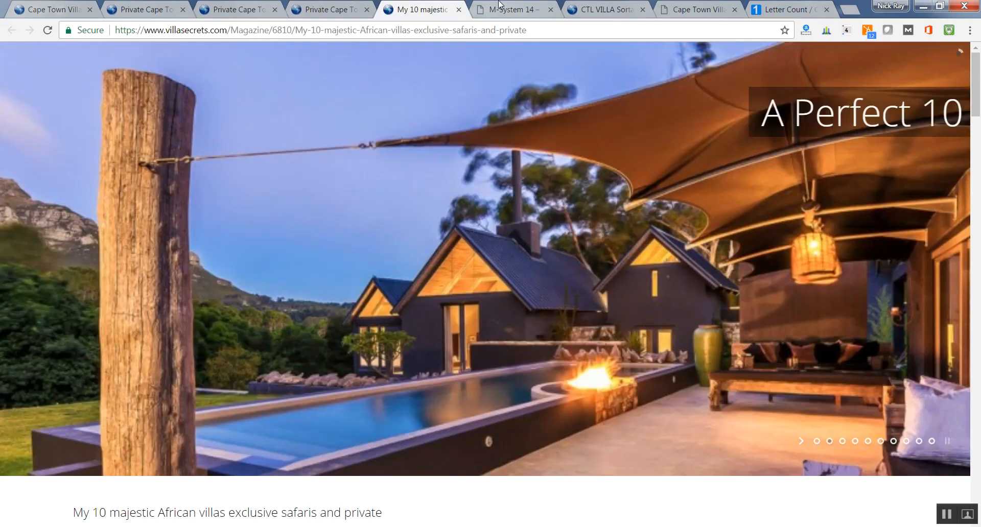
{"action": "left_click", "coordinate": [498, 4]}
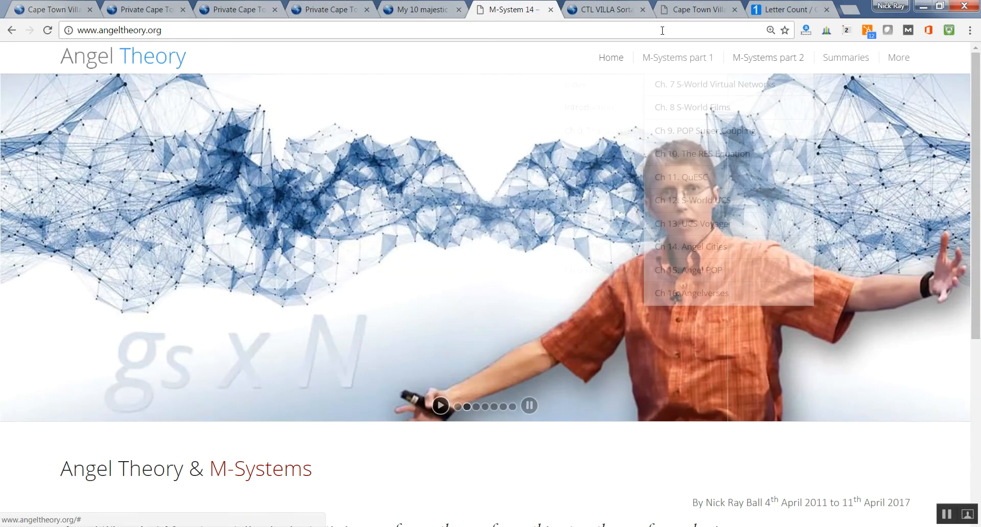
{"action": "left_click", "coordinate": [573, 6]}
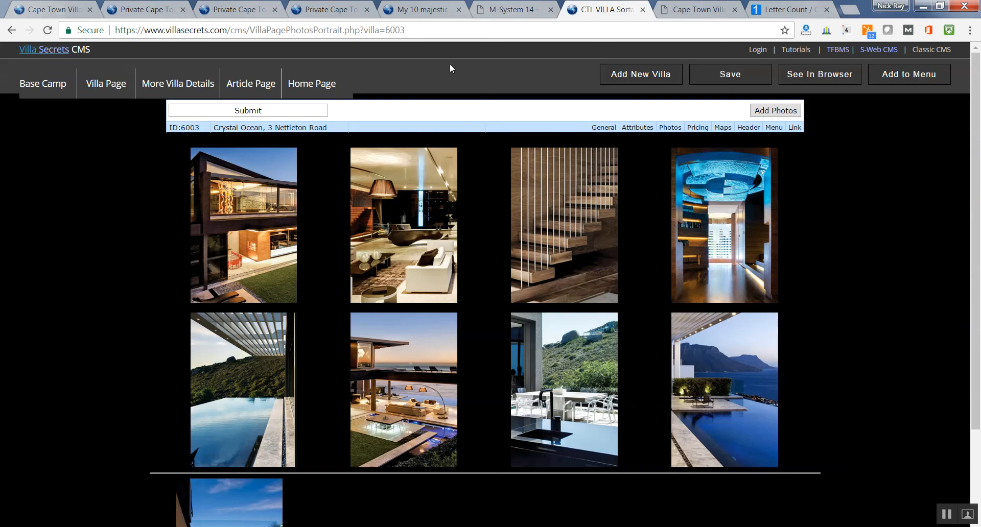
{"action": "mouse_move", "coordinate": [255, 84]}
{"action": "left_click", "coordinate": [255, 107]}
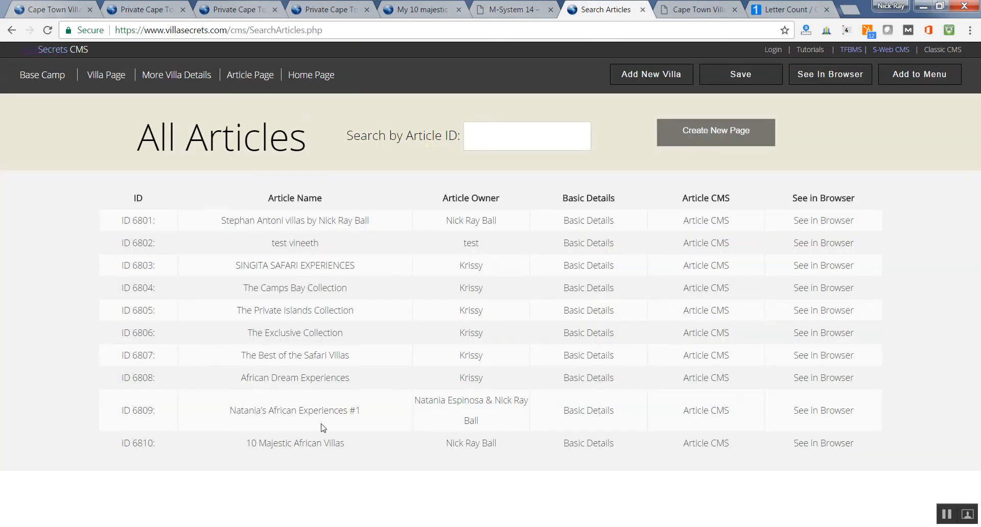
Step: Open the list of all villas in the CMS and open the basic details of the villa Crystal, ID 2148
{"action": "mouse_move", "coordinate": [102, 84]}
{"action": "left_click", "coordinate": [117, 108]}
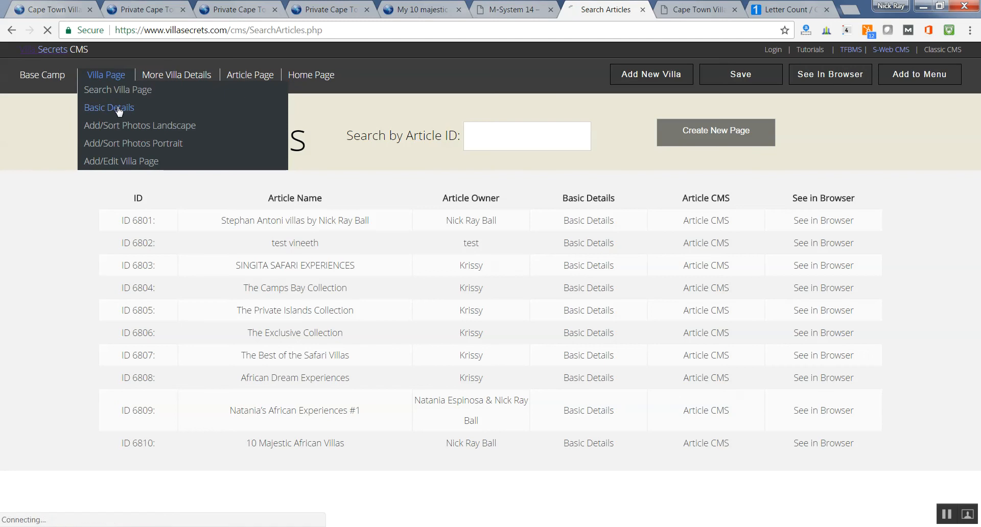
{"action": "left_click_drag", "start_coordinate": [974, 163], "coordinate": [980, 92]}
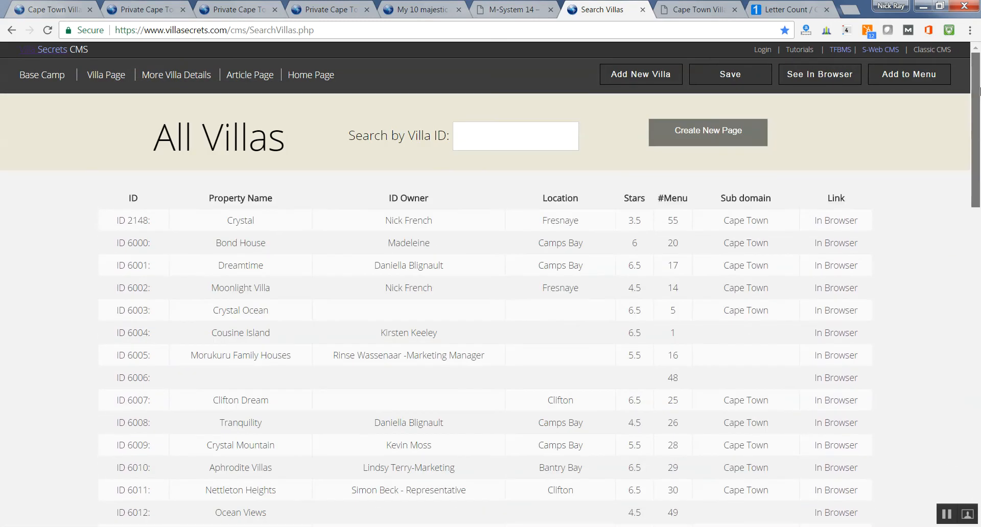
{"action": "left_click", "coordinate": [240, 220]}
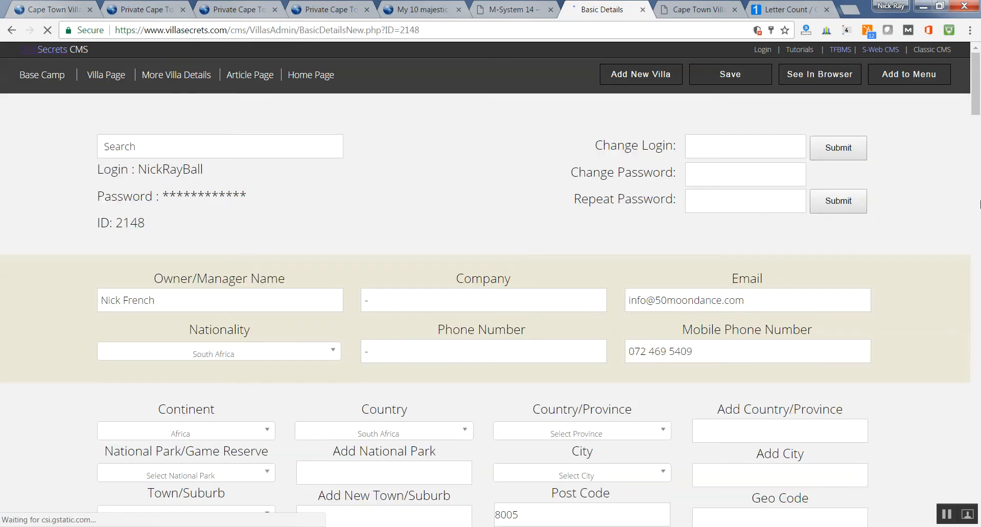
Step: Examine the villa's two article sections, including the header and text fields and their word and character limits
{"action": "left_click_drag", "start_coordinate": [976, 119], "coordinate": [976, 231]}
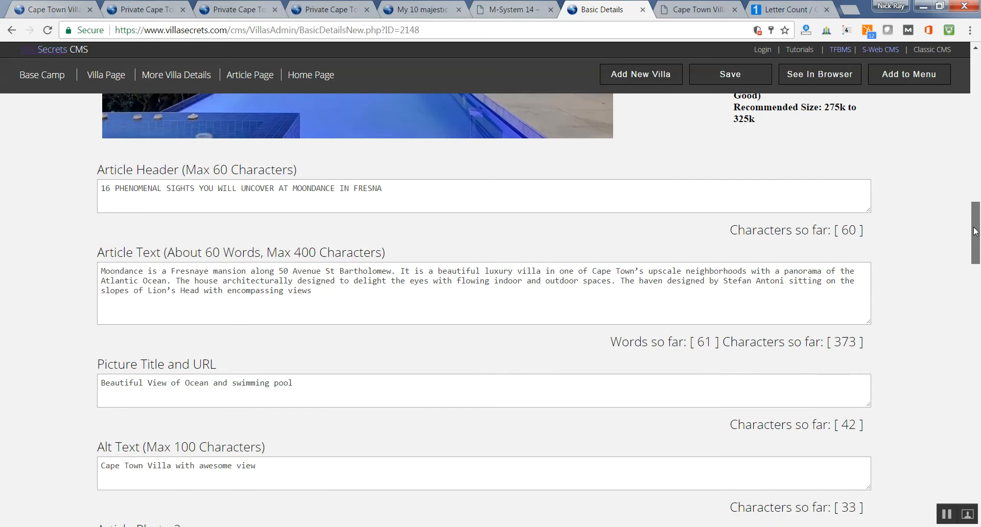
{"action": "scroll", "coordinate": [976, 232], "scroll_direction": "down", "scroll_amount": 2}
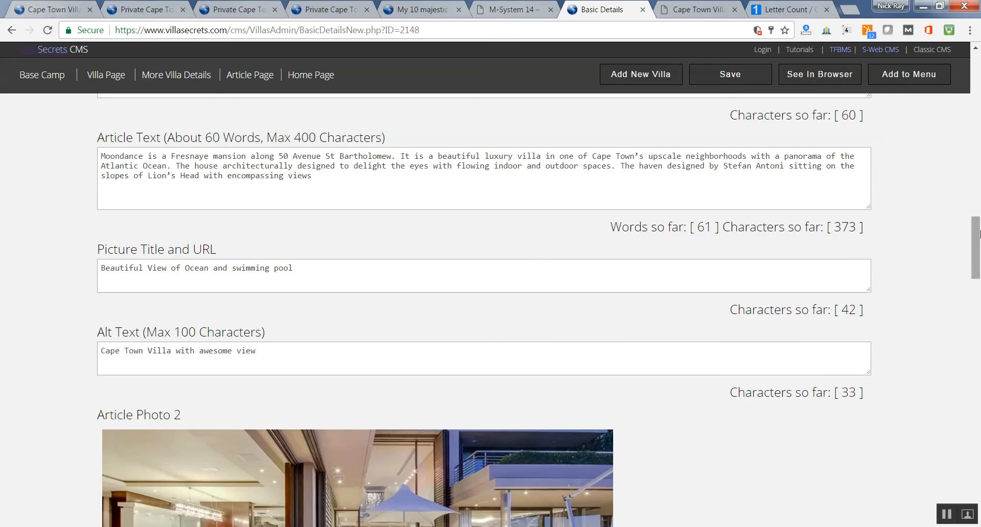
{"action": "scroll", "coordinate": [978, 241], "scroll_direction": "down", "scroll_amount": 10}
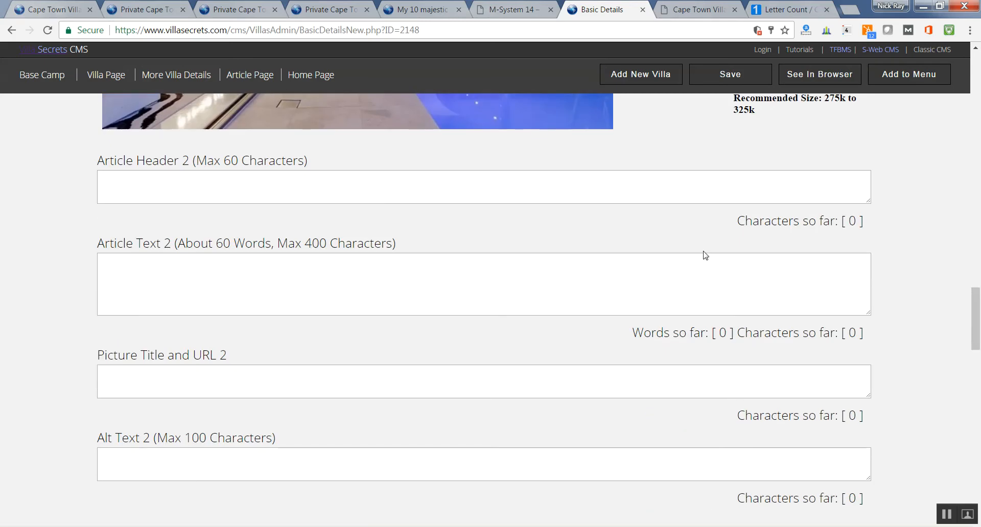
{"action": "left_click", "coordinate": [707, 268]}
{"action": "left_click_drag", "start_coordinate": [977, 335], "coordinate": [976, 64]}
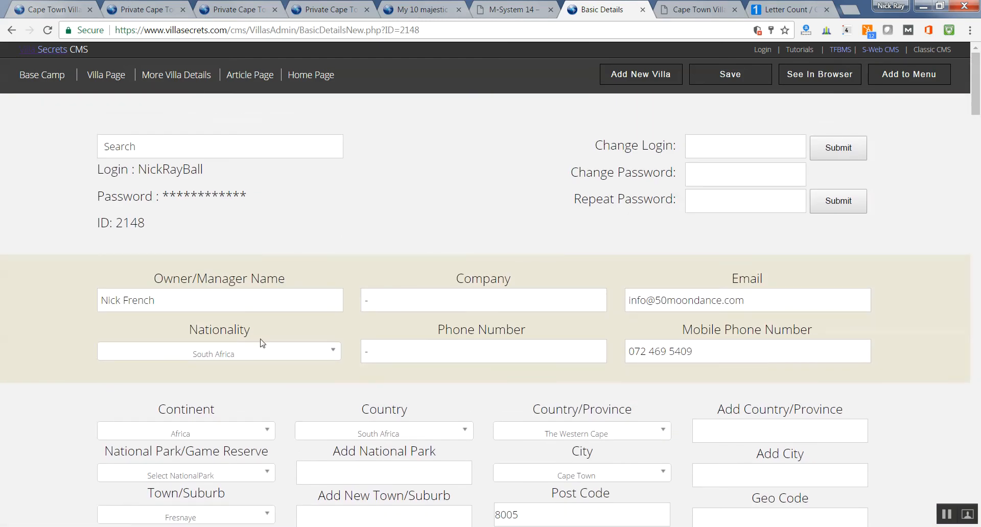
Step: Switch to Word and replace the selected Benguerra Island paragraph below the notes with "z"
{"action": "key", "text": "alt+Tab"}
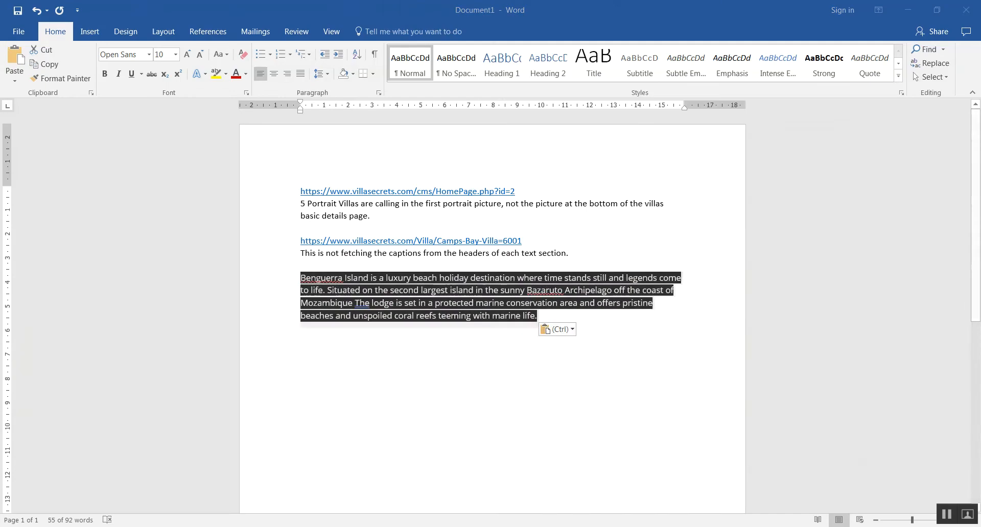
{"action": "key", "text": "alt+Tab"}
{"action": "key", "text": "alt+Tab"}
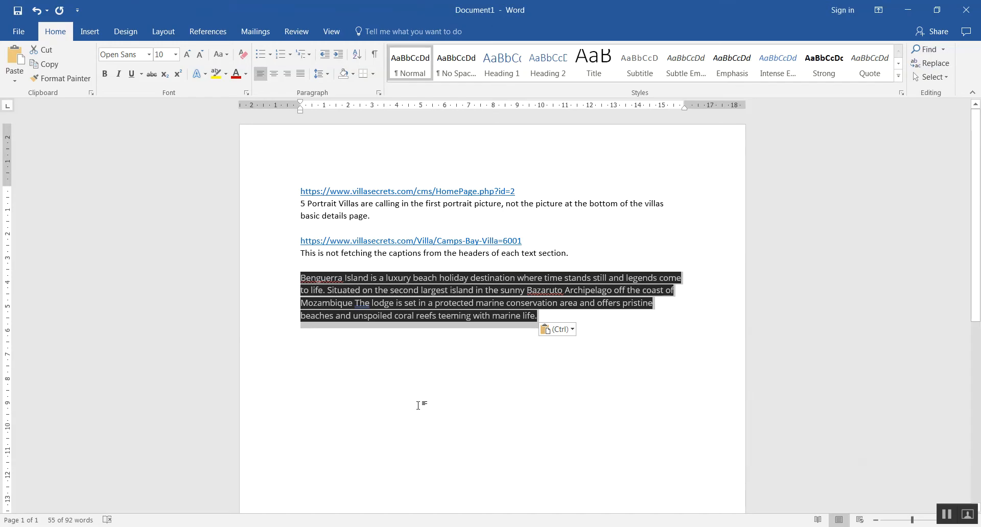
{"action": "type", "text": "z"}
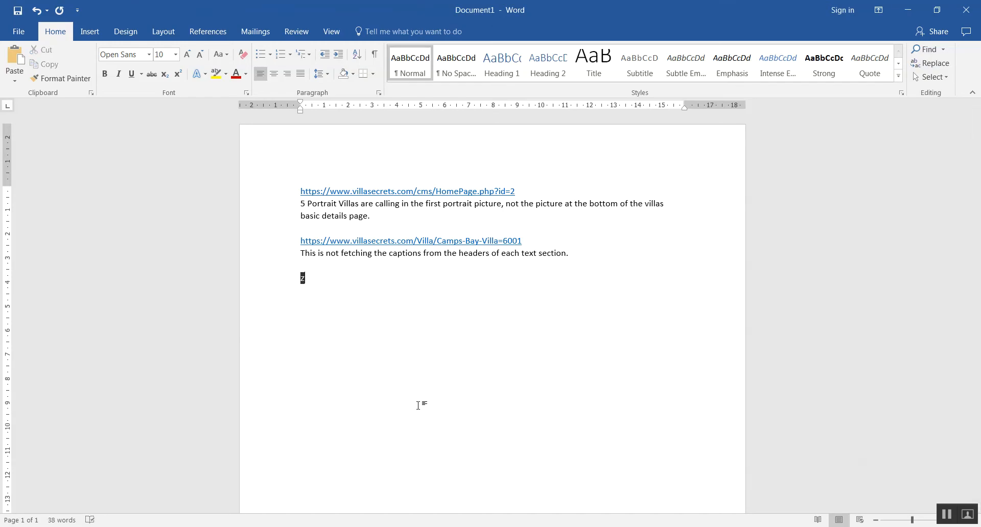
Step: Copy the home page editor's URL in the browser, paste it in Word below the existing notes and begin a new line
{"action": "key", "text": "alt+Tab"}
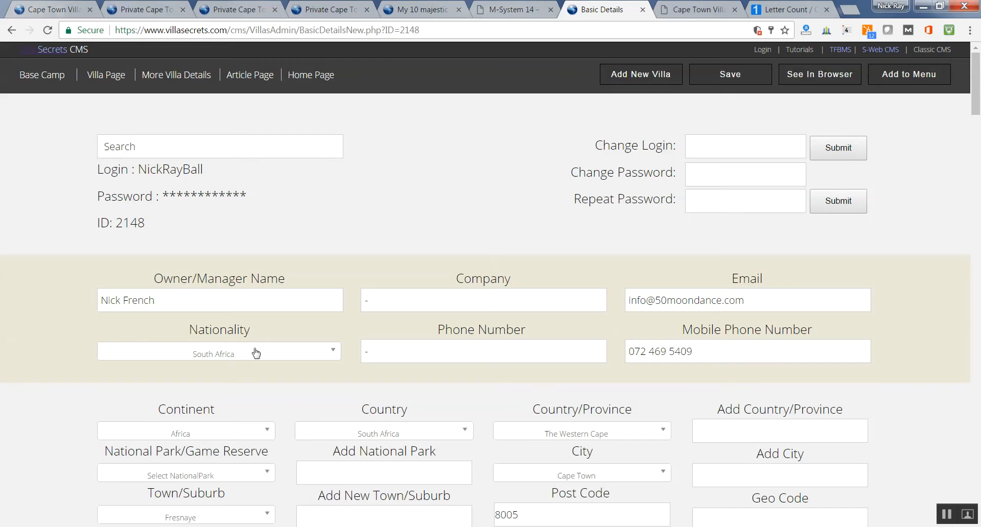
{"action": "left_click", "coordinate": [170, 6]}
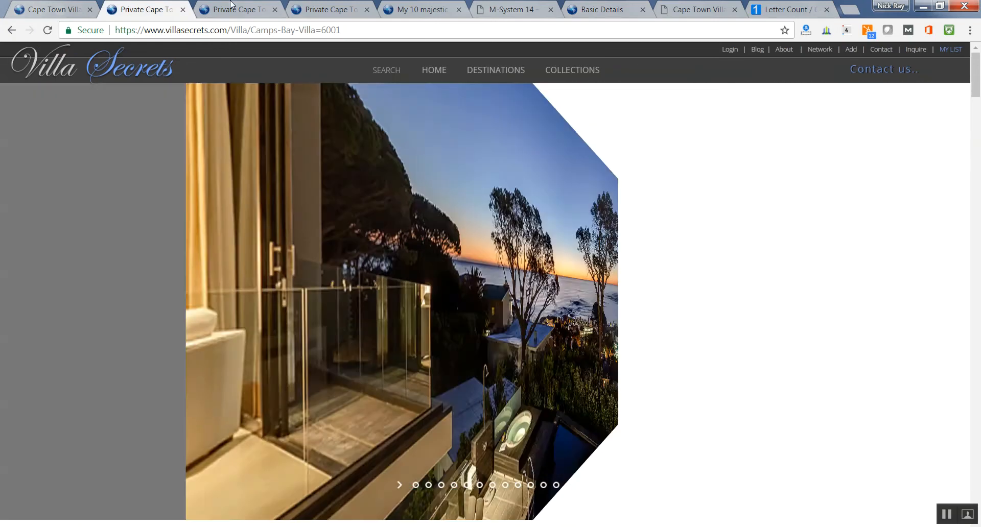
{"action": "left_click", "coordinate": [233, 7]}
{"action": "left_click", "coordinate": [413, 28]}
{"action": "key", "text": "ctrl+c"}
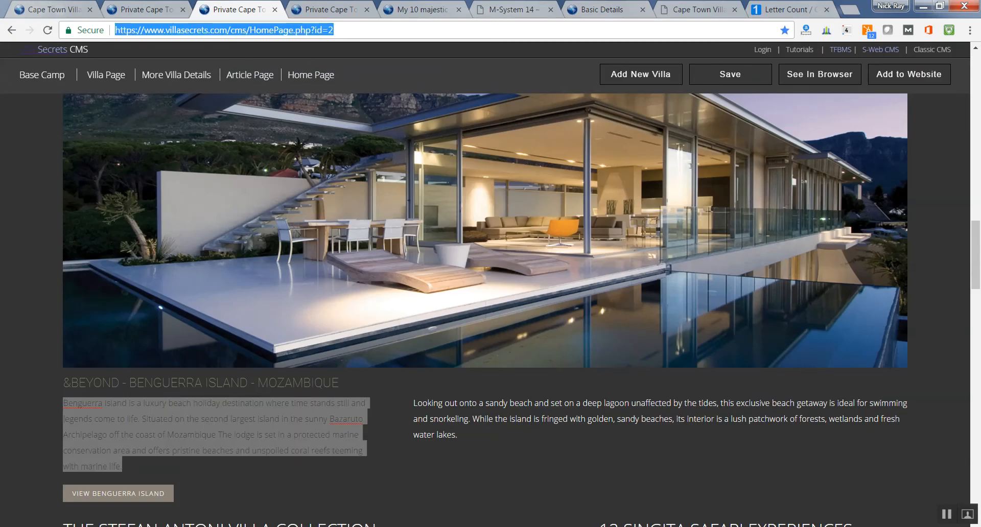
{"action": "key", "text": "alt+Tab"}
{"action": "key", "text": "ctrl+v"}
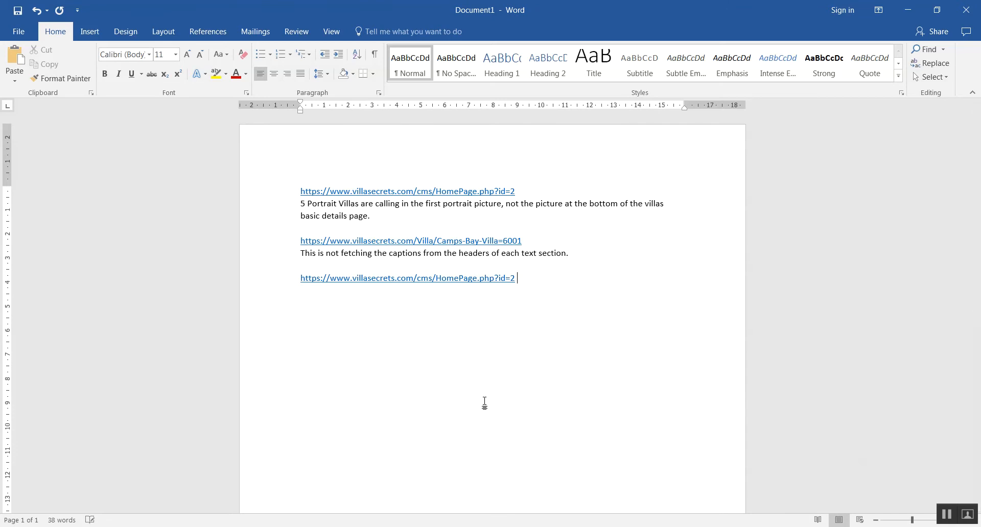
{"action": "key", "text": "Return"}
Step: Below the pasted link, write "On Big huge Picture, please fit the image to the size of the old image, squash it in."
{"action": "left_click", "coordinate": [390, 526]}
{"action": "left_click", "coordinate": [458, 470]}
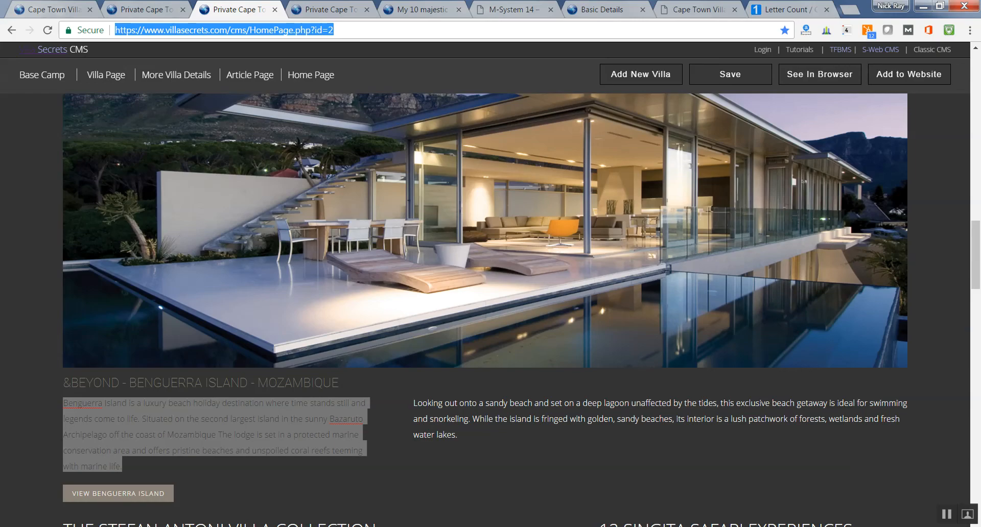
{"action": "key", "text": "alt+Tab"}
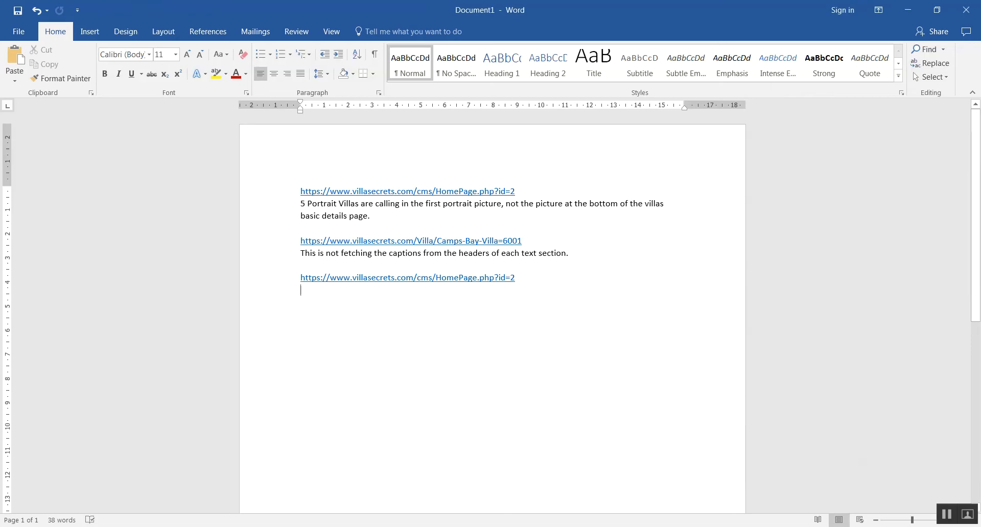
{"action": "type", "text": "On Bif"}
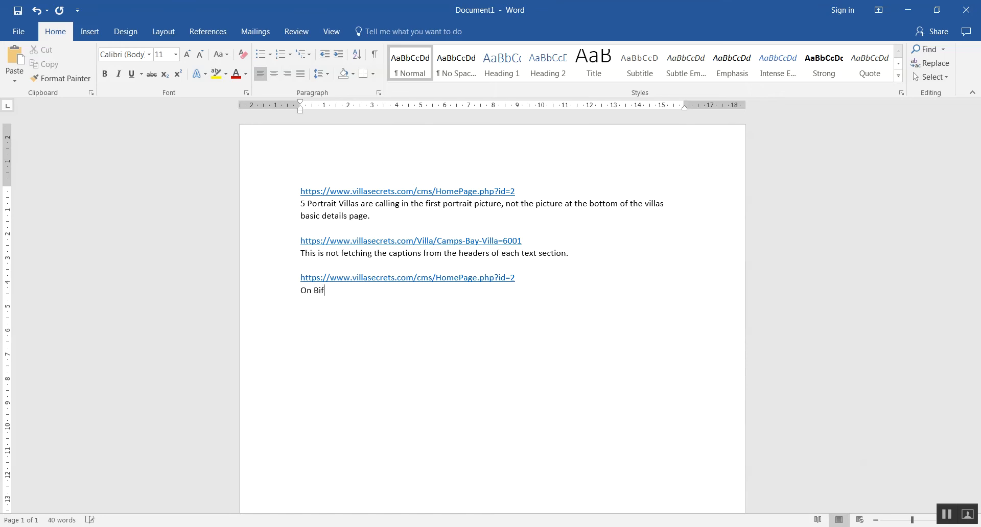
{"action": "key", "text": "BackSpace"}
{"action": "type", "text": "g huge Picture, please fit th"}
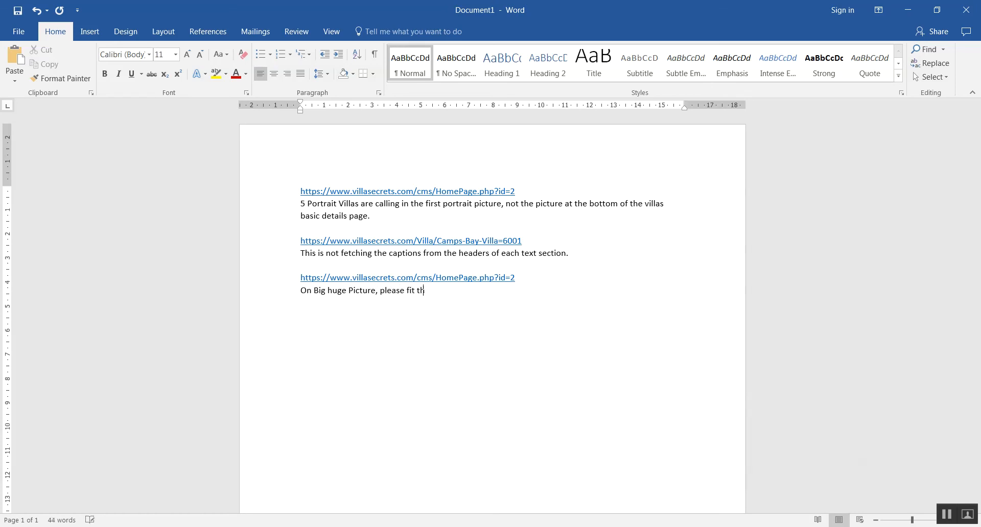
{"action": "type", "text": "e image to the size of the o"}
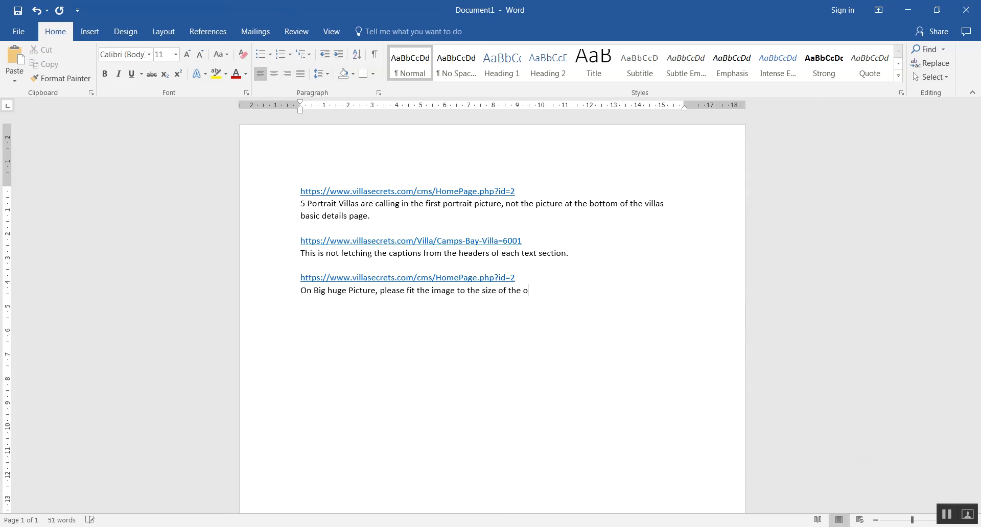
{"action": "type", "text": "ld image, squash it it"}
{"action": "key", "text": "BackSpace"}
{"action": "type", "text": "n"}
{"action": "key", "text": "BackSpace"}
{"action": "key", "text": "BackSpace"}
{"action": "type", "text": ". "}
Step: On a new line in Word, write "Plus add header from Villas page and then article 1 and then article 2"
{"action": "type", "text": "Pl"}
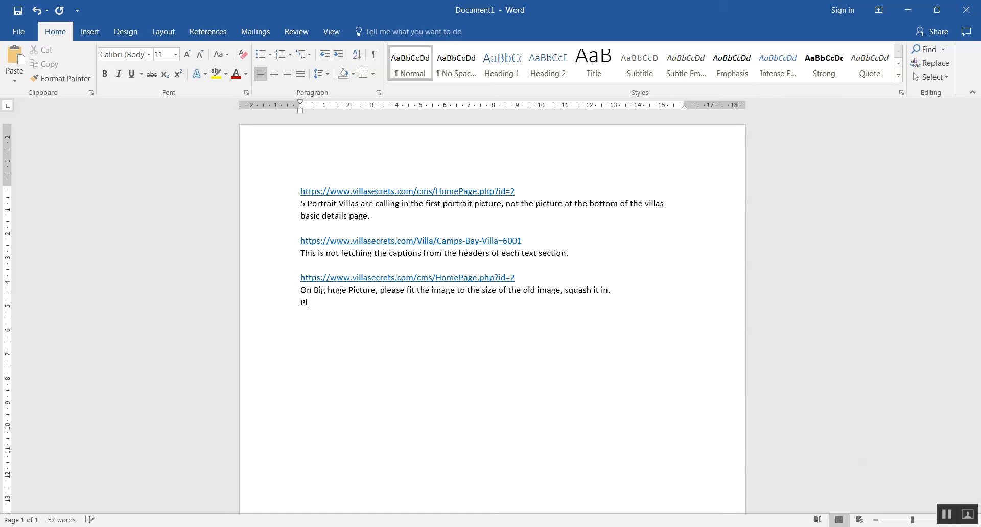
{"action": "type", "text": "us"}
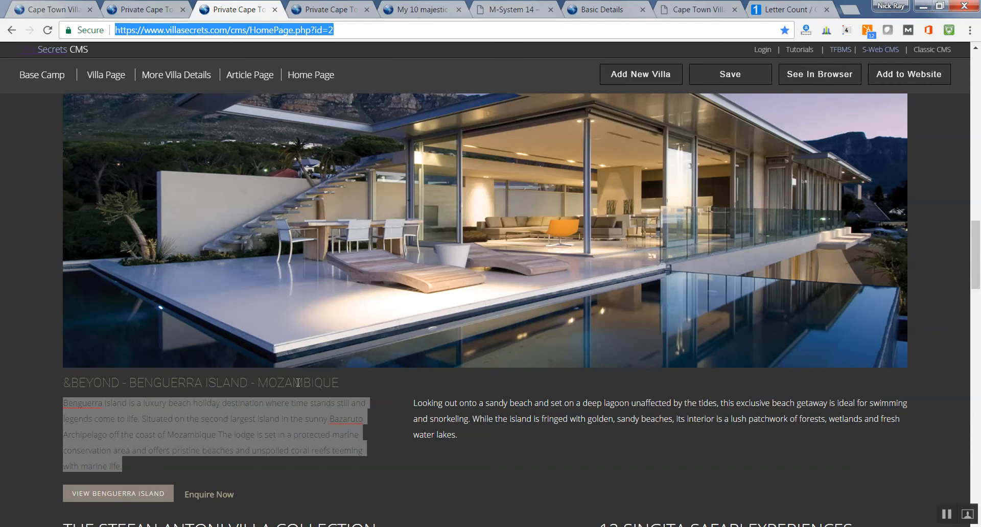
{"action": "left_click", "coordinate": [297, 383]}
{"action": "left_click", "coordinate": [334, 526]}
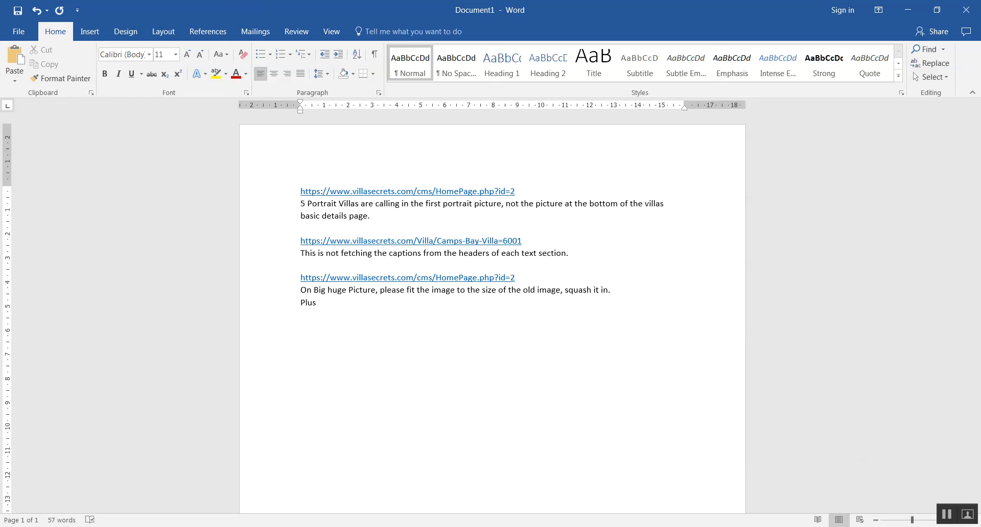
{"action": "type", "text": "add header from with"}
{"action": "key", "text": "BackSpace"}
{"action": "key", "text": "BackSpace"}
{"action": "key", "text": "BackSpace"}
{"action": "key", "text": "BackSpace"}
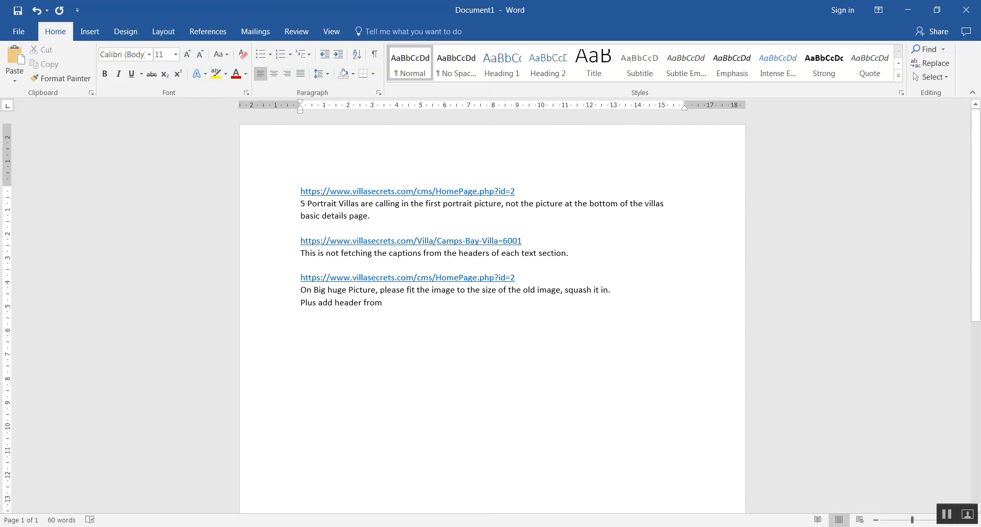
{"action": "left_click", "coordinate": [351, 526]}
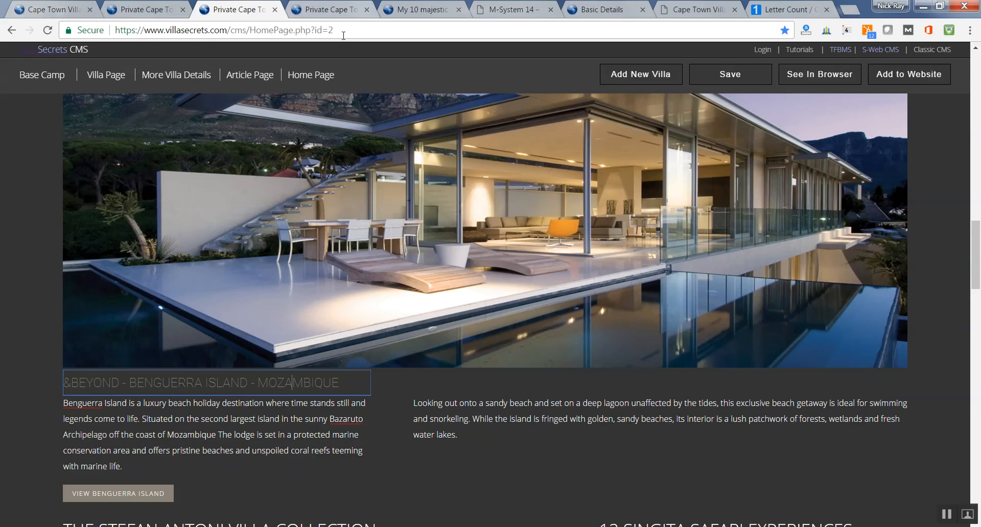
{"action": "key", "text": "alt+Tab"}
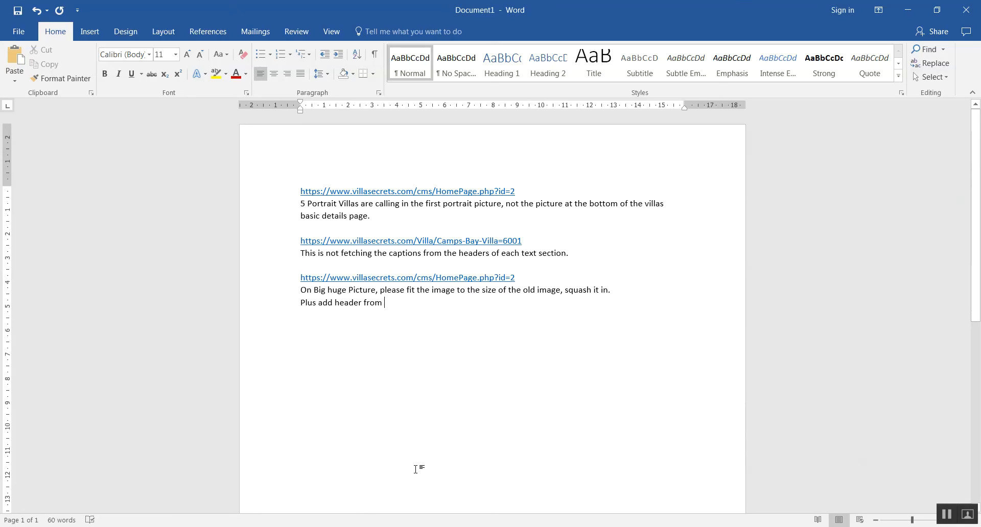
{"action": "type", "text": "Villas "}
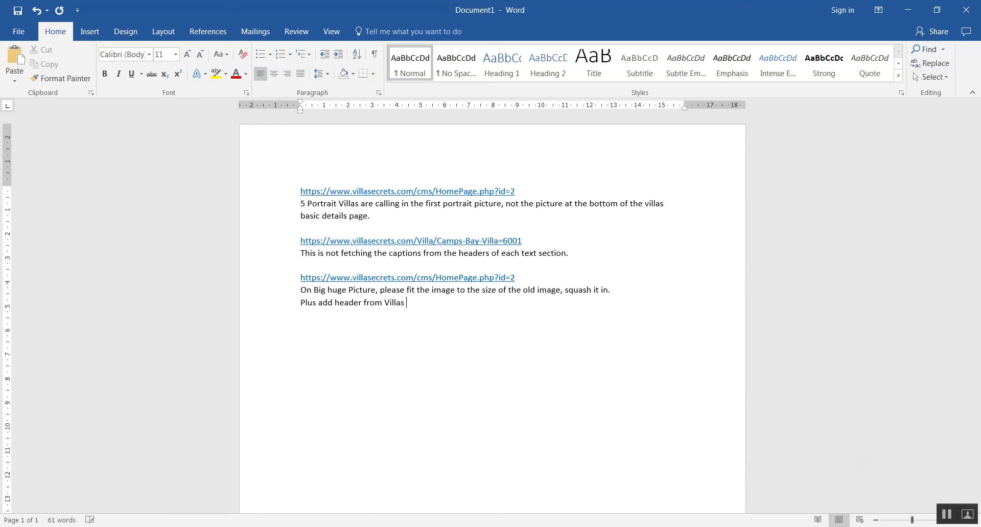
{"action": "type", "text": "page and then article 1 and "}
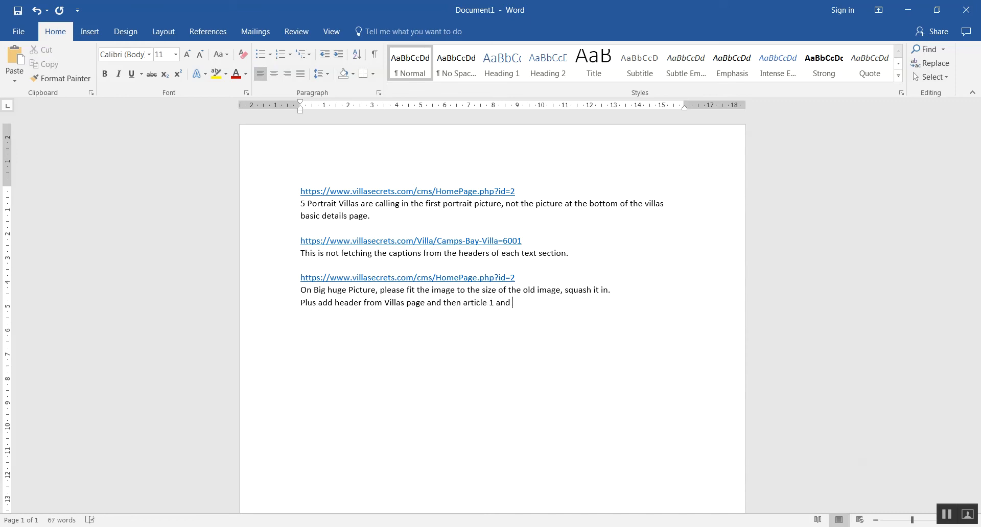
{"action": "type", "text": "then article 2"}
Step: Return to the home page editor in the browser and highlight parts of the Benguerra Island header and the two paragraphs below it
{"action": "key", "text": "alt+Tab"}
{"action": "left_click", "coordinate": [82, 382]}
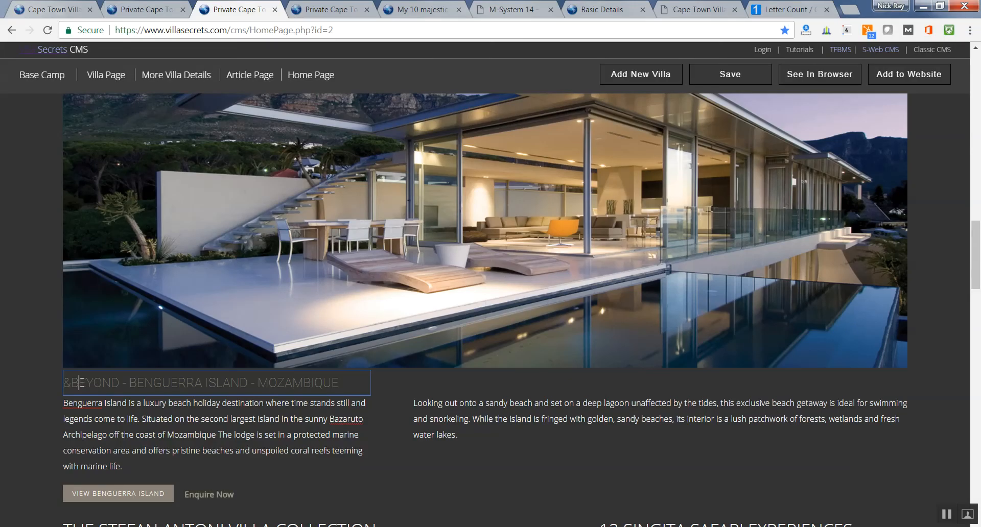
{"action": "left_click_drag", "start_coordinate": [82, 382], "coordinate": [180, 375]}
{"action": "left_click_drag", "start_coordinate": [269, 383], "coordinate": [364, 379]}
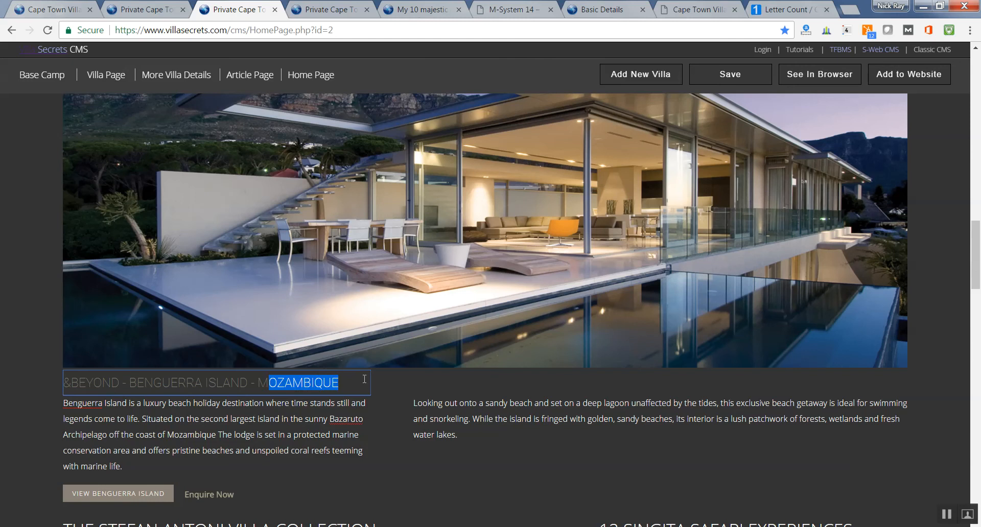
{"action": "left_click_drag", "start_coordinate": [95, 406], "coordinate": [148, 451]}
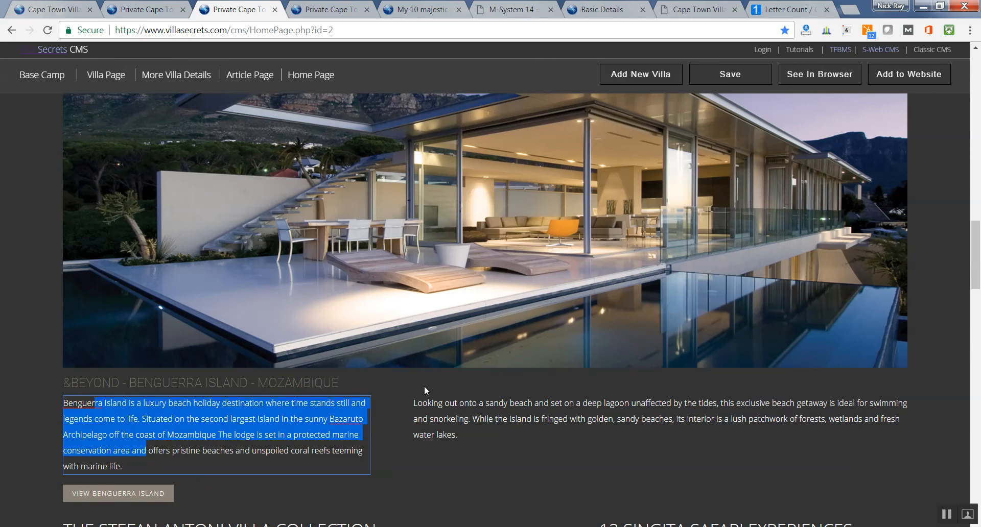
{"action": "left_click_drag", "start_coordinate": [422, 403], "coordinate": [470, 447]}
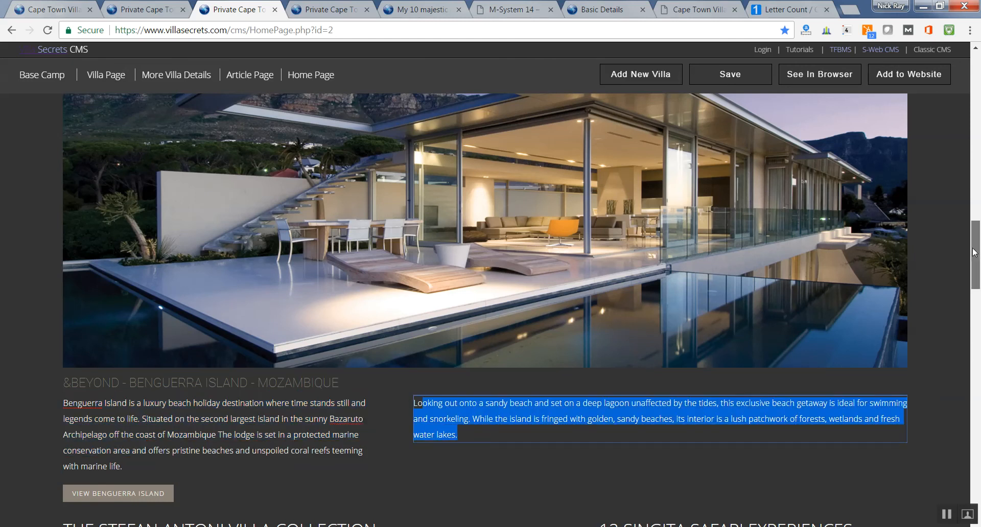
Step: Copy the Welcome to the Stefan Antoni Collection paragraph below the Oceana Villa picture in the home page editor
{"action": "scroll", "coordinate": [182, 245], "scroll_direction": "down", "scroll_amount": 4}
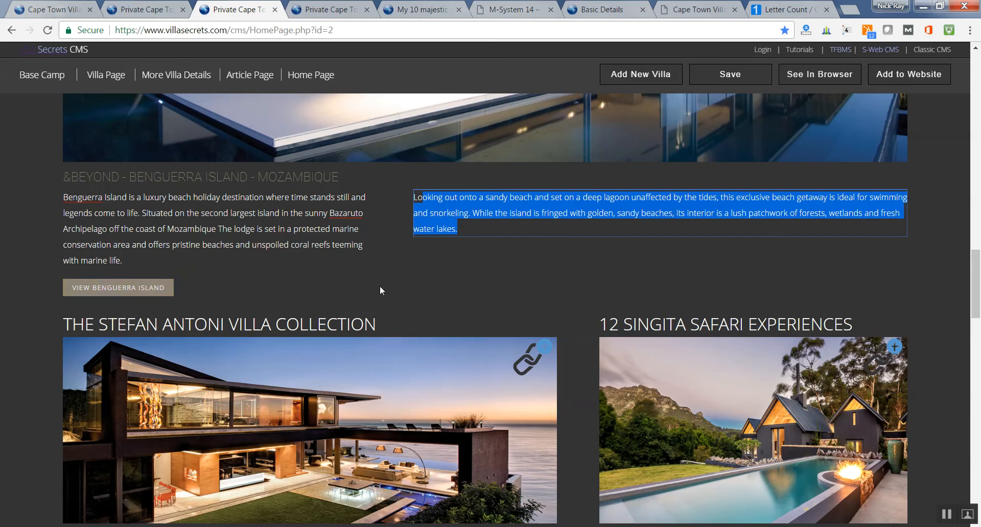
{"action": "mouse_move", "coordinate": [140, 292]}
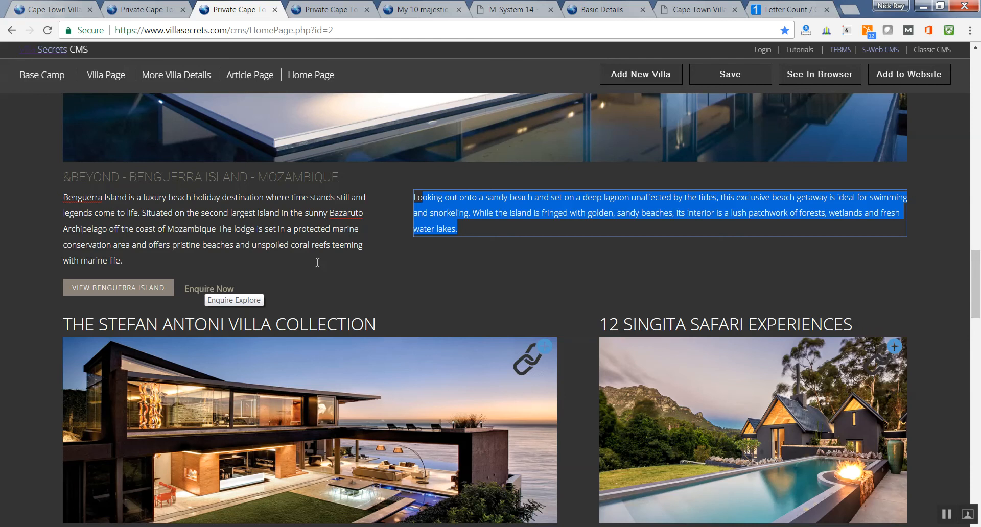
{"action": "left_click", "coordinate": [942, 277]}
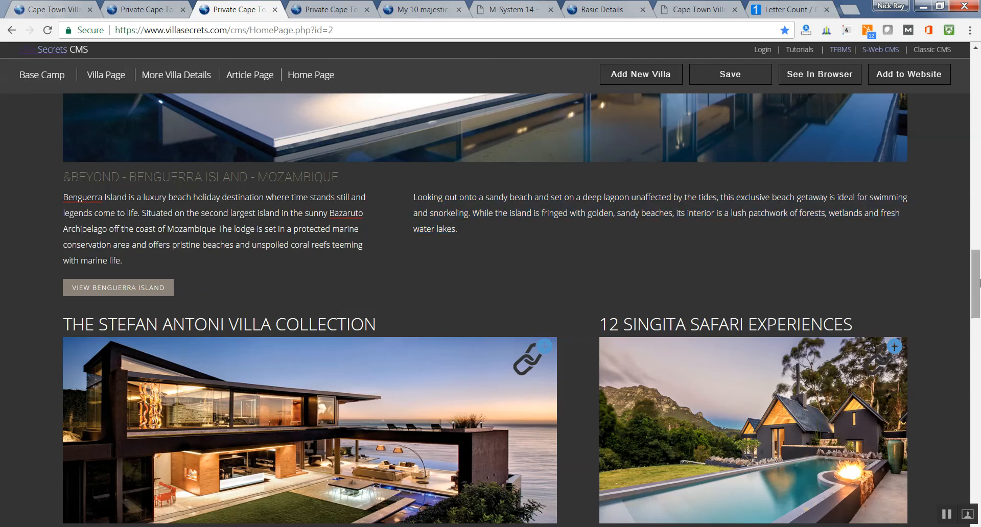
{"action": "left_click_drag", "start_coordinate": [975, 278], "coordinate": [976, 302]}
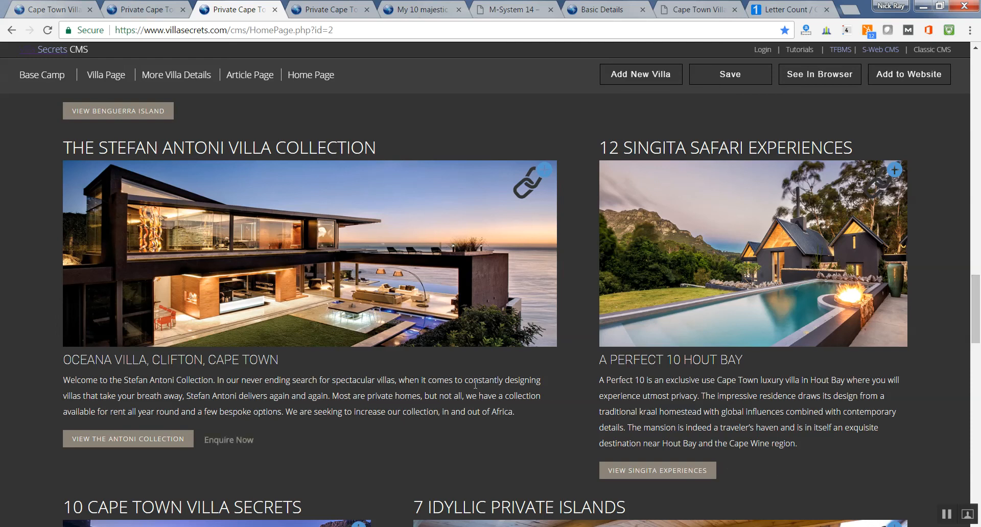
{"action": "left_click", "coordinate": [520, 411]}
{"action": "left_click_drag", "start_coordinate": [520, 411], "coordinate": [58, 380]}
{"action": "key", "text": "ctrl+c"}
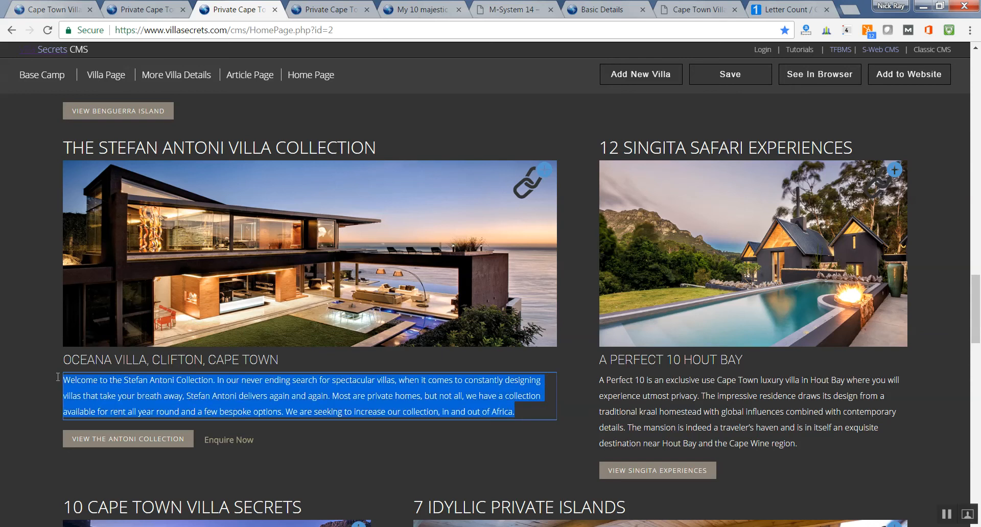
Step: Check the letter counter page, then paste the copied paragraph into Word several blank lines below the notes and select it
{"action": "left_click", "coordinate": [764, 8]}
{"action": "left_click_drag", "start_coordinate": [490, 298], "coordinate": [310, 206]}
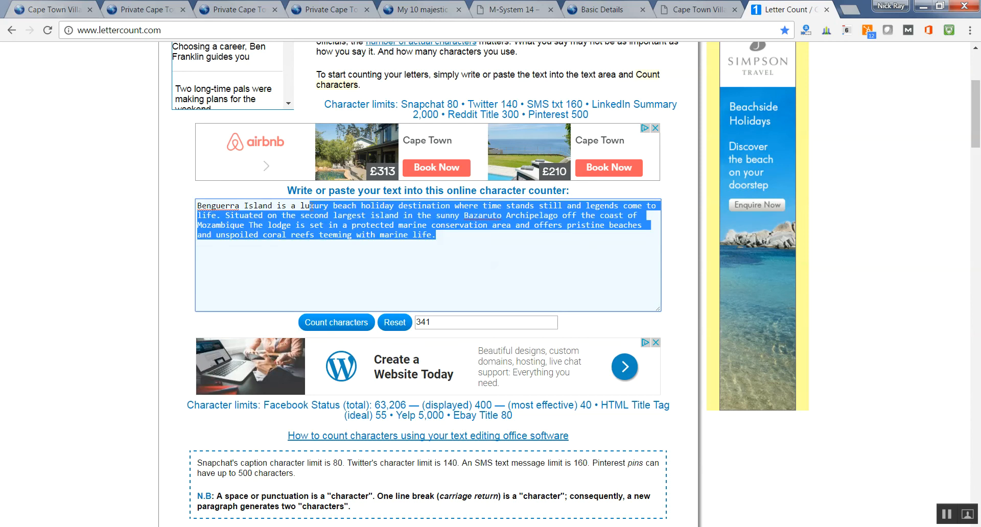
{"action": "key", "text": "alt+Tab"}
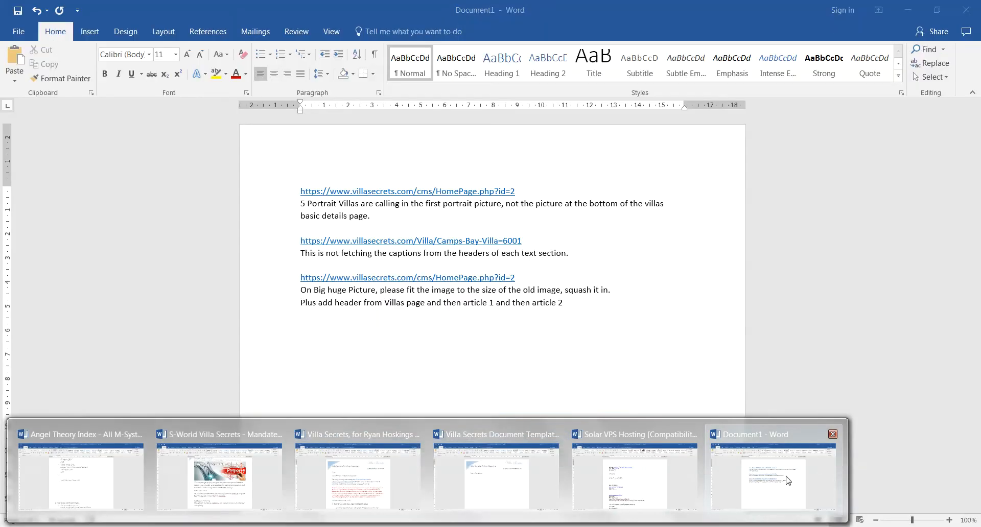
{"action": "key", "text": "Return"}
{"action": "key", "text": "Return"}
{"action": "key", "text": "Return"}
{"action": "key", "text": "Return"}
{"action": "key", "text": "Return"}
{"action": "key", "text": "Return"}
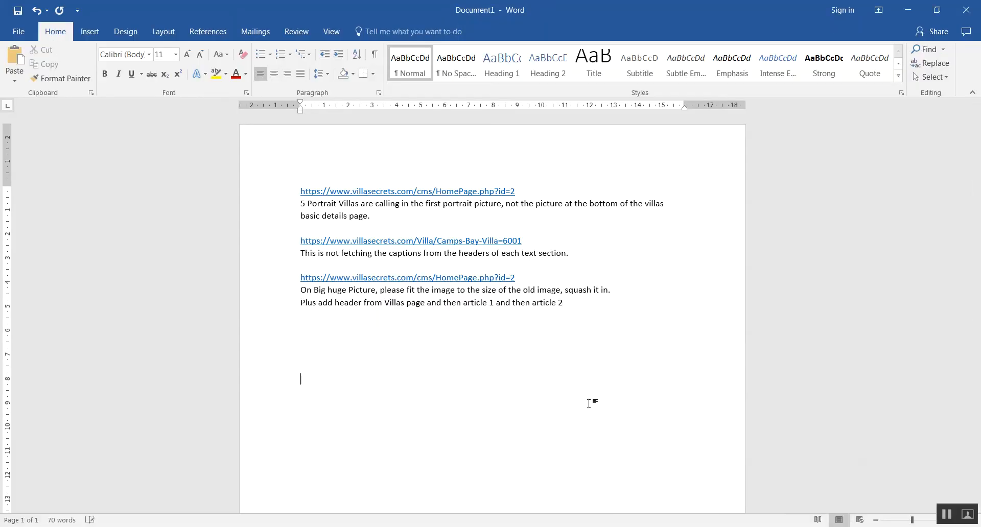
{"action": "key", "text": "ctrl+v"}
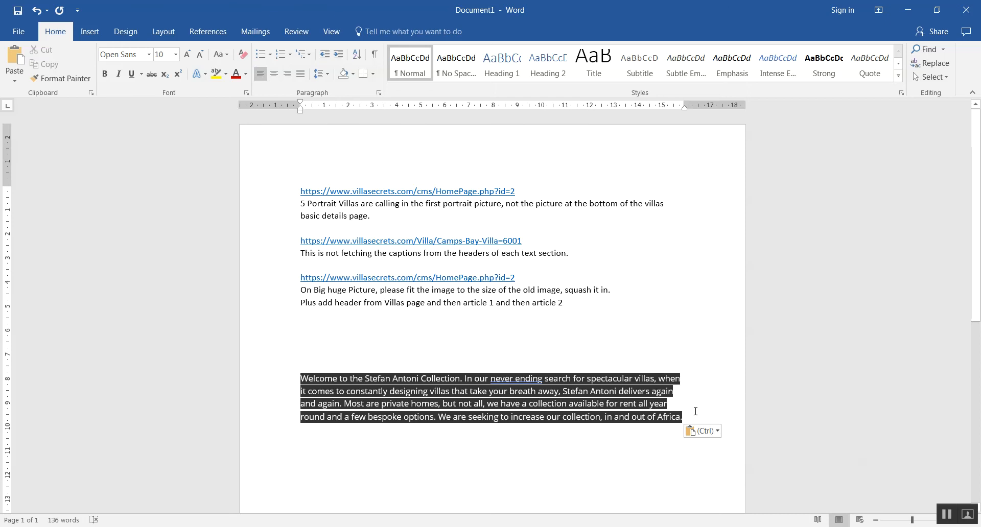
{"action": "left_click_drag", "start_coordinate": [294, 427], "coordinate": [288, 384]}
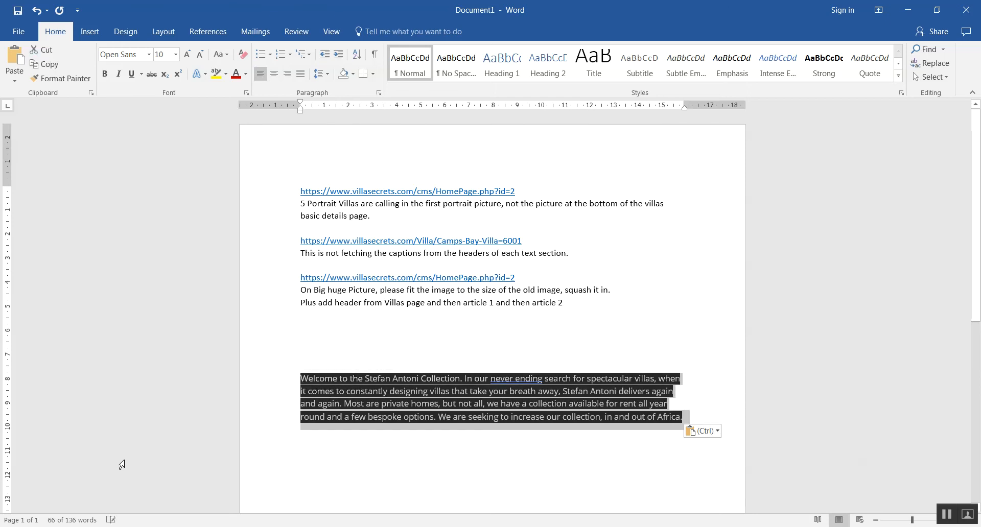
{"action": "key", "text": "alt+Tab"}
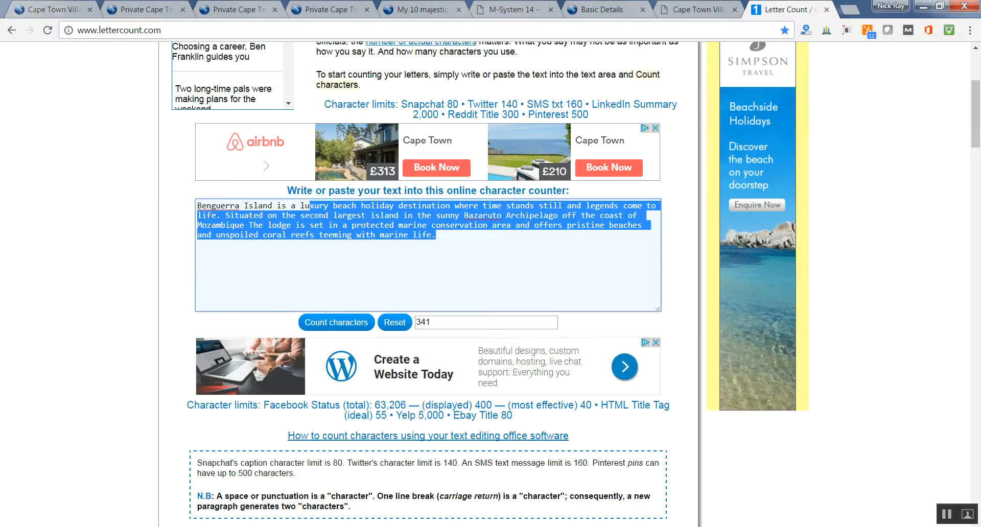
{"action": "key", "text": "alt+Tab"}
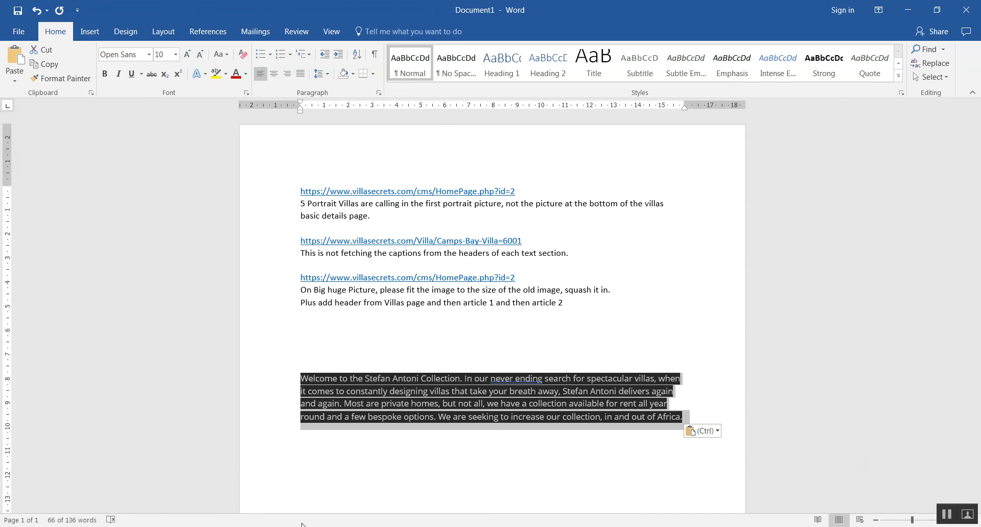
{"action": "key", "text": "alt+Tab"}
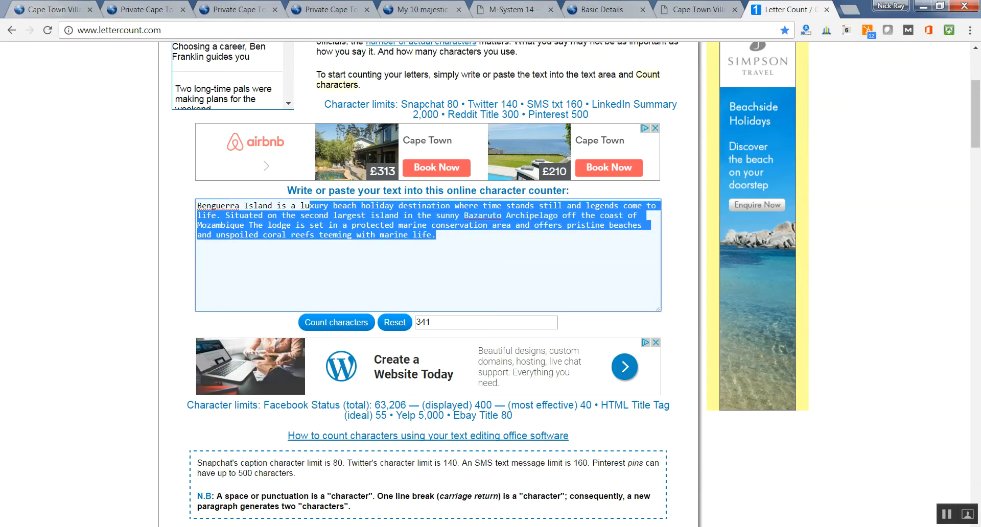
{"action": "key", "text": "alt+Tab"}
{"action": "key", "text": "alt+Tab"}
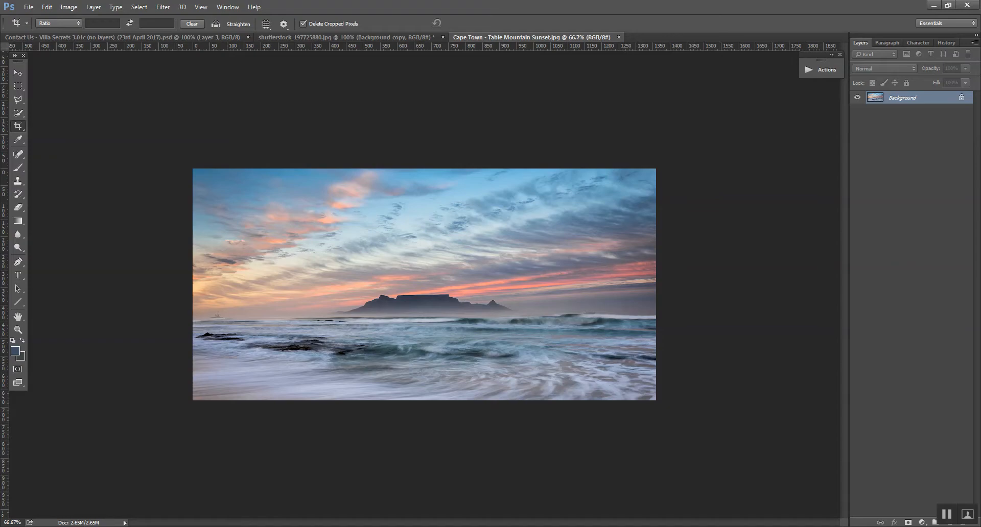
{"action": "key", "text": "alt+Tab"}
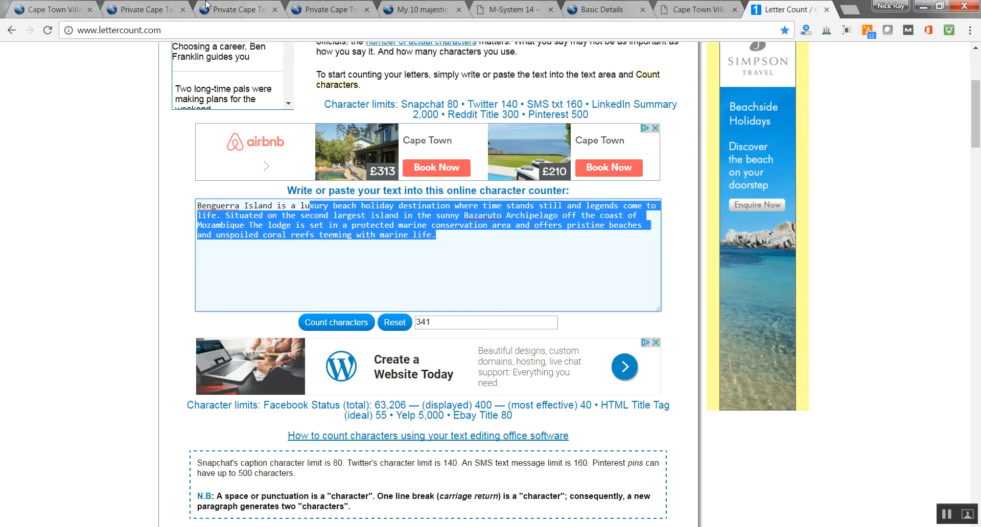
Step: Return to the home page editor and open the link form of the Stefan Antoni Villa Collection picture, ready for an ID
{"action": "left_click", "coordinate": [238, 8]}
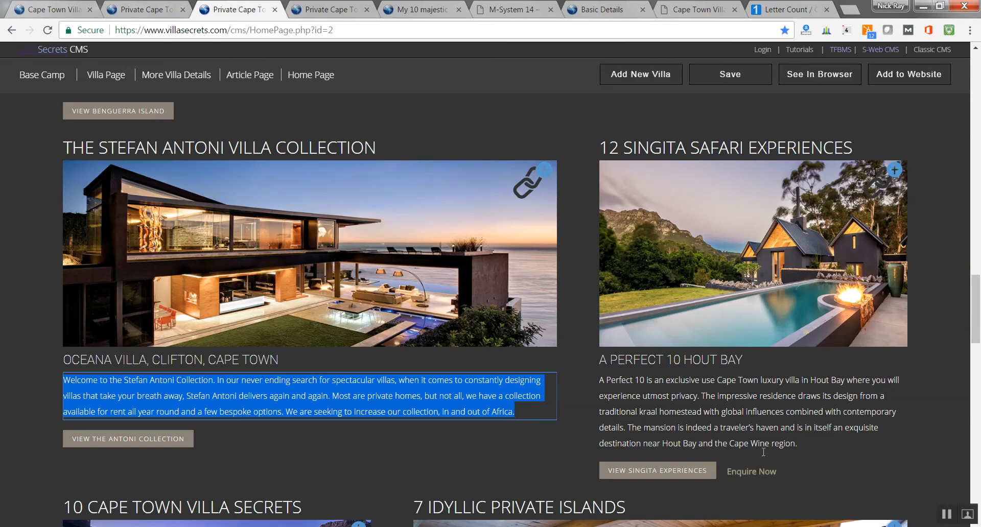
{"action": "left_click", "coordinate": [802, 445]}
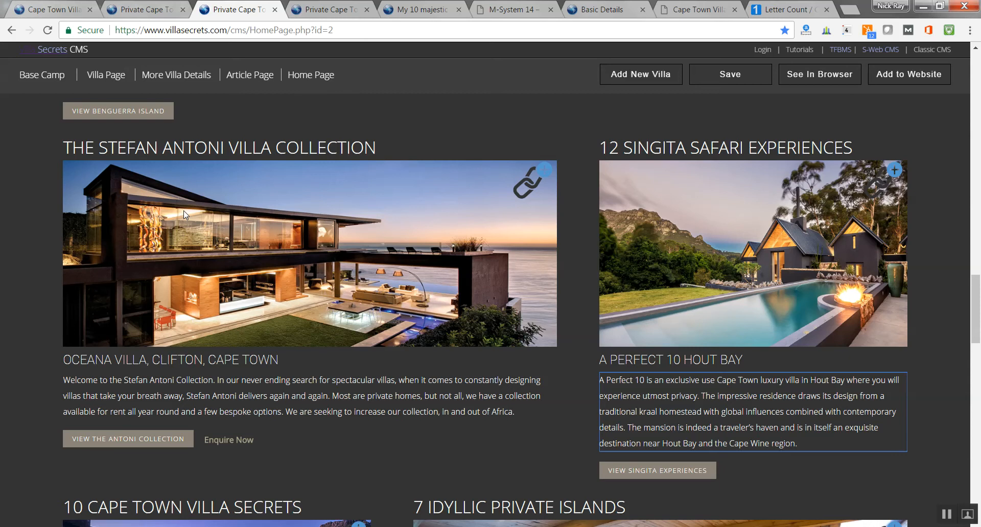
{"action": "left_click", "coordinate": [523, 189]}
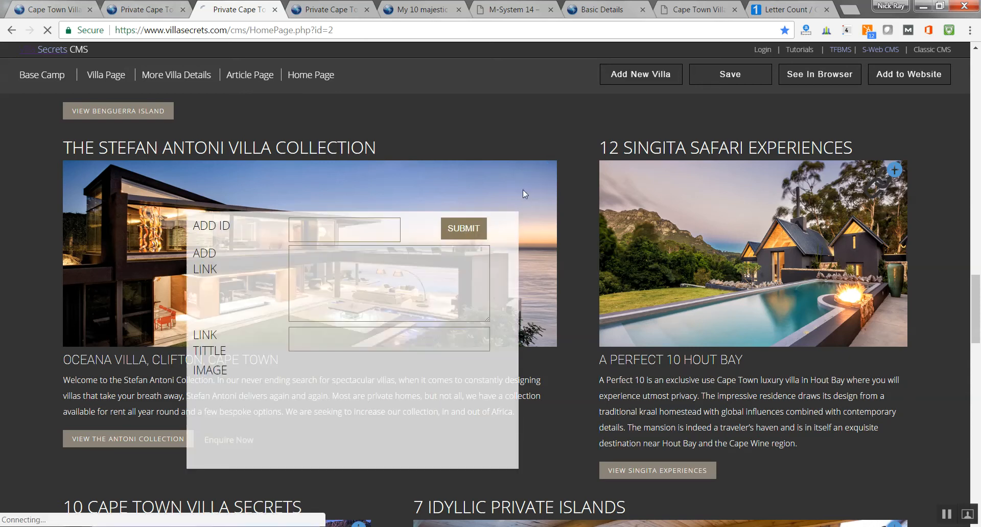
{"action": "left_click", "coordinate": [340, 227]}
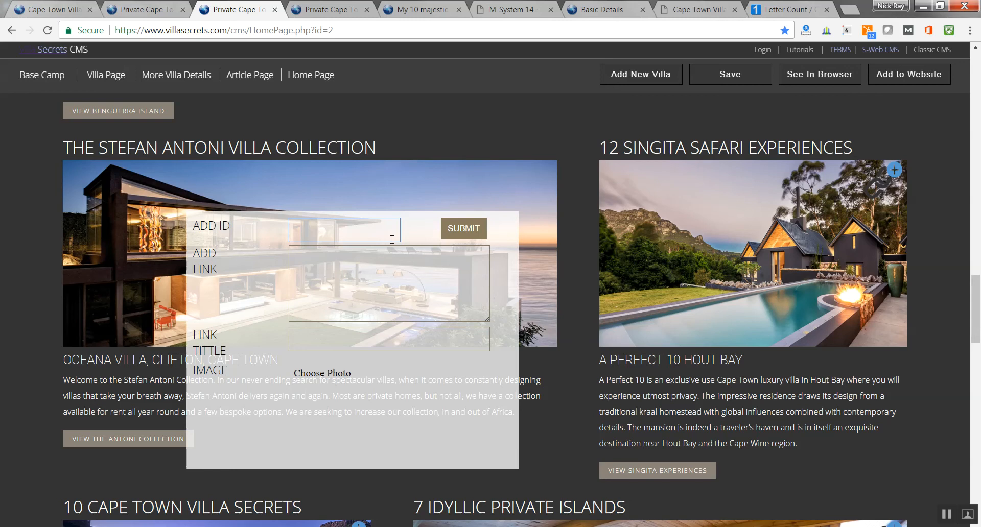
Step: From the live Cape Town villas page, go to the CMS and open the All Articles list to look up article IDs
{"action": "left_click", "coordinate": [709, 10]}
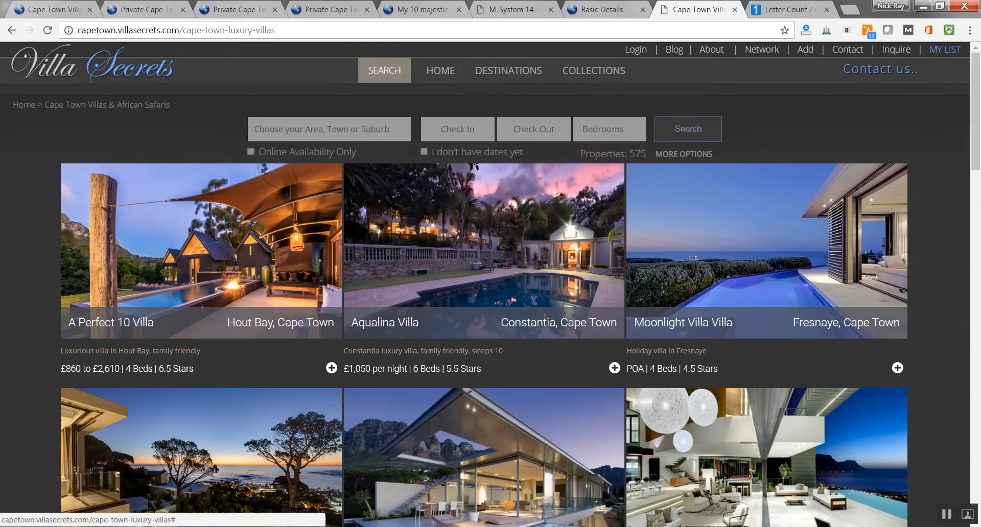
{"action": "mouse_move", "coordinate": [428, 72]}
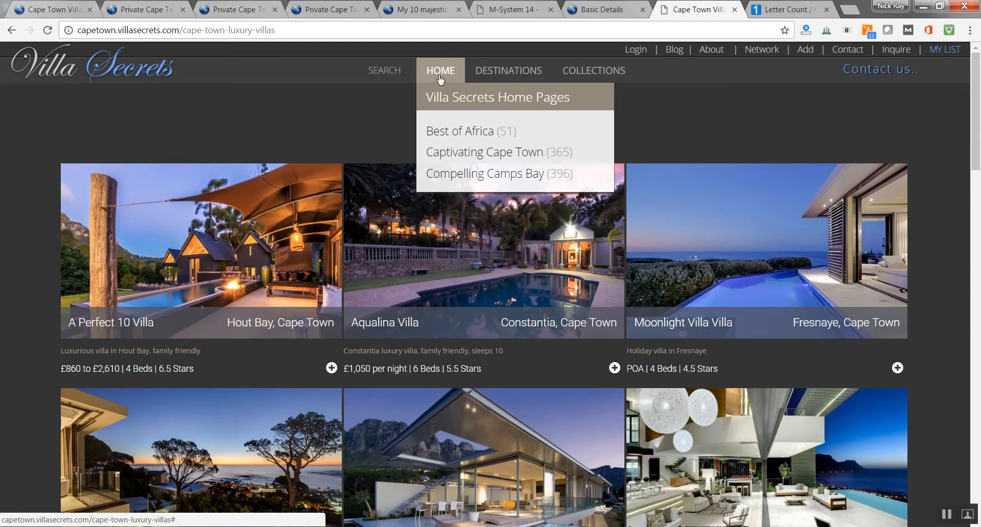
{"action": "mouse_move", "coordinate": [502, 88]}
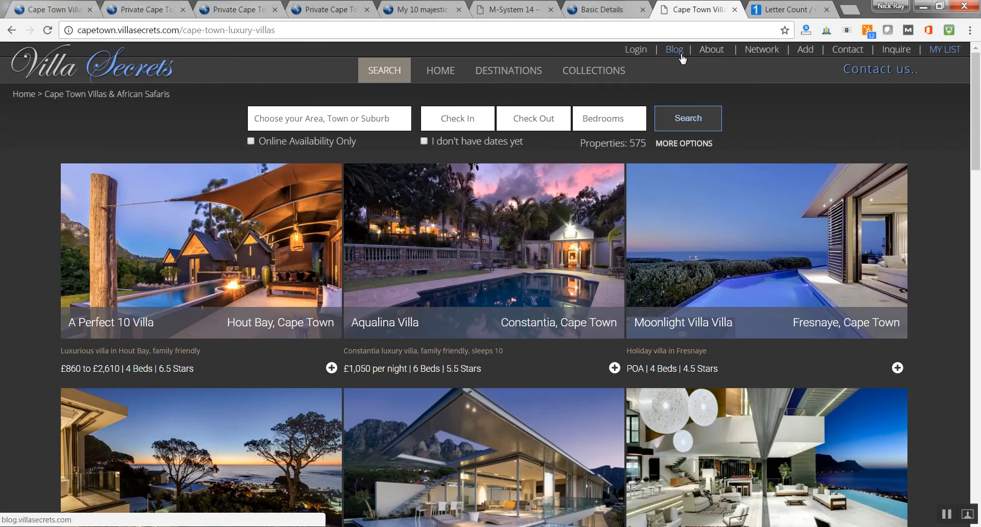
{"action": "left_click", "coordinate": [642, 53]}
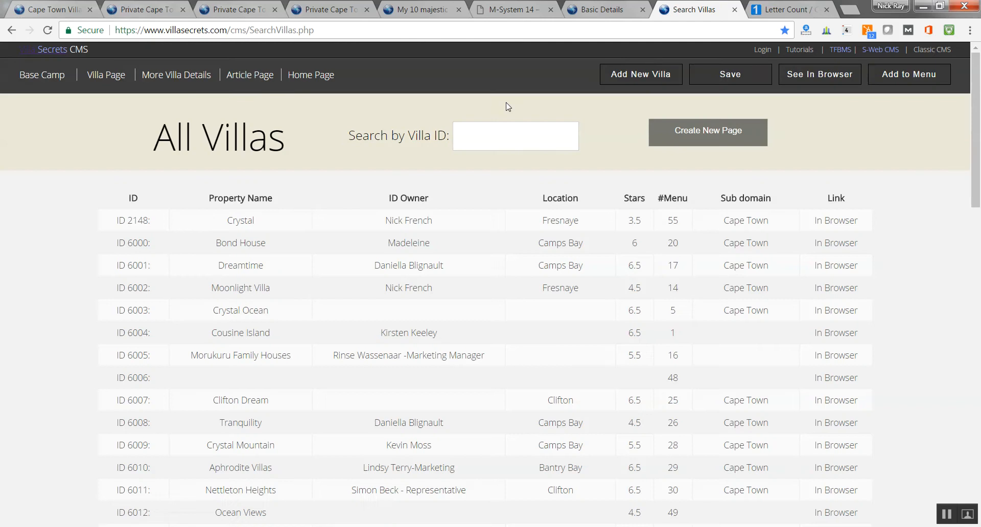
{"action": "left_click", "coordinate": [252, 111]}
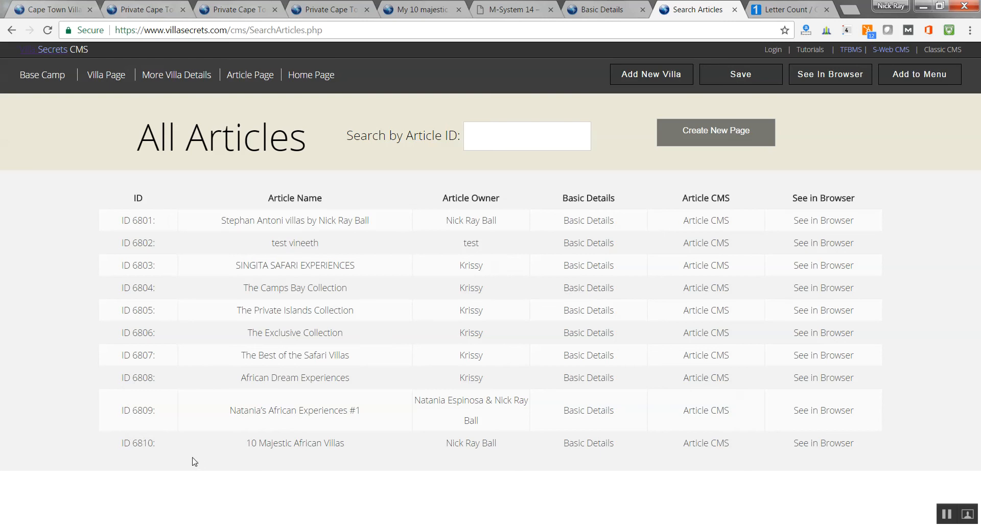
Step: In the Stefan Antoni picture's link form, enter article ID 6810, submit it and refresh the home page editor
{"action": "left_click", "coordinate": [237, 10]}
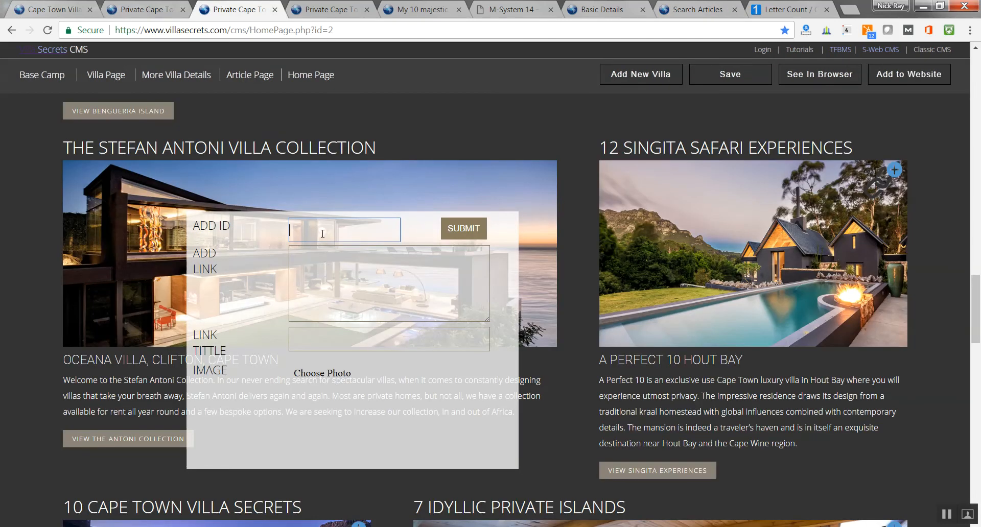
{"action": "type", "text": "6810"}
{"action": "left_click", "coordinate": [453, 233]}
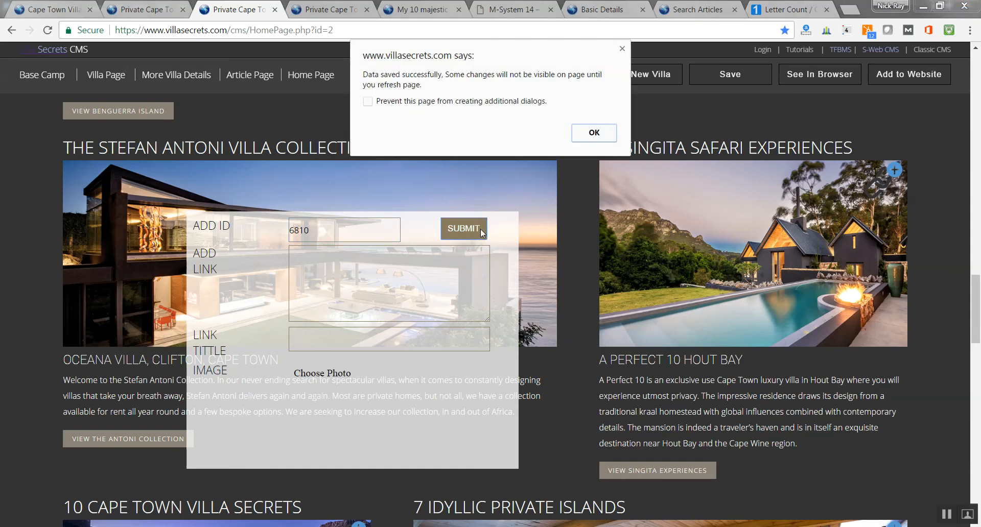
{"action": "left_click", "coordinate": [584, 134]}
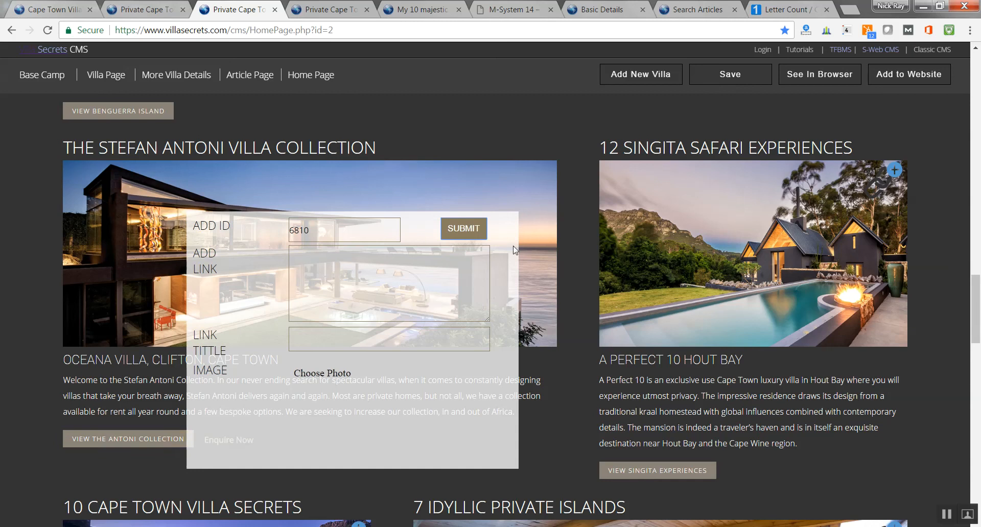
{"action": "left_click", "coordinate": [49, 31]}
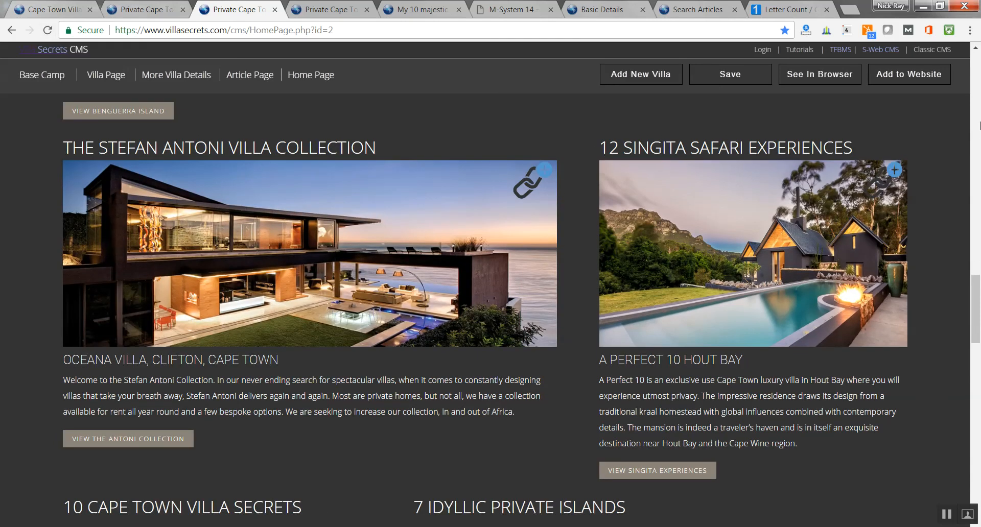
{"action": "scroll", "coordinate": [978, 312], "scroll_direction": "up", "scroll_amount": 1}
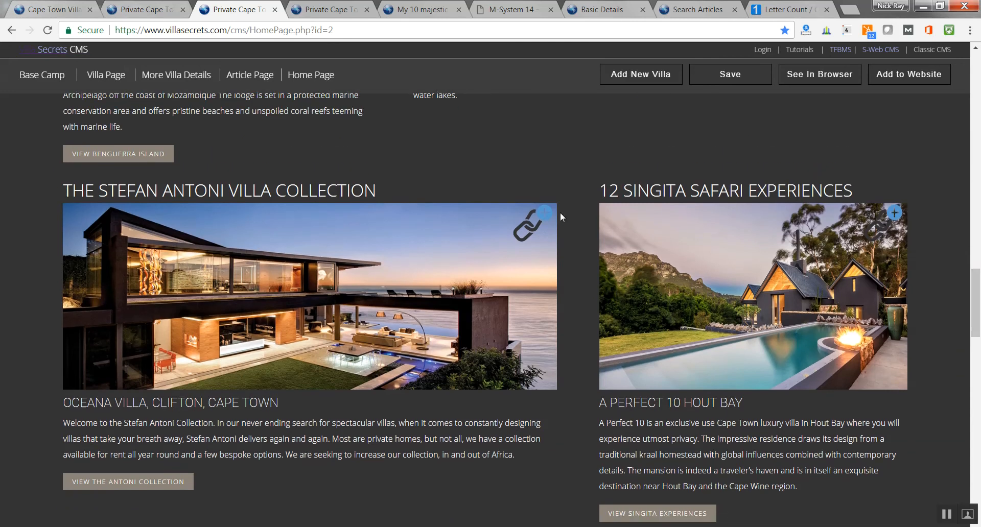
Step: Reopen the link form of the Stefan Antoni picture and submit ID 6810 again
{"action": "left_click", "coordinate": [531, 230]}
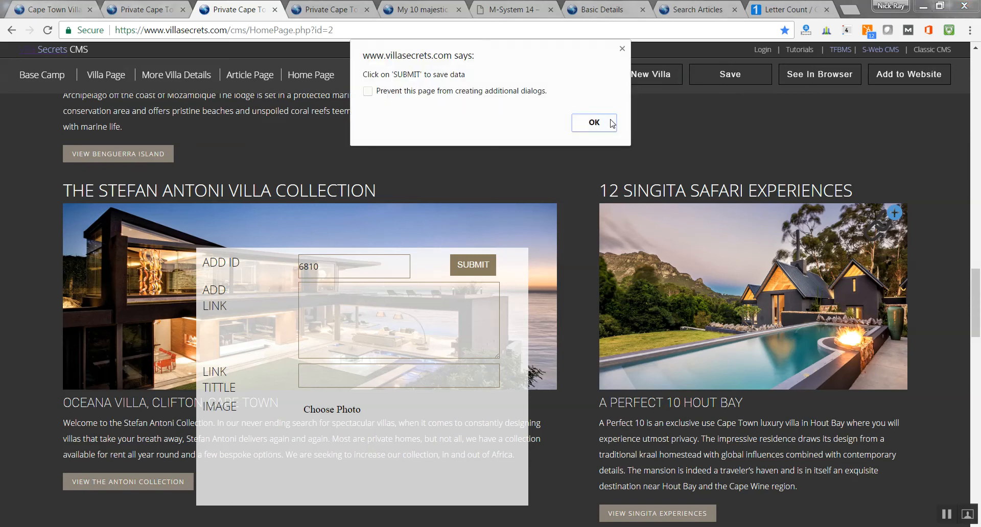
{"action": "left_click", "coordinate": [593, 127]}
{"action": "left_click", "coordinate": [474, 263]}
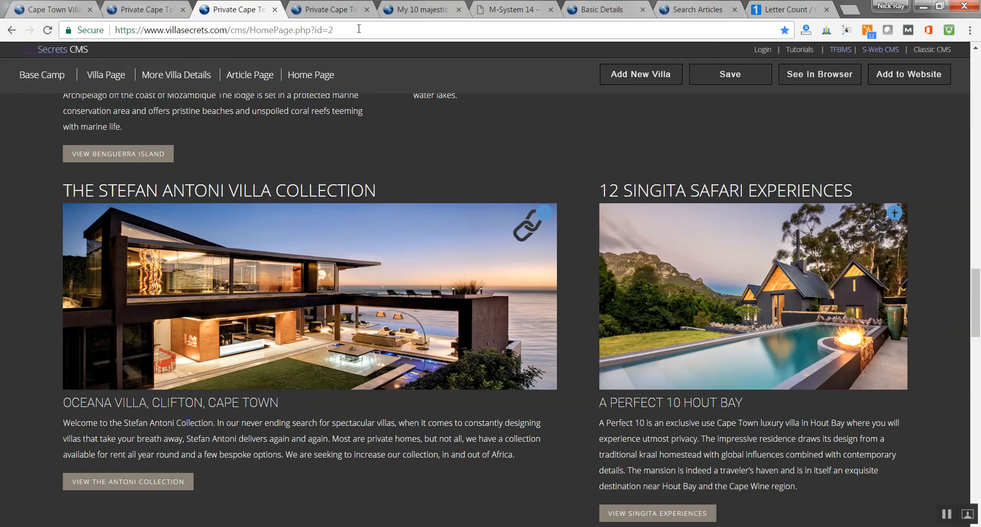
Step: Copy the home page editor's URL, switch to Word and remove the pasted Stefan Antoni paragraph
{"action": "left_click_drag", "start_coordinate": [356, 29], "coordinate": [26, 48]}
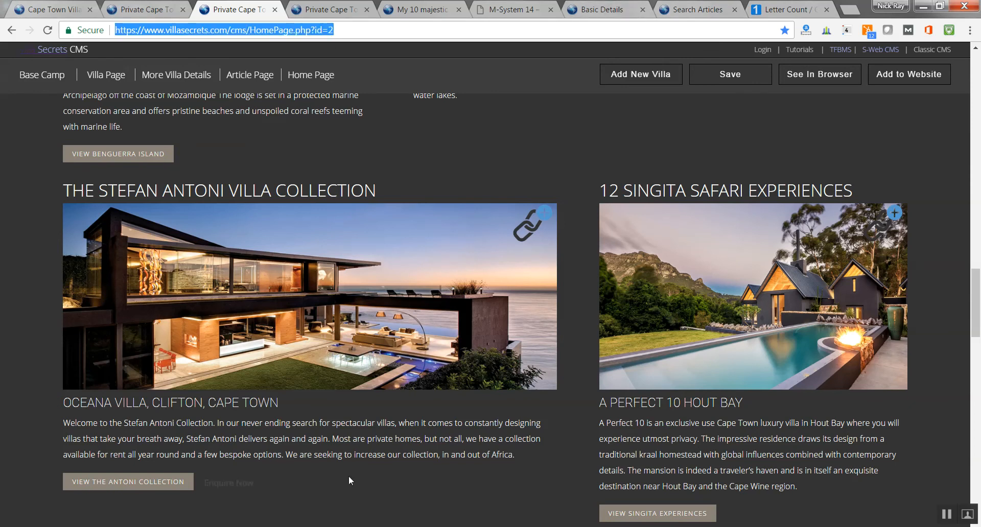
{"action": "left_click", "coordinate": [428, 526]}
{"action": "left_click", "coordinate": [845, 482]}
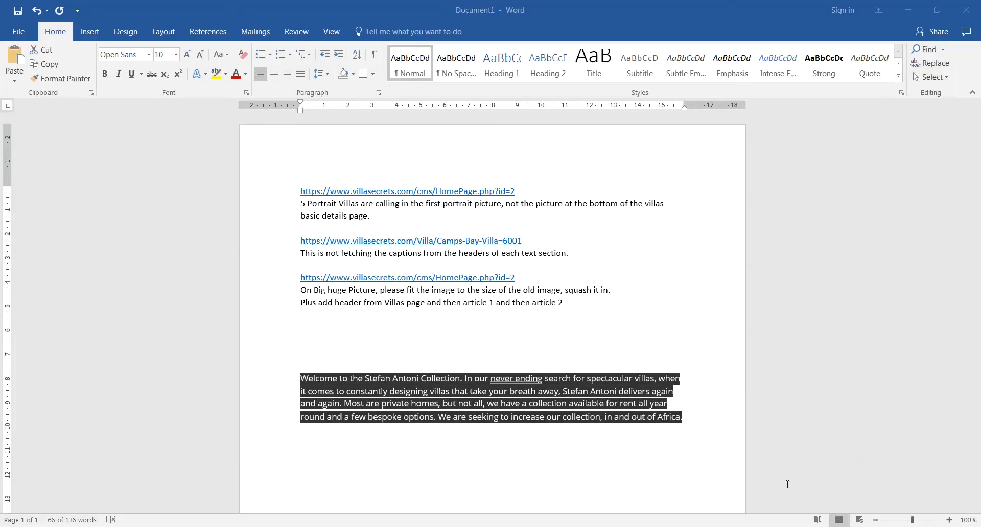
{"action": "key", "text": "ctrl+x"}
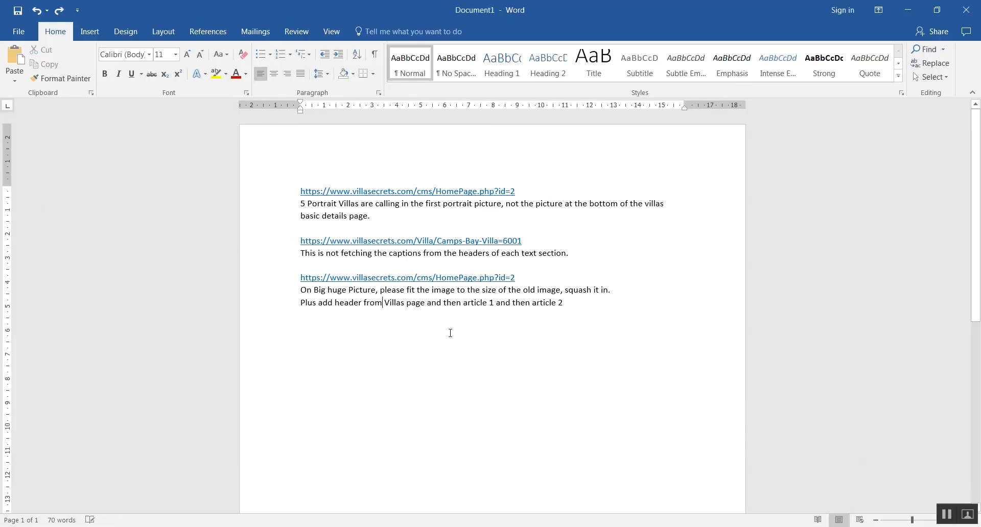
Step: Paste the copied URL below the last note in Word, separated by a blank line, and begin a new line
{"action": "left_click", "coordinate": [575, 303]}
{"action": "key", "text": "Return"}
{"action": "key", "text": "Return"}
{"action": "key", "text": "ctrl+v"}
{"action": "key", "text": "Return"}
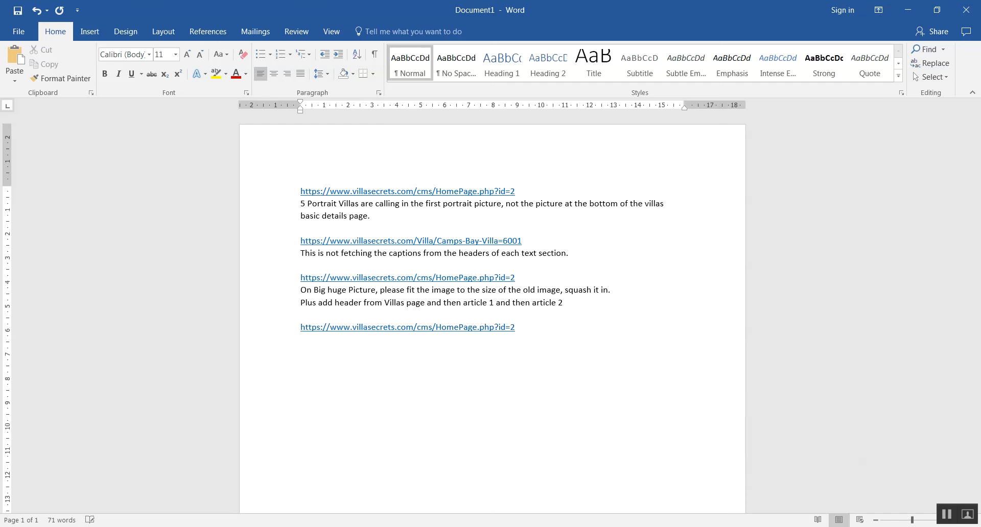
Step: Start the note below the last URL with "In the blog/magazine section 'after big picture'", correcting its typos
{"action": "type", "text": "Iin the blog "}
{"action": "type", "text": "magazine s"}
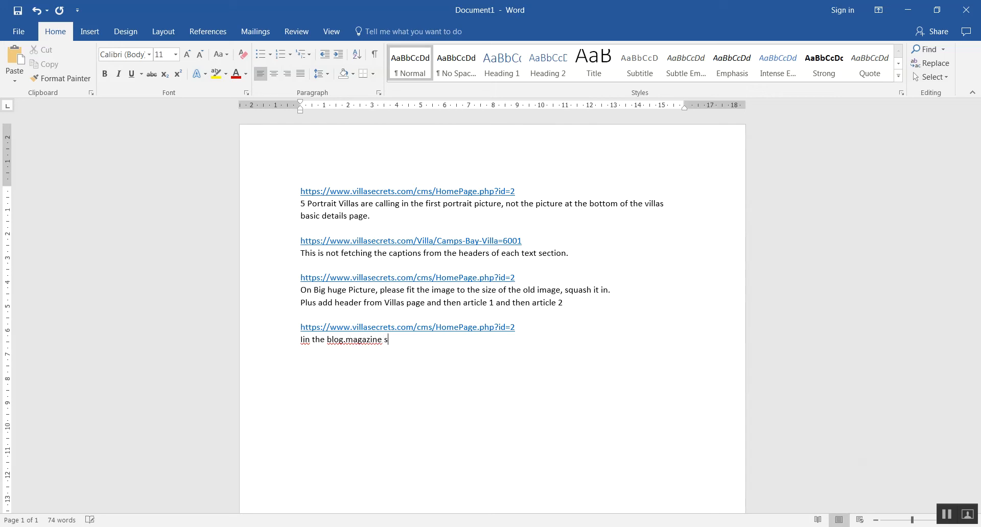
{"action": "type", "text": "ections"}
{"action": "key", "text": "BackSpace"}
{"action": "type", "text": "'after big pic ture"}
{"action": "key", "text": "BackSpace"}
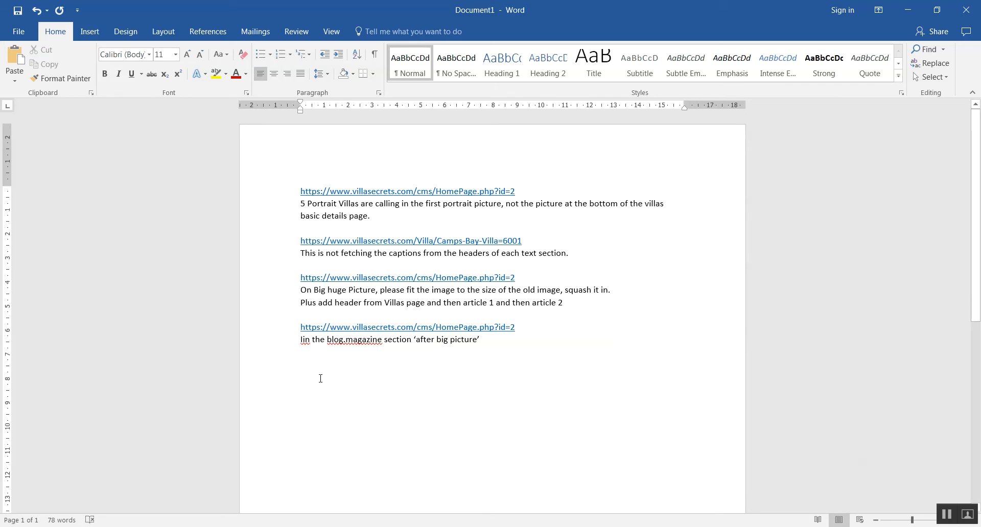
{"action": "key", "text": "BackSpace"}
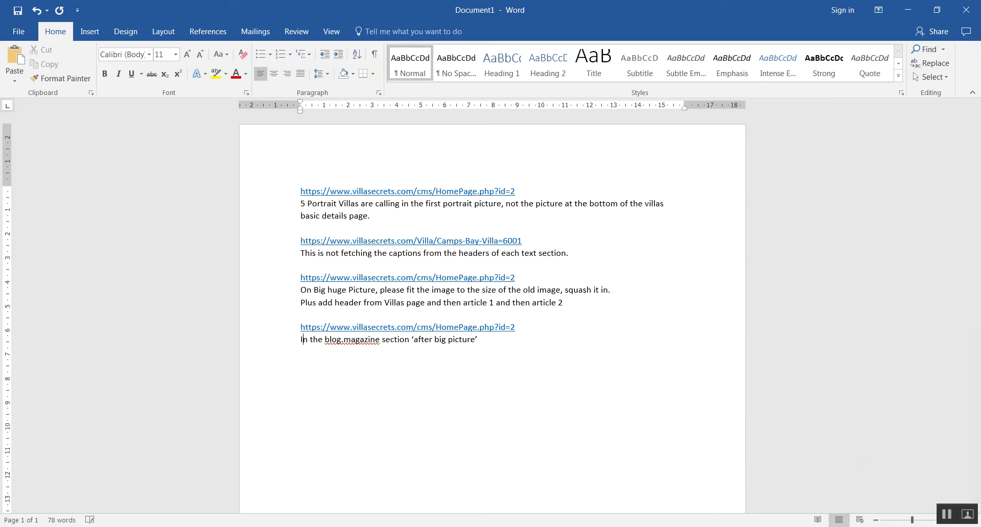
{"action": "left_click", "coordinate": [342, 339]}
{"action": "key", "text": "BackSpace"}
{"action": "type", "text": "/"}
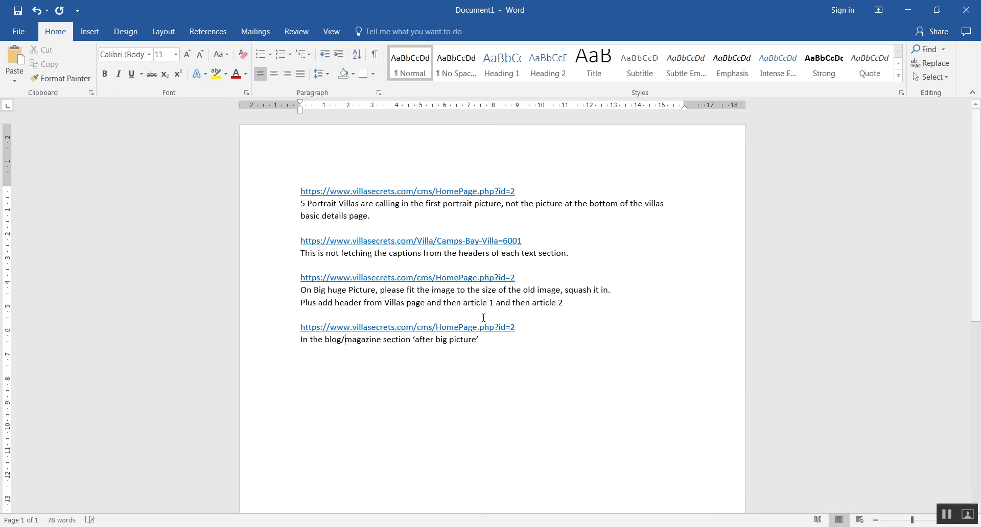
Step: Continue the note's line with "when I enter a magazine Article ID"
{"action": "left_click", "coordinate": [501, 342]}
{"action": "type", "text": "w"}
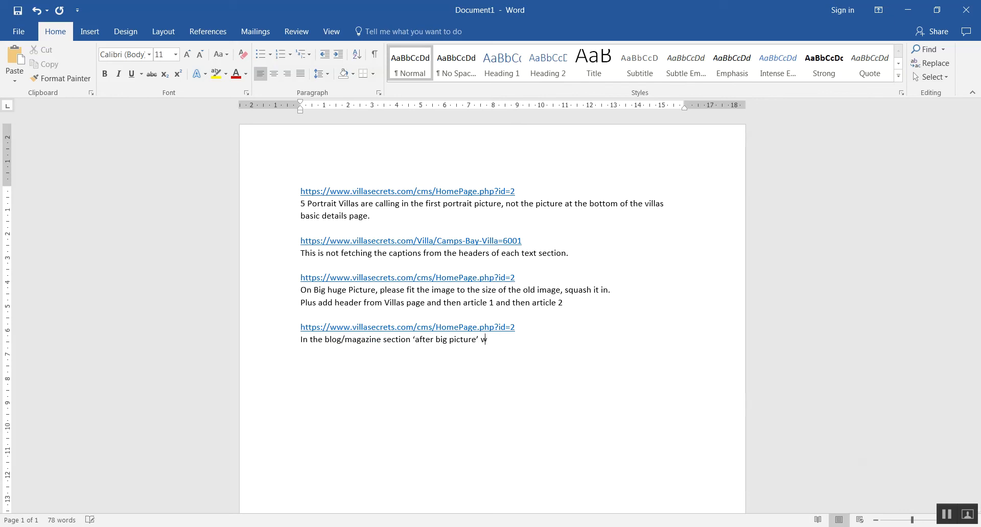
{"action": "type", "text": "hen I ent"}
{"action": "type", "text": "er "}
{"action": "type", "text": "a ma"}
{"action": "type", "text": "gazine"}
{"action": "type", "text": " URR"}
{"action": "key", "text": "BackSpace"}
{"action": "type", "text": "L"}
{"action": "key", "text": "BackSpace"}
{"action": "key", "text": "BackSpace"}
{"action": "key", "text": "BackSpace"}
{"action": "type", "text": "ID"}
{"action": "key", "text": "Left"}
{"action": "key", "text": "Left"}
{"action": "type", "text": "Art"}
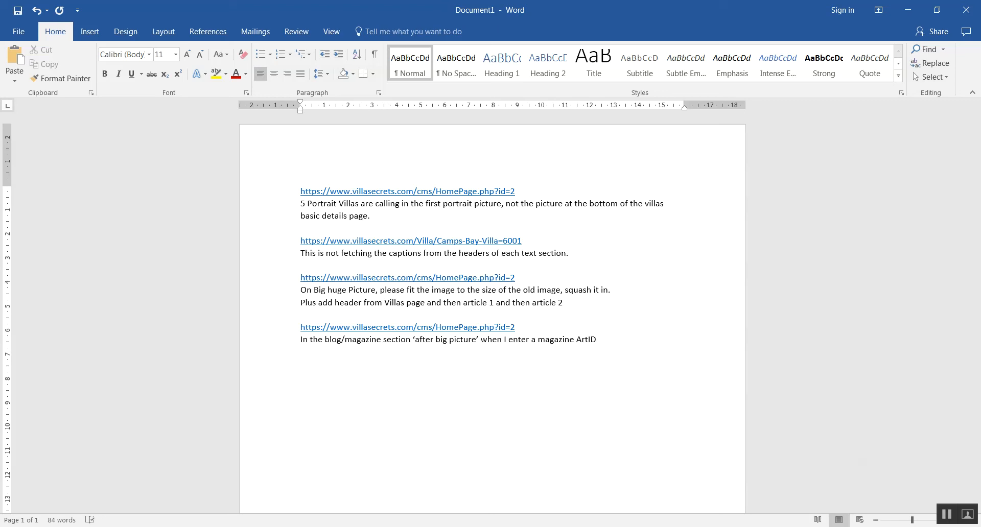
{"action": "type", "text": "icle"}
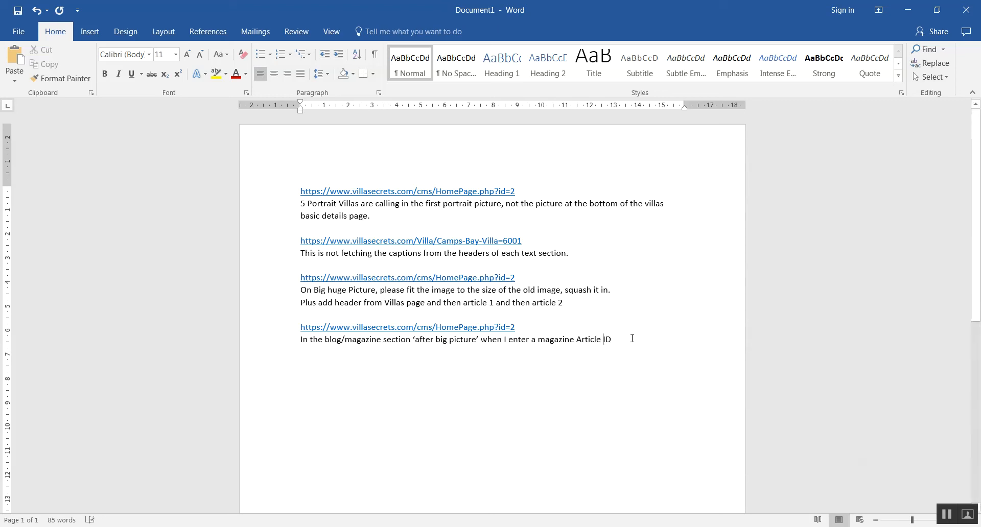
Step: Add an opening bracket after "Article ID", look up the article's ID in the CMS list of all articles and return to Word
{"action": "left_click", "coordinate": [622, 346]}
{"action": "type", "text": "("}
{"action": "key", "text": "alt+Tab"}
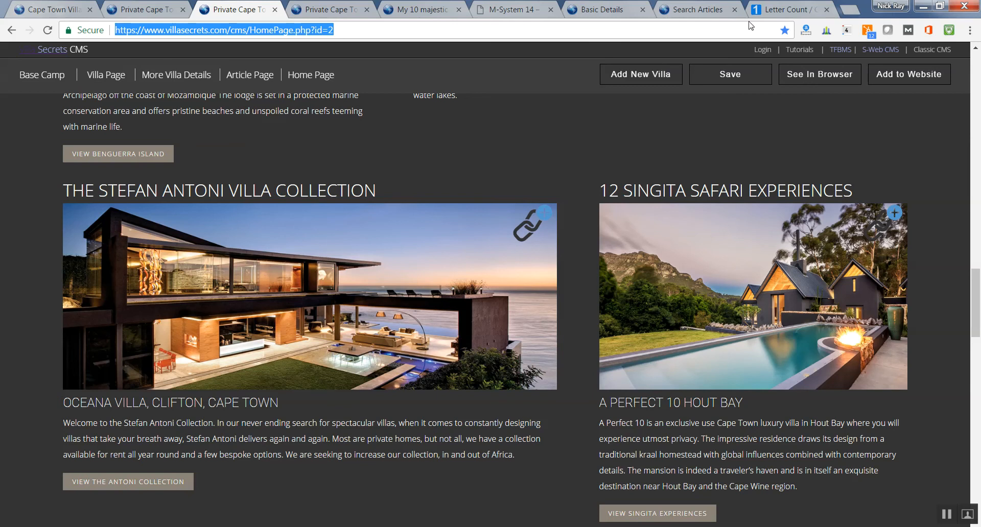
{"action": "left_click", "coordinate": [688, 6]}
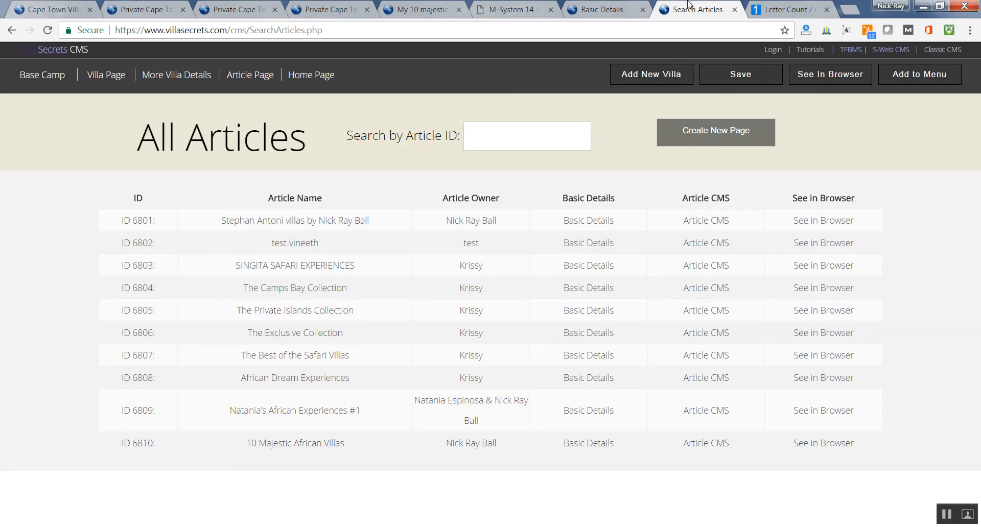
{"action": "key", "text": "alt+Tab"}
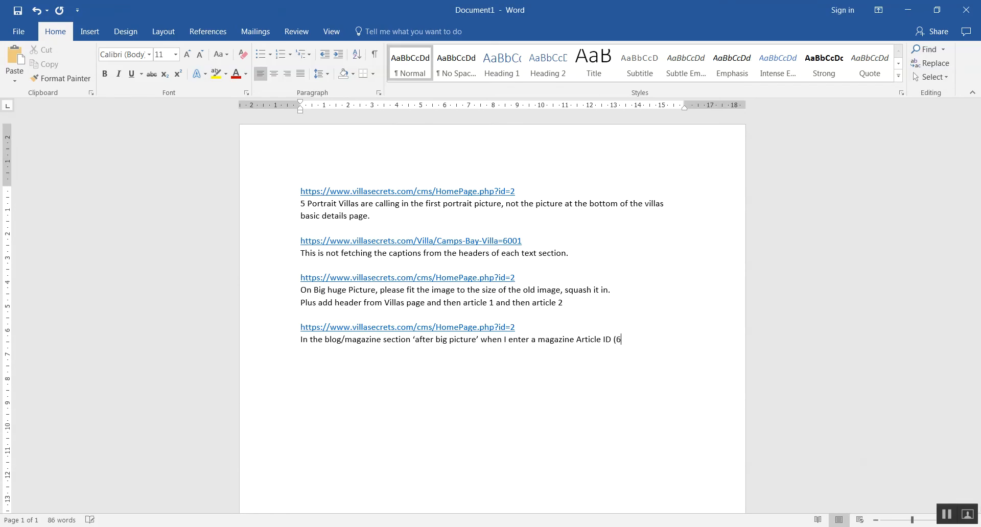
Step: Continue the note with "6810) it should import all the data from the article, picture,"
{"action": "type", "text": "6810) it should impor"}
{"action": "key", "text": "BackSpace"}
{"action": "type", "text": "rt all te d"}
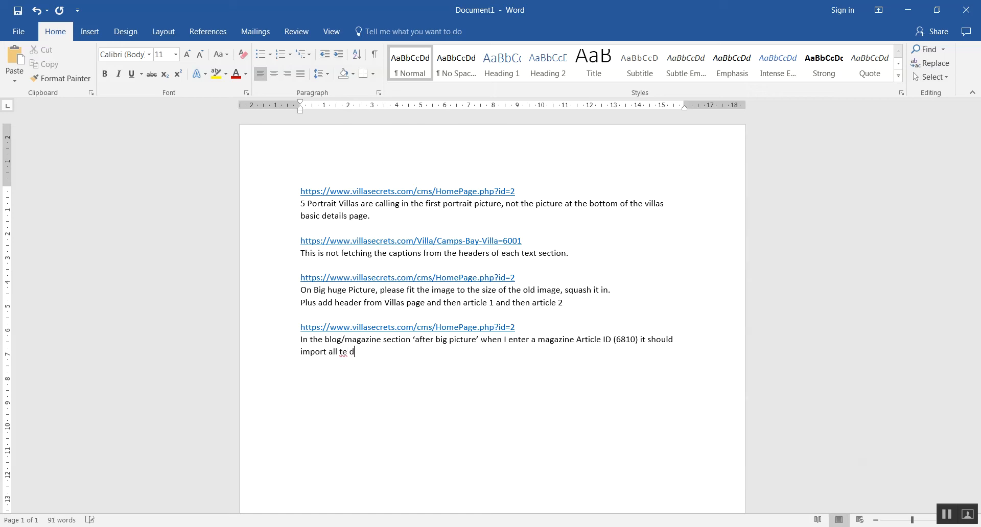
{"action": "type", "text": "ata"}
{"action": "key", "text": "BackSpace"}
{"action": "key", "text": "BackSpace"}
{"action": "key", "text": "BackSpace"}
{"action": "key", "text": "BackSpace"}
{"action": "key", "text": "BackSpace"}
{"action": "key", "text": "BackSpace"}
{"action": "type", "text": "data from the srticle, picture,"}
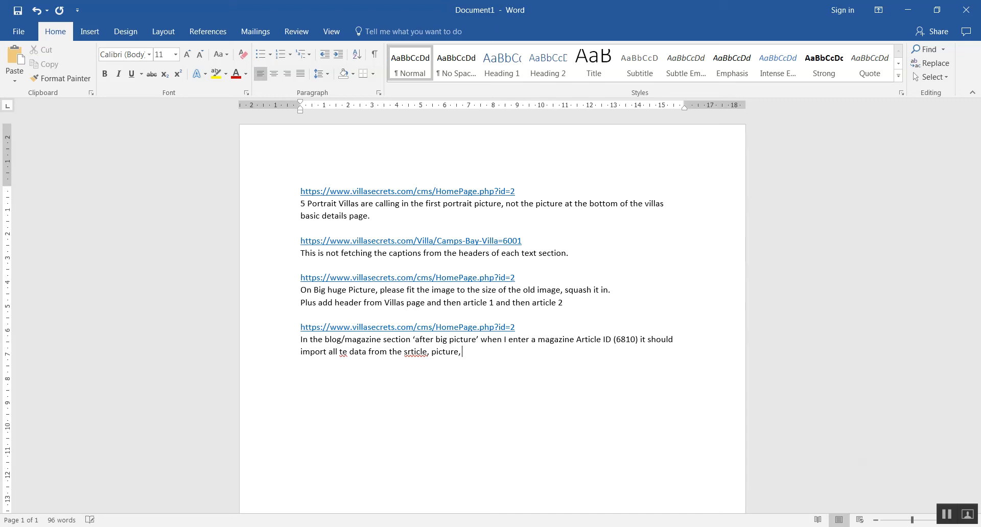
Step: Extend the list of imported data with "plus header, plus 60 words, plus name of article"
{"action": "type", "text": " plus header, plus 60 "}
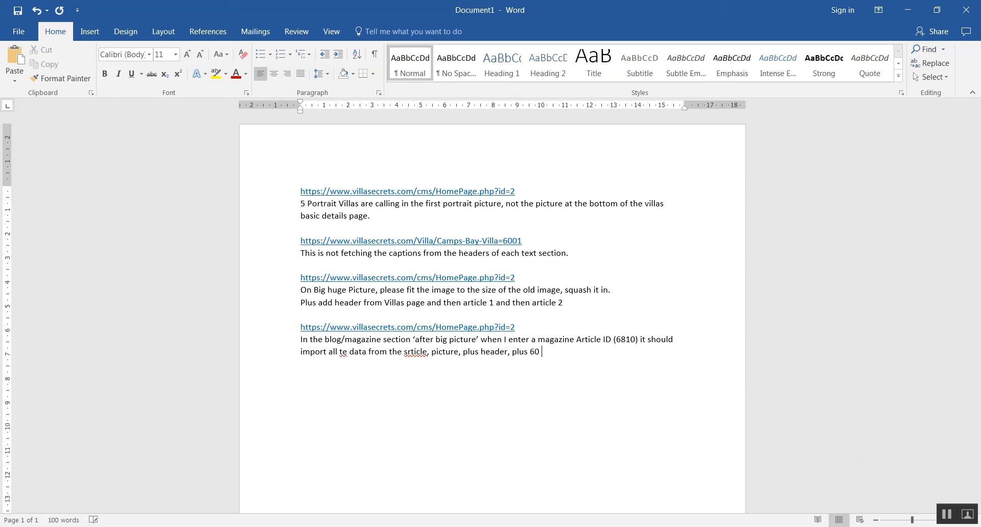
{"action": "type", "text": "words, plus name of article plus"}
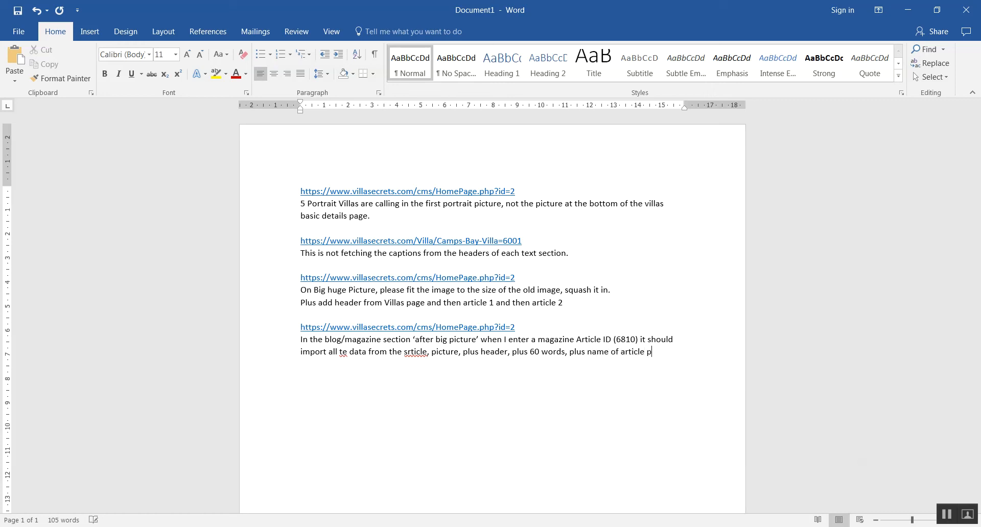
{"action": "type", "text": " location"}
{"action": "key", "text": "BackSpace"}
{"action": "key", "text": "BackSpace"}
{"action": "key", "text": "BackSpace"}
{"action": "key", "text": "BackSpace"}
{"action": "key", "text": "BackSpace"}
{"action": "key", "text": "BackSpace"}
{"action": "key", "text": "BackSpace"}
{"action": "key", "text": "BackSpace"}
{"action": "key", "text": "BackSpace"}
{"action": "key", "text": "BackSpace"}
{"action": "key", "text": "BackSpace"}
{"action": "key", "text": "BackSpace"}
{"action": "key", "text": "BackSpace"}
{"action": "type", "text": "."}
Step: Check the Basic Details page of article 6810 in the browser, return to Word and add ", and name of article author" to the note
{"action": "key", "text": "alt+Tab"}
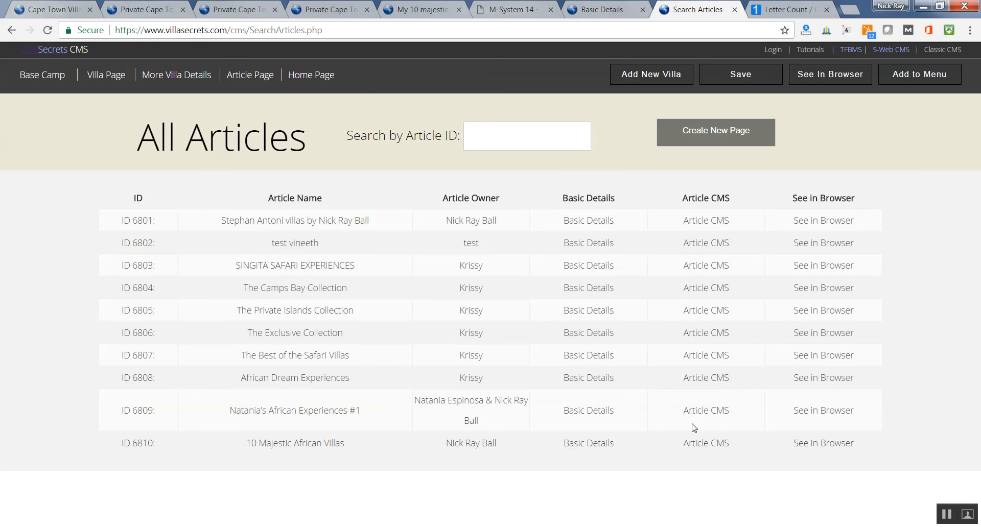
{"action": "left_click", "coordinate": [602, 447]}
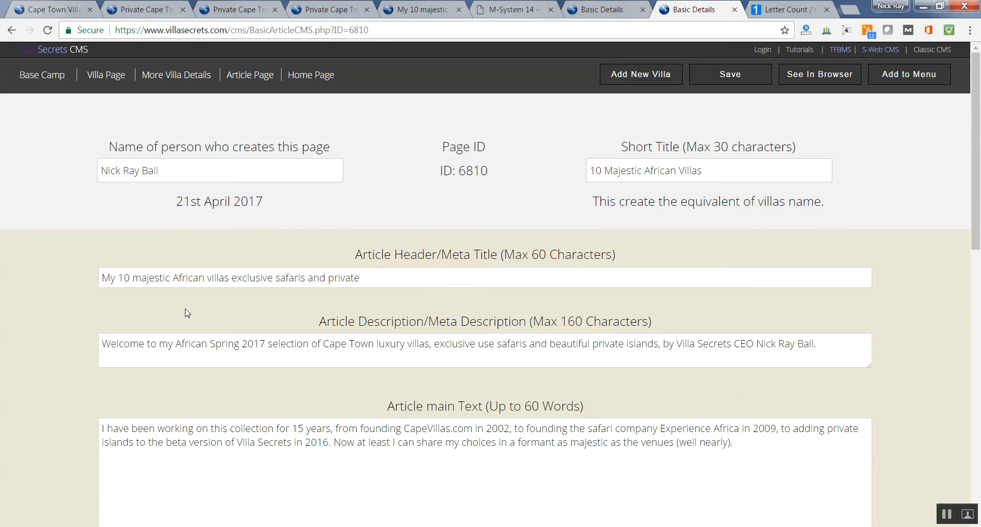
{"action": "left_click", "coordinate": [460, 526]}
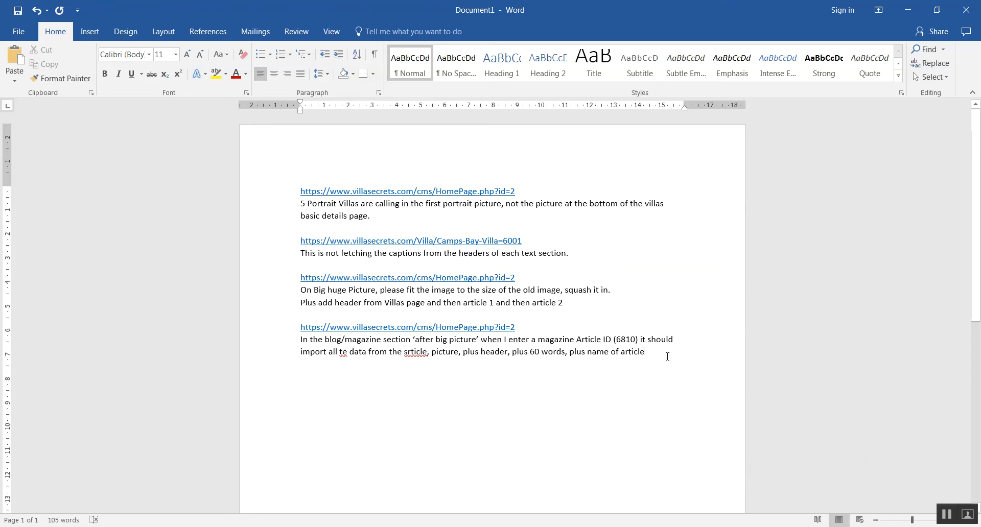
{"action": "left_click", "coordinate": [675, 357]}
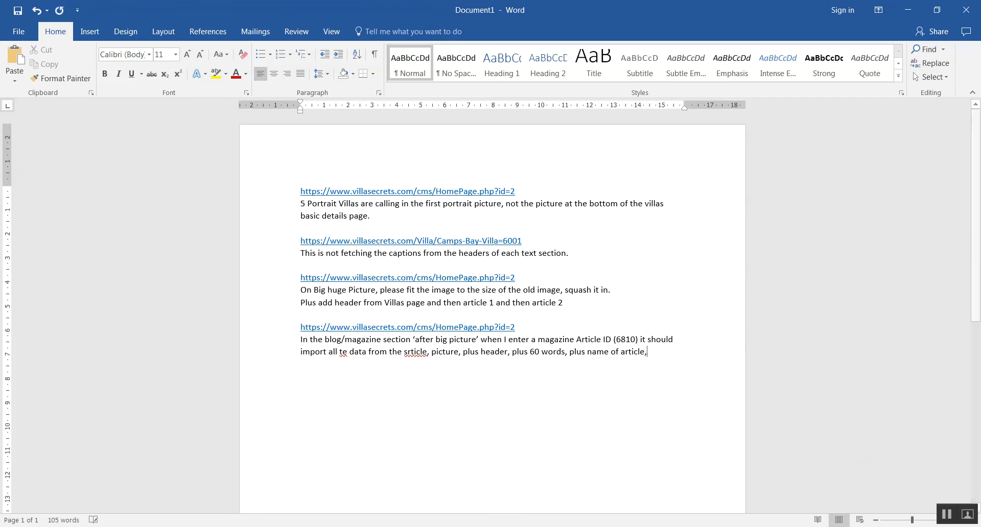
{"action": "type", "text": ", and name "}
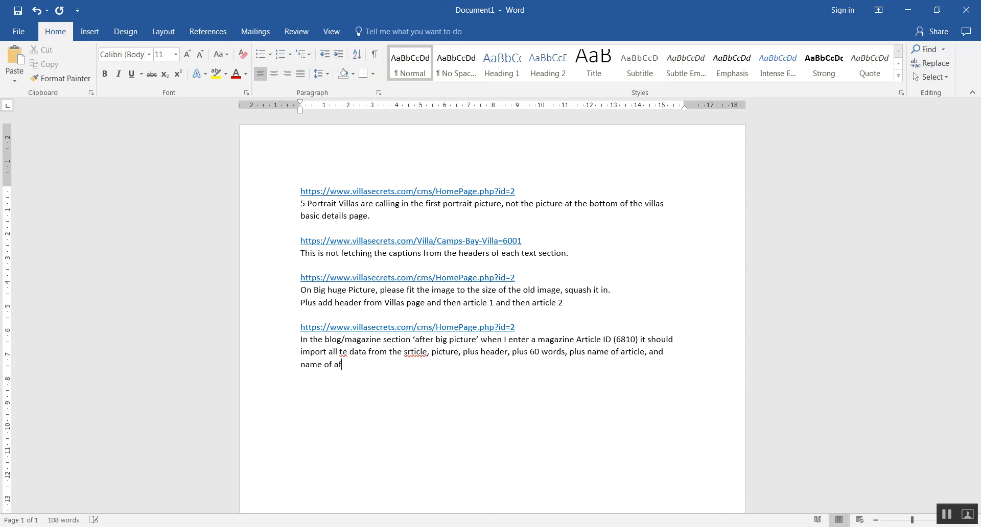
{"action": "type", "text": "of africle author"}
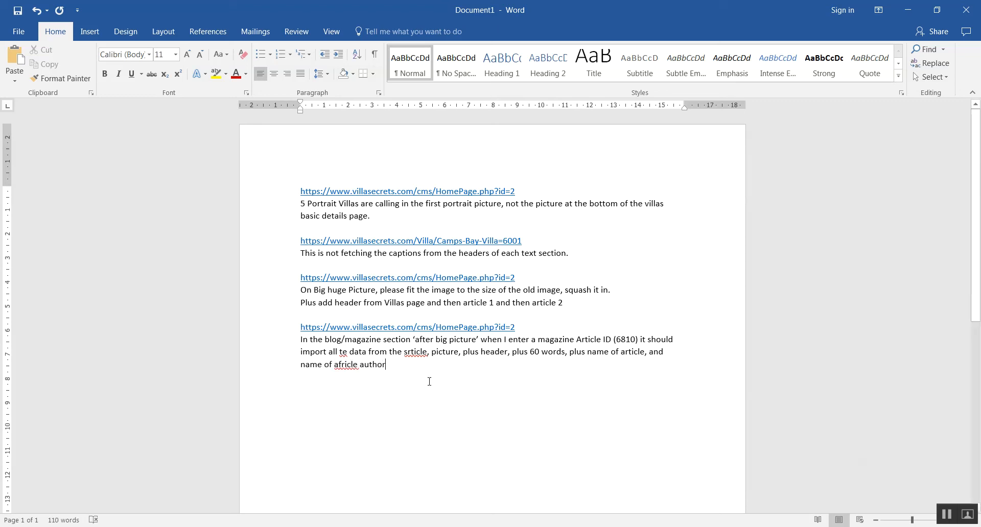
Step: Correct the misspelled words in the last note to read "article author", "the data" and "the article"
{"action": "right_click", "coordinate": [341, 365]}
{"action": "mouse_move", "coordinate": [306, 379]}
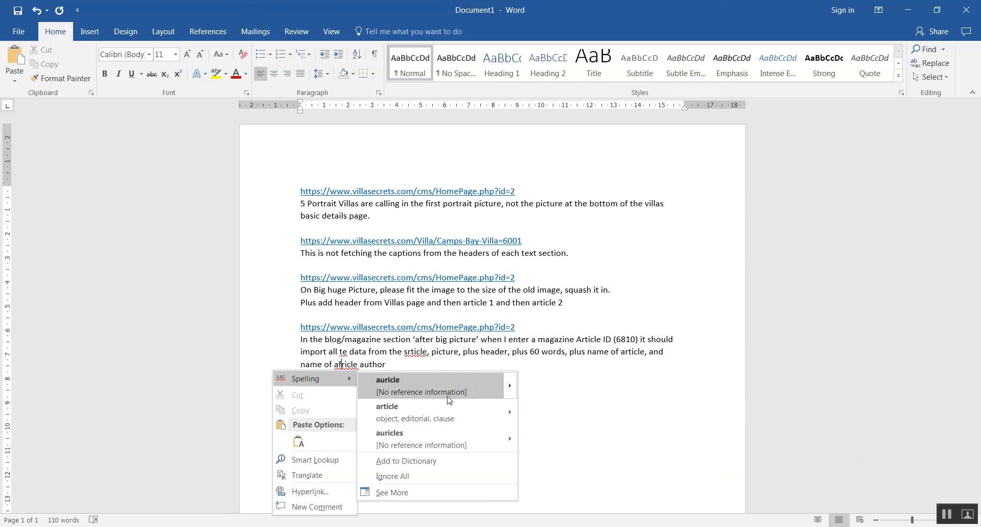
{"action": "left_click", "coordinate": [422, 409]}
{"action": "type", "text": "h"}
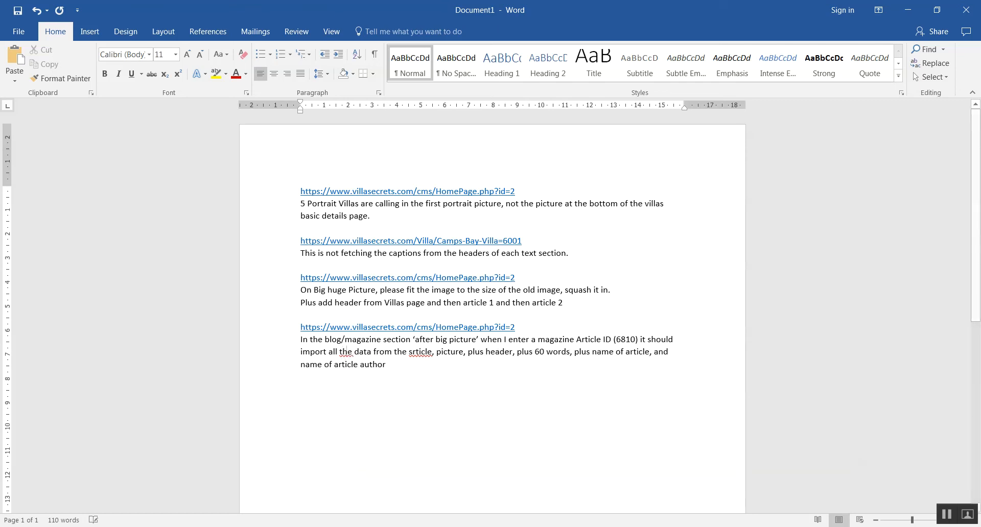
{"action": "right_click", "coordinate": [421, 348]}
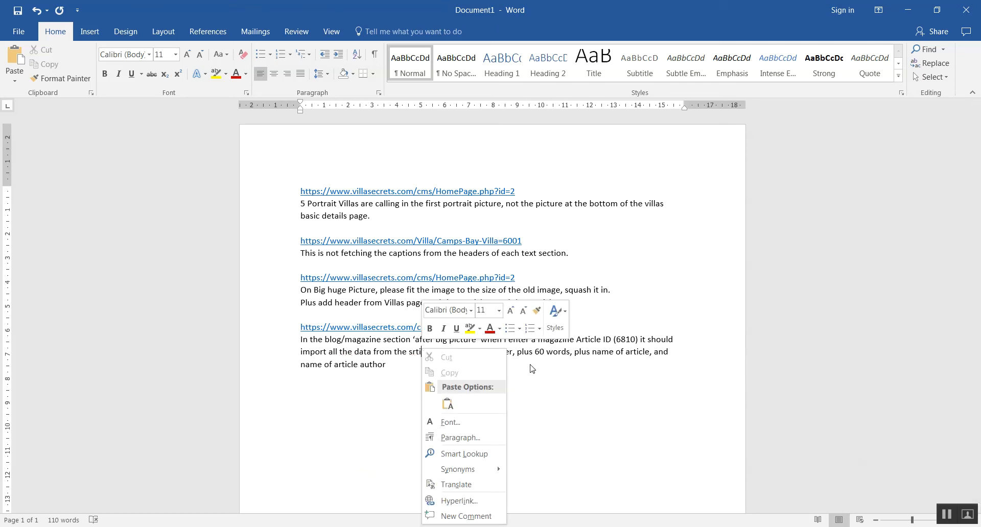
{"action": "key", "text": "Escape"}
{"action": "key", "text": "Delete"}
{"action": "key", "text": "Delete"}
{"action": "key", "text": "Delete"}
{"action": "key", "text": "Delete"}
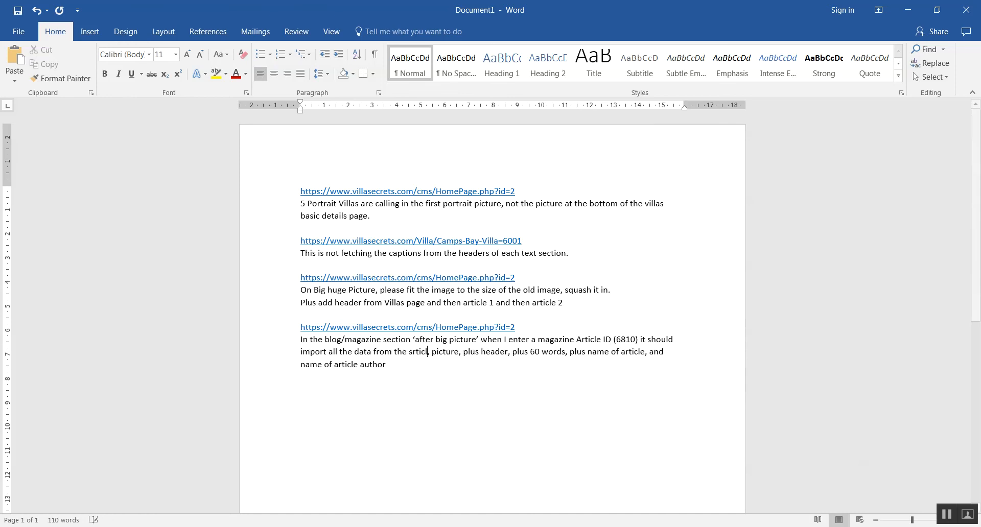
{"action": "key", "text": "BackSpace"}
{"action": "key", "text": "BackSpace"}
{"action": "key", "text": "BackSpace"}
{"action": "type", "text": "article"}
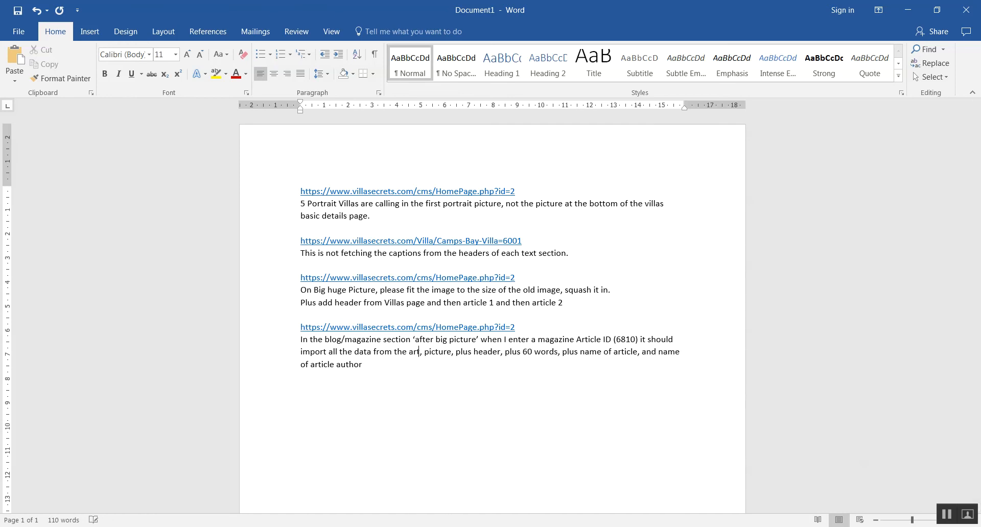
Step: End the last note with a full stop and begin a new line
{"action": "left_click", "coordinate": [426, 373]}
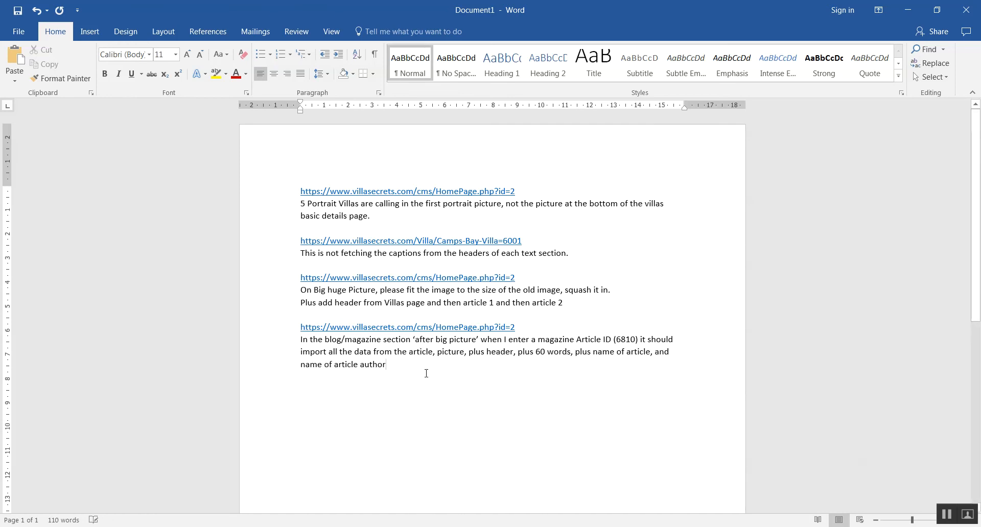
{"action": "type", "text": "."}
{"action": "key", "text": "Return"}
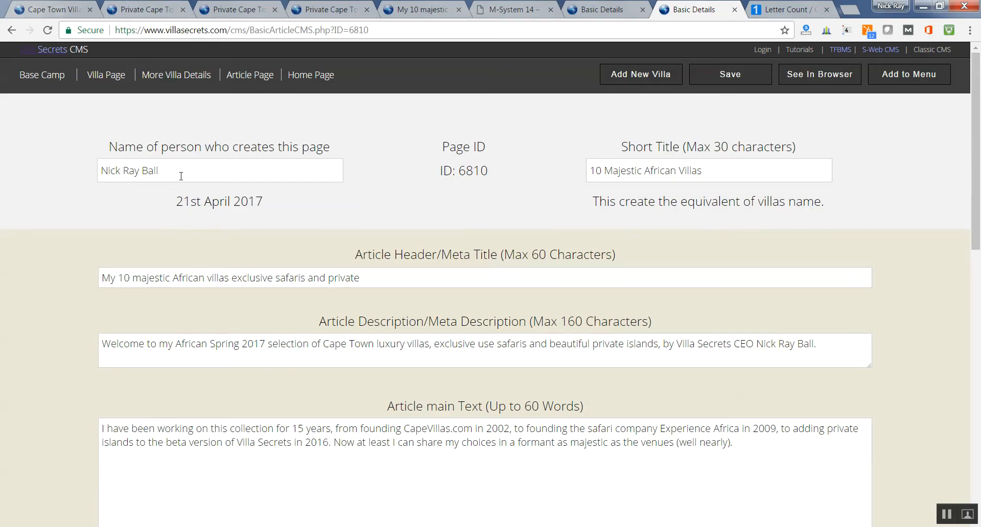
Step: Switch to the browser, move article 6810's Basic Details tab beside the home page editor's tab and return to that editor
{"action": "left_click", "coordinate": [132, 7]}
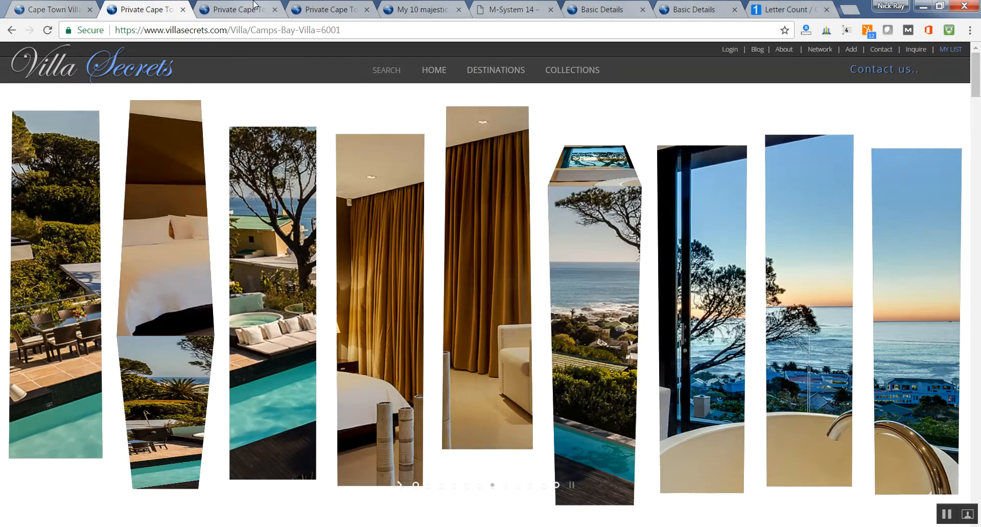
{"action": "left_click", "coordinate": [195, 6]}
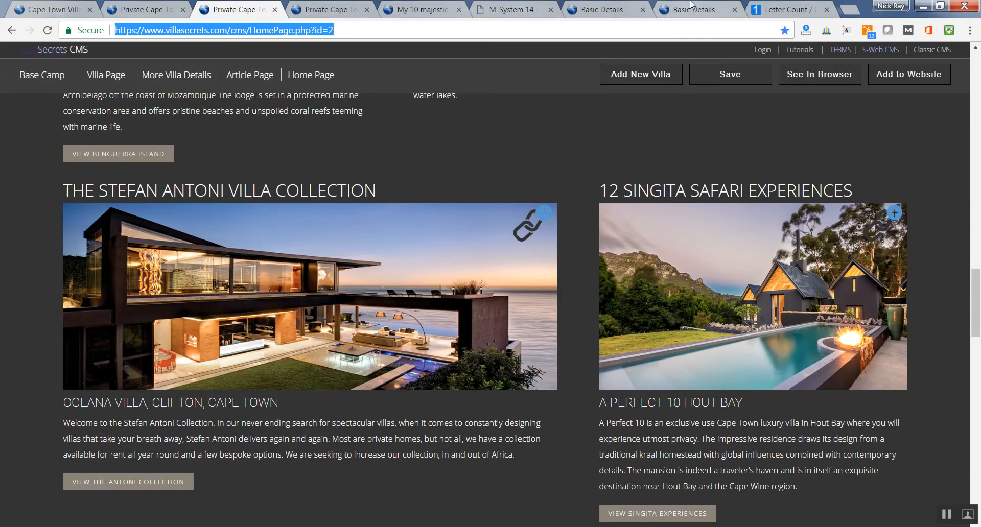
{"action": "left_click_drag", "start_coordinate": [692, 6], "coordinate": [311, 6]}
{"action": "left_click", "coordinate": [259, 5]}
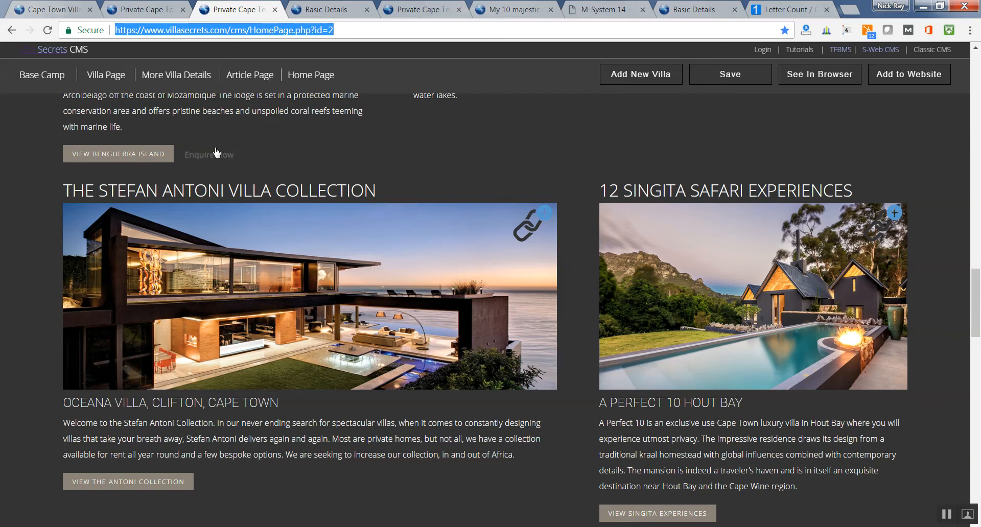
Step: Select the heading "The Stefan Antoni Villa Collection" in the home page editor
{"action": "left_click", "coordinate": [65, 189]}
{"action": "left_click_drag", "start_coordinate": [65, 189], "coordinate": [379, 182]}
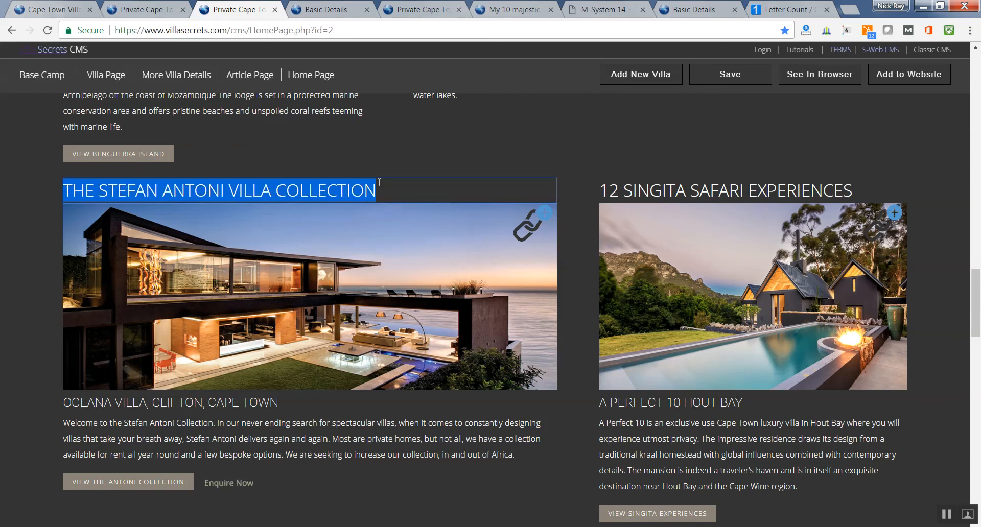
Step: Compare the article's short title with the Stefan Antoni Villa Collection heading on the home page
{"action": "left_click", "coordinate": [326, 7]}
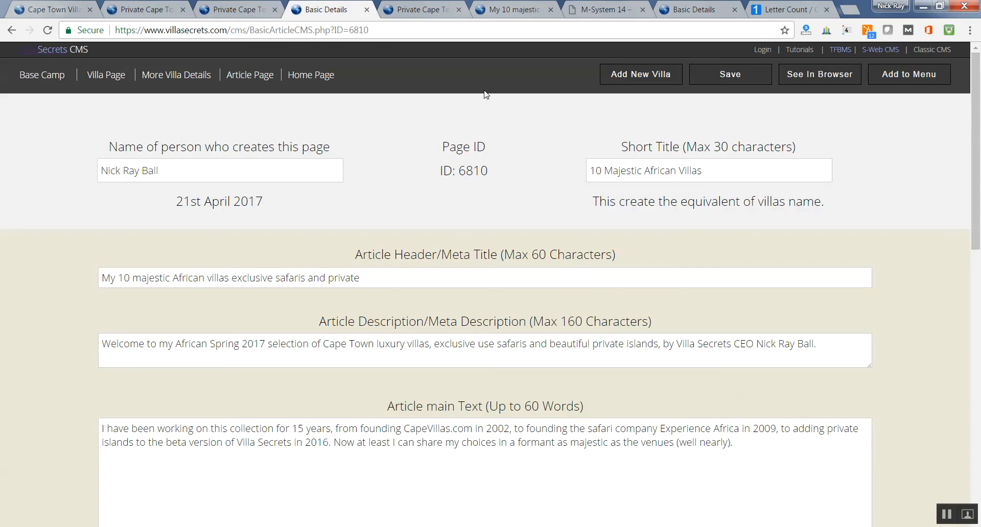
{"action": "left_click", "coordinate": [698, 172]}
{"action": "left_click_drag", "start_coordinate": [698, 172], "coordinate": [586, 174]}
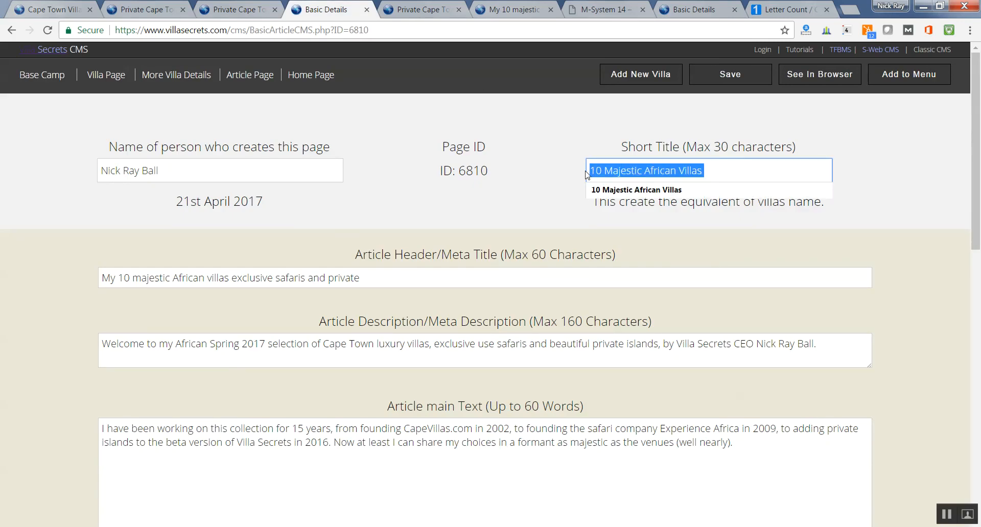
{"action": "left_click", "coordinate": [246, 8]}
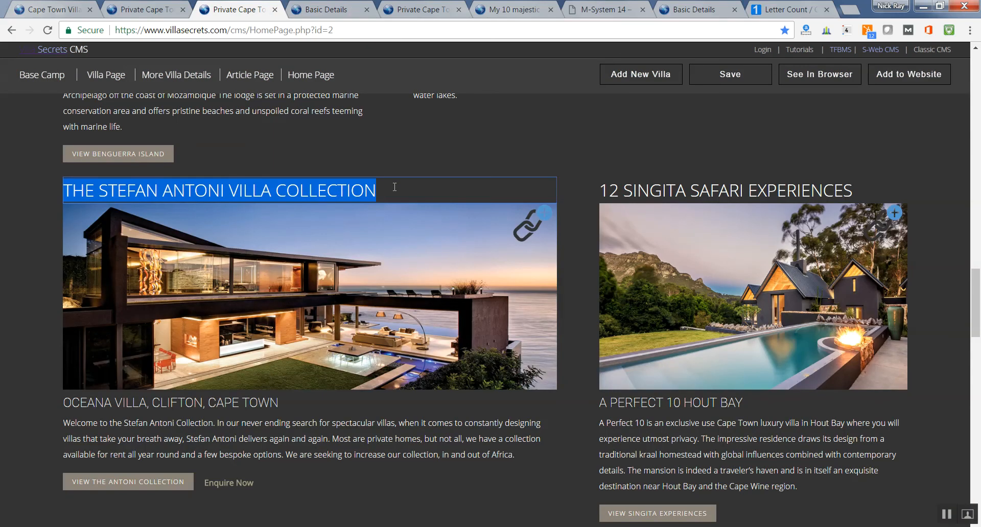
{"action": "left_click", "coordinate": [394, 187]}
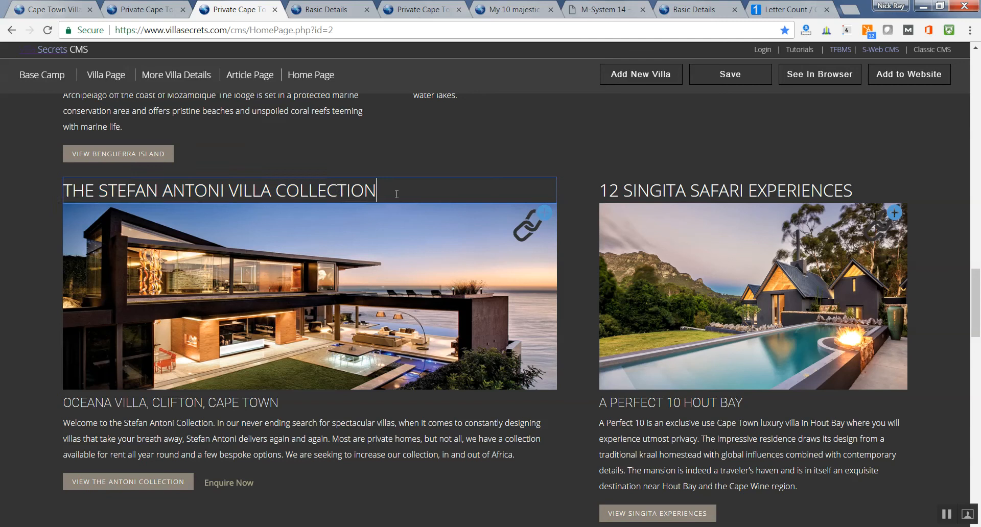
Step: Submit article ID 6810 as the link for the Stefan Antoni Villa Collection block on the home page
{"action": "left_click_drag", "start_coordinate": [396, 194], "coordinate": [62, 192]}
{"action": "left_click", "coordinate": [526, 224]}
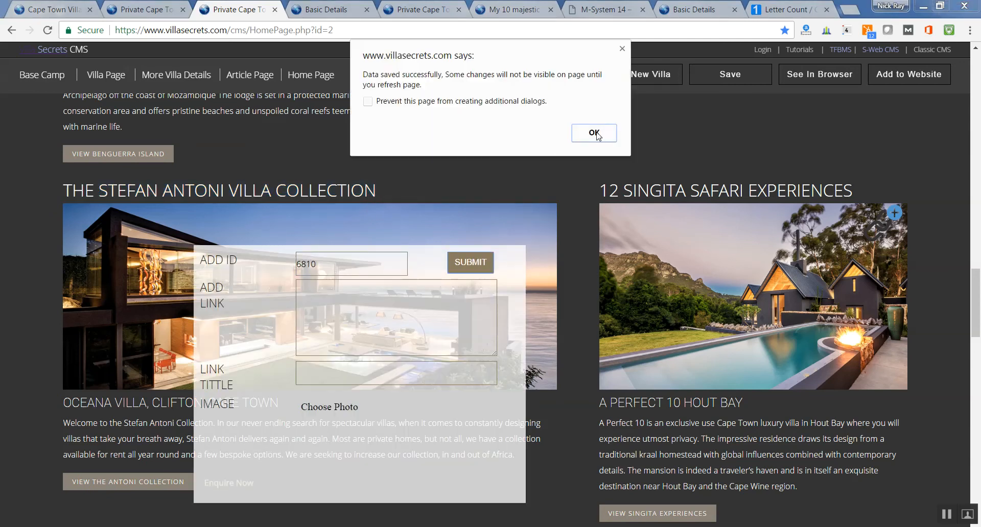
{"action": "left_click", "coordinate": [594, 133]}
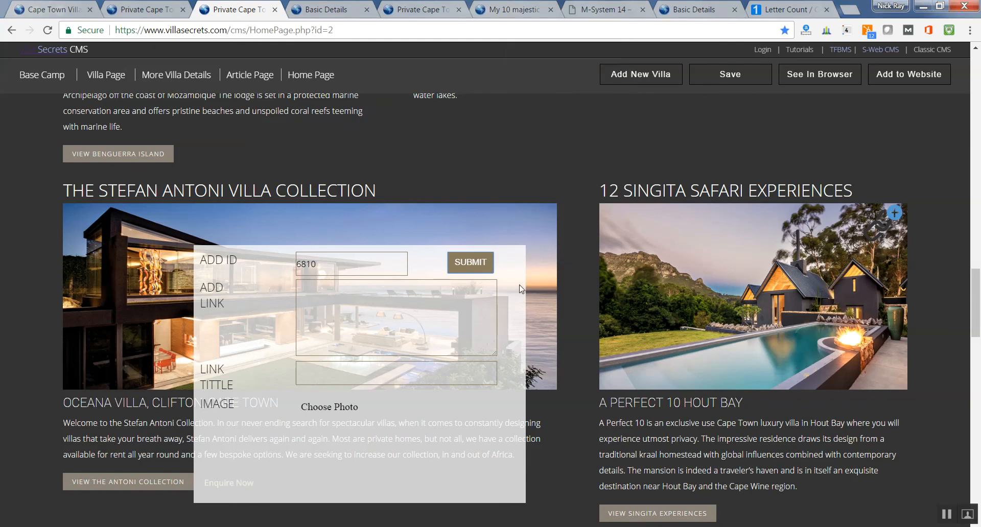
{"action": "left_click", "coordinate": [276, 192]}
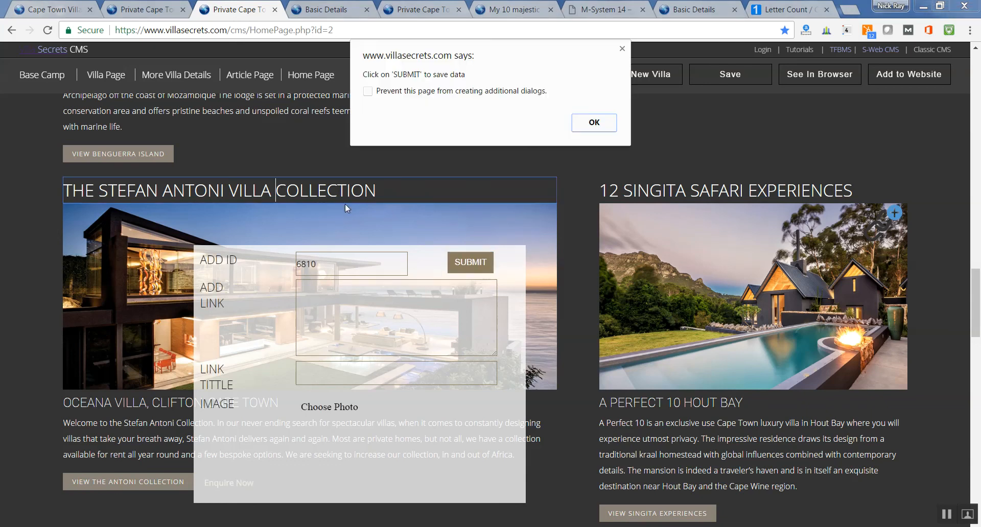
{"action": "left_click", "coordinate": [601, 124]}
{"action": "left_click", "coordinate": [572, 134]}
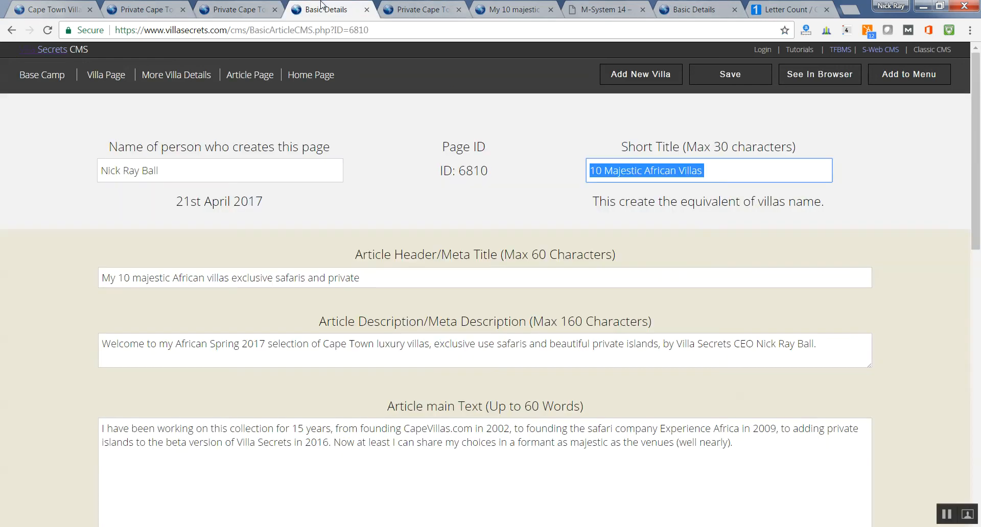
Step: Open the full article view of article 6810 and highlight the first property's heading
{"action": "left_click", "coordinate": [321, 10]}
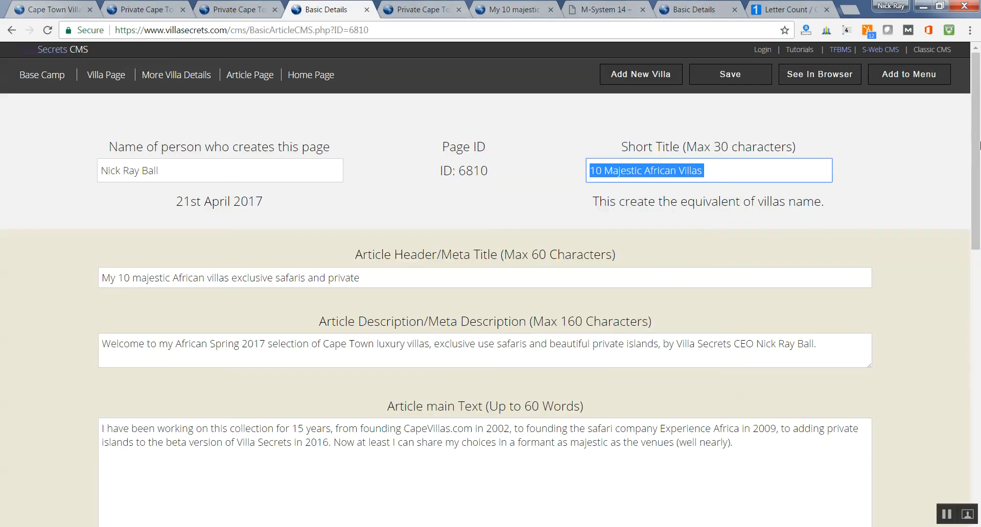
{"action": "left_click_drag", "start_coordinate": [979, 146], "coordinate": [978, 59]}
{"action": "mouse_move", "coordinate": [240, 77]}
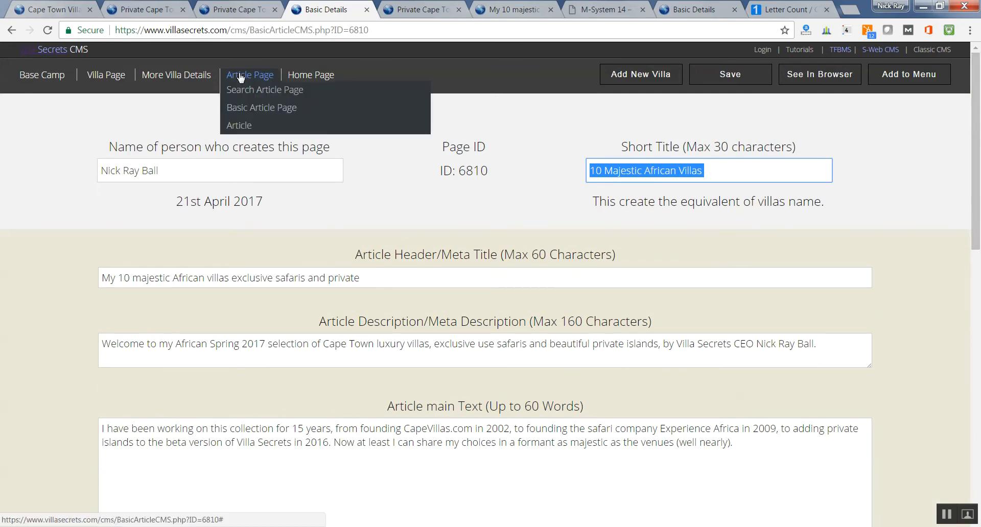
{"action": "left_click", "coordinate": [245, 125]}
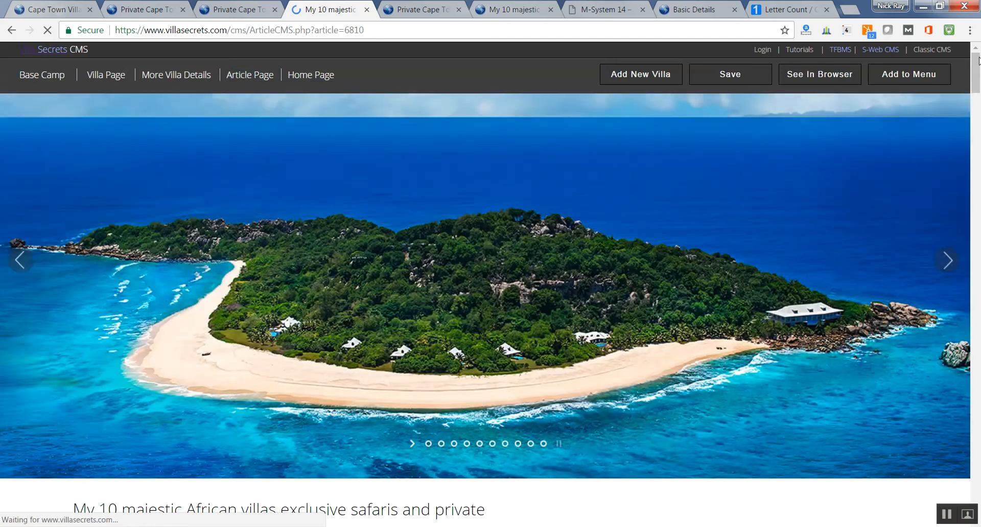
{"action": "left_click_drag", "start_coordinate": [976, 58], "coordinate": [977, 67]}
{"action": "scroll", "coordinate": [412, 211], "scroll_direction": "down", "scroll_amount": 10}
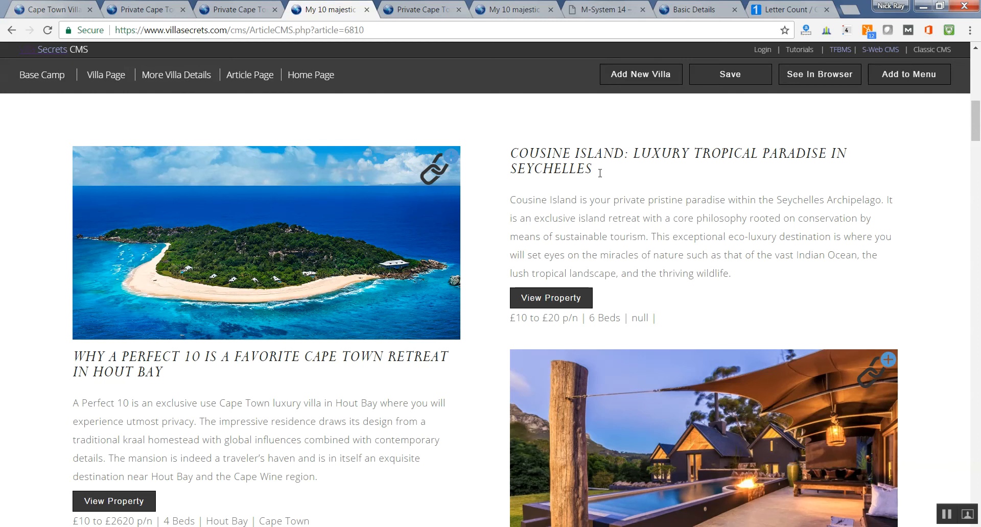
{"action": "left_click_drag", "start_coordinate": [599, 173], "coordinate": [502, 155]}
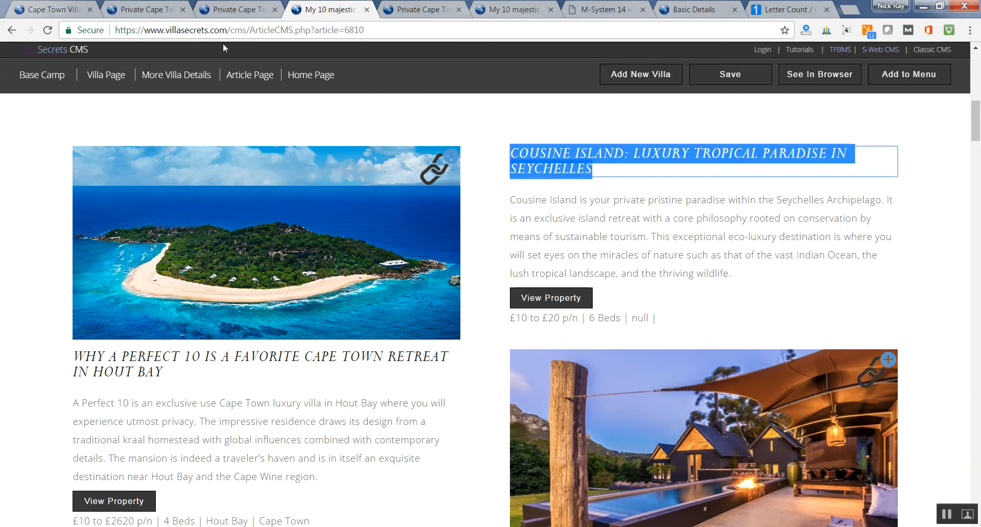
Step: Compare the Oceana Villa subtitle on the home page with the first property heading in the article
{"action": "left_click", "coordinate": [247, 5]}
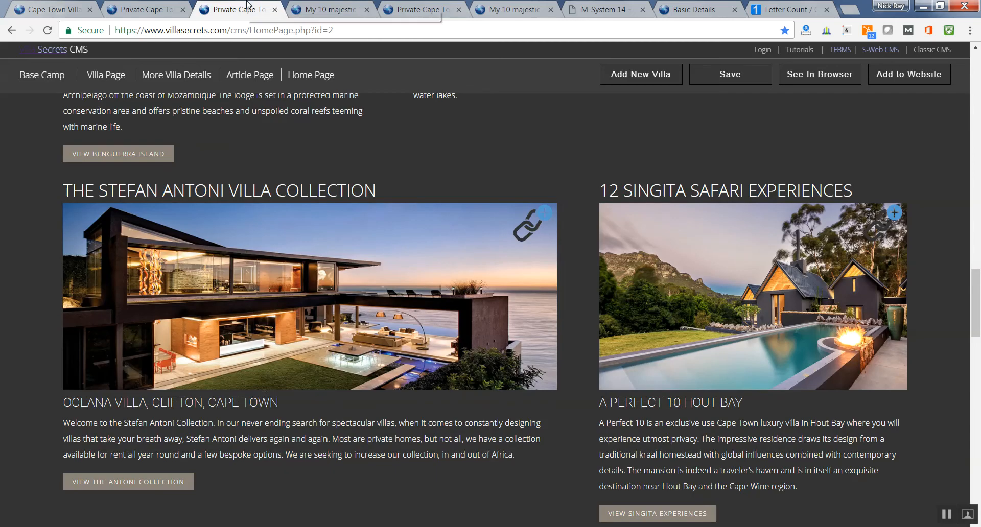
{"action": "left_click_drag", "start_coordinate": [280, 404], "coordinate": [109, 393]}
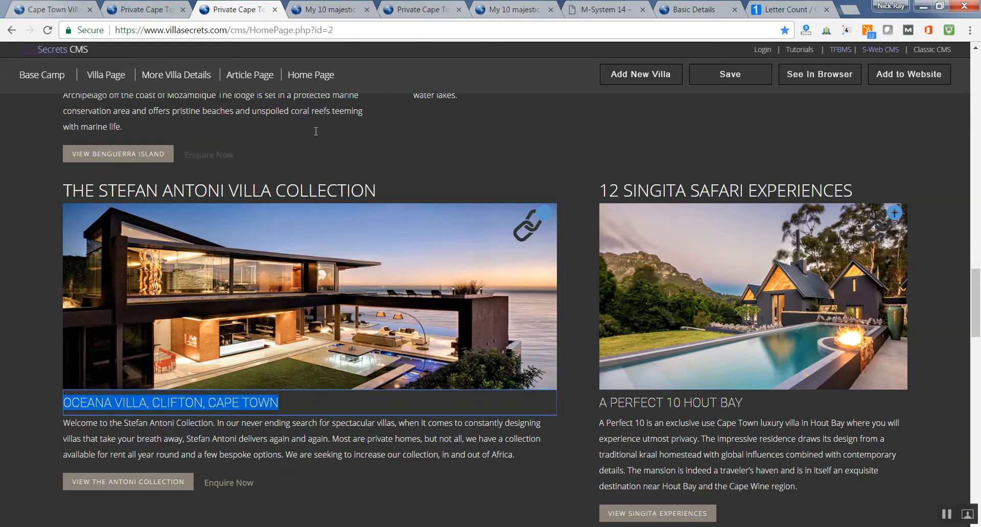
{"action": "left_click", "coordinate": [322, 6]}
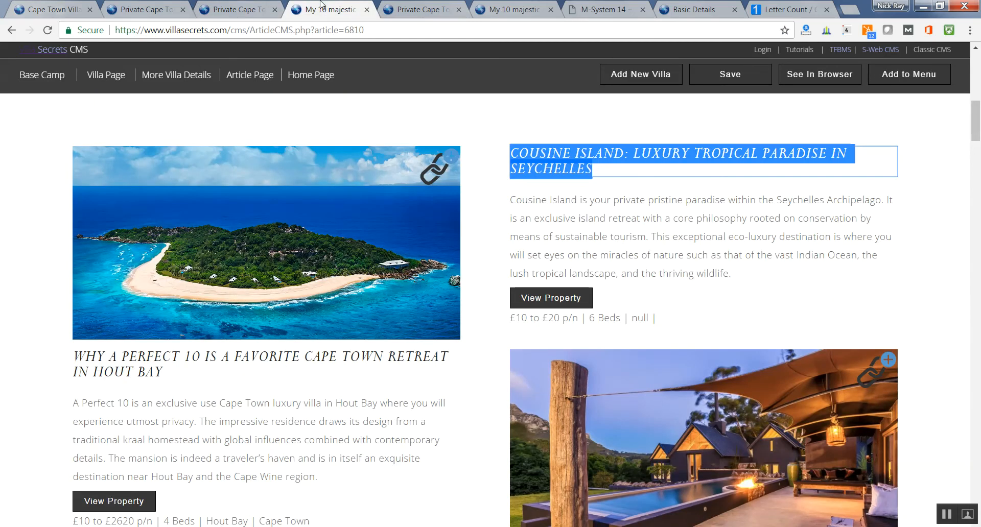
{"action": "left_click", "coordinate": [256, 6]}
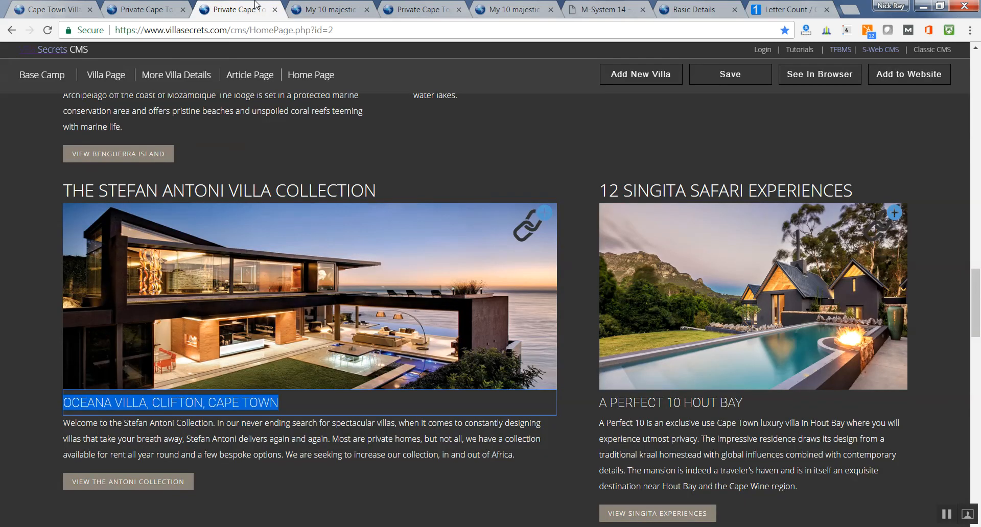
{"action": "left_click", "coordinate": [333, 5]}
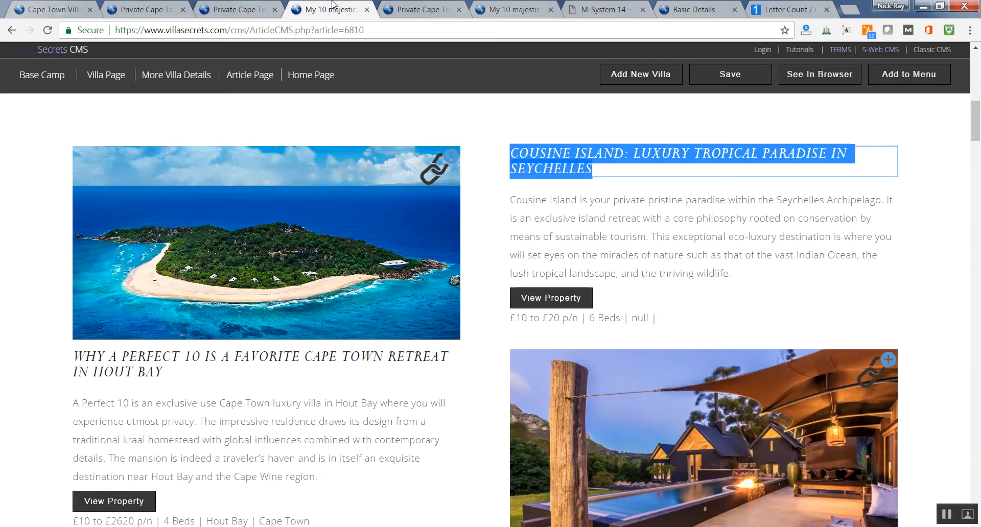
{"action": "left_click", "coordinate": [231, 4]}
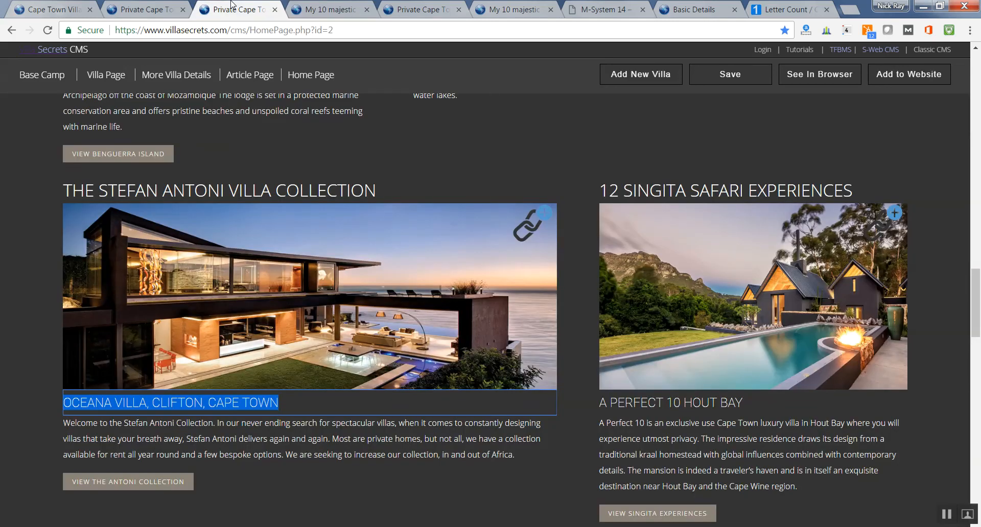
{"action": "left_click", "coordinate": [321, 4]}
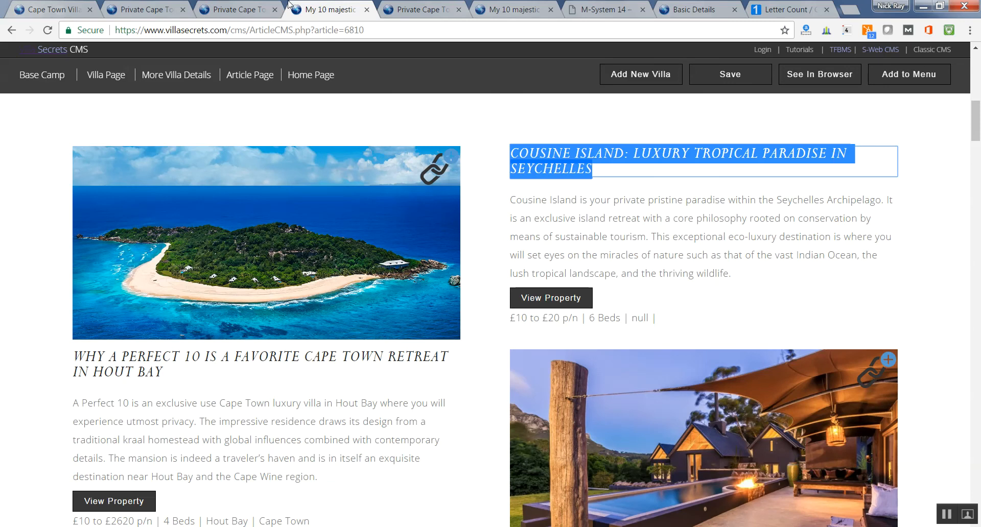
{"action": "left_click", "coordinate": [242, 5]}
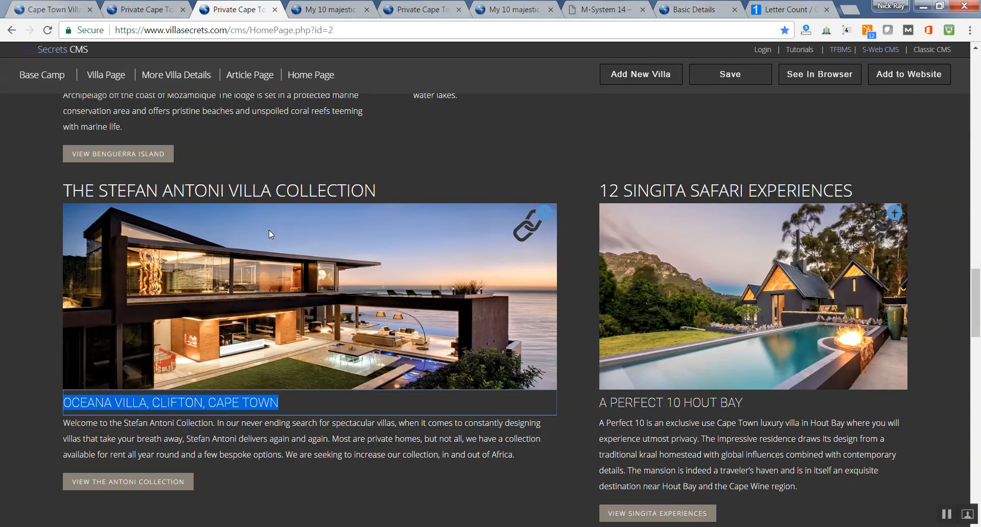
Step: Compare the Stefan Antoni block's description on the home page with the article's main text in its basic details
{"action": "double_click", "coordinate": [158, 423]}
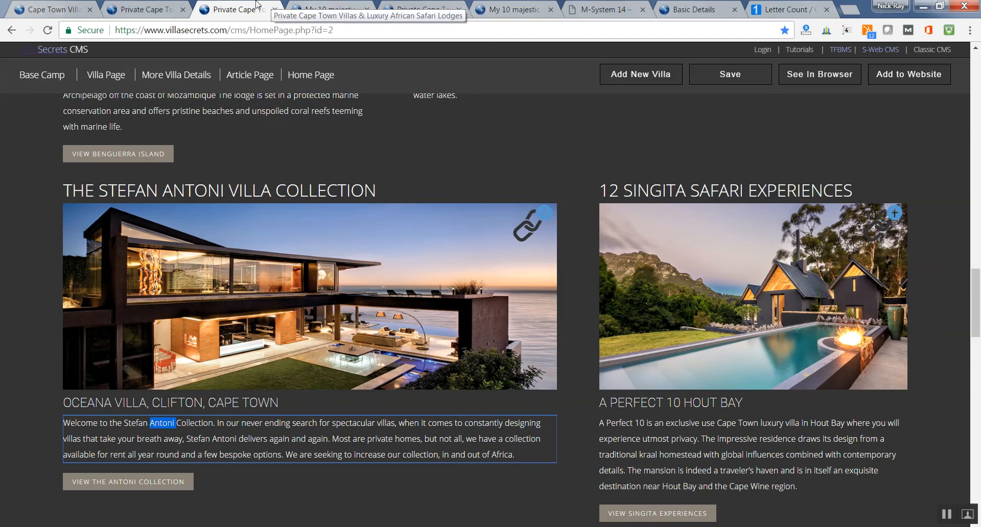
{"action": "left_click", "coordinate": [318, 4]}
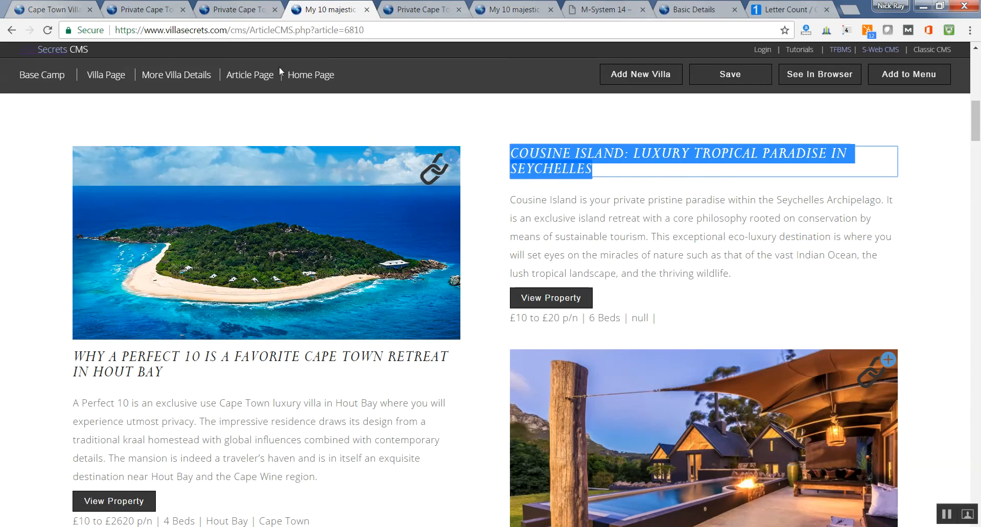
{"action": "mouse_move", "coordinate": [251, 76]}
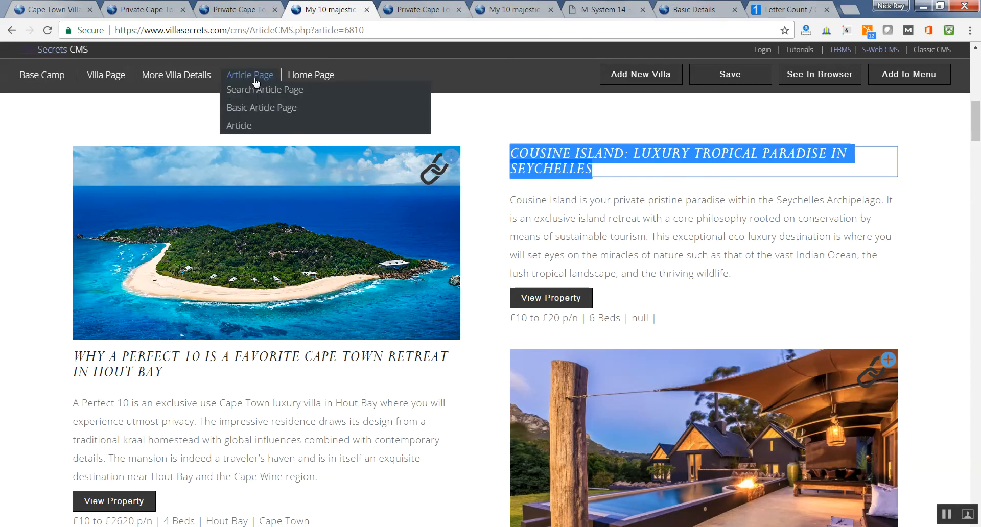
{"action": "left_click", "coordinate": [265, 107]}
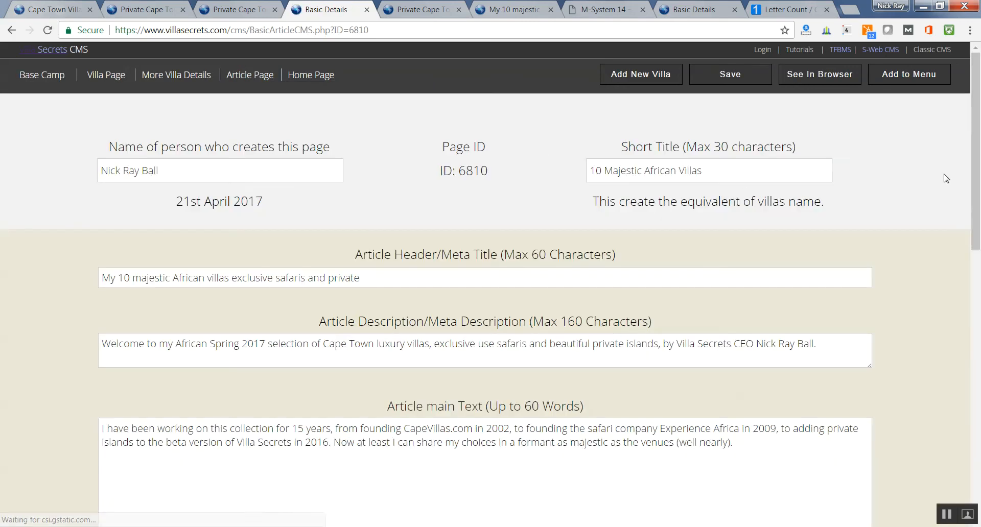
{"action": "scroll", "coordinate": [828, 291], "scroll_direction": "down", "scroll_amount": 3}
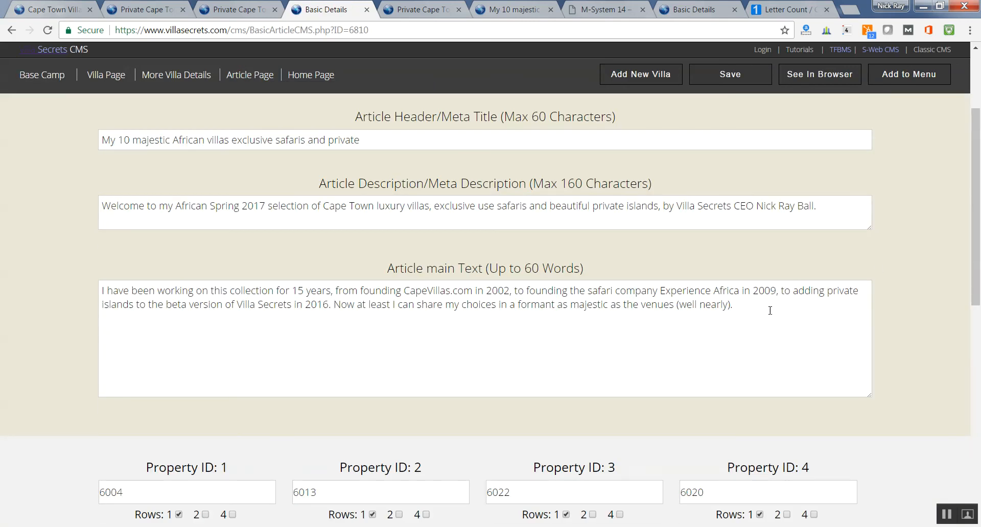
{"action": "left_click_drag", "start_coordinate": [769, 311], "coordinate": [51, 274]}
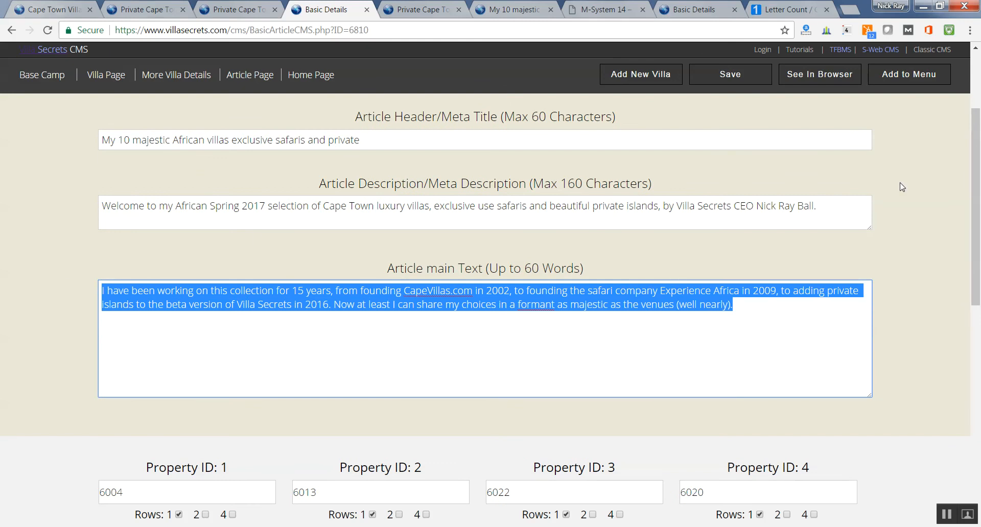
Step: Examine the article's header/meta title in the basic details against the home page block
{"action": "left_click_drag", "start_coordinate": [978, 162], "coordinate": [980, 105]}
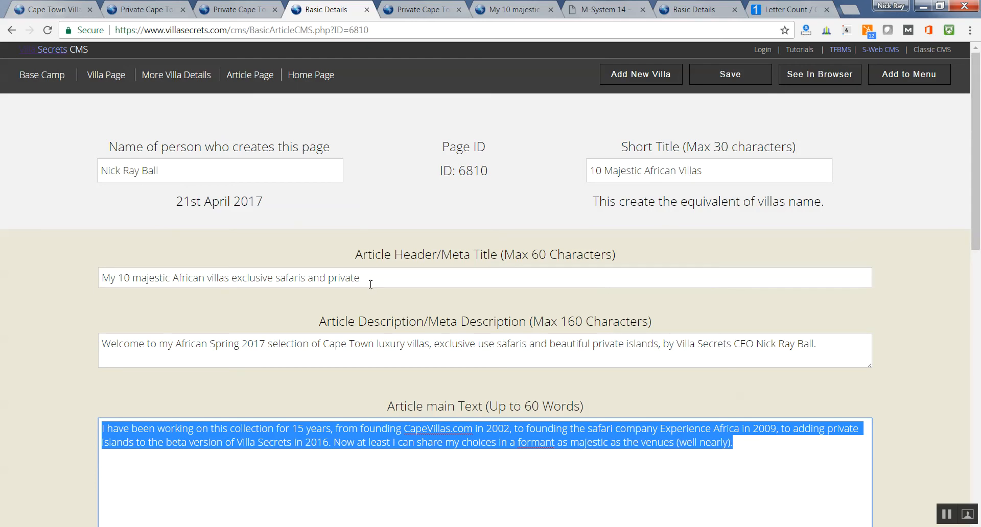
{"action": "left_click_drag", "start_coordinate": [368, 277], "coordinate": [74, 283]}
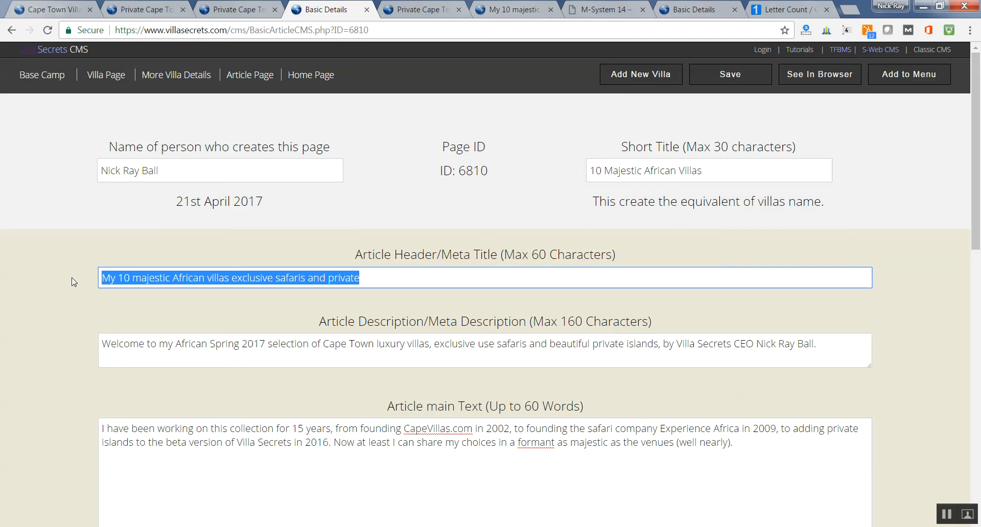
{"action": "left_click", "coordinate": [374, 277]}
{"action": "left_click_drag", "start_coordinate": [374, 277], "coordinate": [64, 273]}
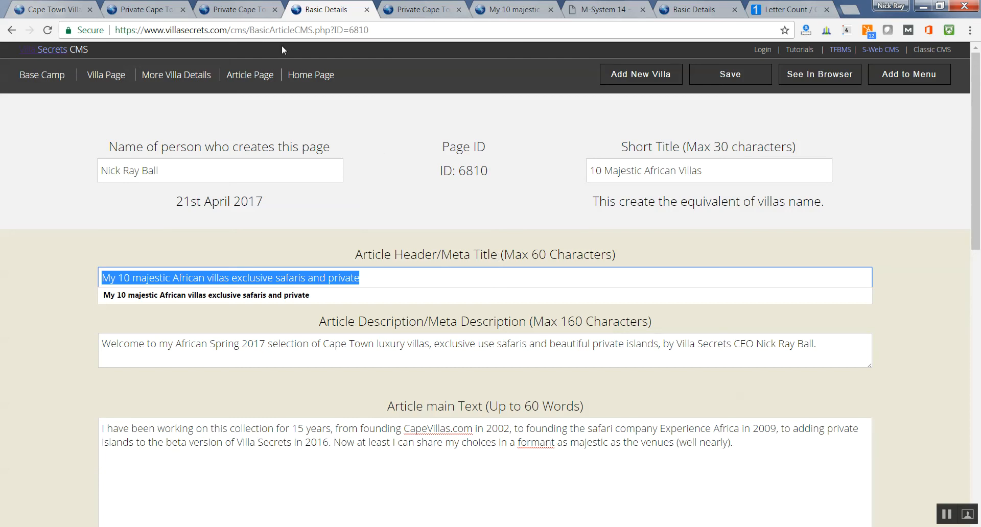
{"action": "left_click", "coordinate": [235, 9]}
{"action": "left_click", "coordinate": [326, 10]}
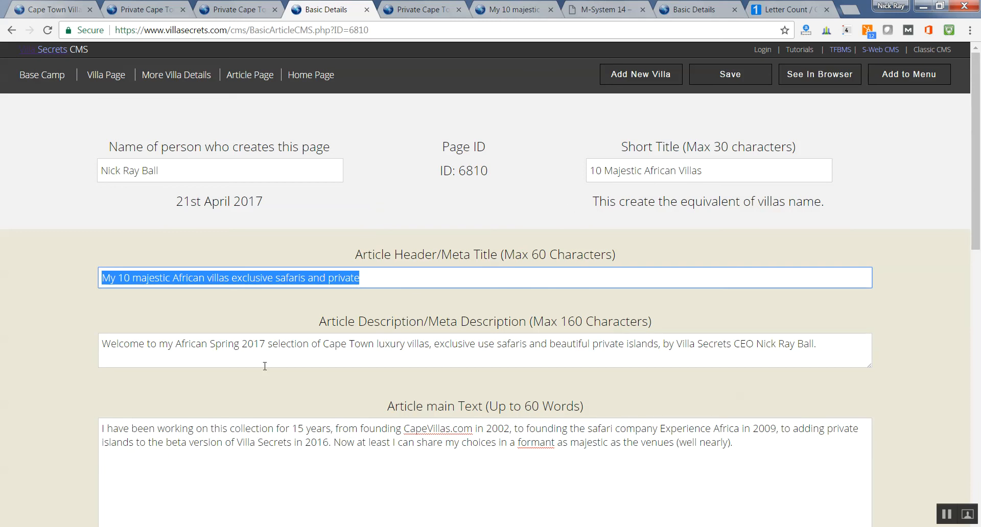
Step: Compare the Stefan Antoni block's heading on the home page with the title fields in the article's basic details
{"action": "left_click", "coordinate": [233, 6]}
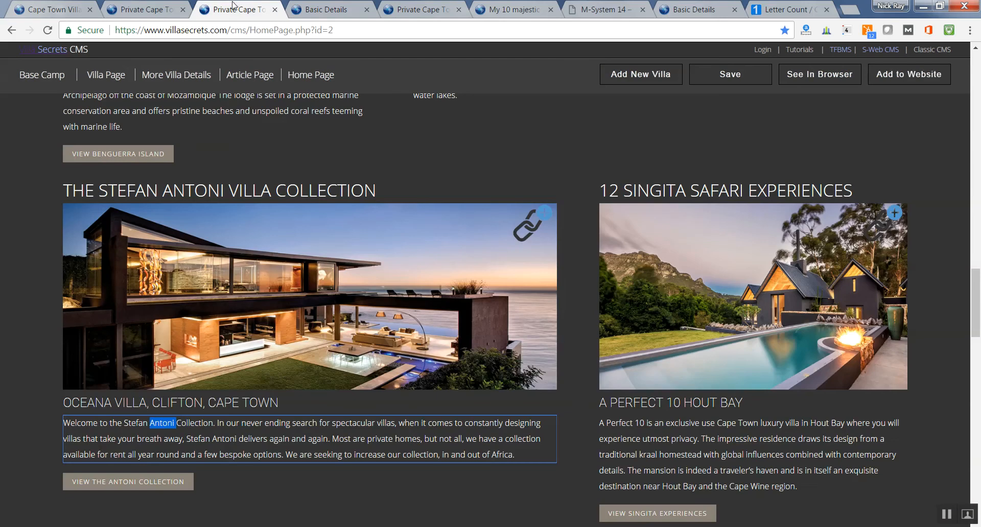
{"action": "left_click_drag", "start_coordinate": [347, 190], "coordinate": [72, 195]}
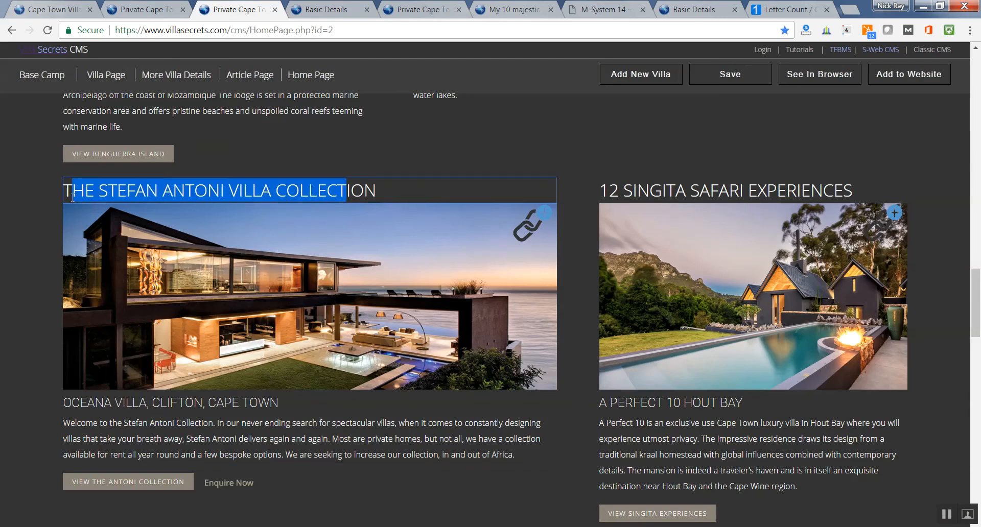
{"action": "key", "text": "ctrl+a"}
{"action": "left_click", "coordinate": [326, 7]}
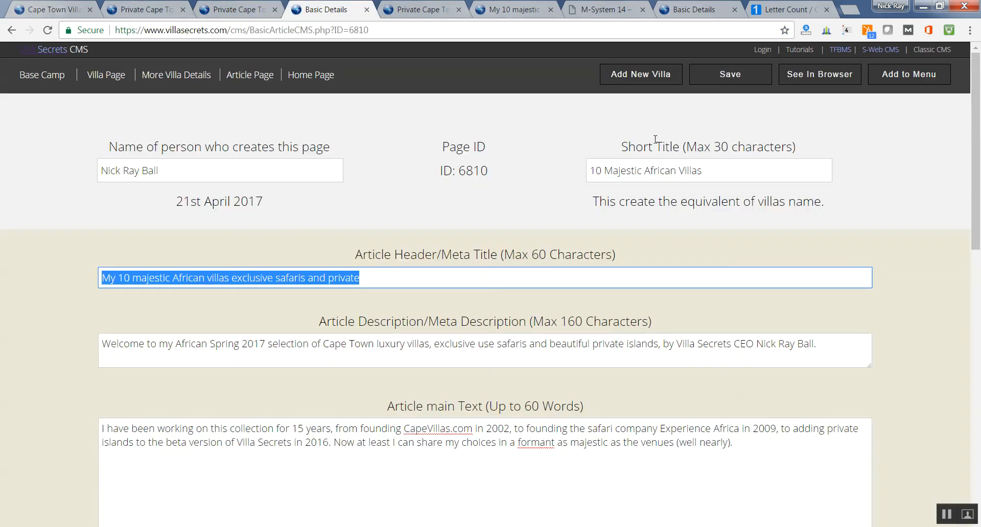
{"action": "left_click", "coordinate": [232, 7]}
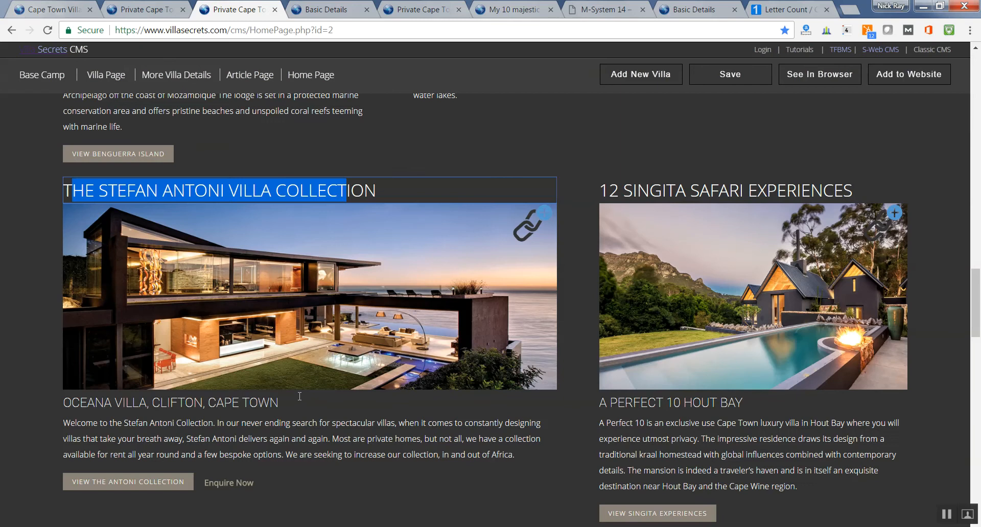
Step: Compare the Oceana Villa and A Perfect 10 Hout Bay subtitles on the home page with the article's header/meta title
{"action": "left_click", "coordinate": [282, 405]}
{"action": "left_click_drag", "start_coordinate": [279, 403], "coordinate": [62, 404]}
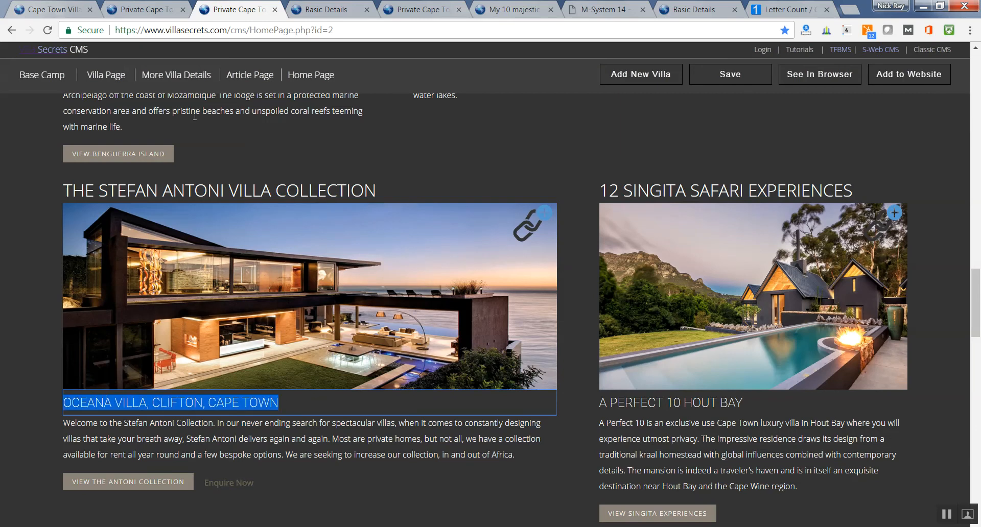
{"action": "left_click", "coordinate": [312, 7]}
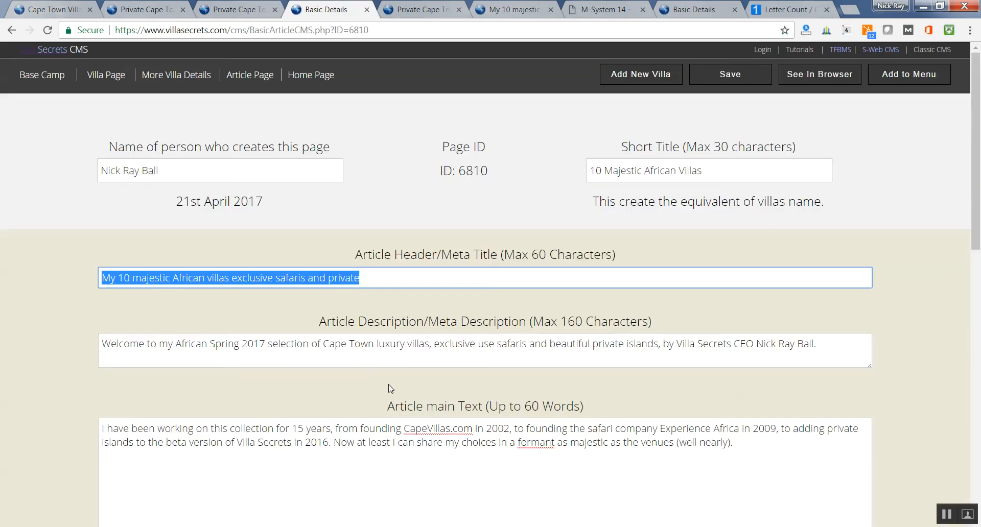
{"action": "left_click", "coordinate": [414, 279]}
{"action": "double_click", "coordinate": [413, 279]}
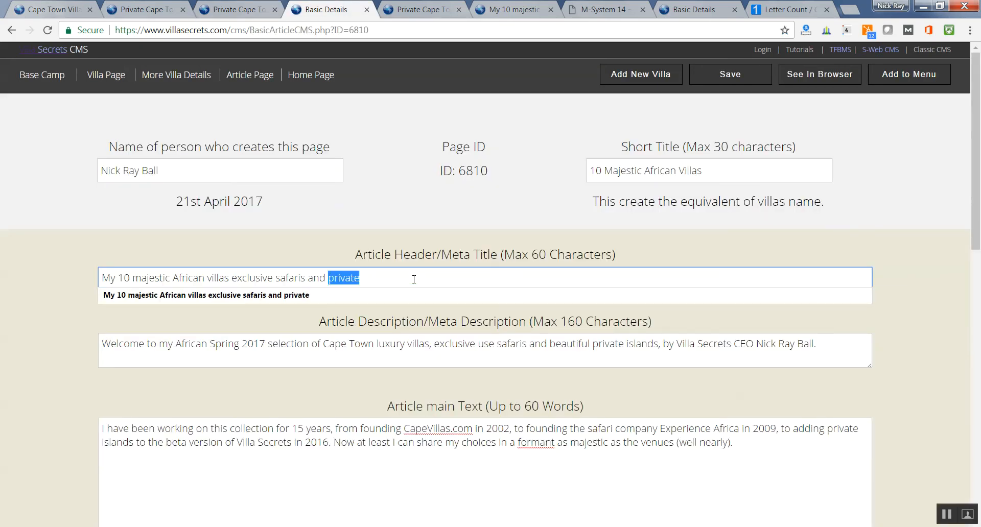
{"action": "left_click_drag", "start_coordinate": [305, 278], "coordinate": [56, 261]}
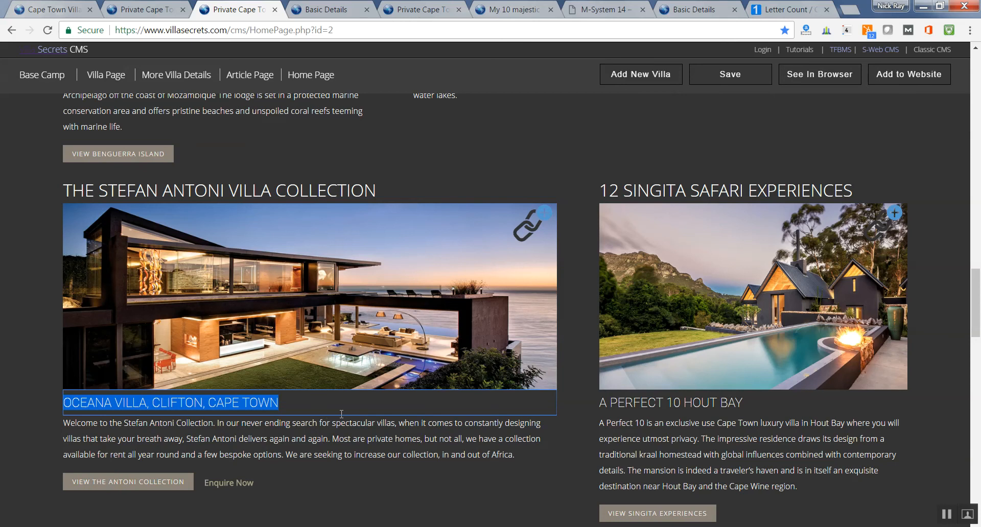
{"action": "left_click_drag", "start_coordinate": [755, 403], "coordinate": [603, 402]}
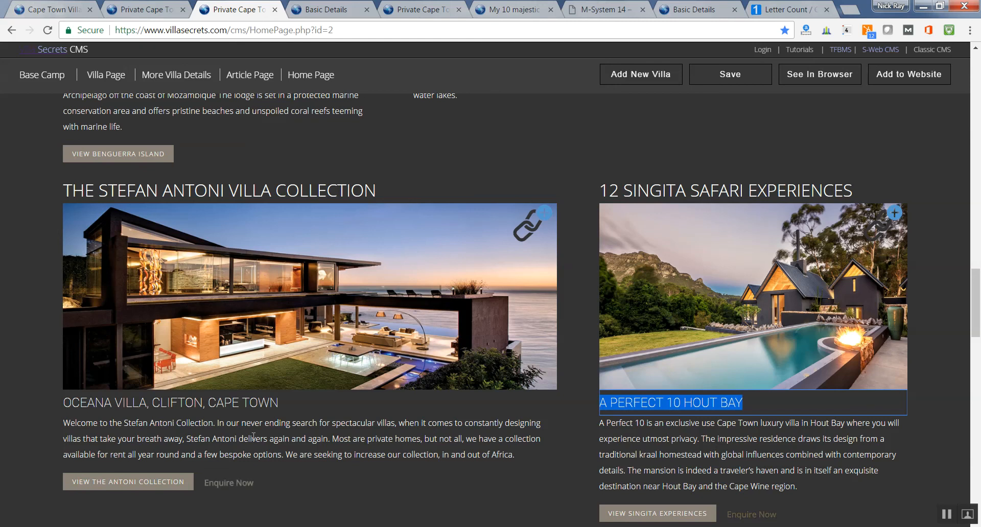
Step: Compare the Stefan Antoni block's description on the home page with the article's main text field
{"action": "left_click_drag", "start_coordinate": [203, 423], "coordinate": [276, 452]}
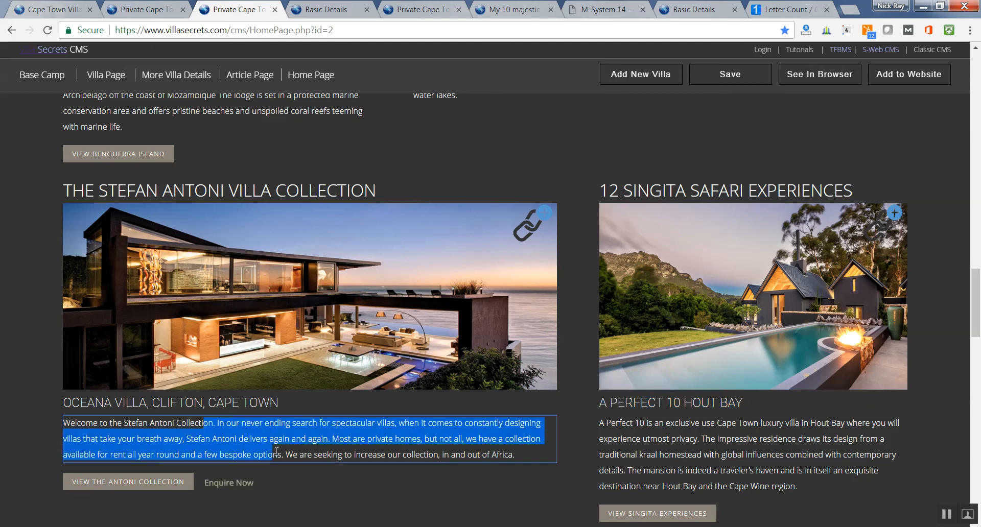
{"action": "left_click", "coordinate": [327, 8]}
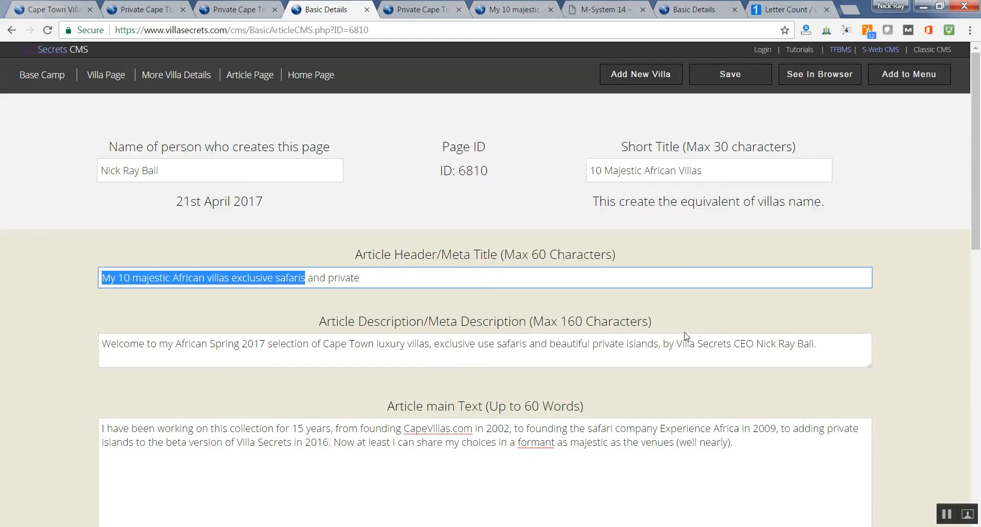
{"action": "left_click_drag", "start_coordinate": [977, 203], "coordinate": [979, 82]}
{"action": "left_click_drag", "start_coordinate": [747, 444], "coordinate": [239, 419]}
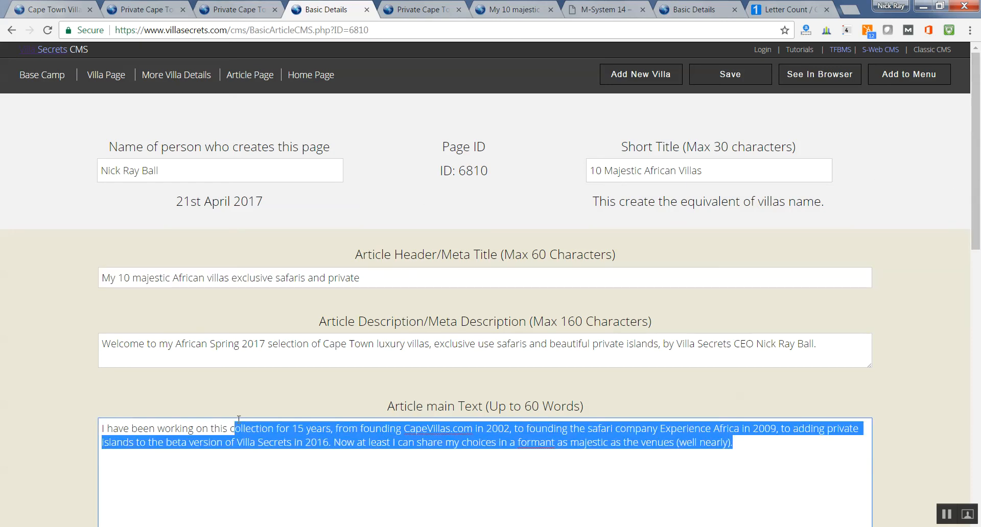
{"action": "left_click", "coordinate": [193, 5]}
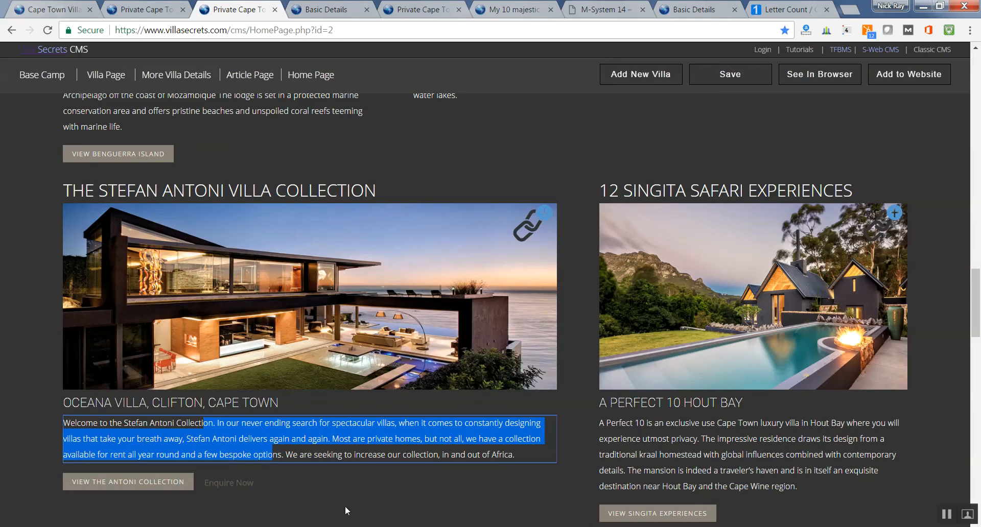
{"action": "left_click", "coordinate": [341, 490]}
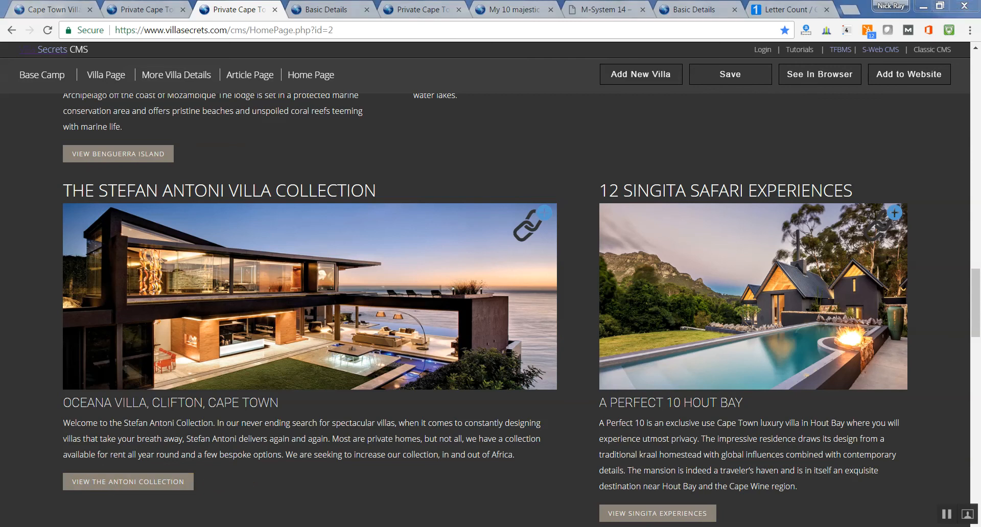
Step: Examine the article's short title field in the basic details against the home page block
{"action": "key", "text": "alt+Tab"}
{"action": "left_click", "coordinate": [333, 510]}
{"action": "left_click", "coordinate": [340, 7]}
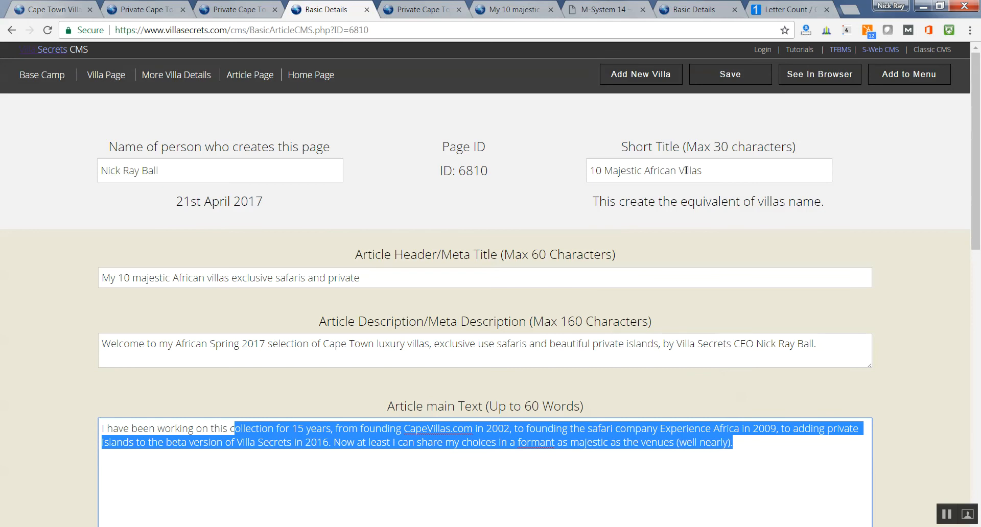
{"action": "left_click", "coordinate": [721, 173]}
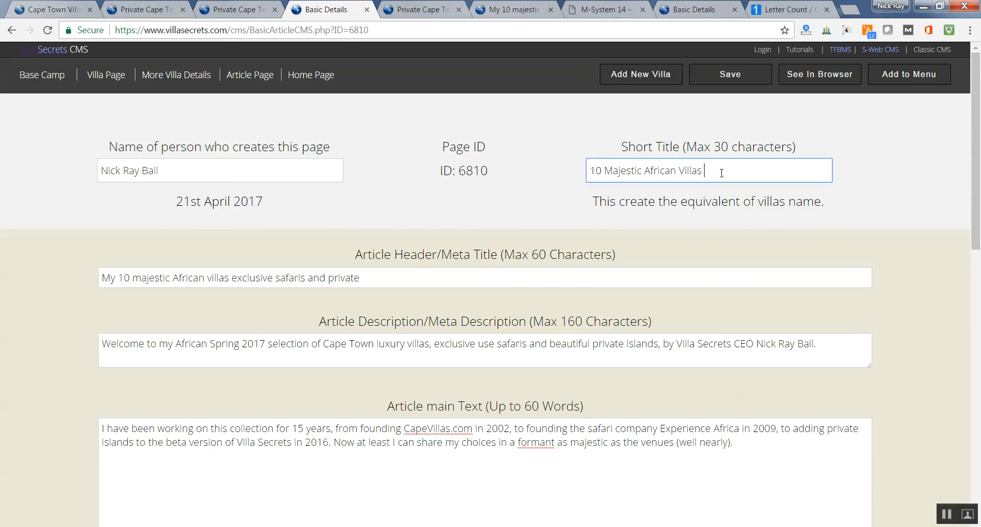
{"action": "left_click", "coordinate": [234, 9]}
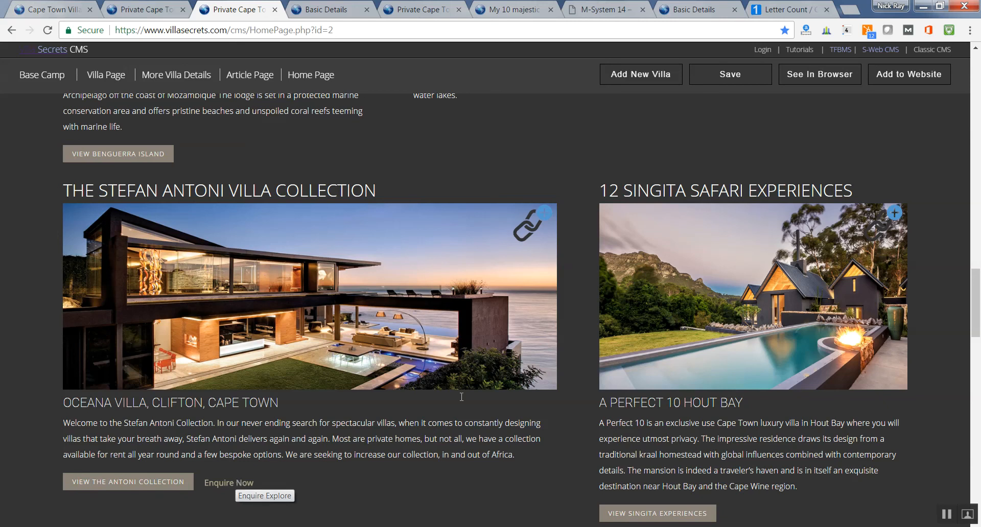
Step: Open the link settings of the 7 Idyllic Private Islands block on the home page
{"action": "left_click_drag", "start_coordinate": [978, 291], "coordinate": [972, 329]}
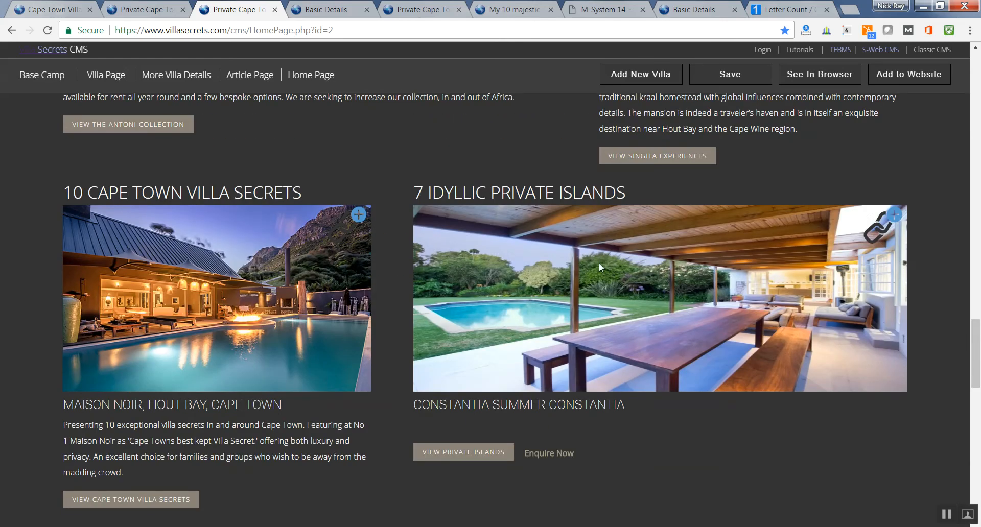
{"action": "left_click", "coordinate": [882, 225]}
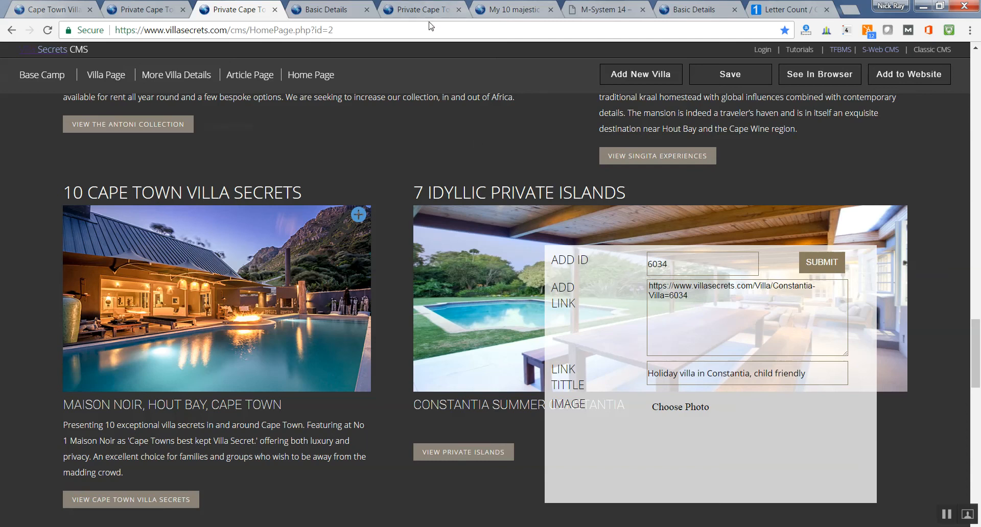
{"action": "left_click", "coordinate": [403, 6]}
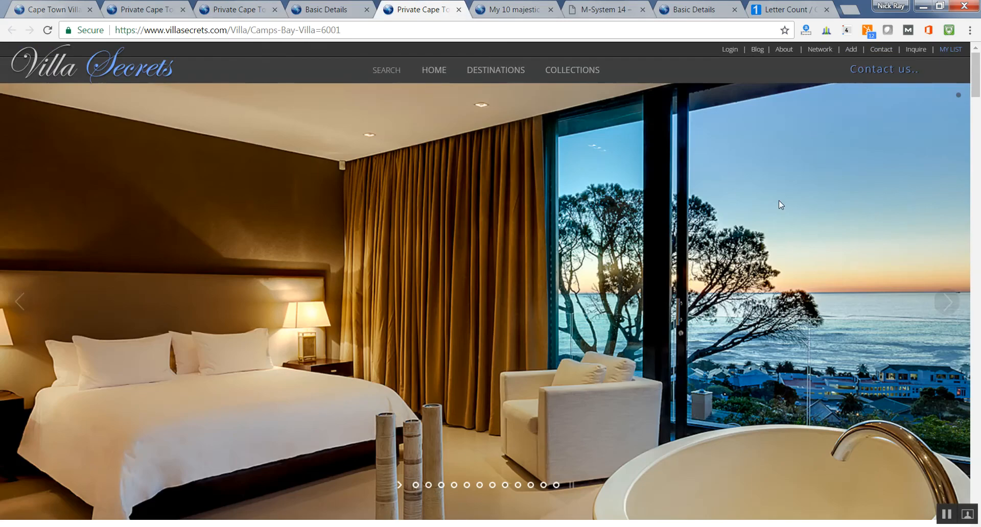
{"action": "mouse_move", "coordinate": [973, 86]}
{"action": "left_mouse_down"}
{"action": "mouse_move", "coordinate": [974, 97]}
{"action": "mouse_move", "coordinate": [973, 81]}
{"action": "left_mouse_up"}
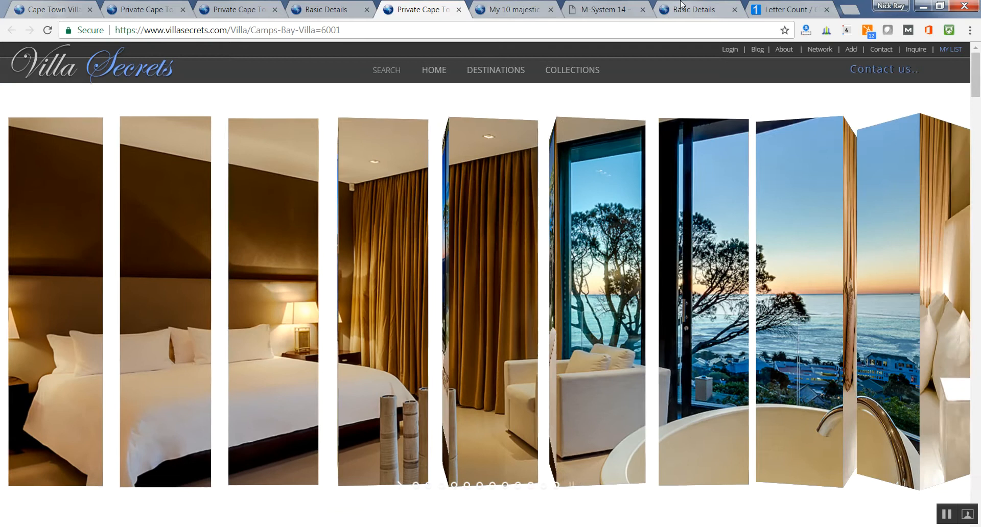
{"action": "left_click", "coordinate": [683, 3]}
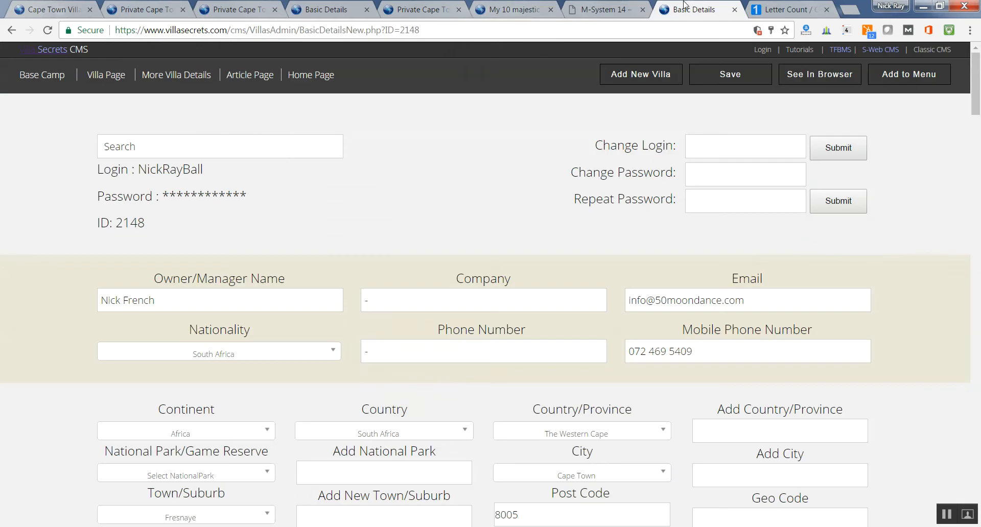
{"action": "left_click", "coordinate": [480, 5]}
Step: Open the Villa Secrets Cape Town villa listing in a new browser tab and place that tab beside the home page CMS tab
{"action": "left_click", "coordinate": [849, 9]}
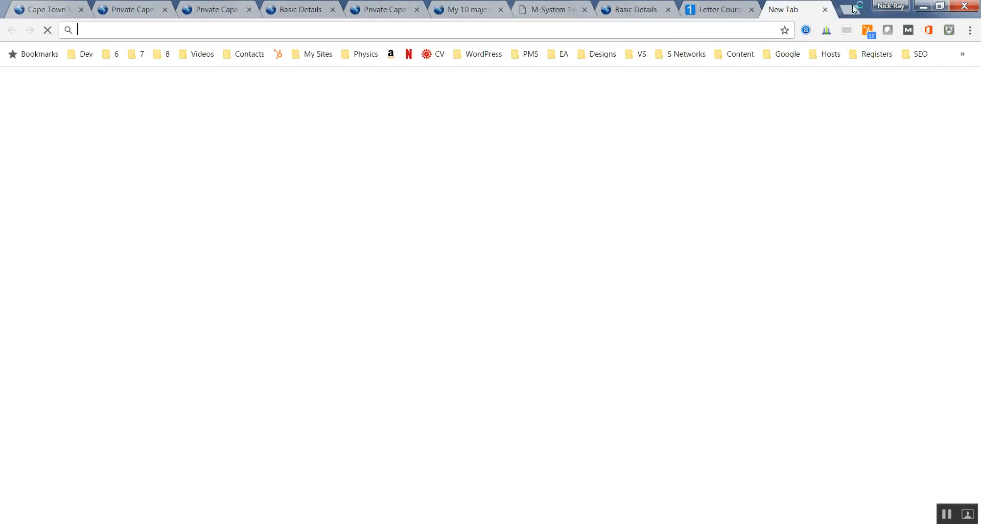
{"action": "type", "text": "v"}
{"action": "key", "text": "Return"}
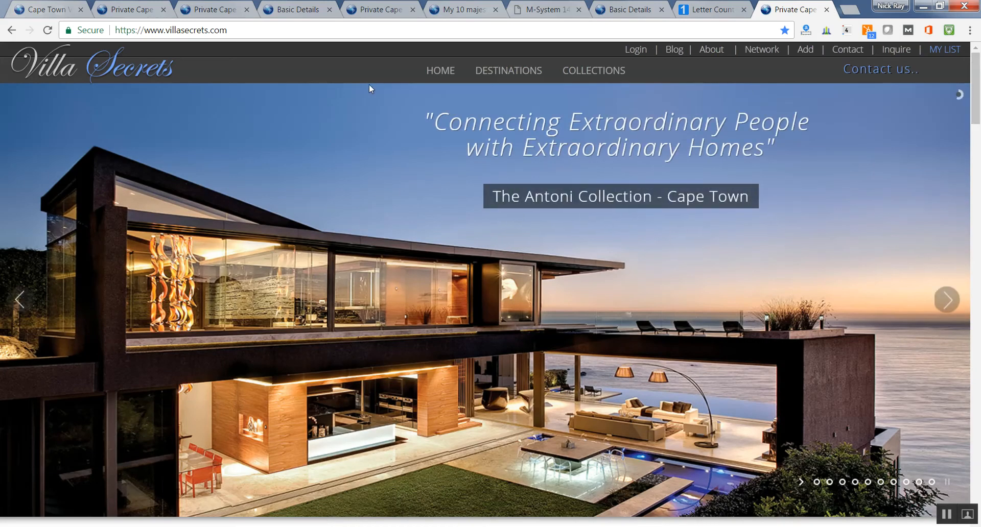
{"action": "mouse_move", "coordinate": [485, 73]}
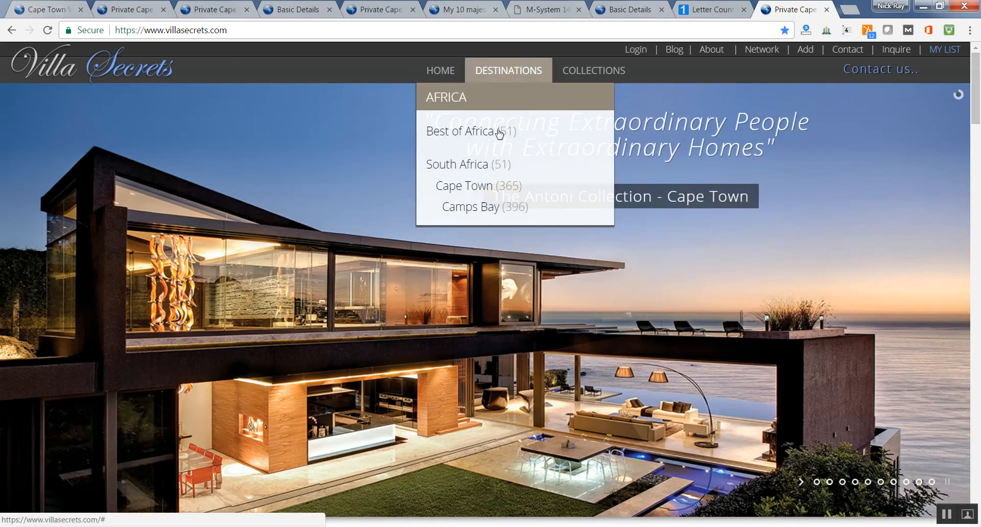
{"action": "left_click", "coordinate": [474, 166]}
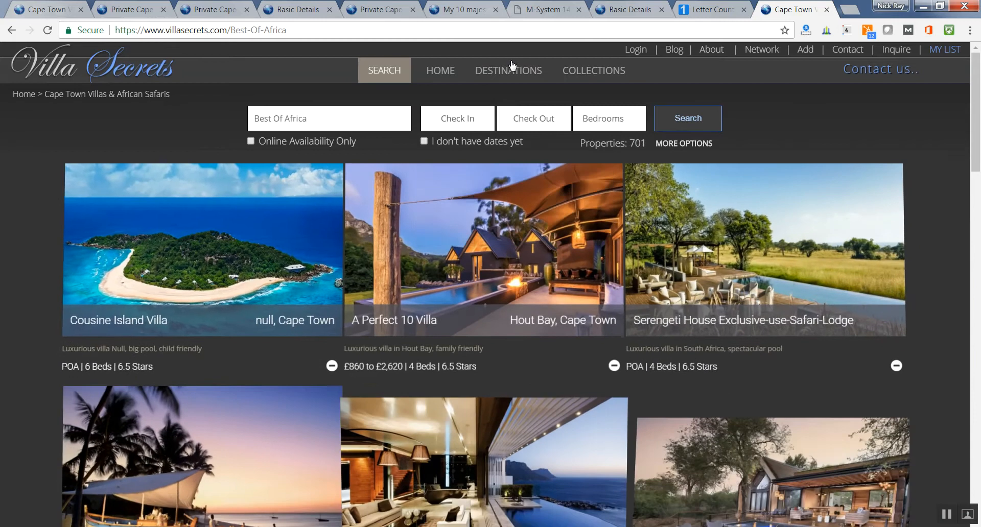
{"action": "mouse_move", "coordinate": [511, 69]}
{"action": "left_click", "coordinate": [471, 189]}
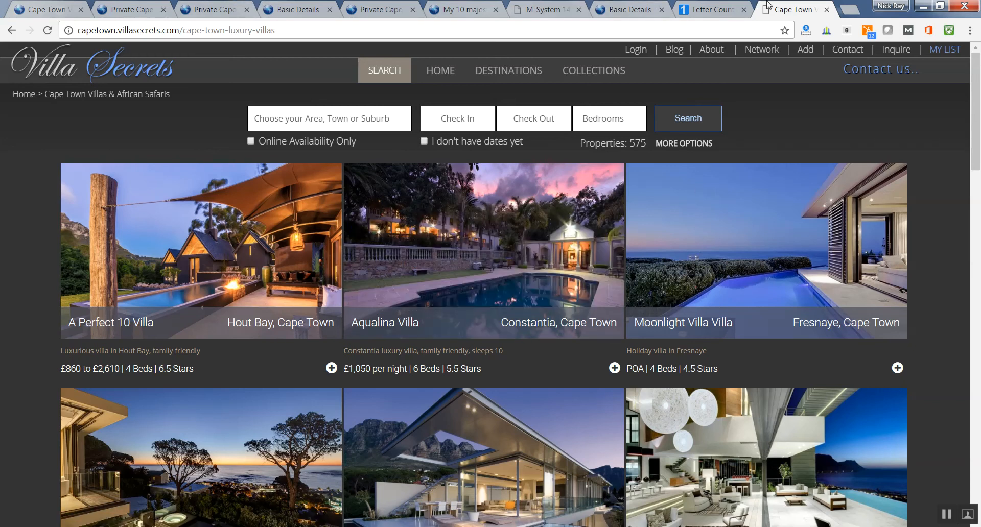
{"action": "left_click_drag", "start_coordinate": [787, 9], "coordinate": [284, 4]}
{"action": "left_click", "coordinate": [292, 4]}
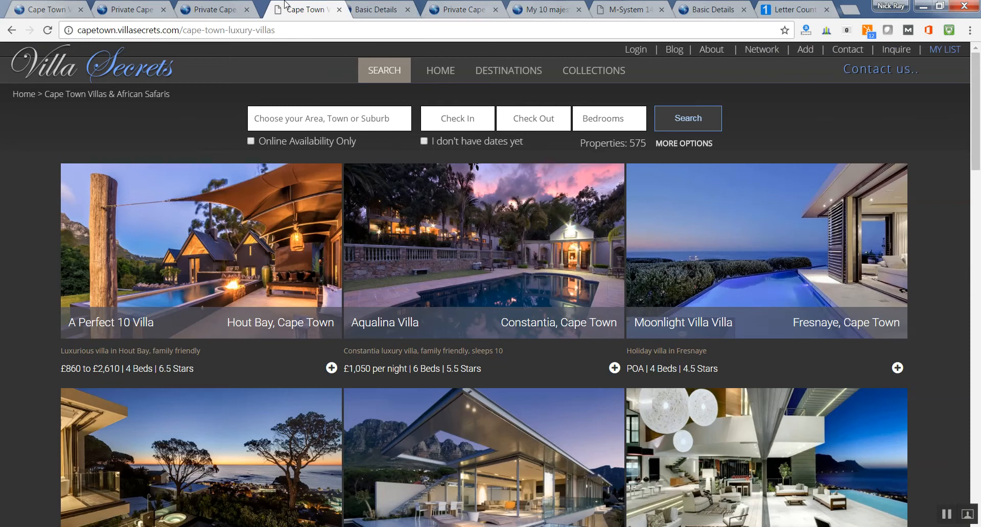
Step: Look up the ID of Aqualina Villa in Constantia in the Cape Town villa listing
{"action": "left_click", "coordinate": [214, 8]}
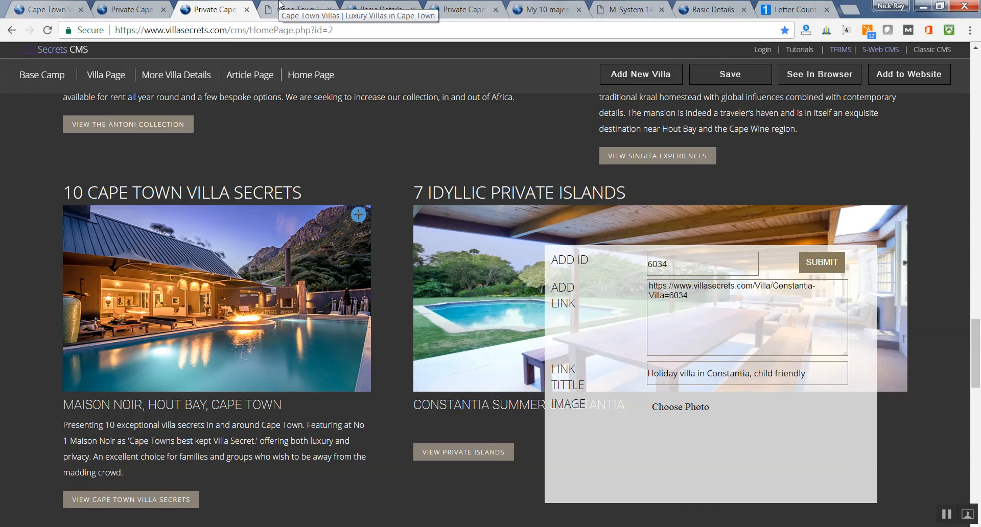
{"action": "left_click", "coordinate": [433, 483]}
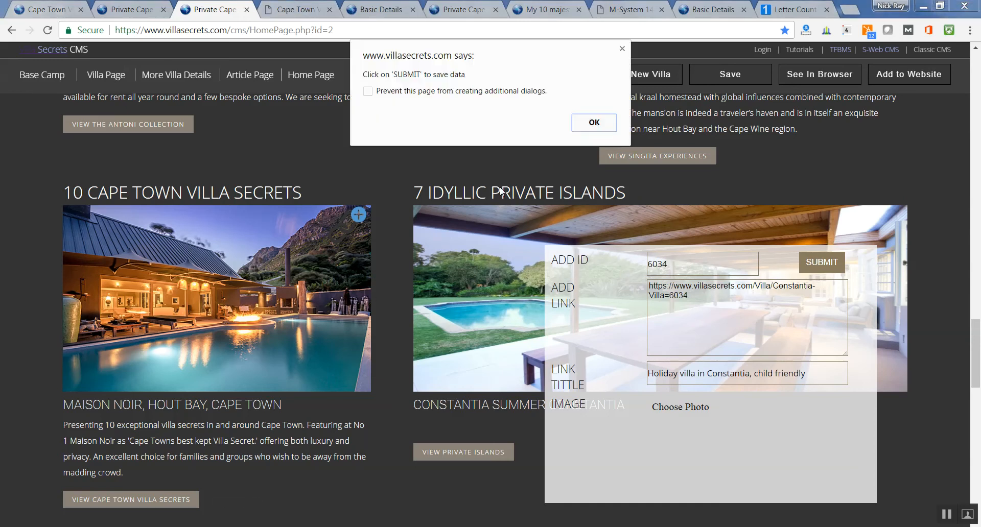
{"action": "left_click", "coordinate": [588, 124]}
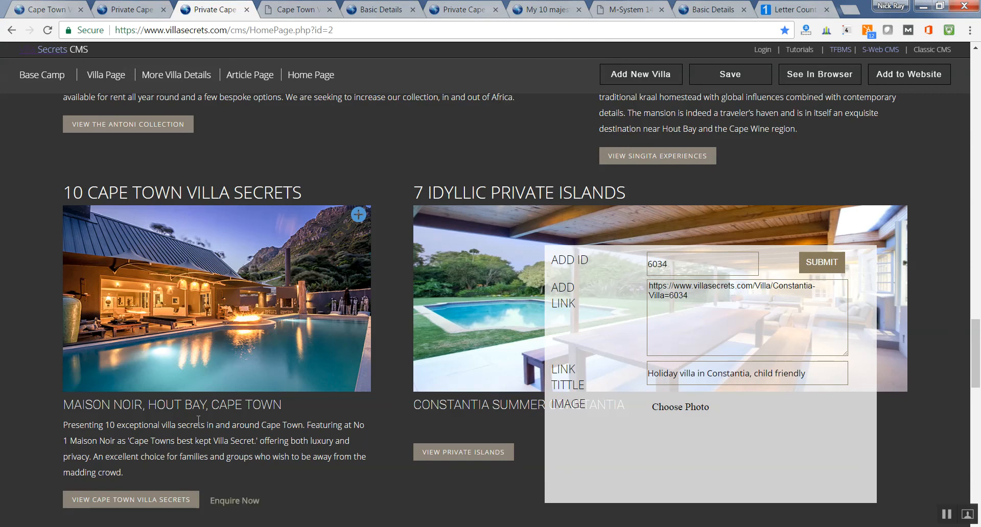
{"action": "left_click", "coordinate": [298, 4]}
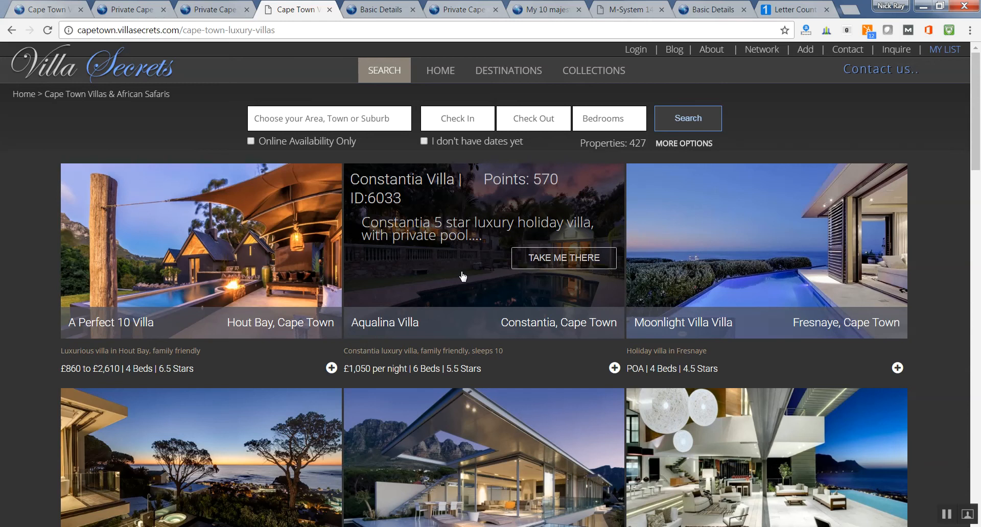
Step: Set the 7 Idyllic Private Islands block's ID to 6033, submit it and reload the home page
{"action": "left_click", "coordinate": [214, 9]}
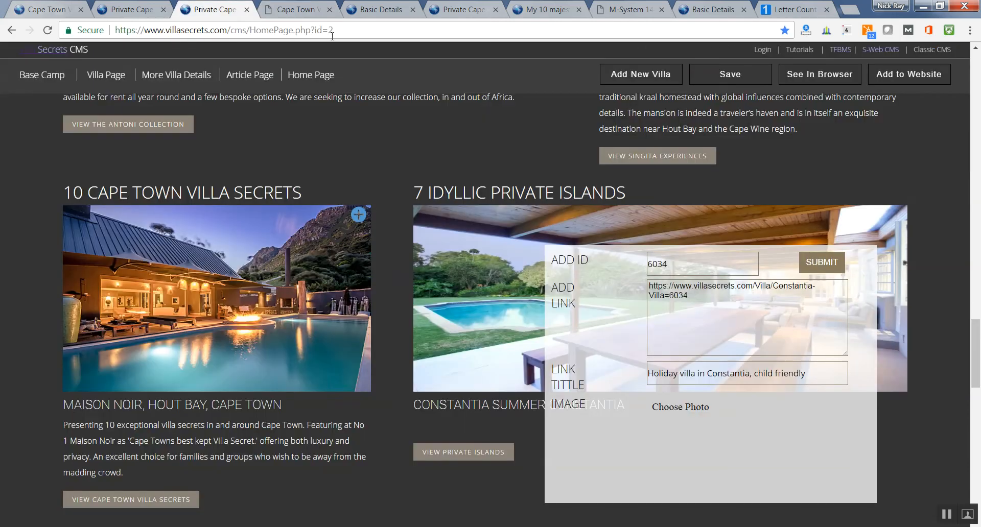
{"action": "left_click_drag", "start_coordinate": [732, 269], "coordinate": [628, 257]}
{"action": "type", "text": "6033"}
{"action": "left_click", "coordinate": [819, 261]}
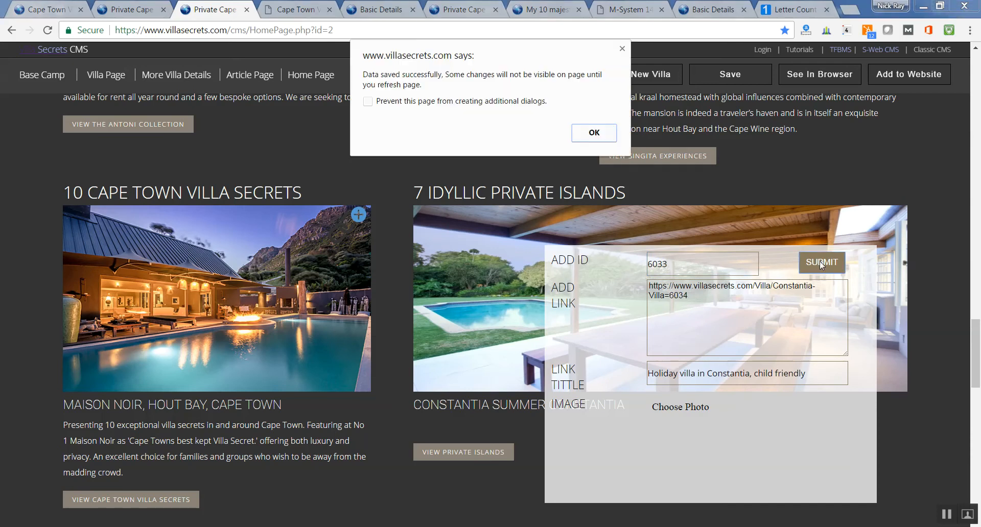
{"action": "left_click", "coordinate": [603, 130]}
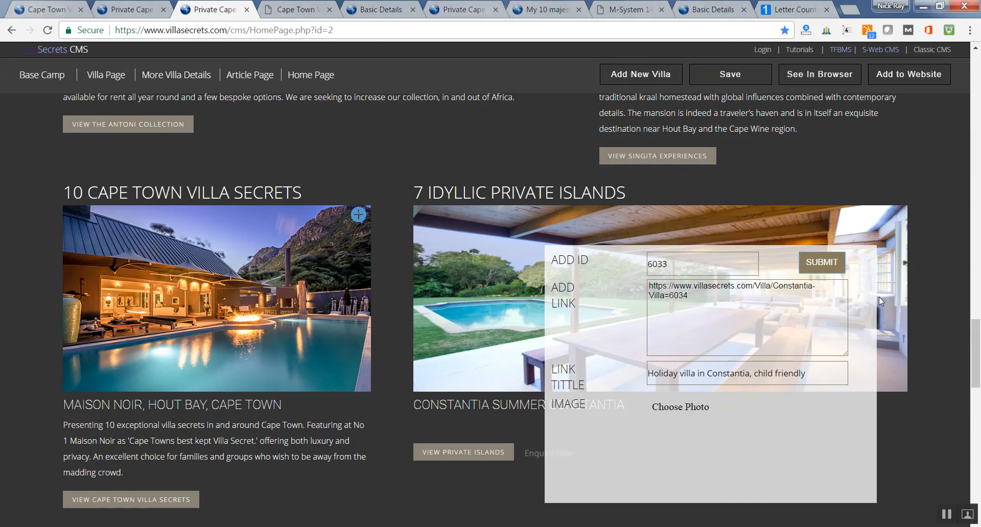
{"action": "left_click", "coordinate": [888, 453]}
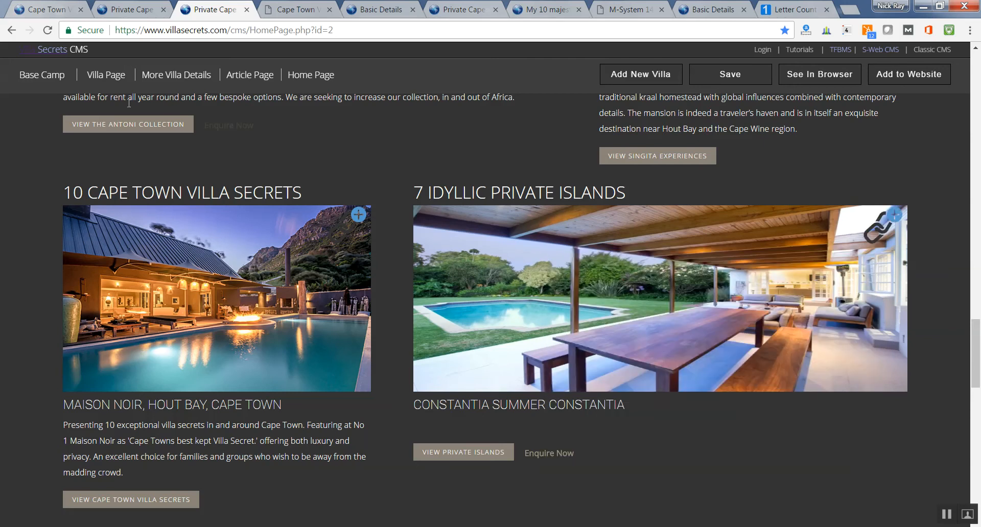
{"action": "left_click", "coordinate": [49, 30]}
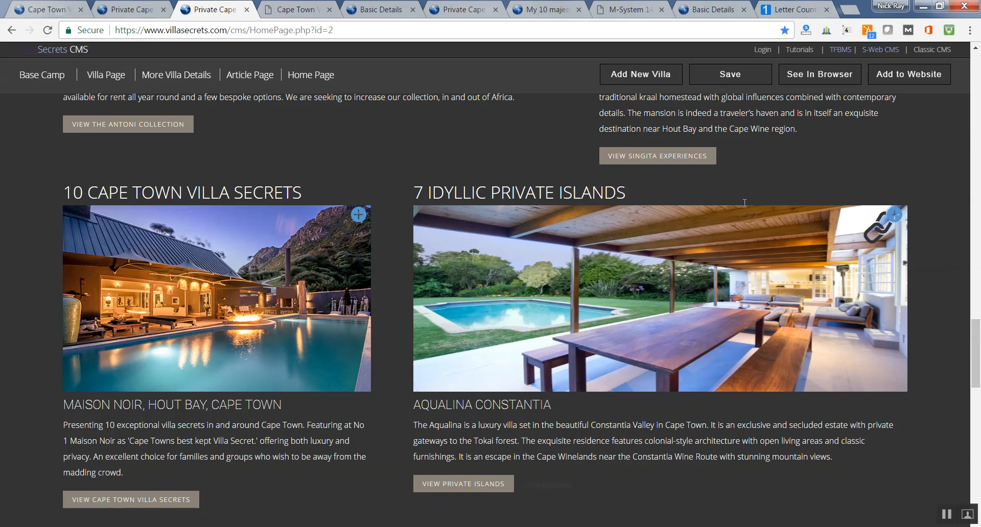
Step: Clear the link address and link title in the 7 Idyllic Private Islands block's link settings
{"action": "left_click", "coordinate": [875, 234]}
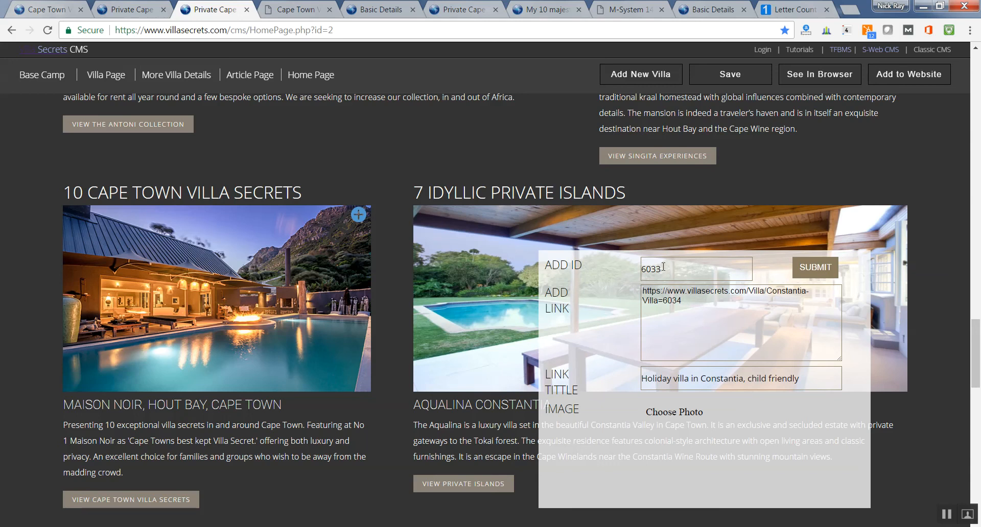
{"action": "left_click", "coordinate": [692, 313]}
{"action": "key", "text": "ctrl+a"}
{"action": "key", "text": "BackSpace"}
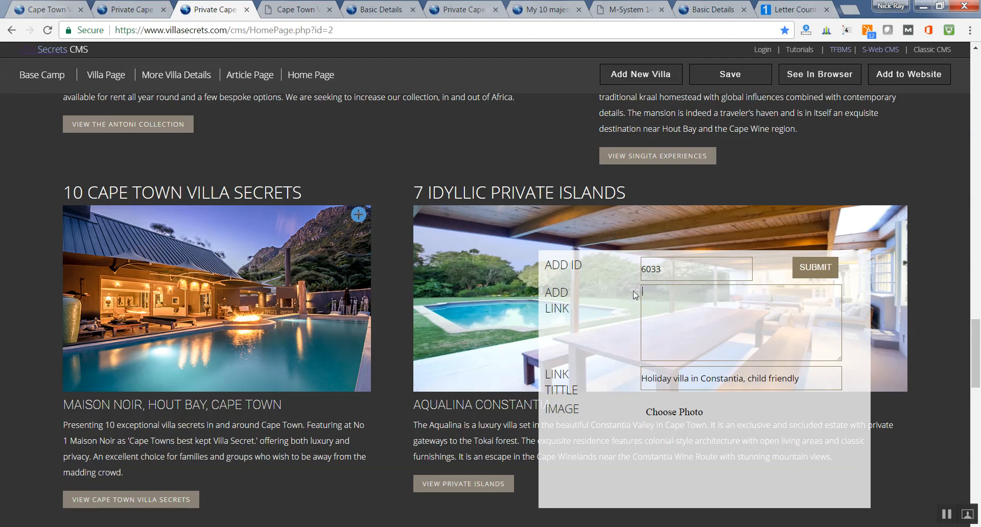
{"action": "left_click", "coordinate": [804, 380]}
{"action": "left_click_drag", "start_coordinate": [801, 380], "coordinate": [570, 361]}
{"action": "key", "text": "BackSpace"}
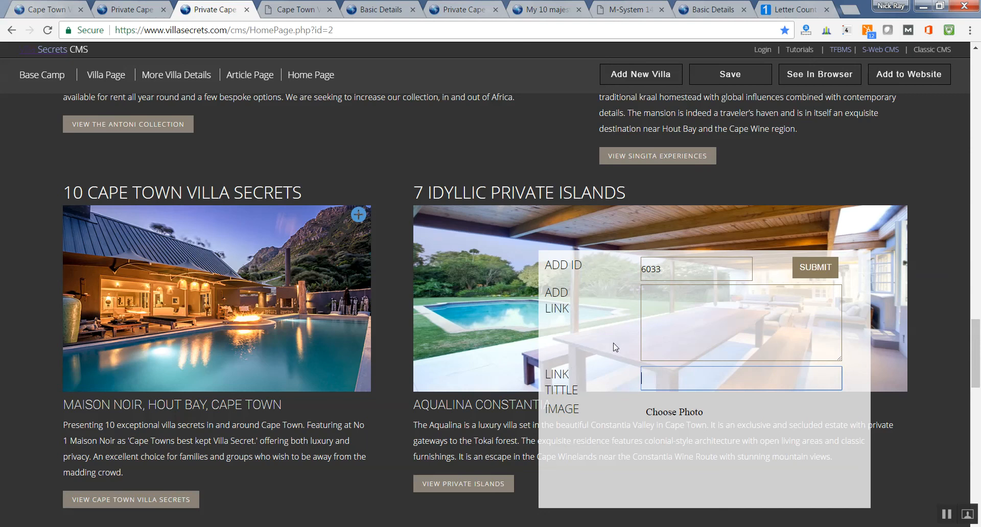
Step: Submit the Private Islands block's settings with ID 6033 and reload the home page
{"action": "left_click", "coordinate": [814, 268]}
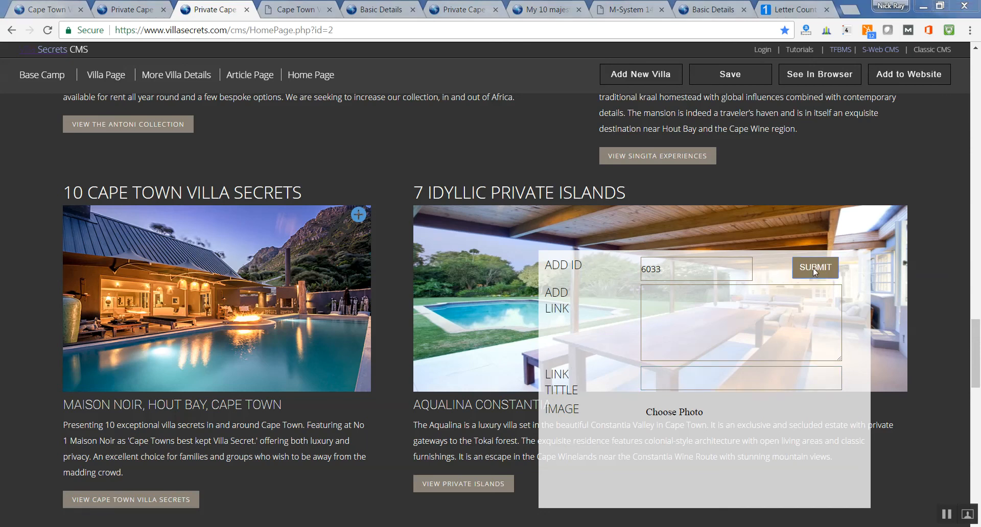
{"action": "left_click", "coordinate": [596, 129]}
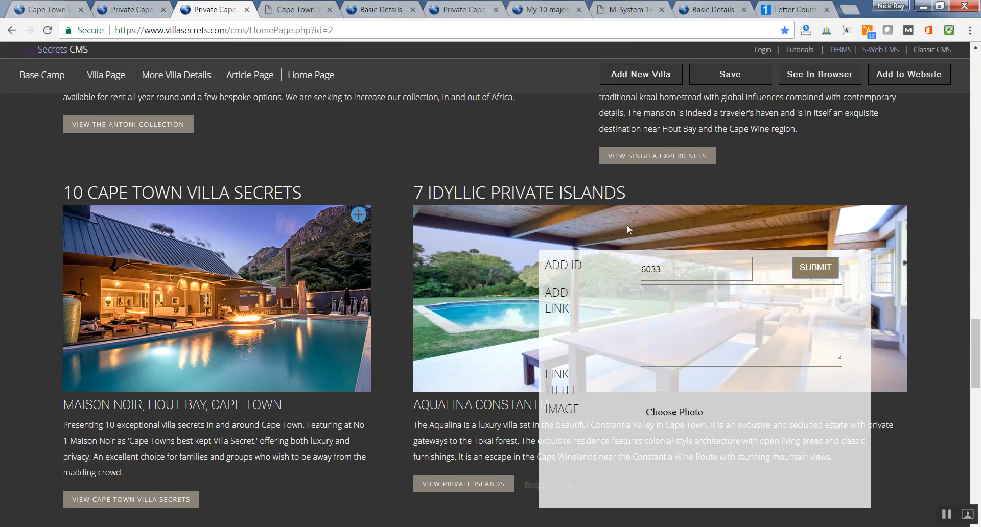
{"action": "mouse_move", "coordinate": [627, 225]}
{"action": "left_click", "coordinate": [48, 31]}
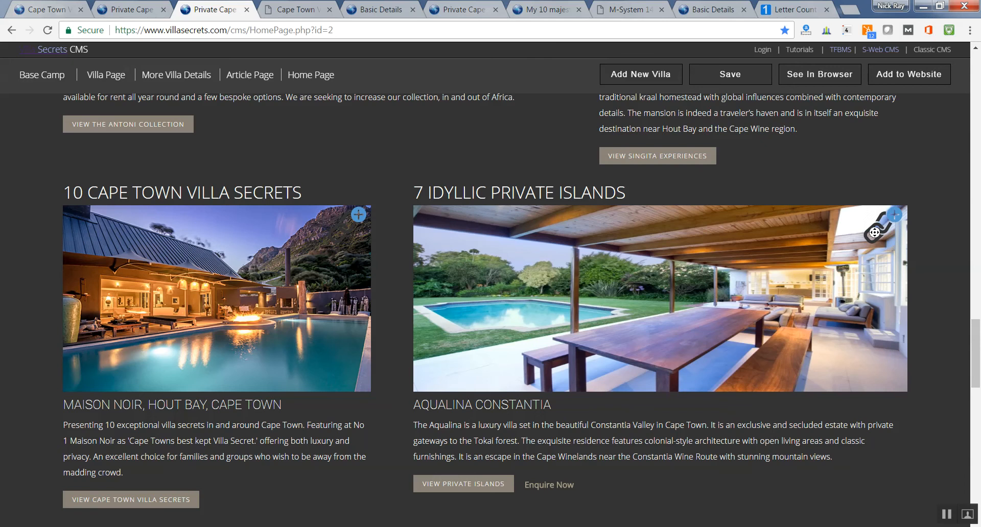
Step: Reopen the Private Islands block's link settings to check the link and link title, then close them
{"action": "left_click", "coordinate": [874, 235]}
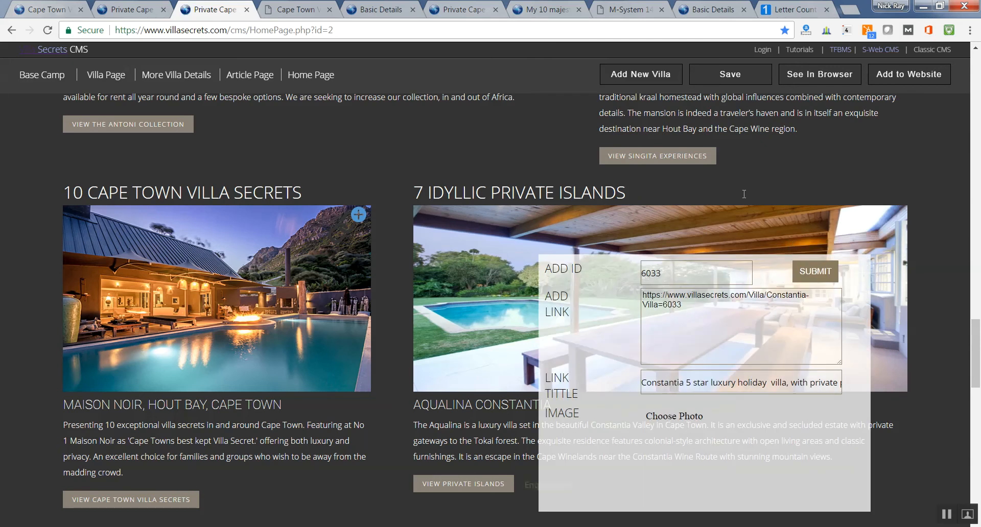
{"action": "left_click", "coordinate": [800, 151]}
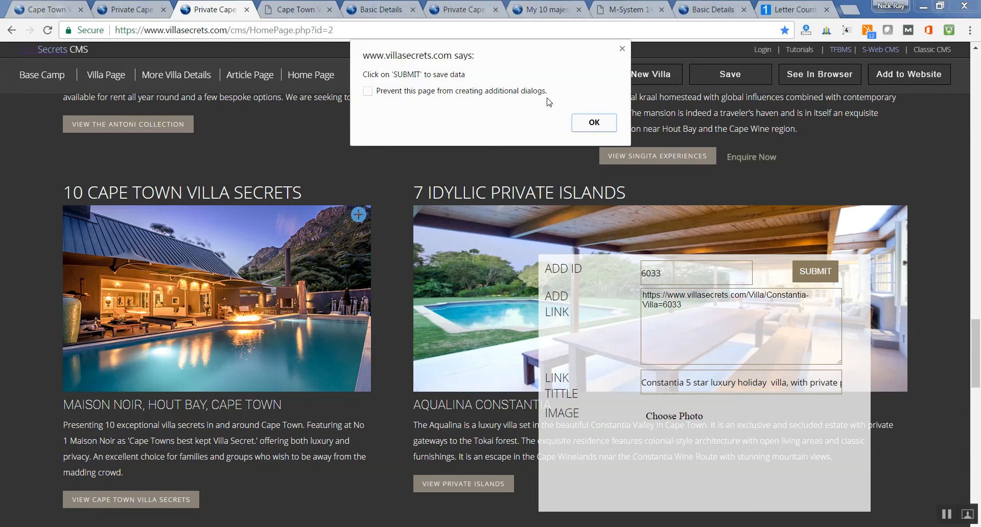
{"action": "left_click", "coordinate": [593, 125]}
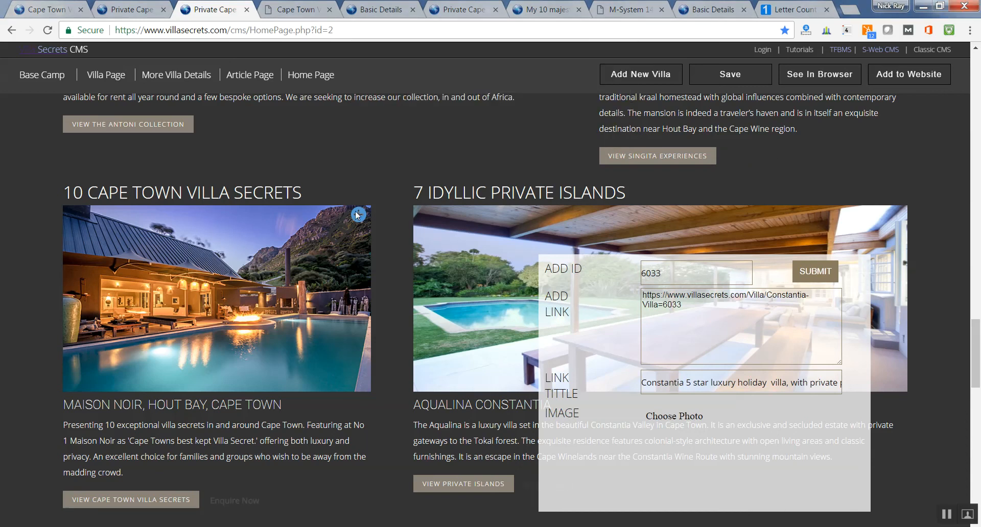
{"action": "left_click", "coordinate": [352, 153]}
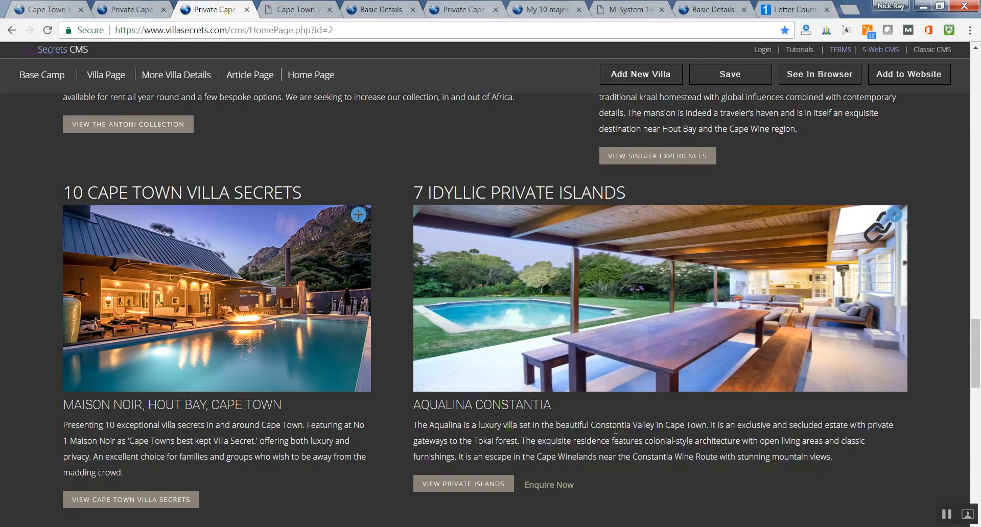
Step: Highlight the block's description, its Aqualina Constantia name and its 7 Idyllic Private Islands heading in turn
{"action": "left_click_drag", "start_coordinate": [848, 458], "coordinate": [404, 431]}
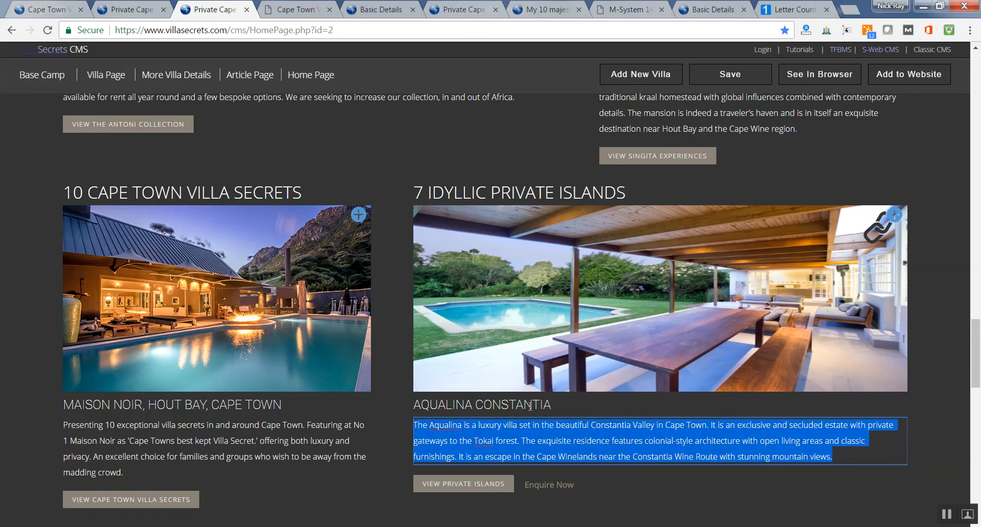
{"action": "left_click_drag", "start_coordinate": [550, 404], "coordinate": [413, 404]}
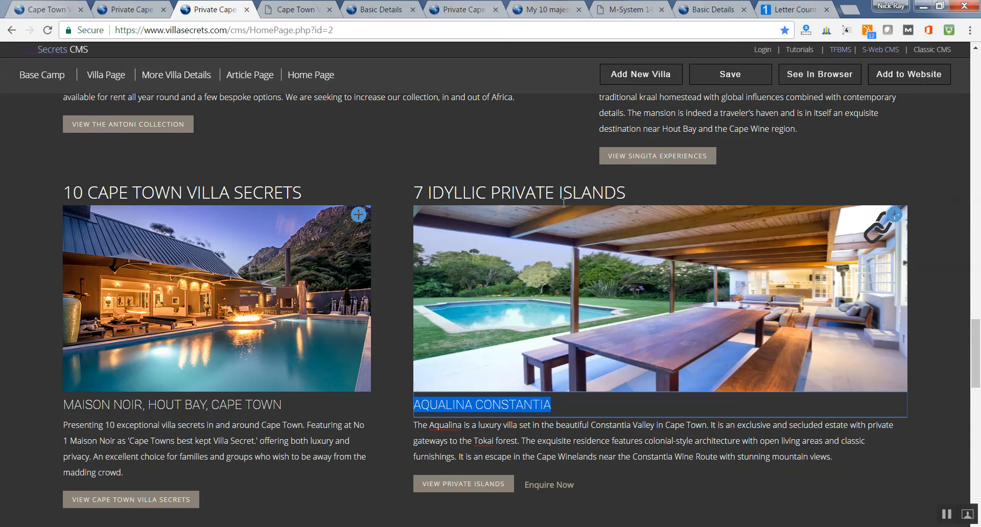
{"action": "left_click_drag", "start_coordinate": [556, 196], "coordinate": [412, 194]}
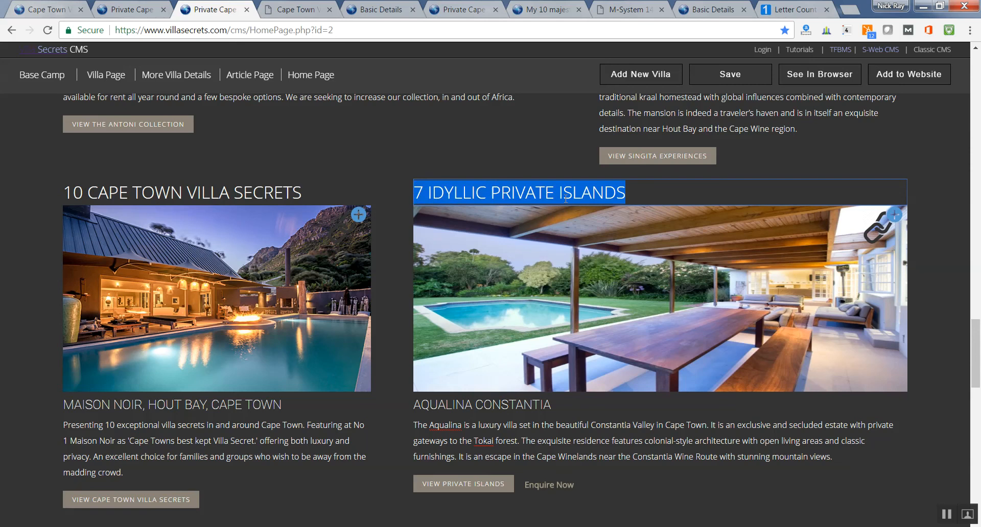
Step: Open the basic details of villa ID 6033, Aqualina, from the CMS villa search list
{"action": "left_click", "coordinate": [283, 8]}
{"action": "left_click", "coordinate": [758, 5]}
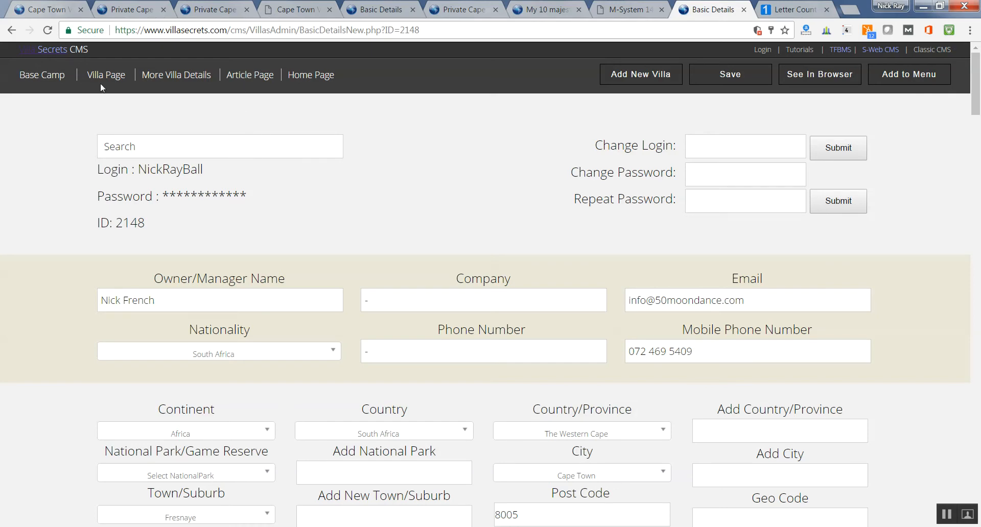
{"action": "left_click", "coordinate": [103, 102]}
{"action": "left_click", "coordinate": [101, 93]}
{"action": "left_click", "coordinate": [101, 93]}
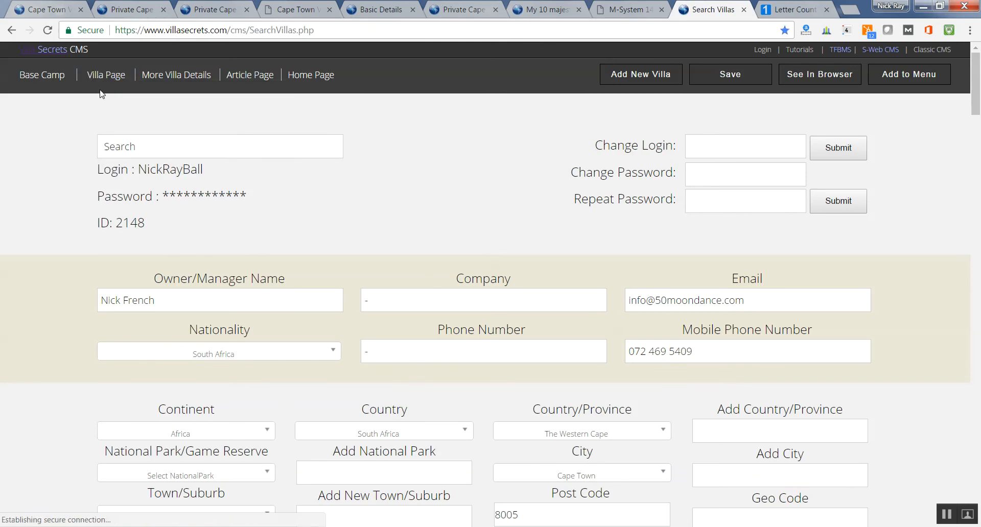
{"action": "left_click_drag", "start_coordinate": [976, 147], "coordinate": [975, 320]}
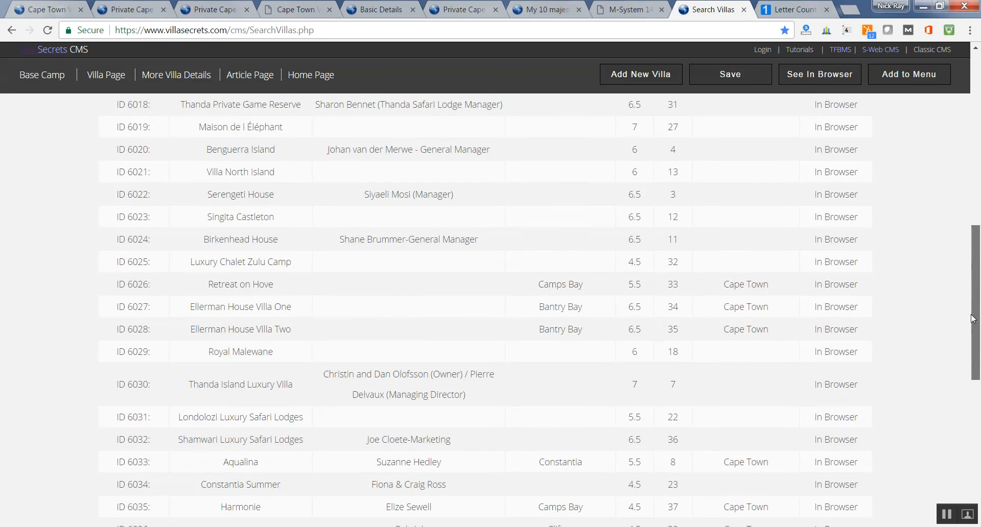
{"action": "left_click", "coordinate": [255, 465]}
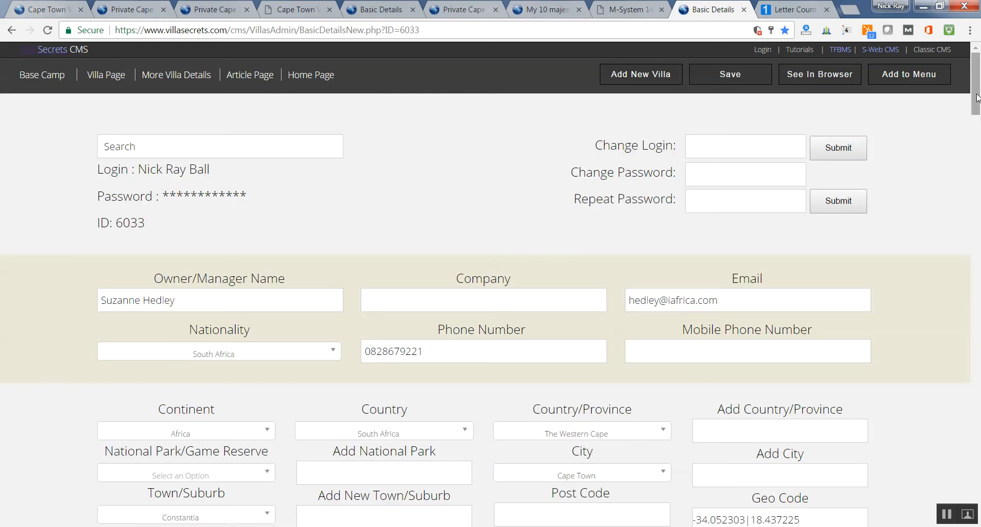
Step: Find the Article Header on Aqualina's basic details page and highlight its text
{"action": "left_click_drag", "start_coordinate": [976, 97], "coordinate": [978, 178]}
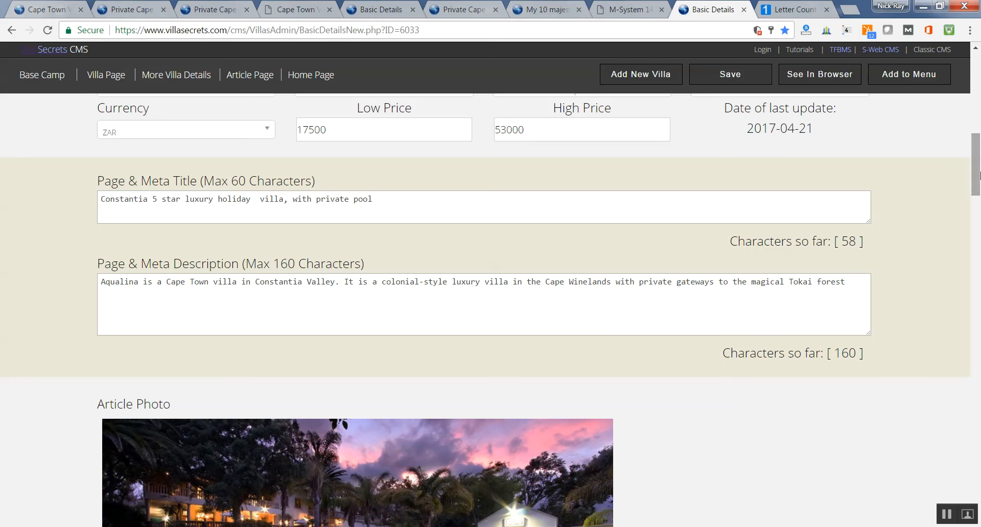
{"action": "left_click_drag", "start_coordinate": [978, 171], "coordinate": [978, 215]}
{"action": "left_click_drag", "start_coordinate": [396, 373], "coordinate": [99, 367]}
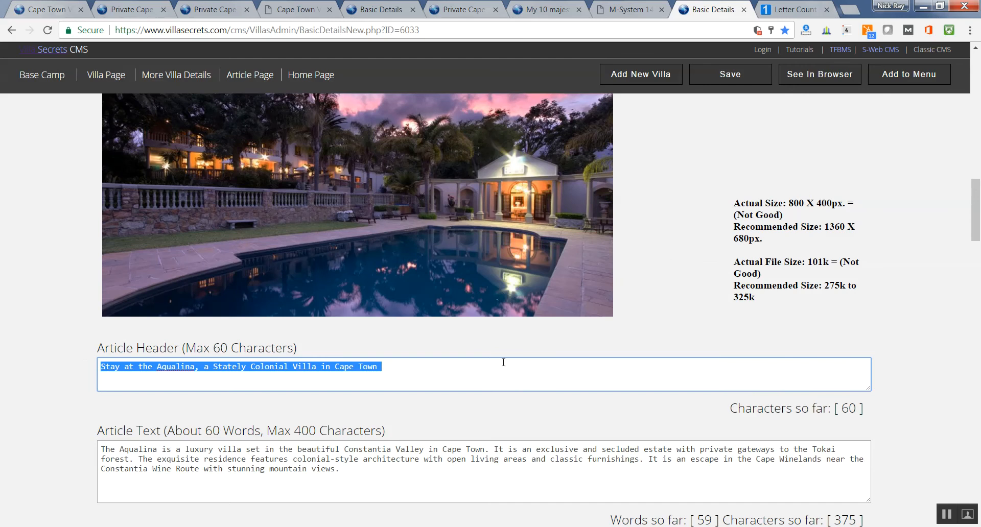
Step: Place the Aqualina basic details tab directly after the home page CMS tab and compare the two pages
{"action": "left_click", "coordinate": [625, 4]}
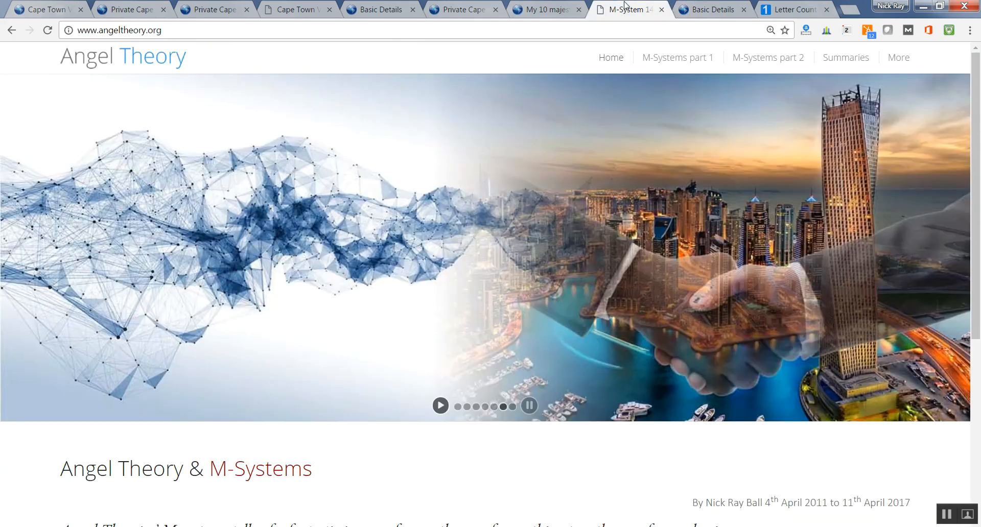
{"action": "left_click_drag", "start_coordinate": [715, 9], "coordinate": [284, 4]}
{"action": "left_click", "coordinate": [211, 4]}
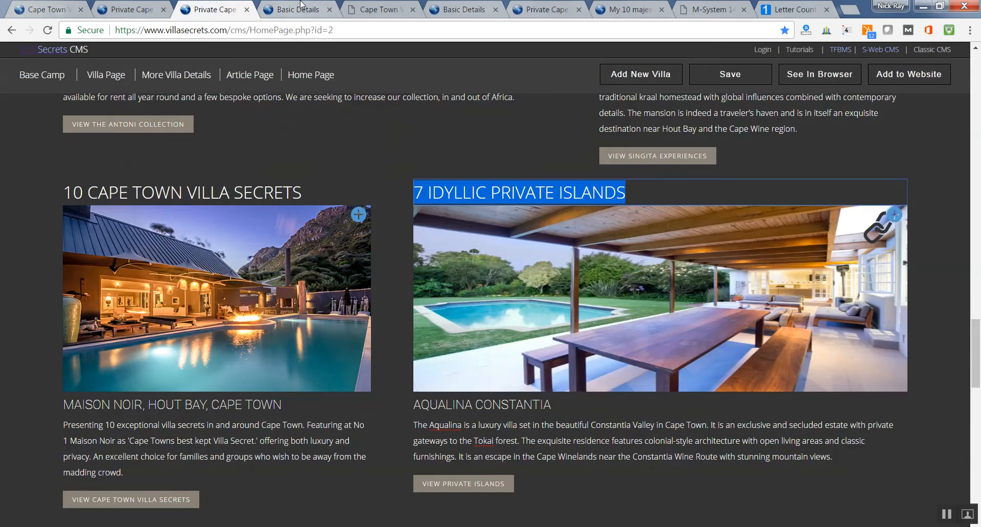
{"action": "left_click", "coordinate": [300, 6]}
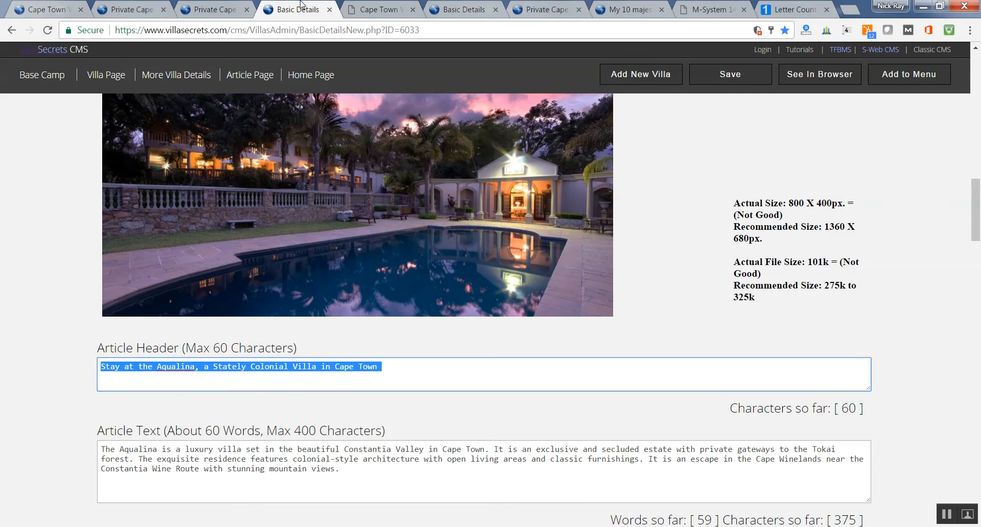
{"action": "left_click", "coordinate": [215, 4]}
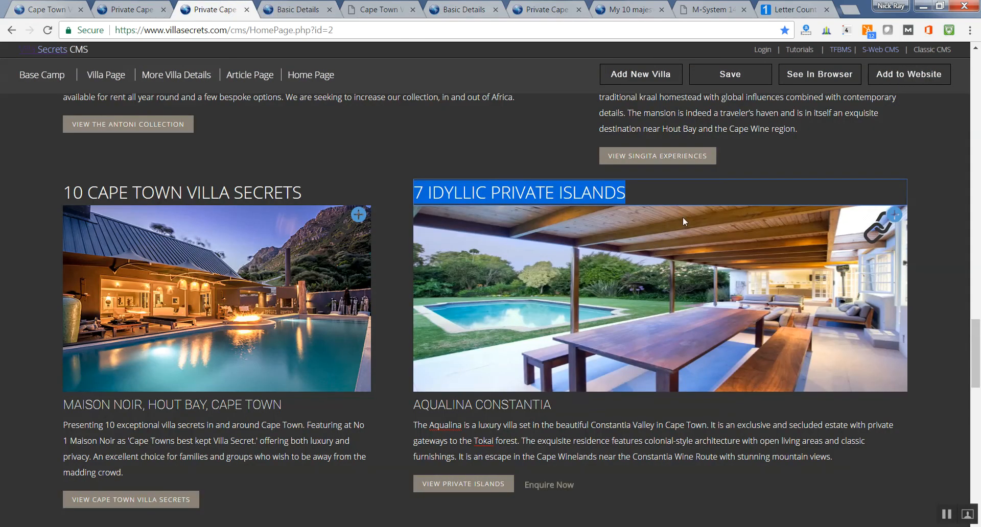
Step: Copy the heading 10 Cape Town Villa Secrets from its home page block
{"action": "left_click", "coordinate": [657, 192]}
{"action": "left_click_drag", "start_coordinate": [652, 192], "coordinate": [393, 161]}
{"action": "left_click", "coordinate": [301, 192]}
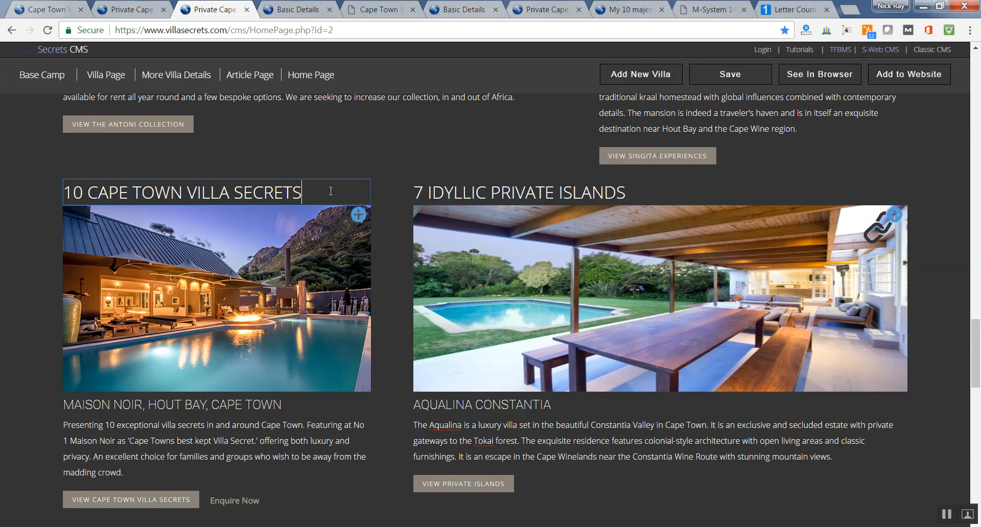
{"action": "left_click_drag", "start_coordinate": [302, 192], "coordinate": [35, 179]}
{"action": "key", "text": "ctrl+c"}
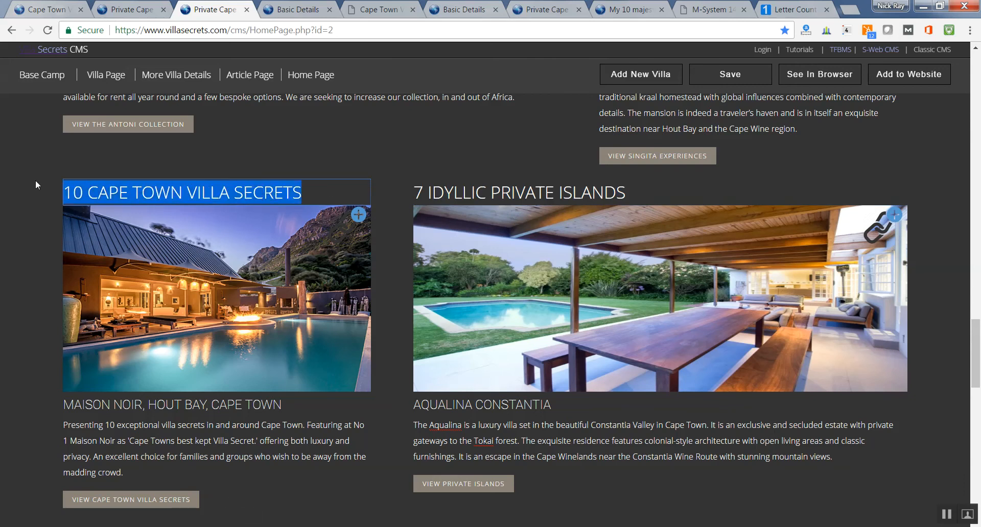
Step: Switch to the Letter Count website, replace its old text with the copied heading and count the characters
{"action": "left_click", "coordinate": [795, 9]}
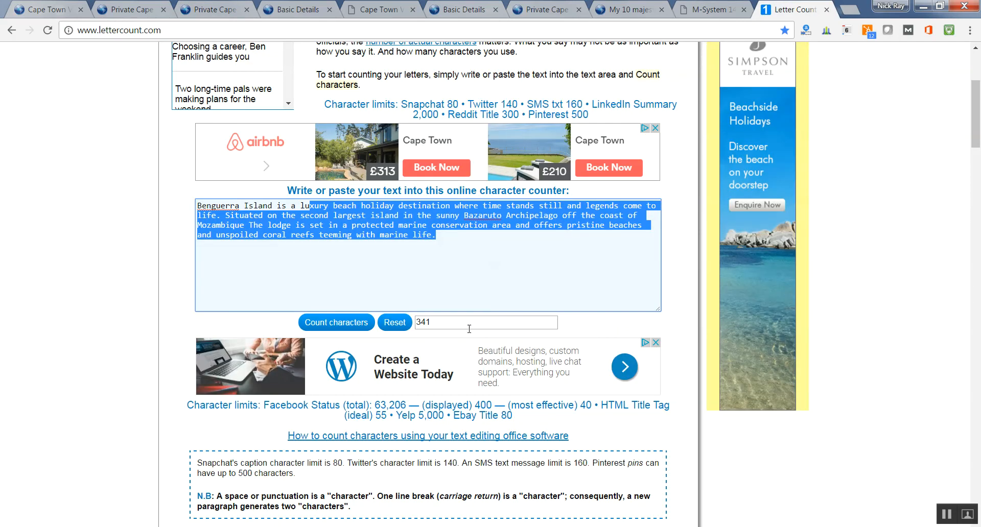
{"action": "key", "text": "BackSpace"}
{"action": "key", "text": "BackSpace"}
{"action": "key", "text": "BackSpace"}
{"action": "key", "text": "BackSpace"}
{"action": "key", "text": "BackSpace"}
{"action": "key", "text": "BackSpace"}
{"action": "key", "text": "BackSpace"}
{"action": "key", "text": "BackSpace"}
{"action": "key", "text": "BackSpace"}
{"action": "key", "text": "BackSpace"}
{"action": "key", "text": "BackSpace"}
{"action": "key", "text": "BackSpace"}
{"action": "key", "text": "BackSpace"}
{"action": "key", "text": "BackSpace"}
{"action": "key", "text": "BackSpace"}
{"action": "key", "text": "BackSpace"}
{"action": "key", "text": "BackSpace"}
{"action": "key", "text": "BackSpace"}
{"action": "key", "text": "BackSpace"}
{"action": "key", "text": "BackSpace"}
{"action": "key", "text": "BackSpace"}
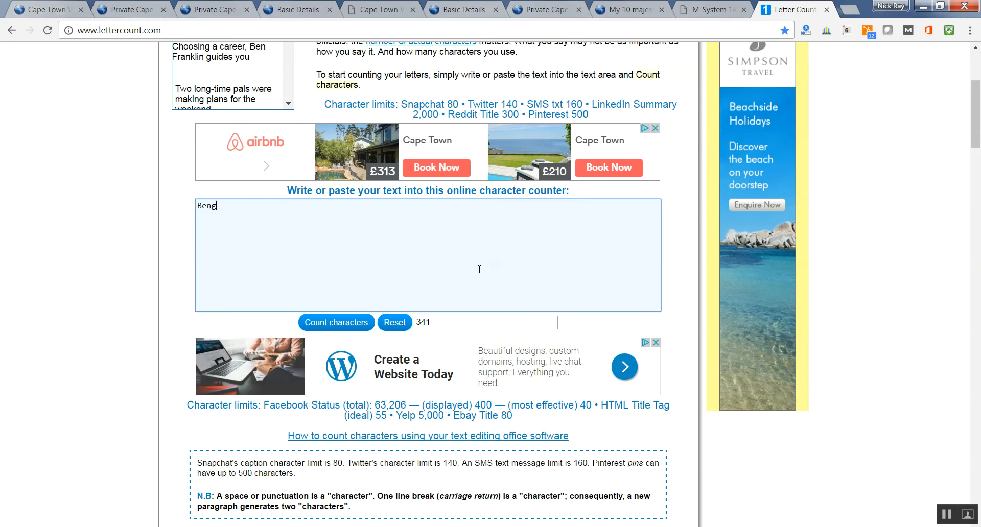
{"action": "key", "text": "ctrl+v"}
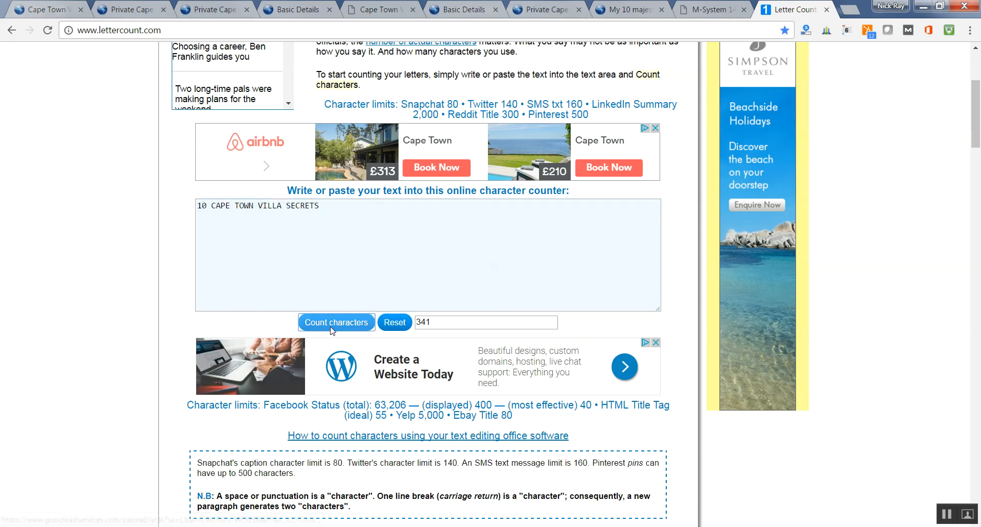
{"action": "left_click", "coordinate": [366, 324]}
Step: Return to Aqualina's basic details and highlight the Page & Meta Title label with its 60-character limit
{"action": "left_click", "coordinate": [625, 5]}
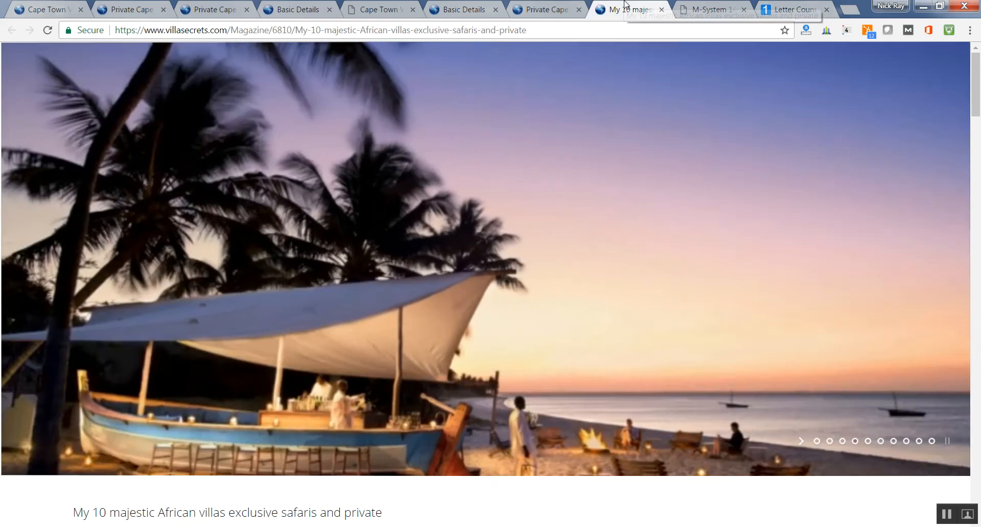
{"action": "left_click", "coordinate": [544, 8]}
{"action": "left_click", "coordinate": [458, 5]}
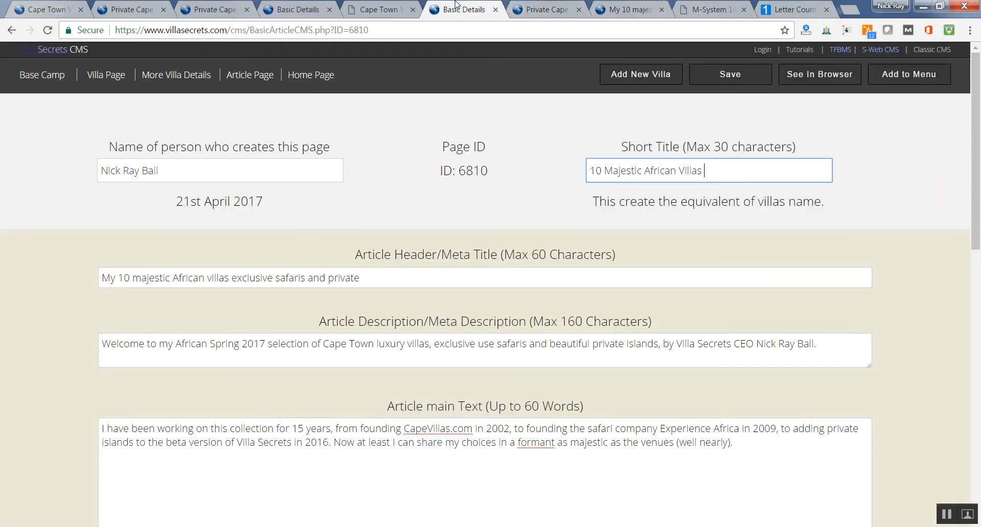
{"action": "left_click", "coordinate": [312, 5]}
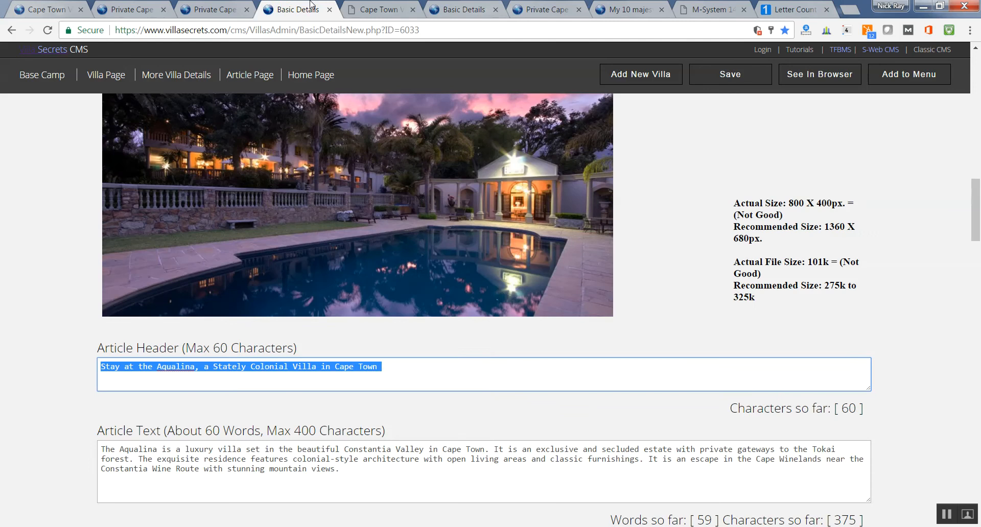
{"action": "left_click_drag", "start_coordinate": [975, 229], "coordinate": [970, 162]}
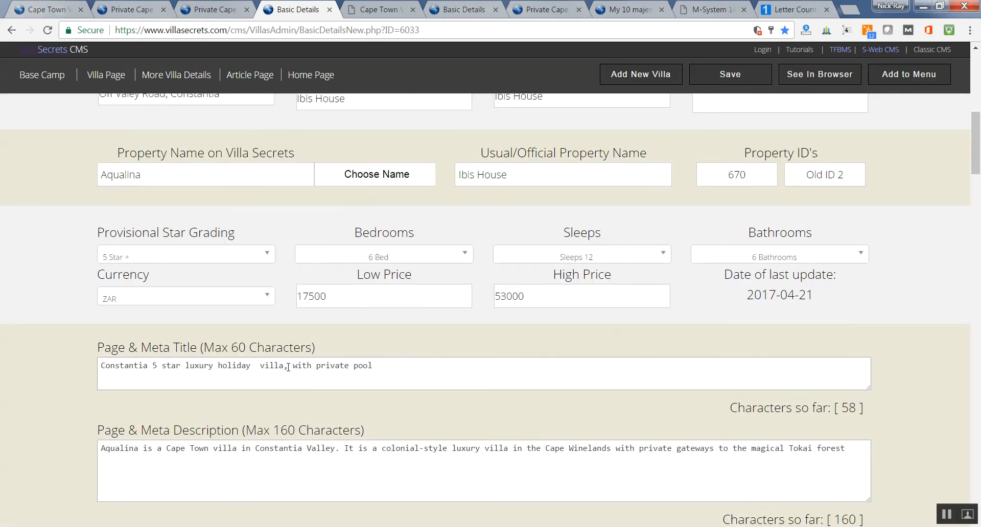
{"action": "left_click_drag", "start_coordinate": [288, 366], "coordinate": [316, 332]}
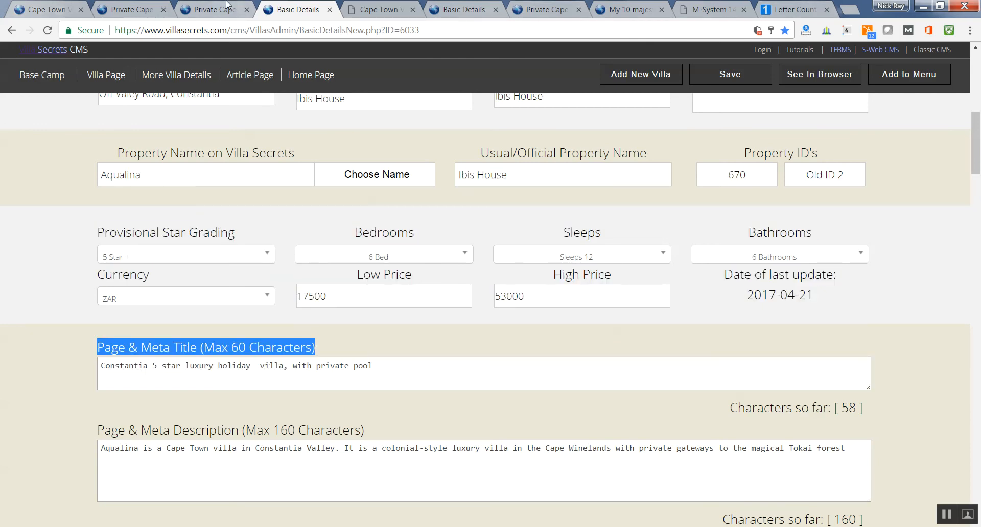
Step: Return to the home page CMS and highlight the heading 7 Idyllic Private Islands above its block
{"action": "left_click", "coordinate": [207, 5]}
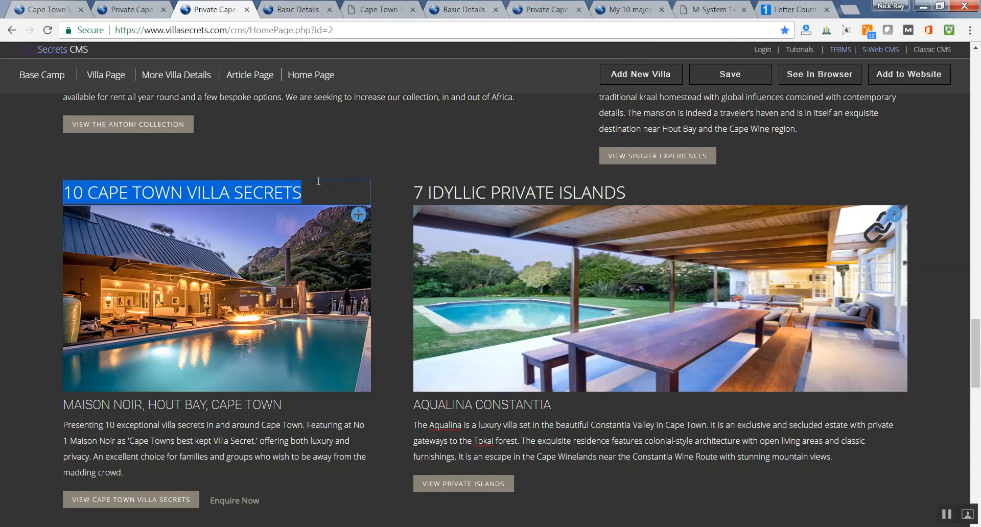
{"action": "left_click", "coordinate": [456, 189]}
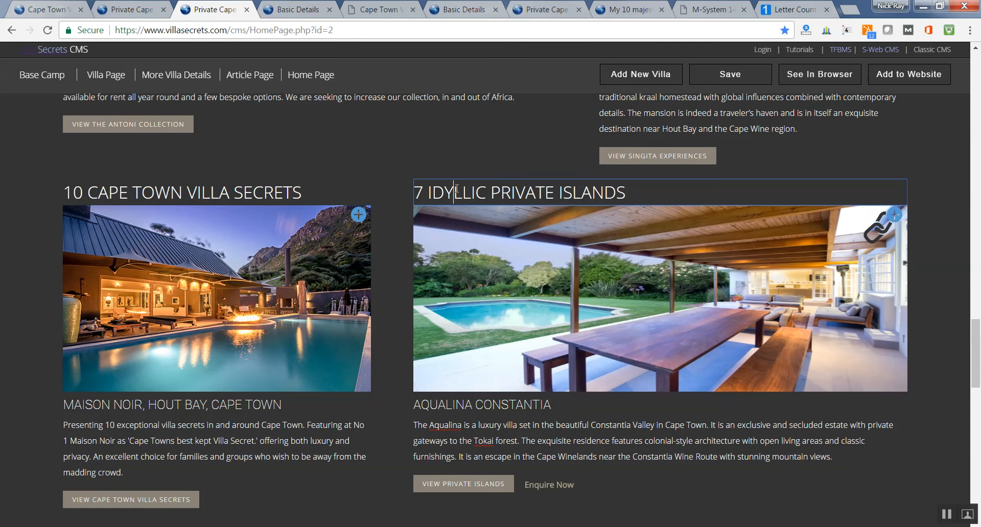
{"action": "left_click", "coordinate": [640, 193]}
{"action": "left_click_drag", "start_coordinate": [640, 193], "coordinate": [405, 201]}
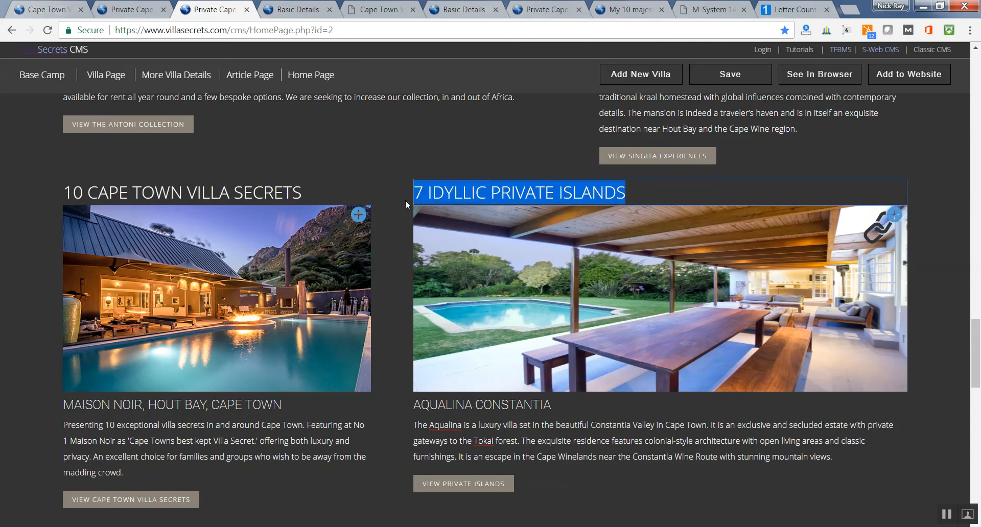
Step: Copy the web address of Aqualina's basic details page and paste it at the end of the Word notes
{"action": "left_click", "coordinate": [126, 9]}
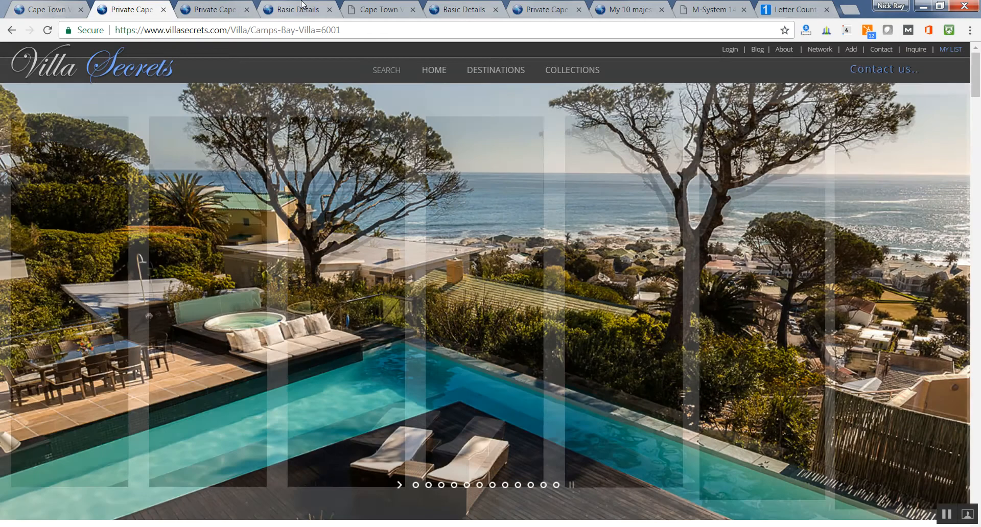
{"action": "left_click", "coordinate": [298, 8]}
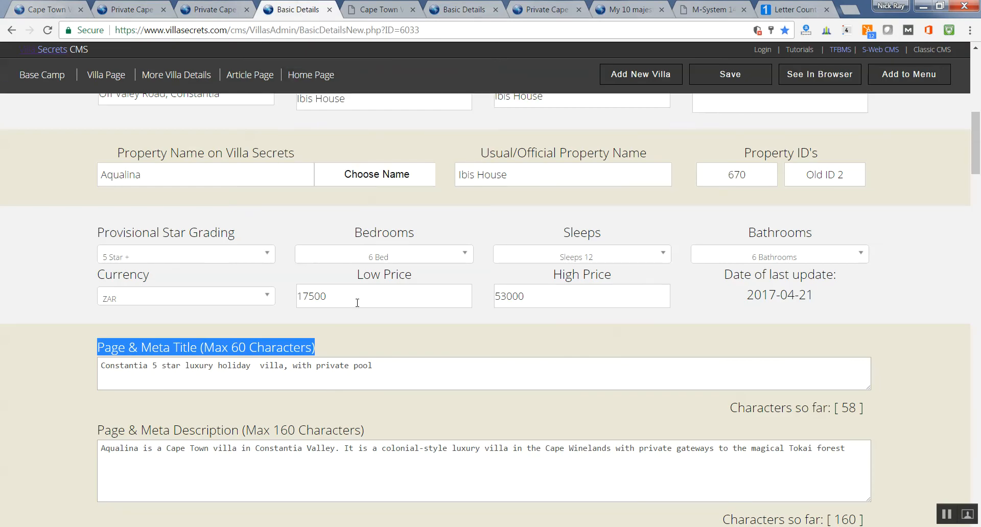
{"action": "left_click_drag", "start_coordinate": [435, 32], "coordinate": [114, 31]}
{"action": "key", "text": "ctrl+c"}
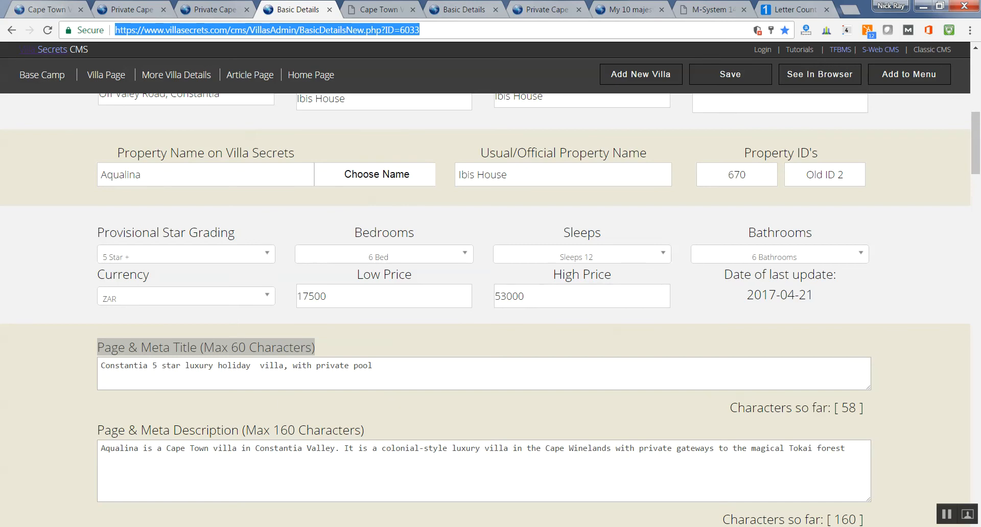
{"action": "key", "text": "alt+Tab"}
{"action": "key", "text": "ctrl+v"}
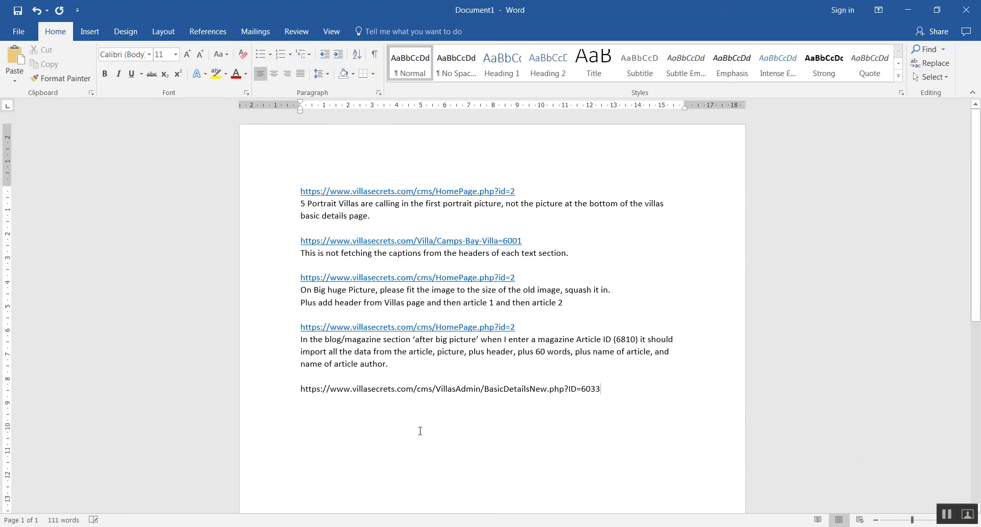
Step: Below the pasted link, write "We need to add a ‘Short Header’ like we have on the article page, please add this above the"
{"action": "key", "text": "Return"}
{"action": "type", "text": "We ne"}
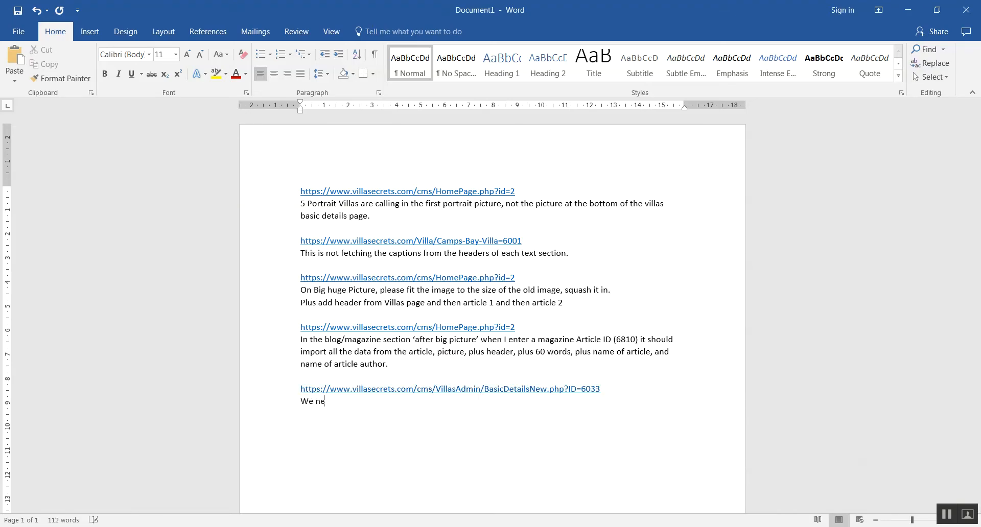
{"action": "type", "text": "ed to add a ‘Short Header’ like we have"}
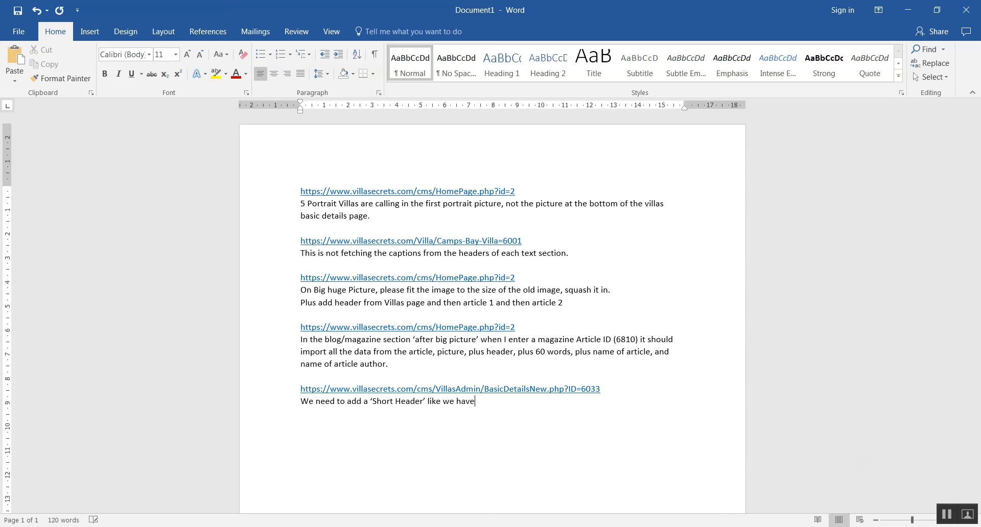
{"action": "type", "text": " on the article page, please add this "}
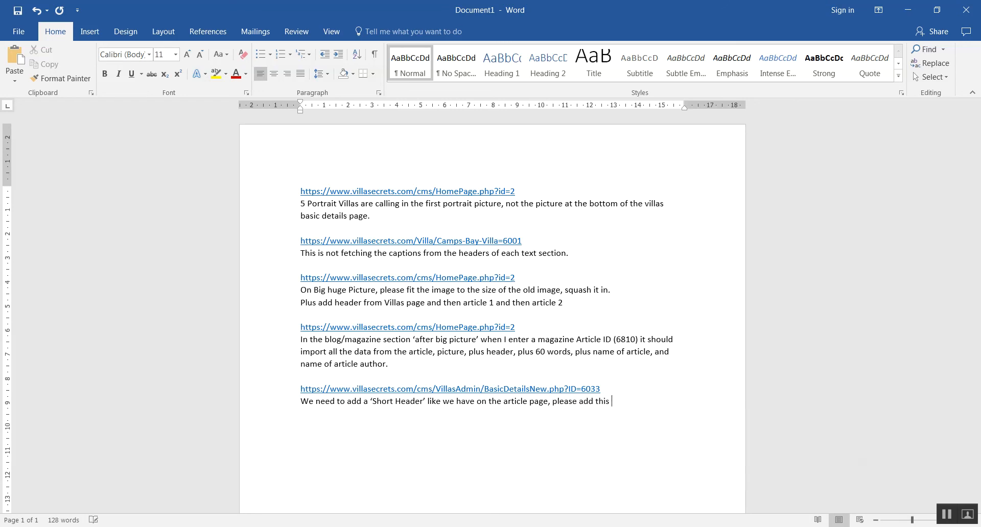
{"action": "type", "text": "above the"}
Step: Copy the label Page & Meta Title (Max 60 Characters) from Aqualina's basic details, paste it in quotes ending the Word note, and start a new line
{"action": "key", "text": "alt+Tab"}
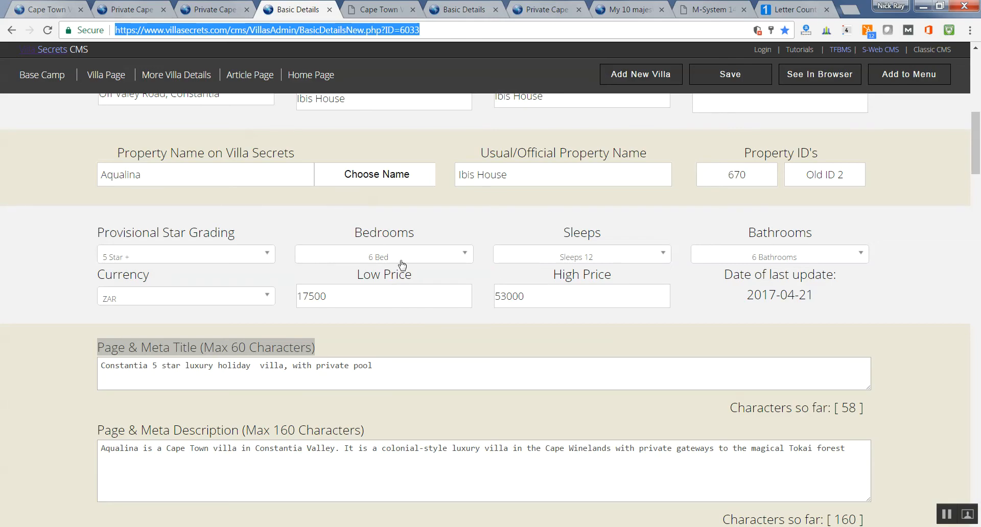
{"action": "left_click_drag", "start_coordinate": [367, 351], "coordinate": [94, 346]}
{"action": "key", "text": "ctrl+c"}
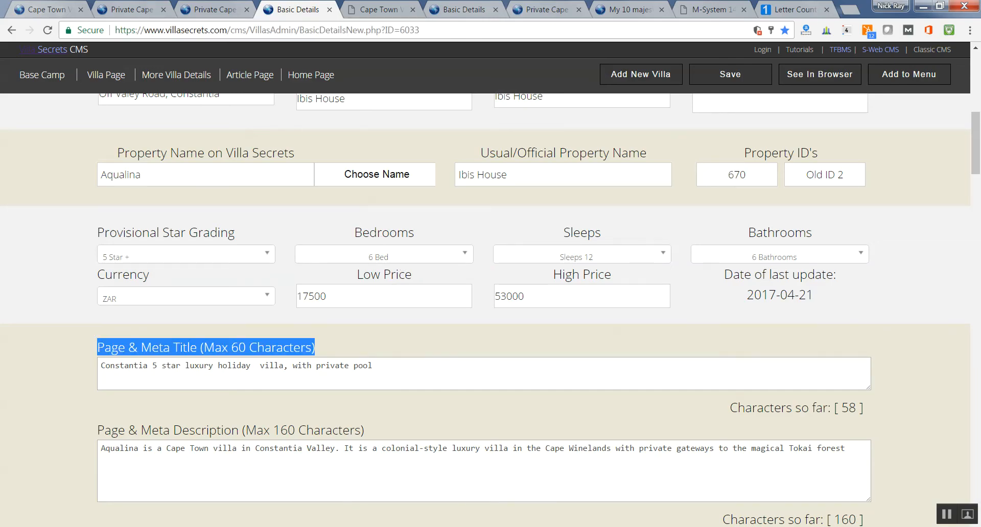
{"action": "key", "text": "alt+Tab"}
{"action": "type", "text": "'"}
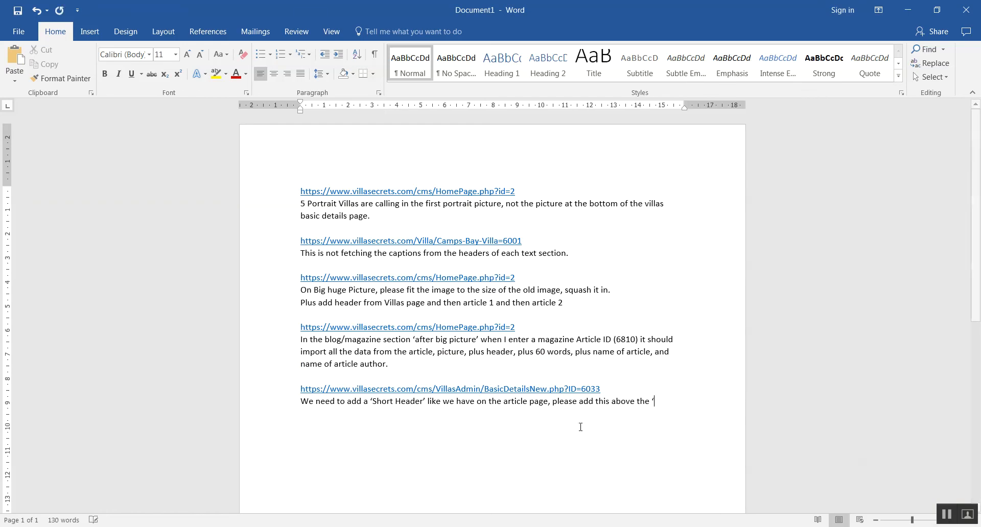
{"action": "key", "text": "ctrl+v"}
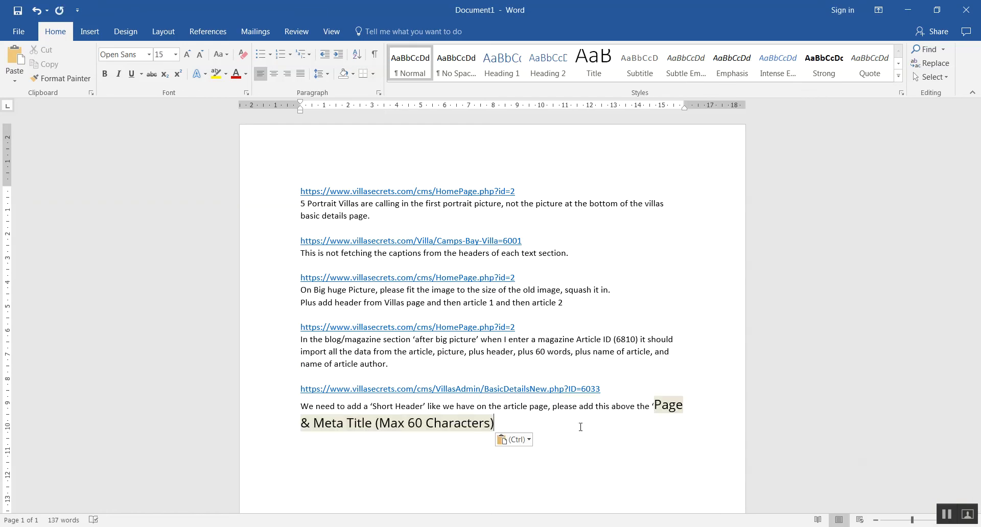
{"action": "type", "text": "'"}
{"action": "key", "text": "Return"}
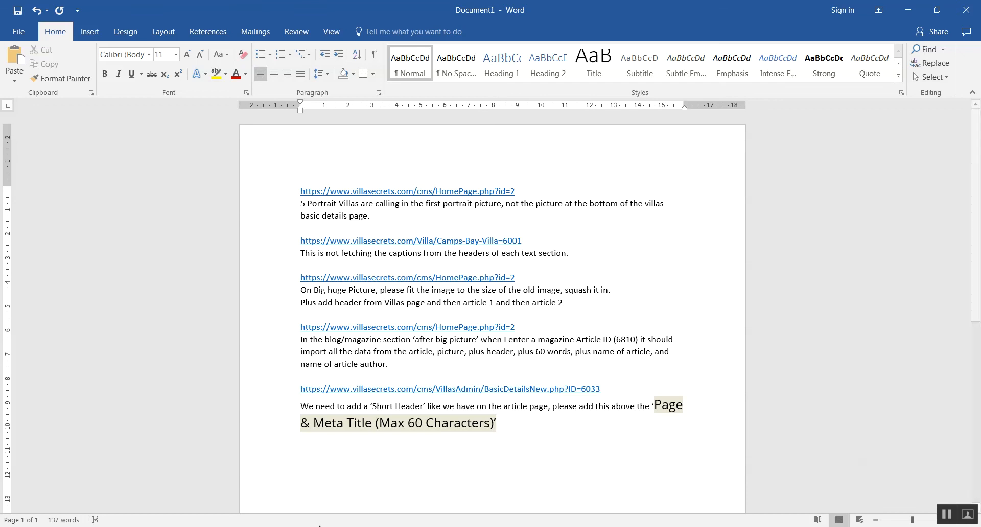
Step: Switch back to the home page CMS in the browser and highlight the Aqualina Constantia subheading under the Private Islands picture
{"action": "key", "text": "alt+Tab"}
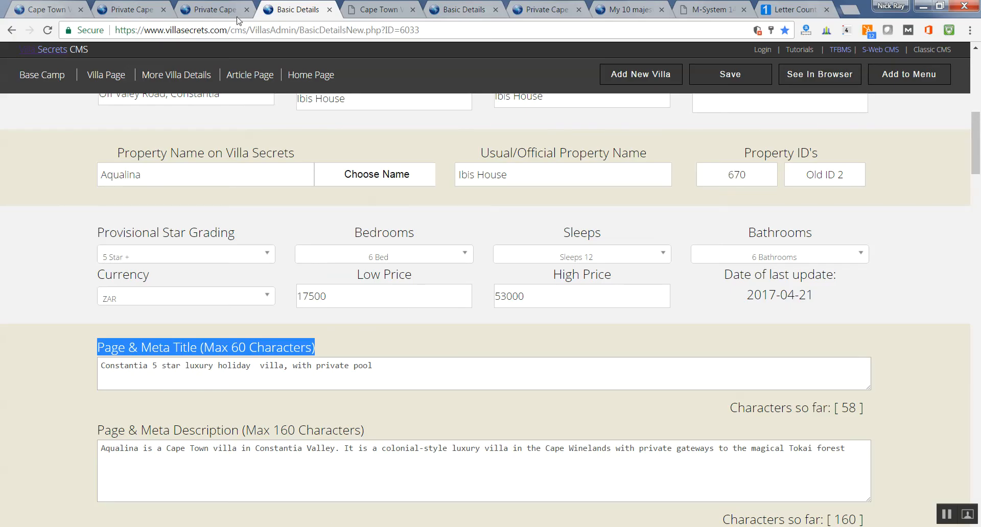
{"action": "left_click", "coordinate": [210, 9]}
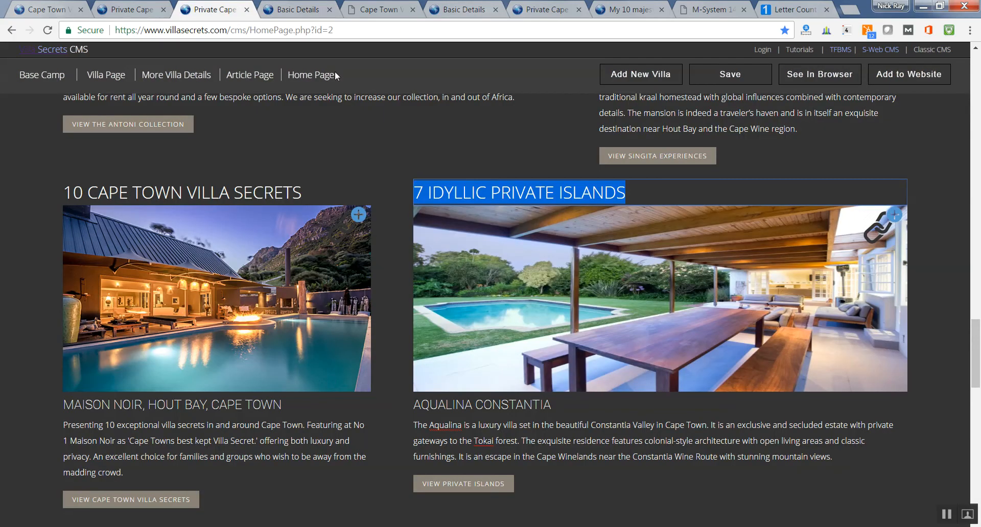
{"action": "left_click", "coordinate": [637, 195]}
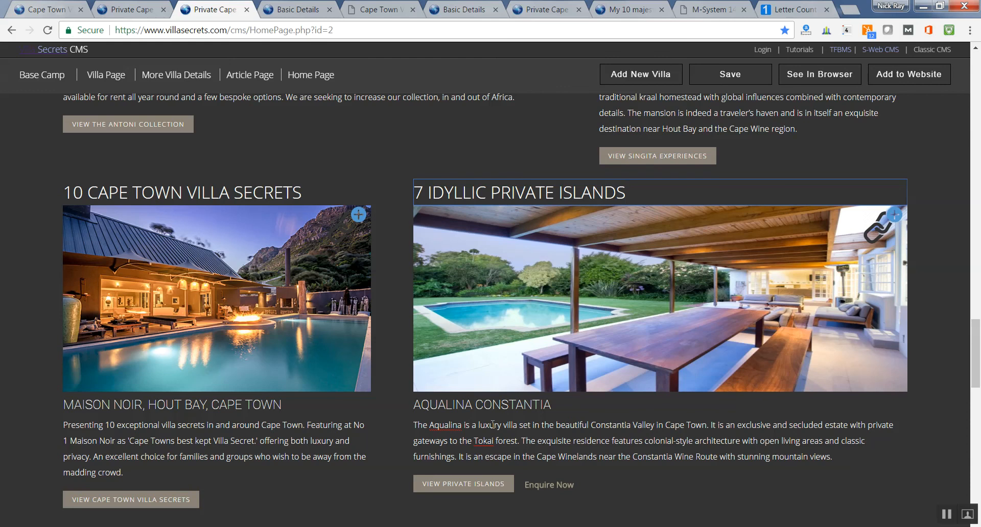
{"action": "left_click_drag", "start_coordinate": [555, 402], "coordinate": [412, 403]}
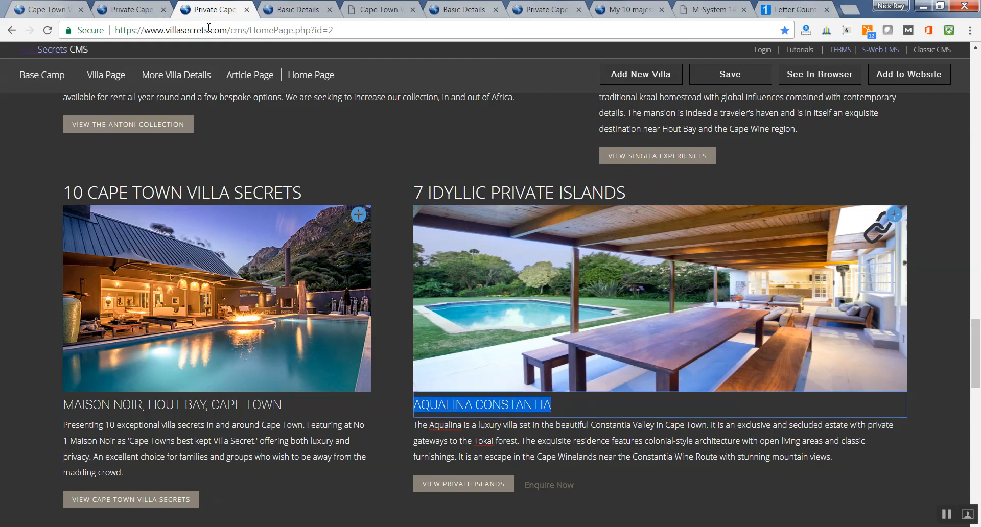
Step: Highlight the Article Header text in Aqualina's basic details and go back to the Page & Meta Title section
{"action": "left_click", "coordinate": [292, 7]}
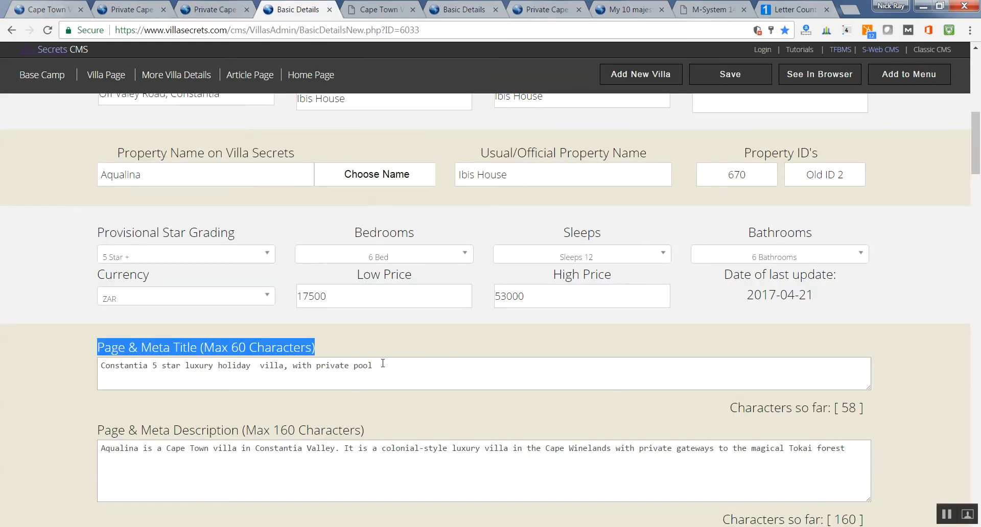
{"action": "scroll", "coordinate": [978, 223], "scroll_direction": "down", "scroll_amount": 12}
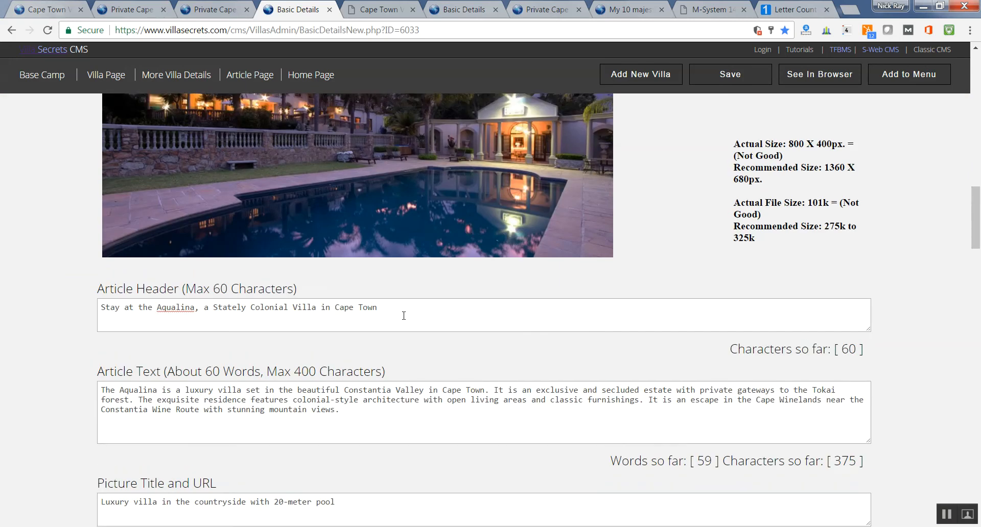
{"action": "left_click_drag", "start_coordinate": [404, 315], "coordinate": [39, 299]}
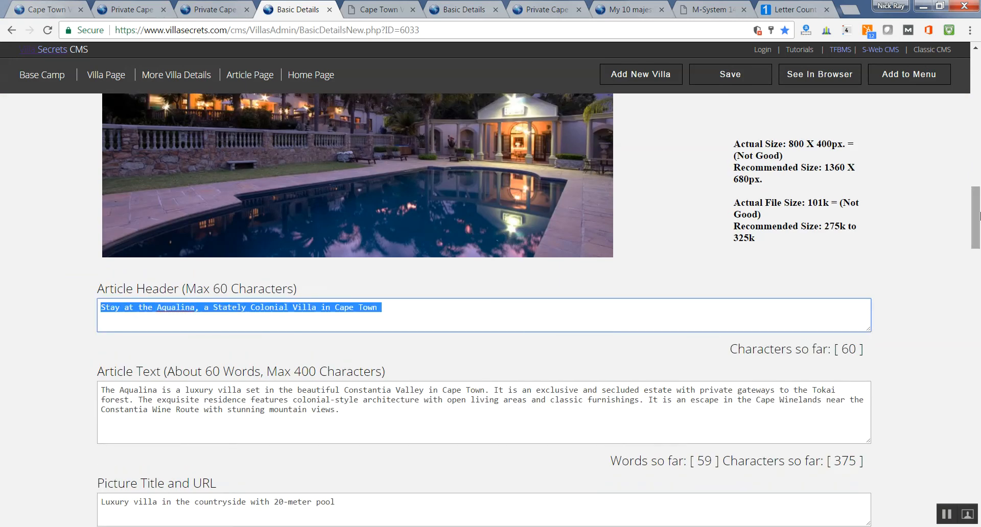
{"action": "mouse_move", "coordinate": [979, 215]}
{"action": "left_mouse_down"}
{"action": "mouse_move", "coordinate": [979, 160]}
{"action": "mouse_move", "coordinate": [975, 207]}
{"action": "left_mouse_up"}
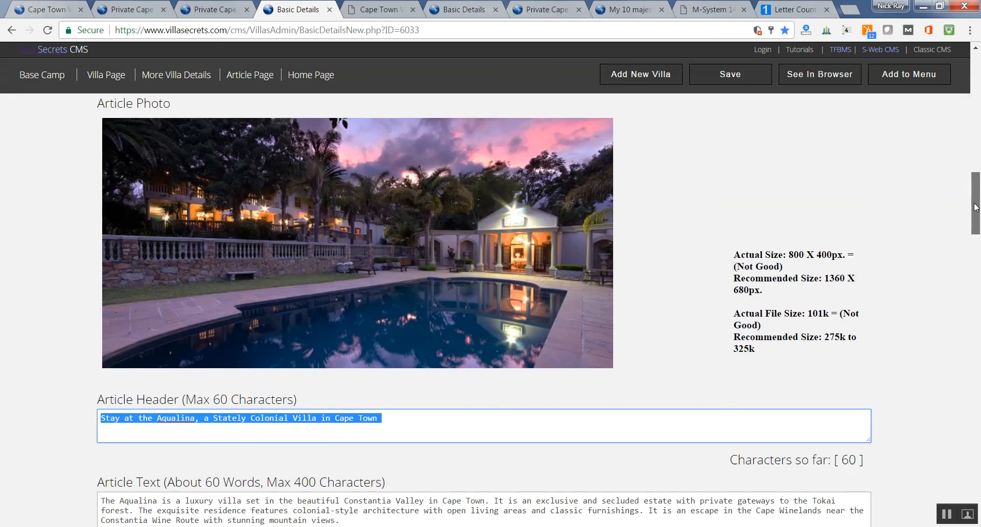
{"action": "left_click_drag", "start_coordinate": [974, 212], "coordinate": [979, 144]}
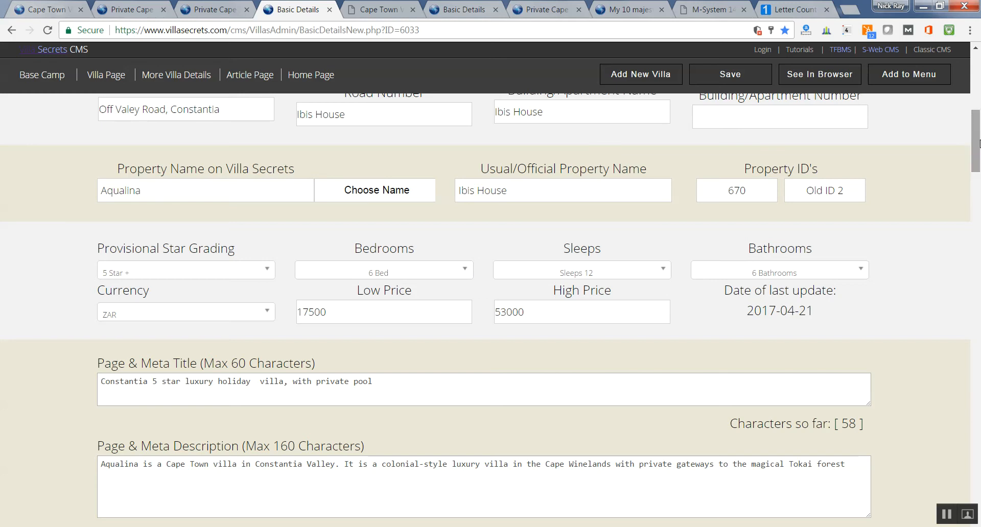
Step: Compare the Aqualina paragraph in the home page block with the Article Text in its basic details
{"action": "left_click", "coordinate": [220, 6]}
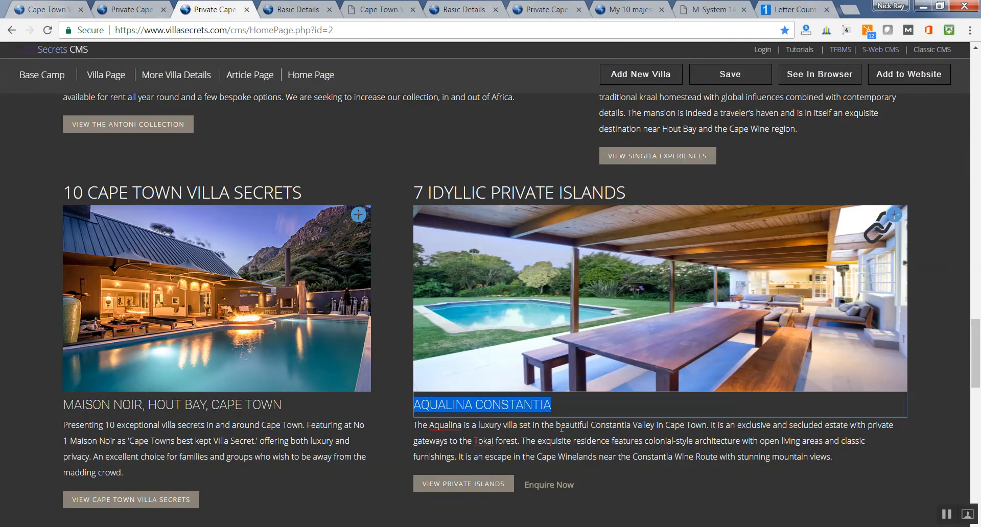
{"action": "left_click_drag", "start_coordinate": [560, 426], "coordinate": [627, 467]}
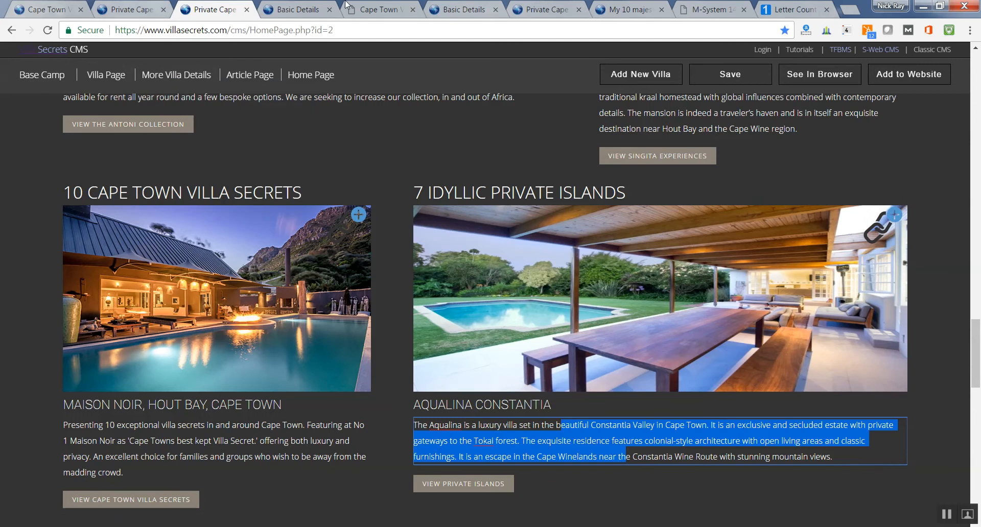
{"action": "left_click", "coordinate": [301, 8]}
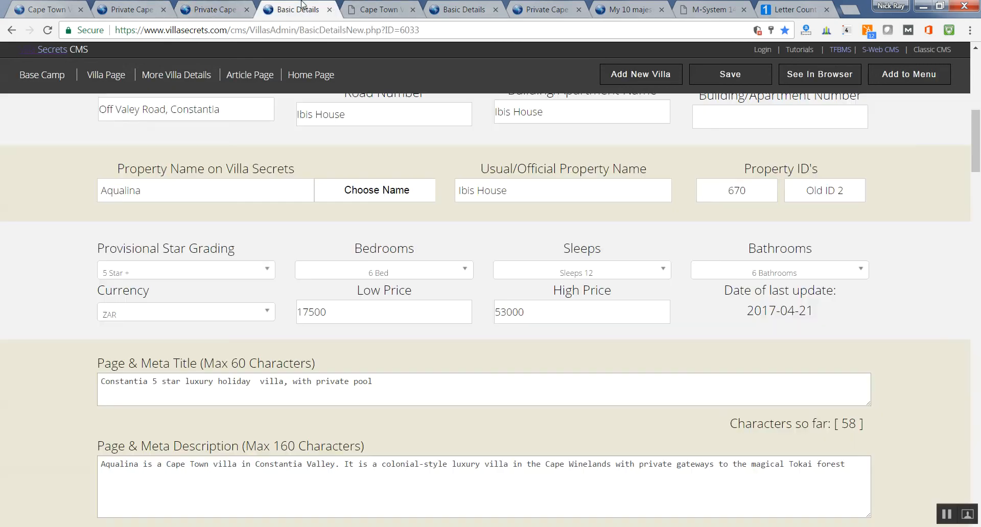
{"action": "left_click_drag", "start_coordinate": [976, 149], "coordinate": [977, 221]}
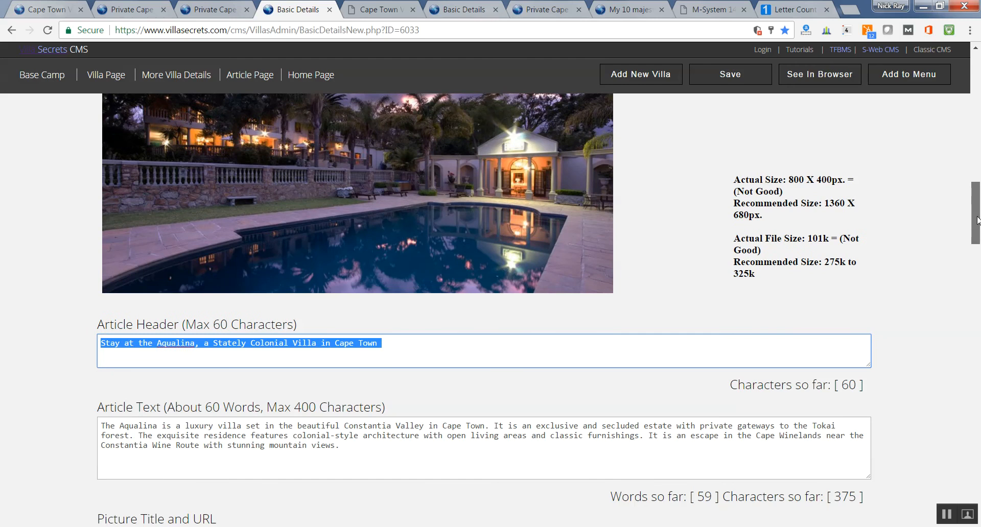
{"action": "left_click_drag", "start_coordinate": [357, 452], "coordinate": [75, 305]}
Step: On the home page CMS, highlight the Private Islands heading and the Aqualina Constantia subheading, and dismiss the browser notification
{"action": "left_click", "coordinate": [223, 7]}
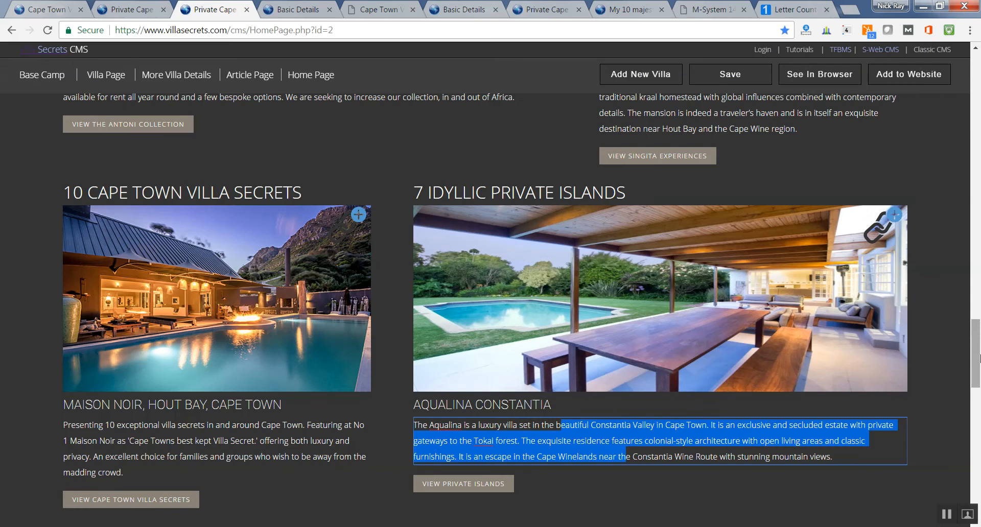
{"action": "left_click_drag", "start_coordinate": [977, 353], "coordinate": [978, 365]}
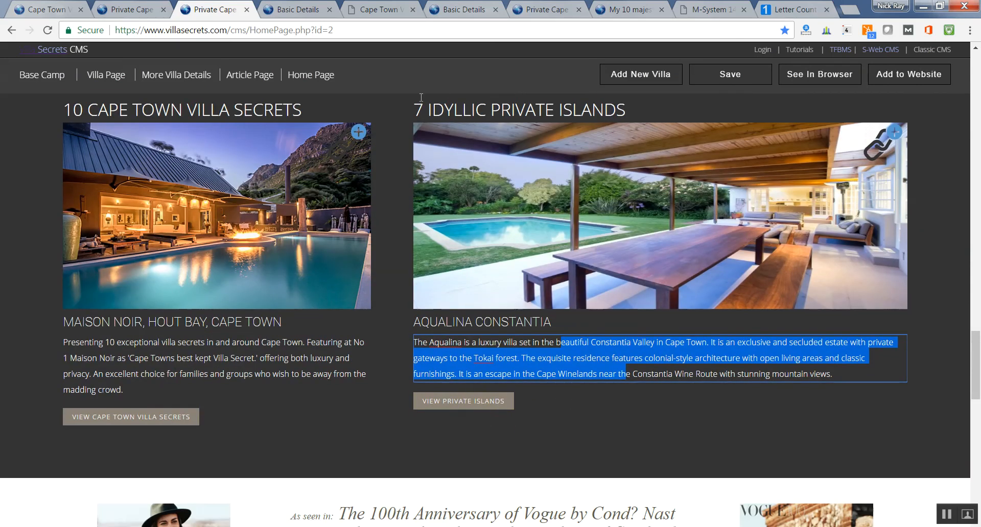
{"action": "left_click_drag", "start_coordinate": [417, 107], "coordinate": [626, 99]}
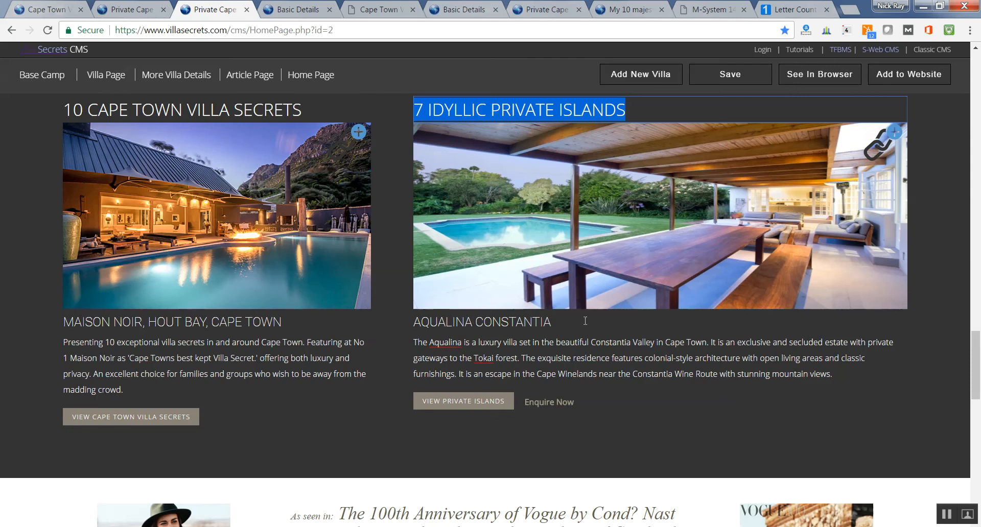
{"action": "left_click_drag", "start_coordinate": [587, 321], "coordinate": [414, 322]}
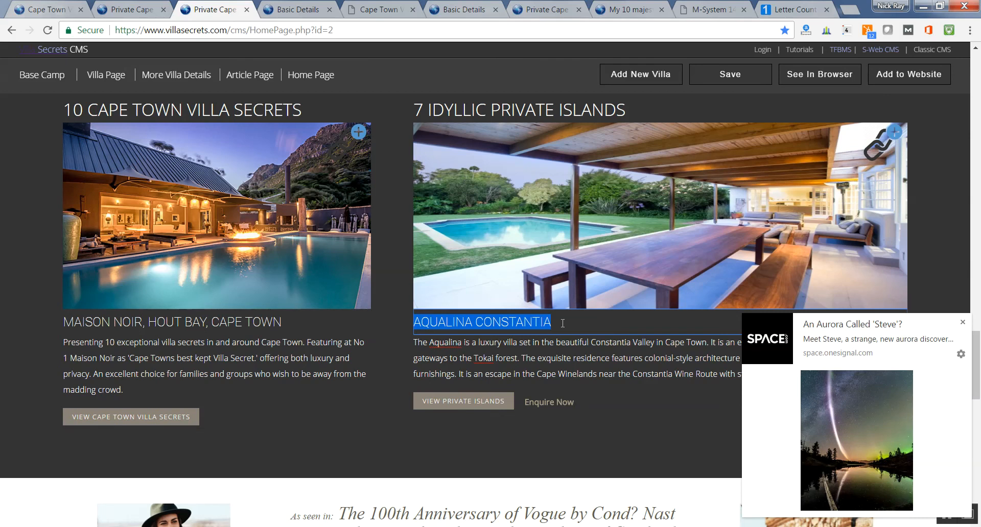
{"action": "left_click", "coordinate": [962, 322]}
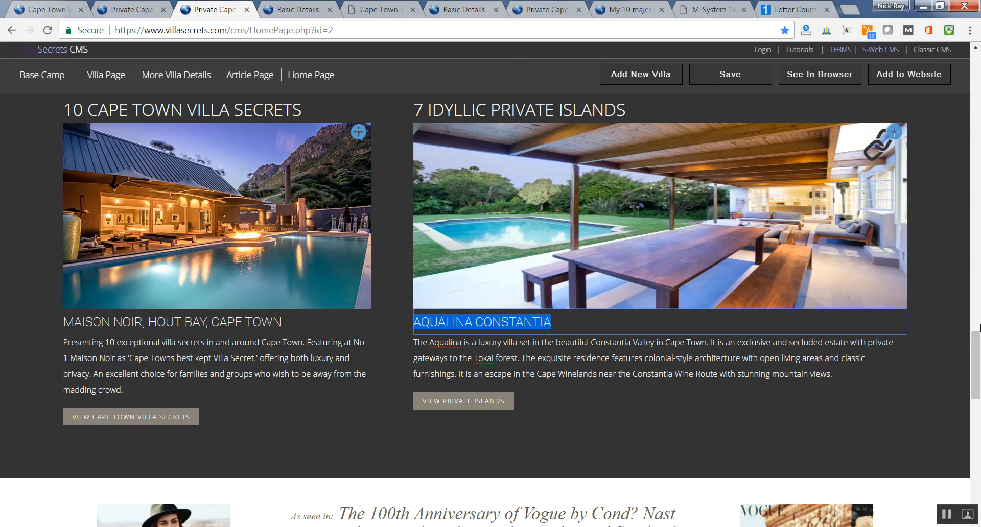
Step: Go back to the home page's opening slideshow and advance it to the next picture
{"action": "left_click_drag", "start_coordinate": [979, 328], "coordinate": [978, 56]}
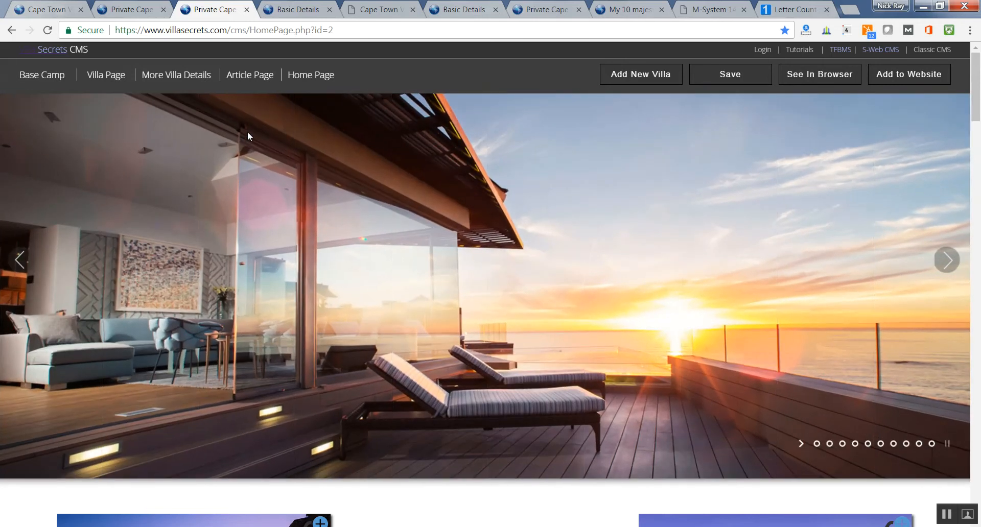
{"action": "left_click", "coordinate": [946, 260]}
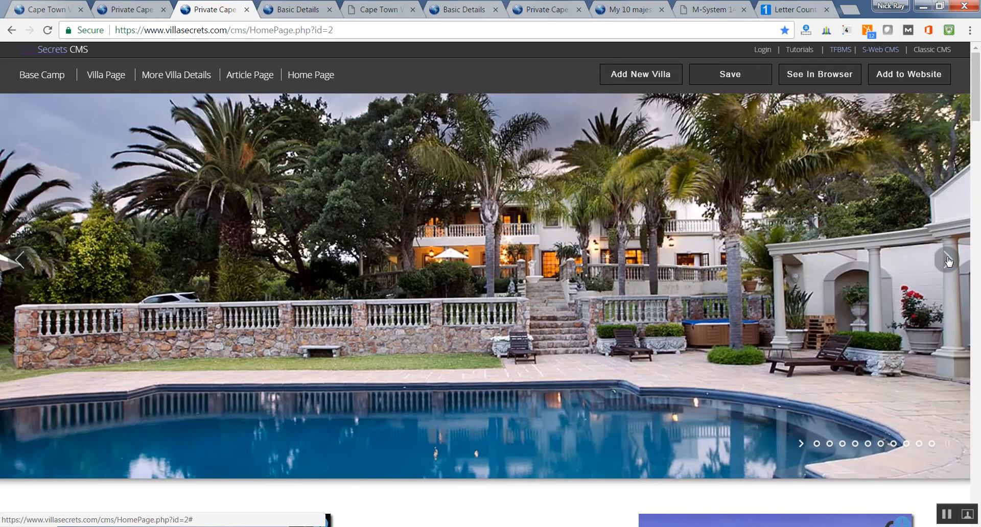
Step: Advance the home page slideshow once more, open the home page's Slider Photos and look through the pictures listed there
{"action": "left_click", "coordinate": [947, 261]}
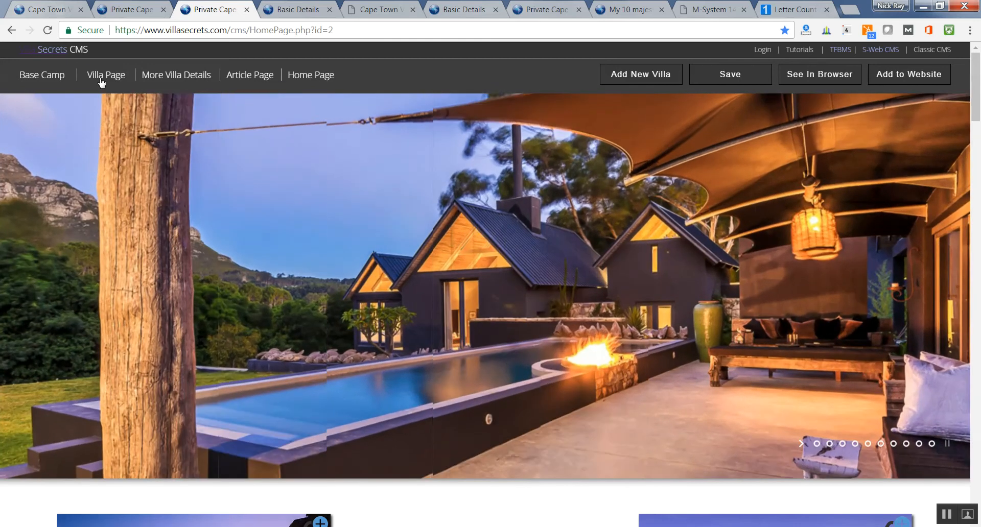
{"action": "mouse_move", "coordinate": [105, 81]}
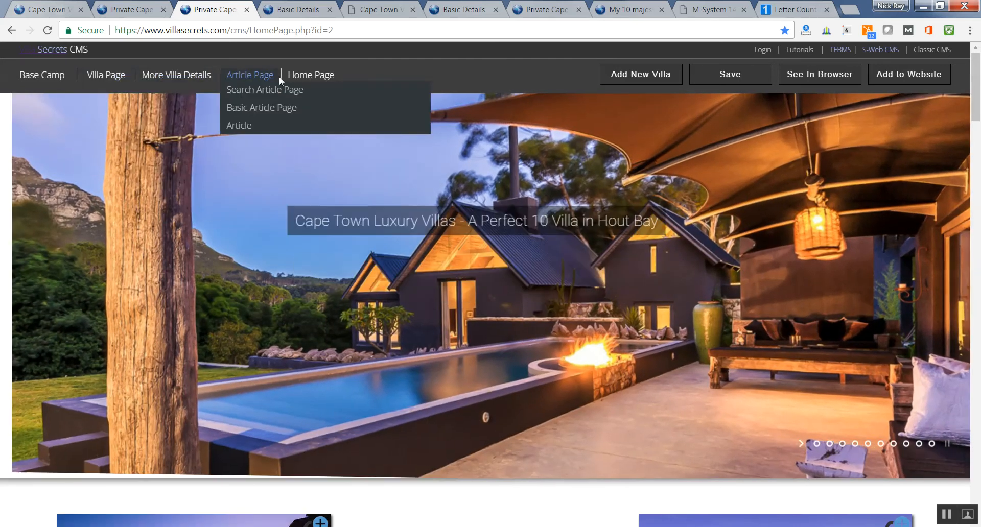
{"action": "mouse_move", "coordinate": [306, 76]}
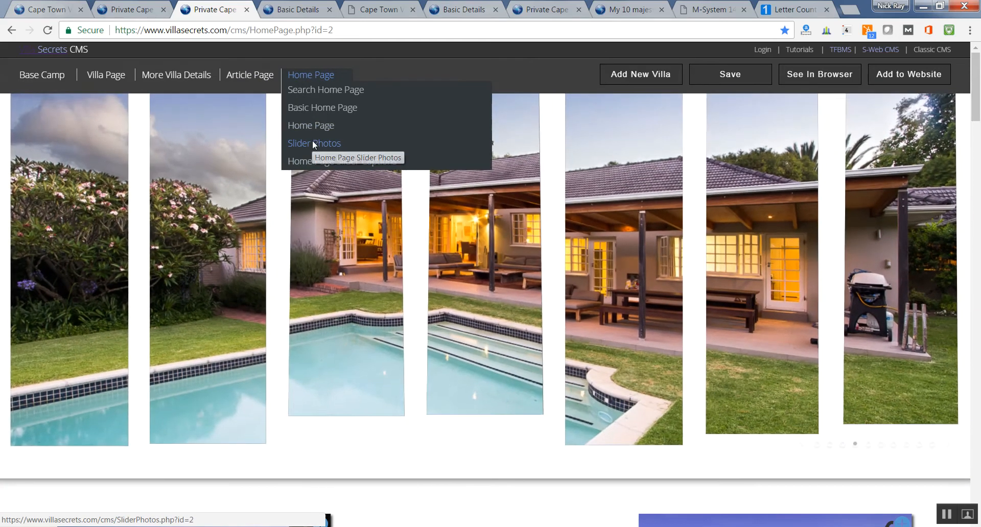
{"action": "left_click", "coordinate": [313, 144]}
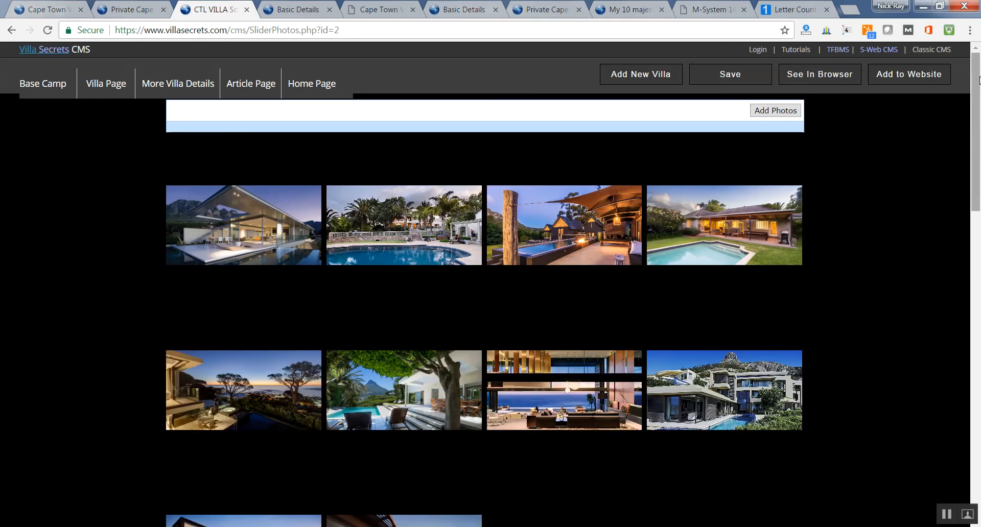
{"action": "left_click_drag", "start_coordinate": [976, 162], "coordinate": [971, 214]}
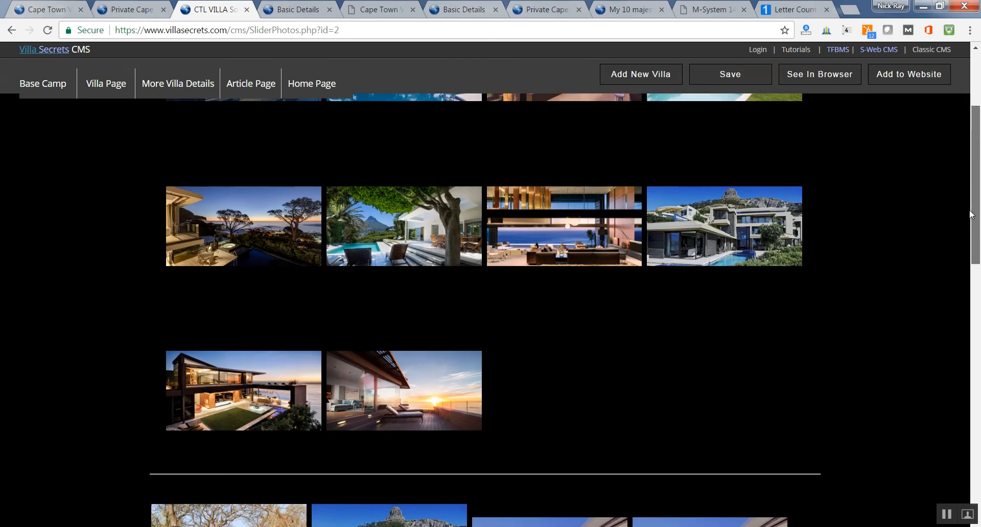
{"action": "left_click_drag", "start_coordinate": [971, 214], "coordinate": [971, 171]}
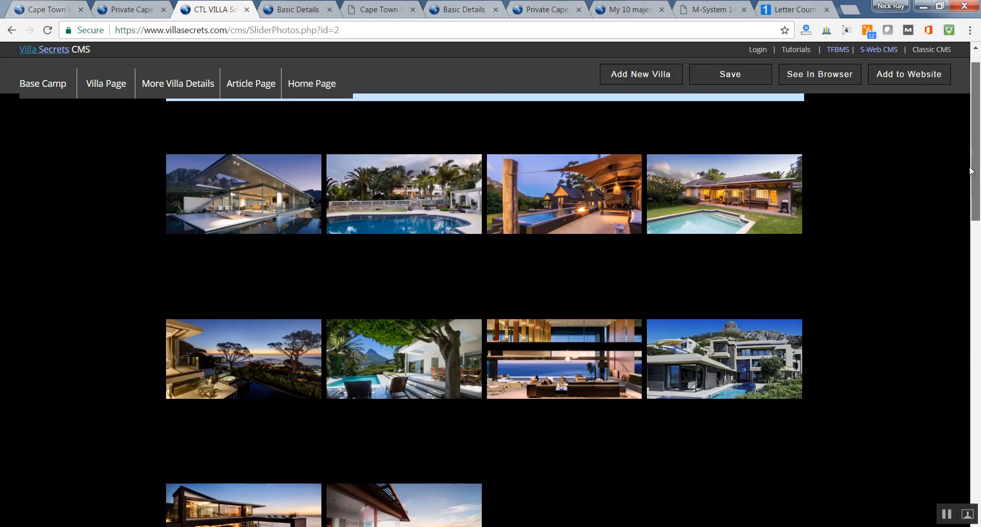
Step: Make six slider photos private: palm-lined pool, fire-pit villa, bungalow pool, tree-shaded terrace, sea-view lounge and white villa below the peak
{"action": "mouse_move", "coordinate": [295, 190]}
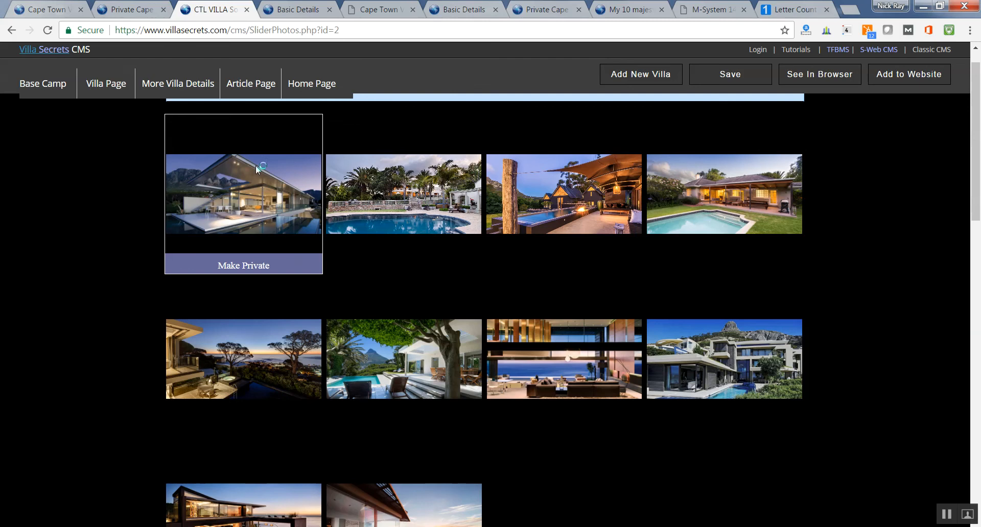
{"action": "left_click", "coordinate": [414, 267]}
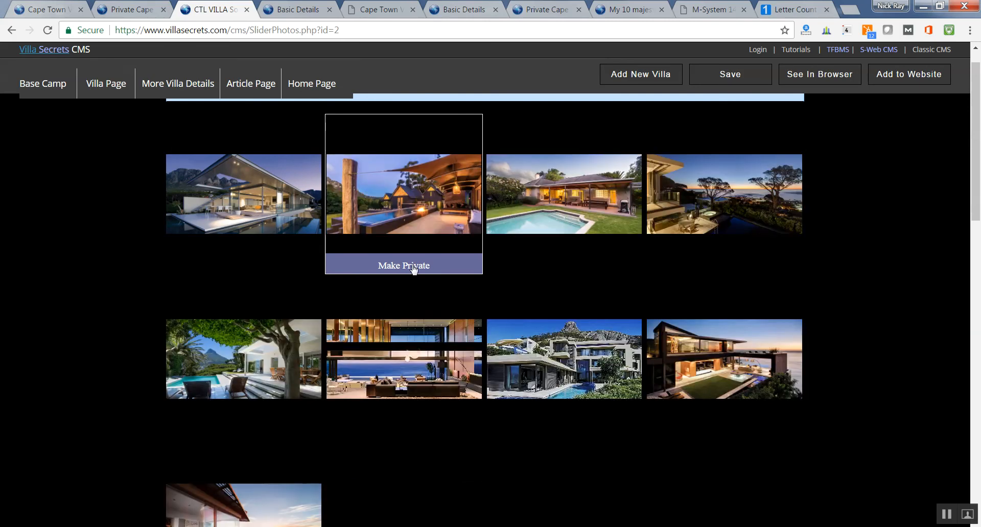
{"action": "left_click", "coordinate": [417, 266]}
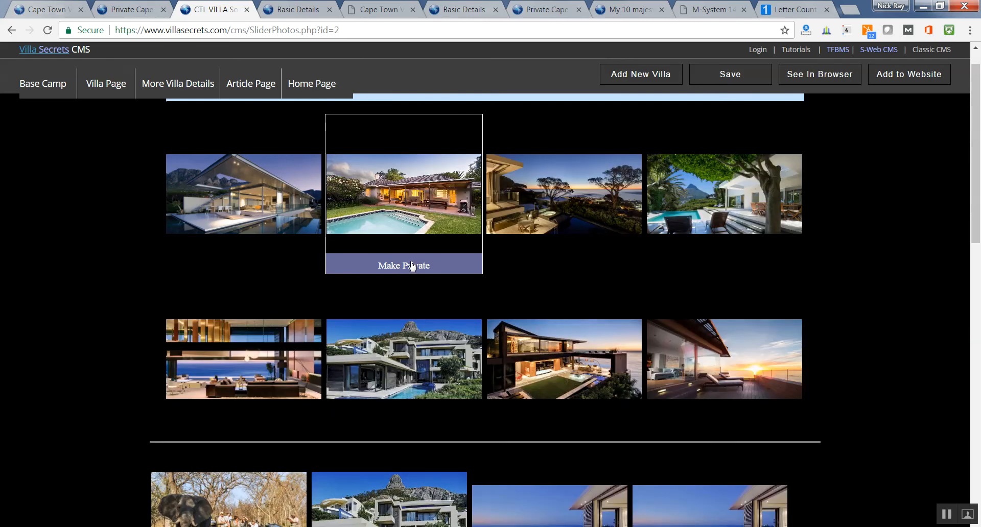
{"action": "left_click", "coordinate": [413, 265]}
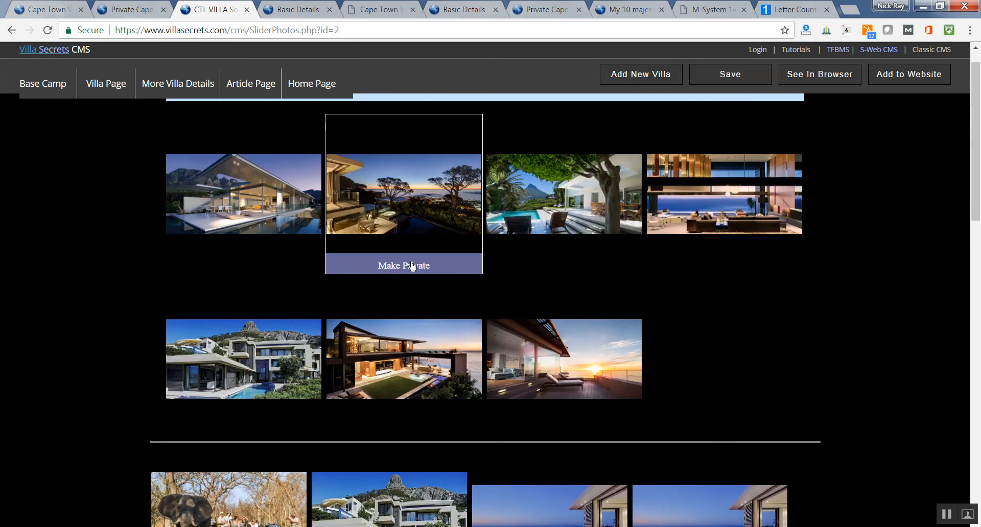
{"action": "left_click", "coordinate": [571, 266]}
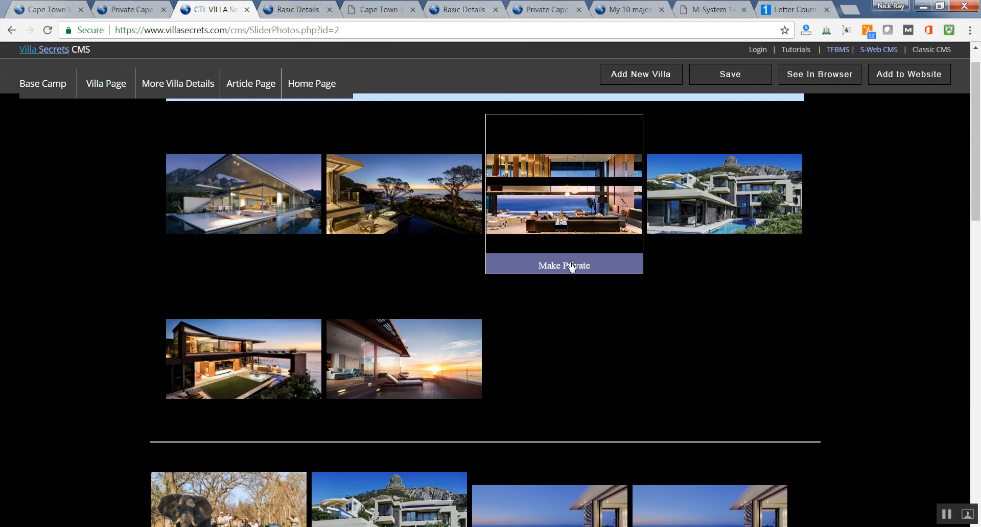
{"action": "left_click", "coordinate": [568, 265]}
{"action": "left_click", "coordinate": [565, 266]}
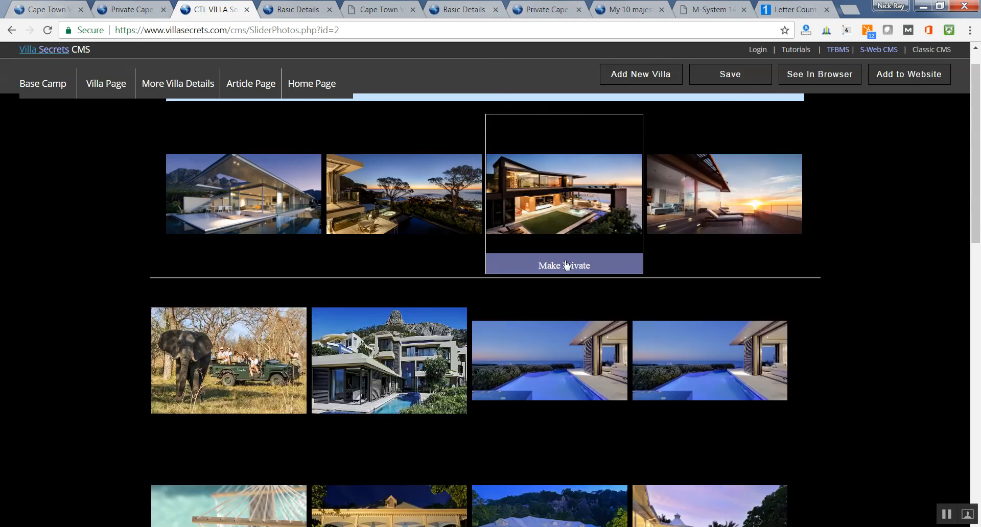
Step: Make the hammock picture from the private photos public and look through the remaining private slider photos
{"action": "left_click_drag", "start_coordinate": [976, 151], "coordinate": [979, 174]}
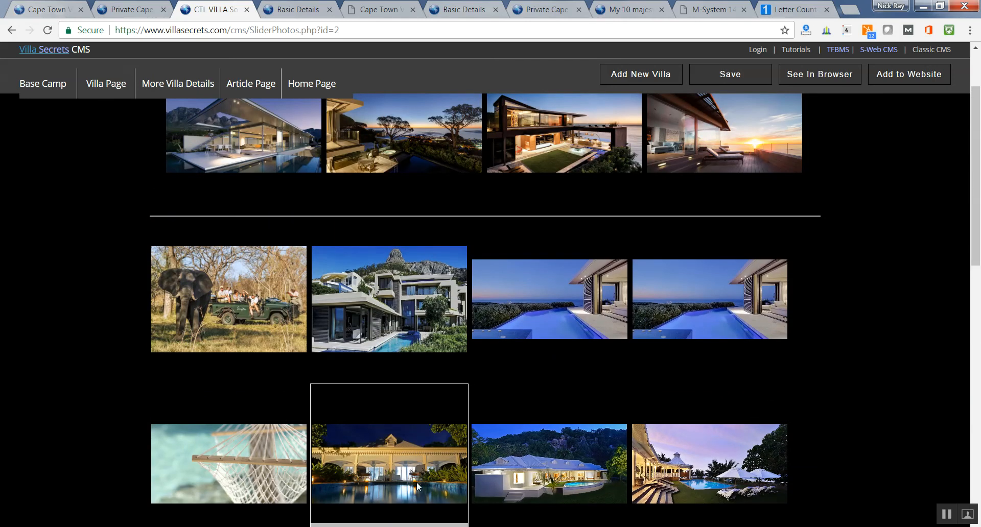
{"action": "mouse_move", "coordinate": [978, 265]}
{"action": "left_mouse_down"}
{"action": "mouse_move", "coordinate": [961, 435]}
{"action": "mouse_move", "coordinate": [971, 265]}
{"action": "left_mouse_up"}
{"action": "mouse_move", "coordinate": [270, 417]}
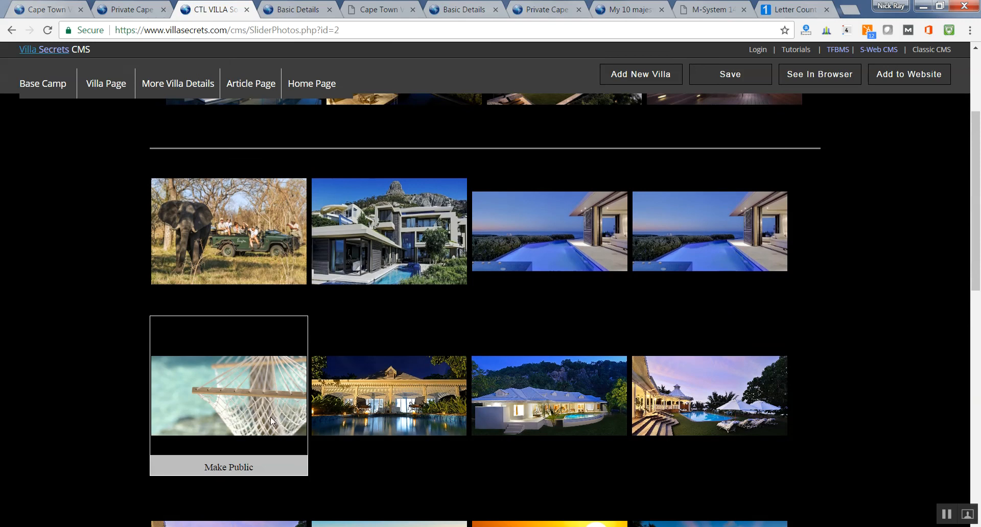
{"action": "left_click", "coordinate": [230, 468]}
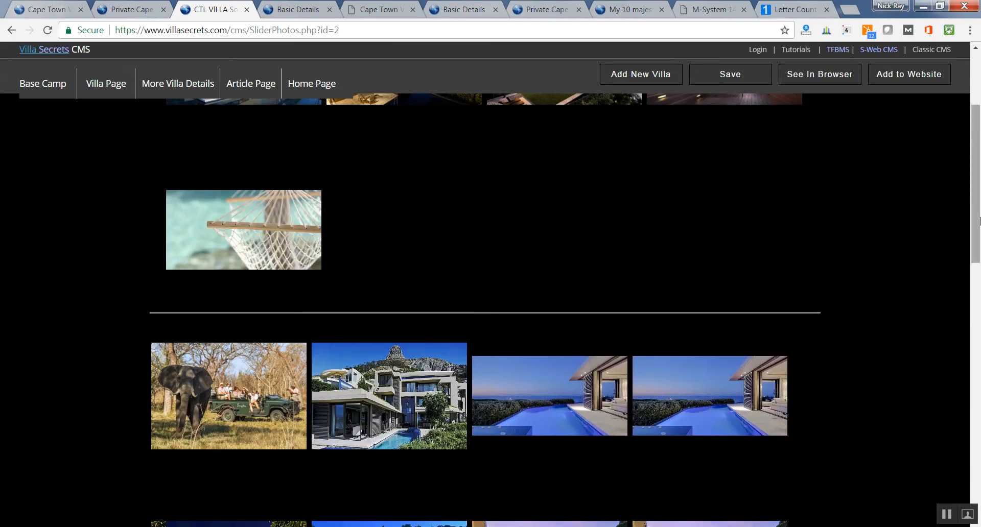
{"action": "left_click_drag", "start_coordinate": [978, 222], "coordinate": [932, 457]}
{"action": "left_click_drag", "start_coordinate": [943, 330], "coordinate": [948, 145]}
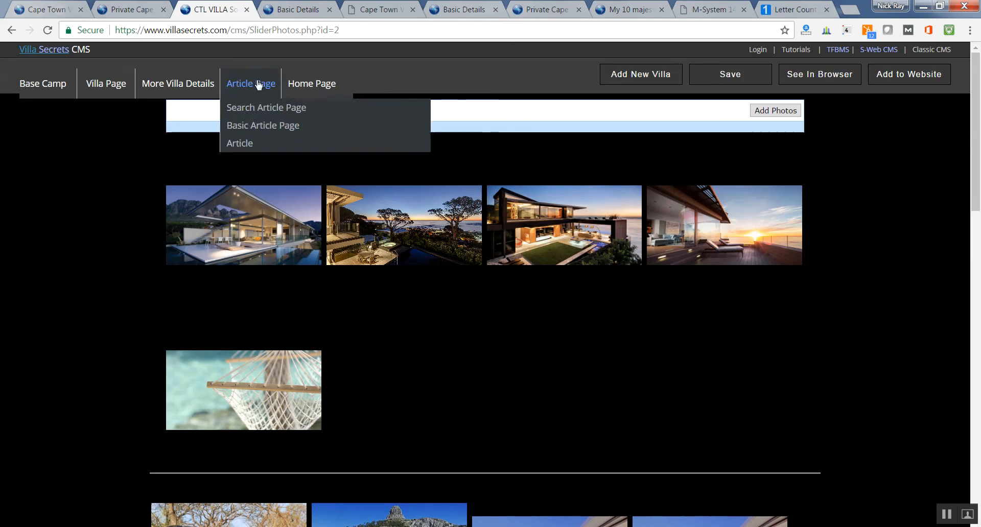
Step: Start adding a slider photo and browse to Photos > Villa Secrets > Cape Town Homepage > Slider Photos > Latest Slider Photos (24th April 2017)
{"action": "mouse_move", "coordinate": [295, 87]}
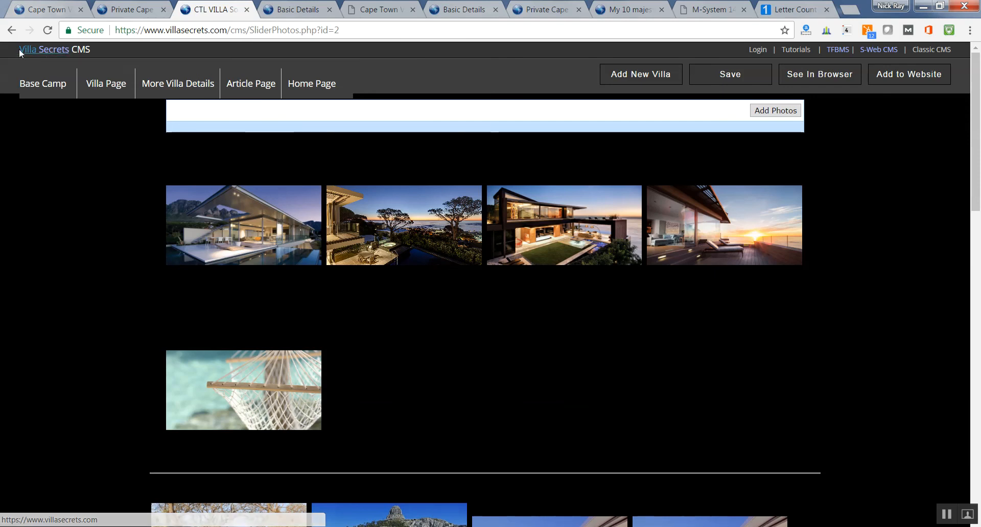
{"action": "mouse_move", "coordinate": [93, 88]}
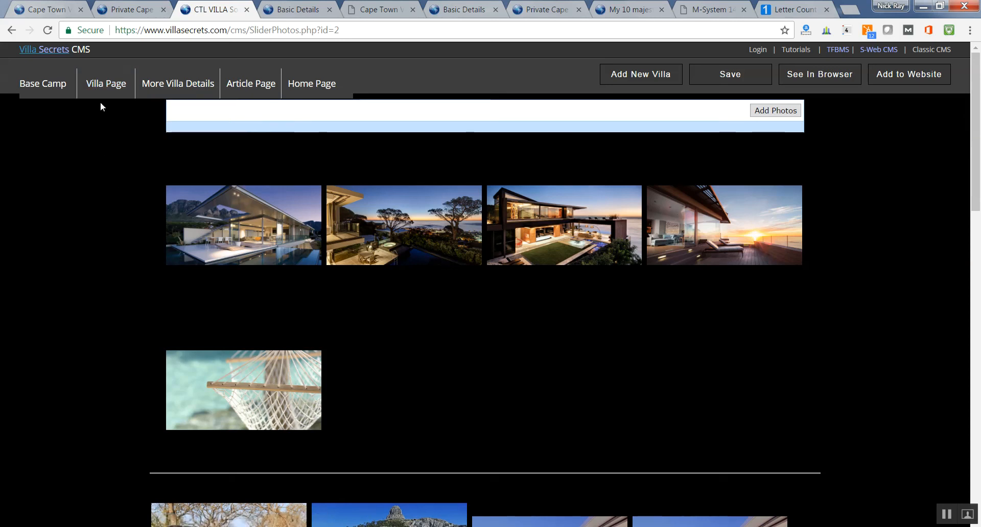
{"action": "left_click", "coordinate": [779, 114]}
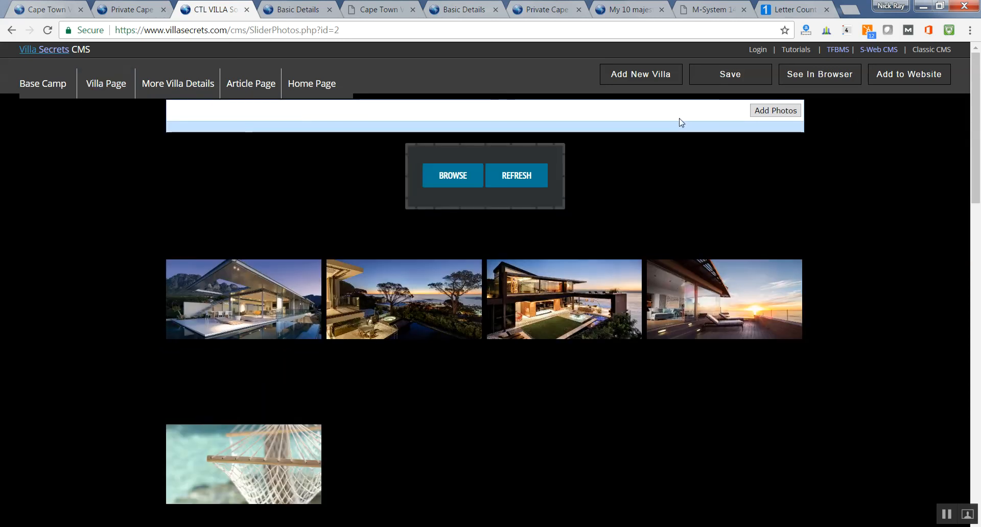
{"action": "left_click", "coordinate": [452, 179]}
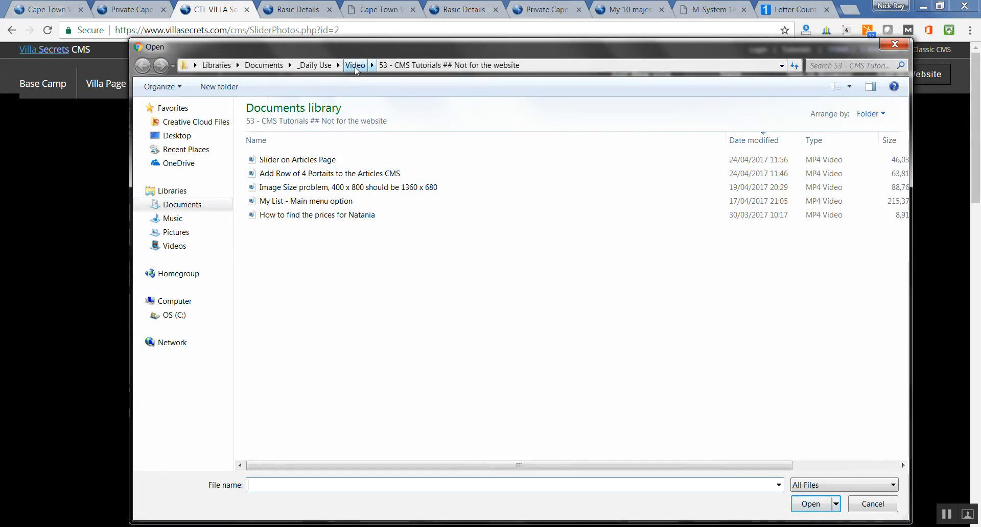
{"action": "left_click", "coordinate": [315, 65]}
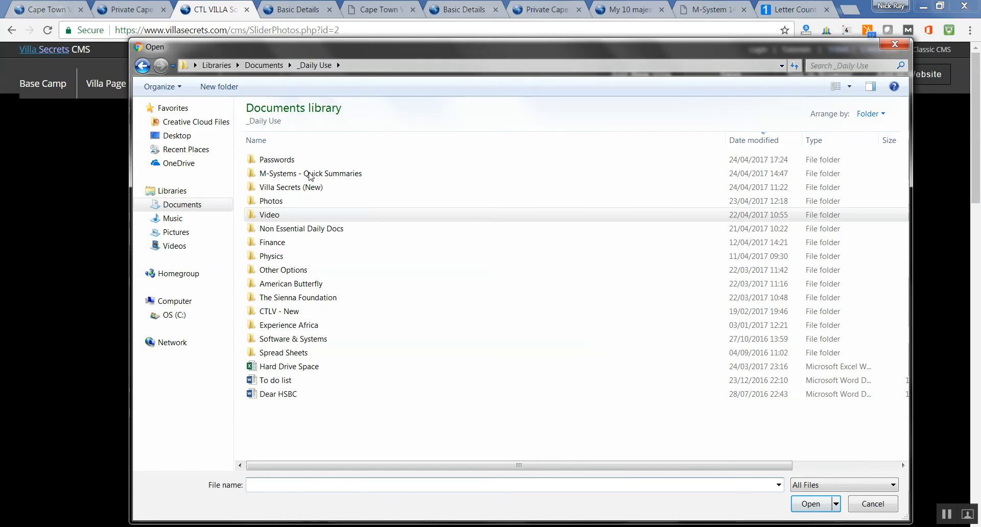
{"action": "double_click", "coordinate": [304, 202]}
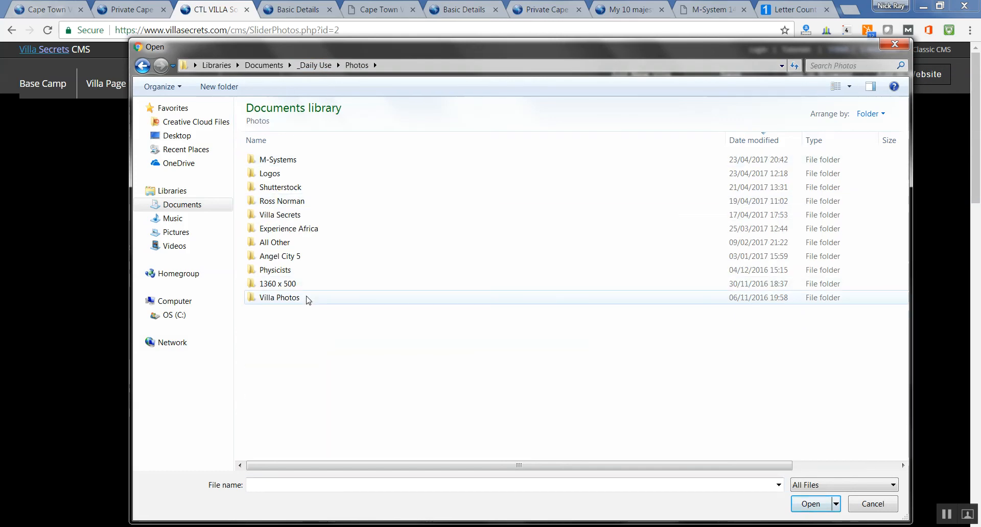
{"action": "double_click", "coordinate": [286, 297]}
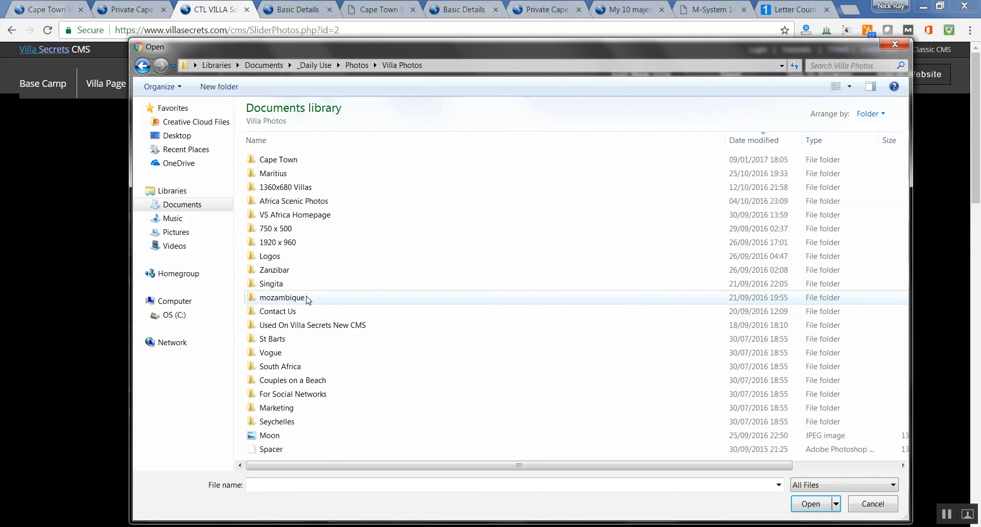
{"action": "left_click", "coordinate": [354, 65]}
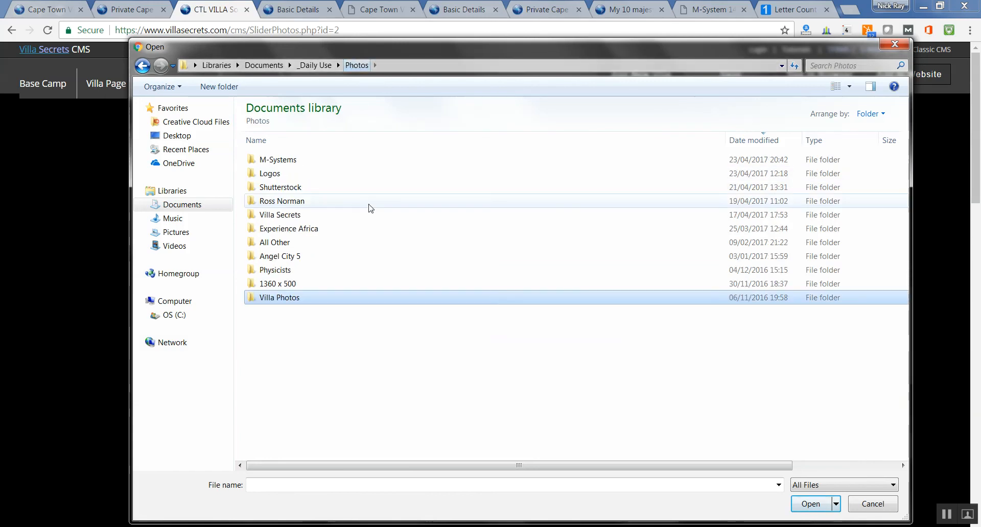
{"action": "double_click", "coordinate": [317, 215]}
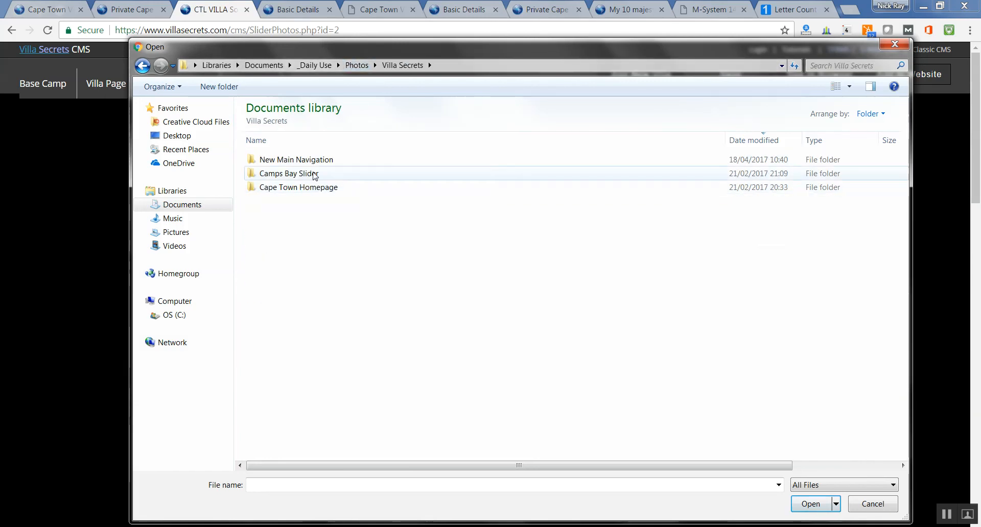
{"action": "double_click", "coordinate": [313, 190]}
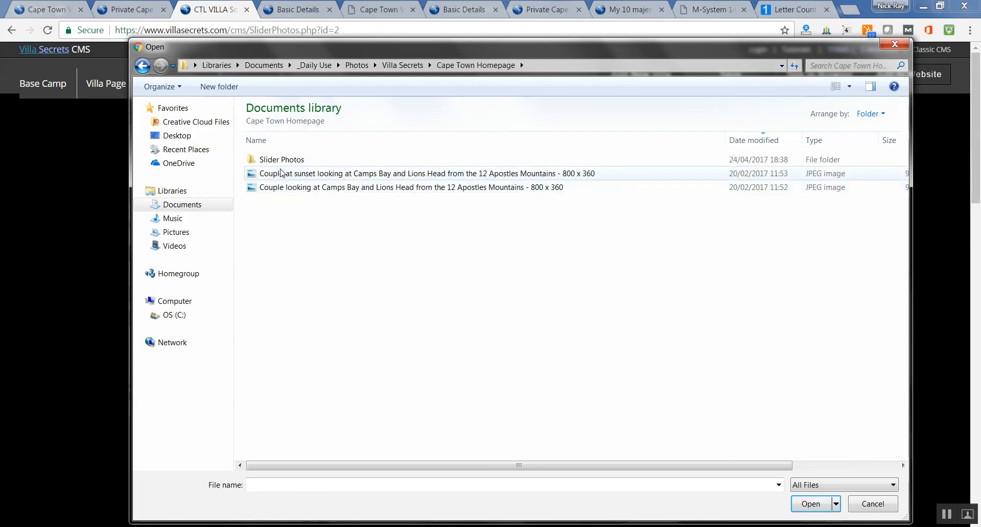
{"action": "double_click", "coordinate": [292, 162]}
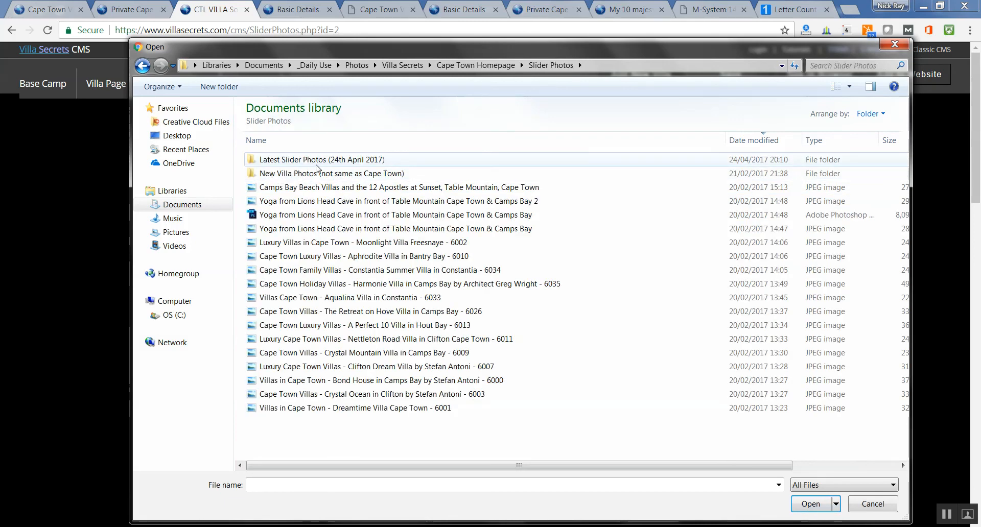
{"action": "double_click", "coordinate": [304, 162]}
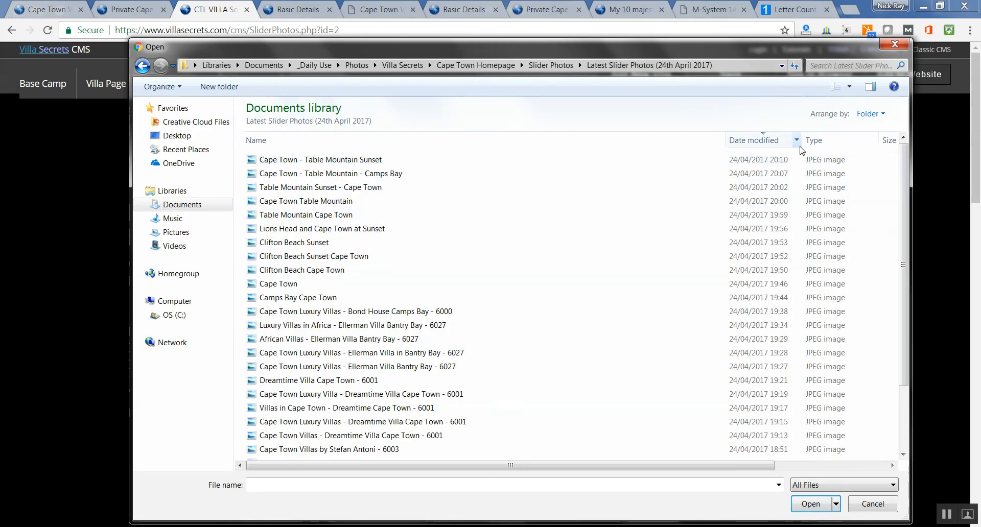
Step: Show the folder's files as extra large icons, look through them and upload the Table Mountain Sunset - Cape Town picture to the slider
{"action": "left_click", "coordinate": [848, 87]}
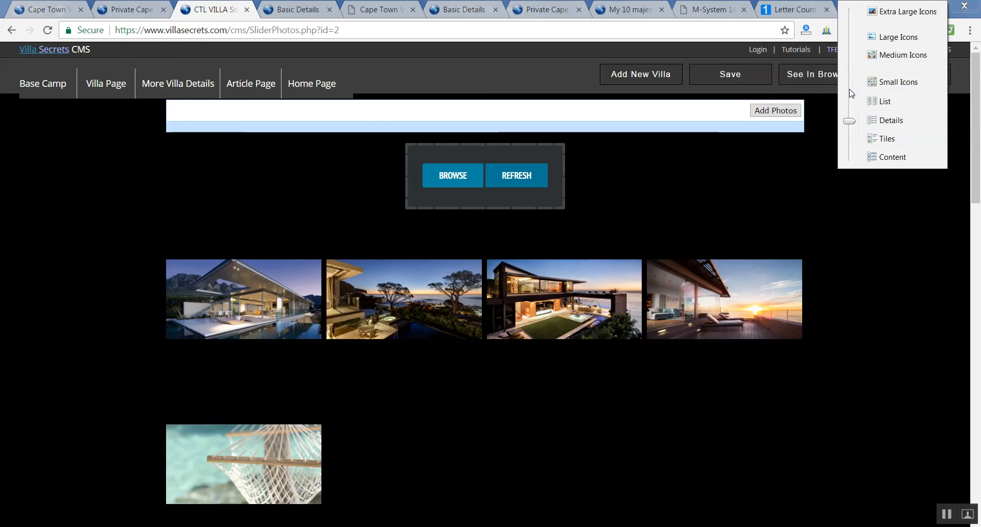
{"action": "left_click", "coordinate": [882, 12]}
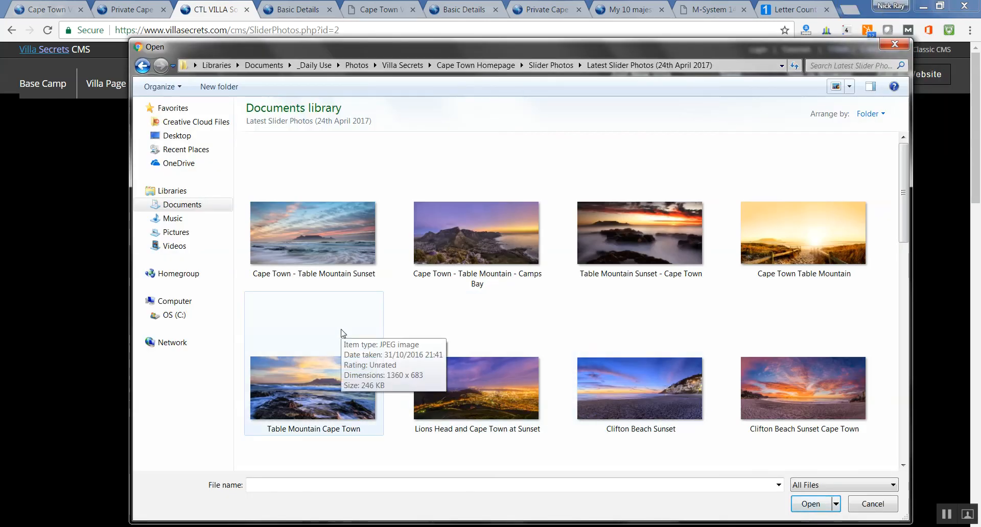
{"action": "left_click", "coordinate": [456, 237]}
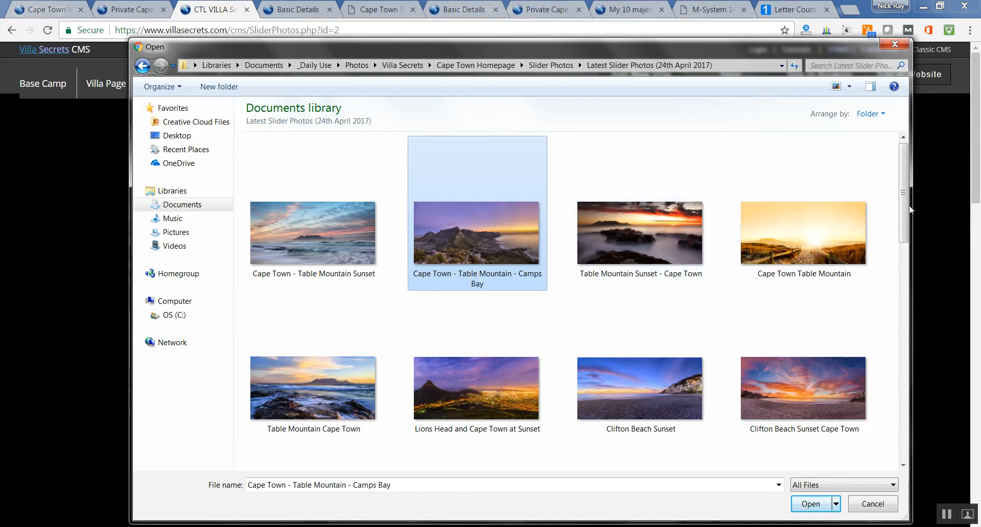
{"action": "left_click_drag", "start_coordinate": [906, 200], "coordinate": [907, 443]}
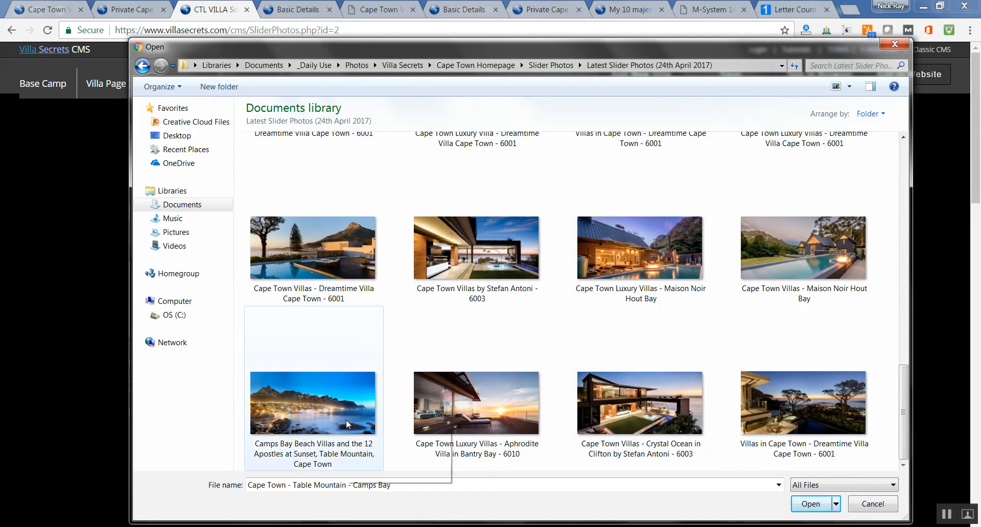
{"action": "left_click_drag", "start_coordinate": [904, 432], "coordinate": [900, 227]}
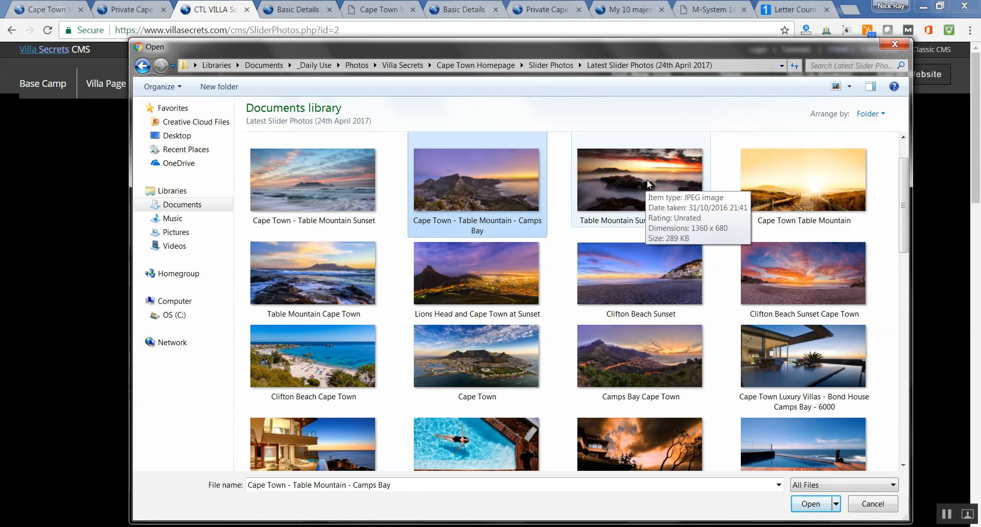
{"action": "double_click", "coordinate": [629, 181]}
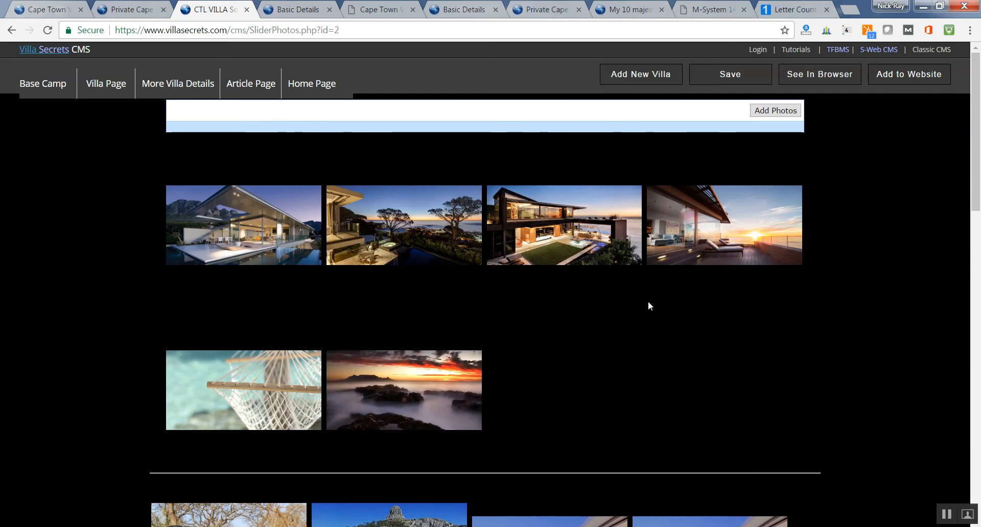
{"action": "mouse_move", "coordinate": [249, 91]}
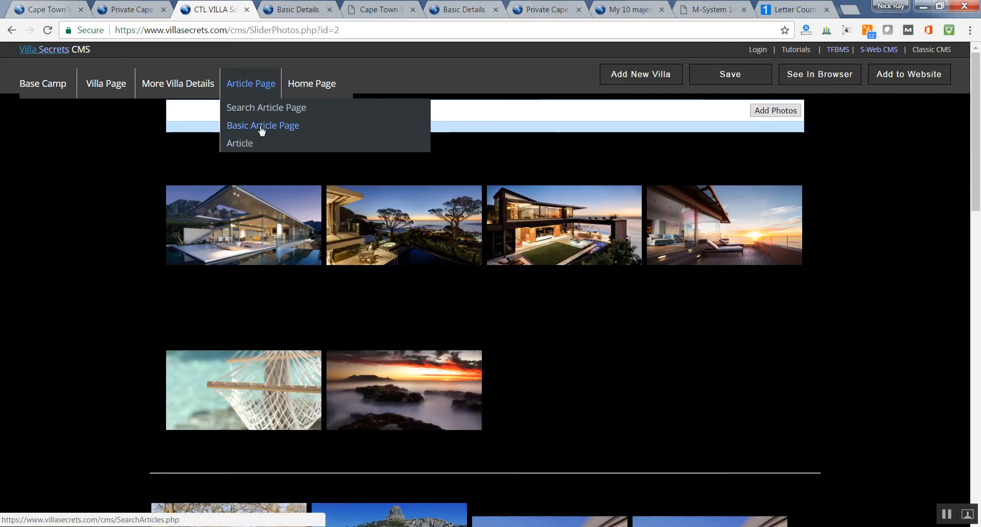
Step: Upload the Cape Town - Table Mountain - Camps Bay picture to the home page slider
{"action": "mouse_move", "coordinate": [307, 89]}
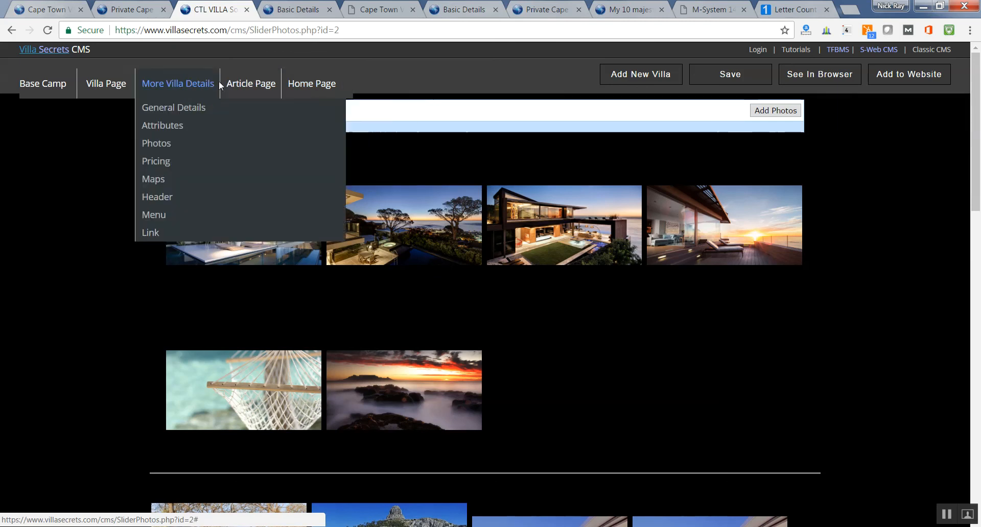
{"action": "mouse_move", "coordinate": [189, 95]}
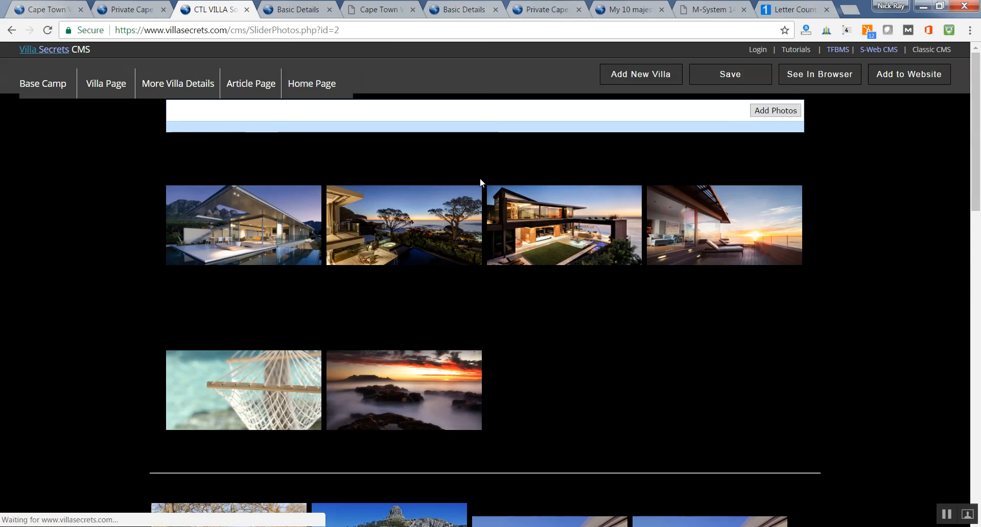
{"action": "left_click", "coordinate": [779, 111]}
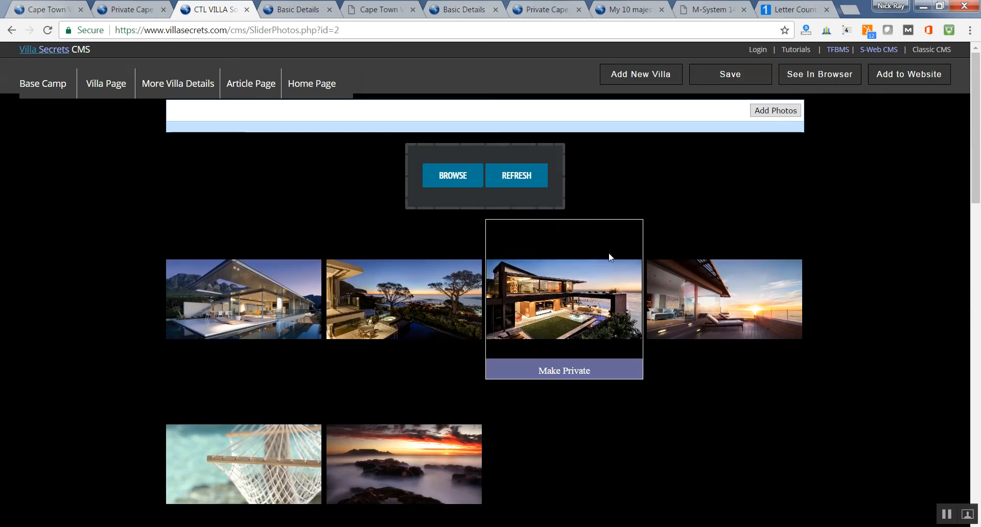
{"action": "left_click", "coordinate": [463, 178]}
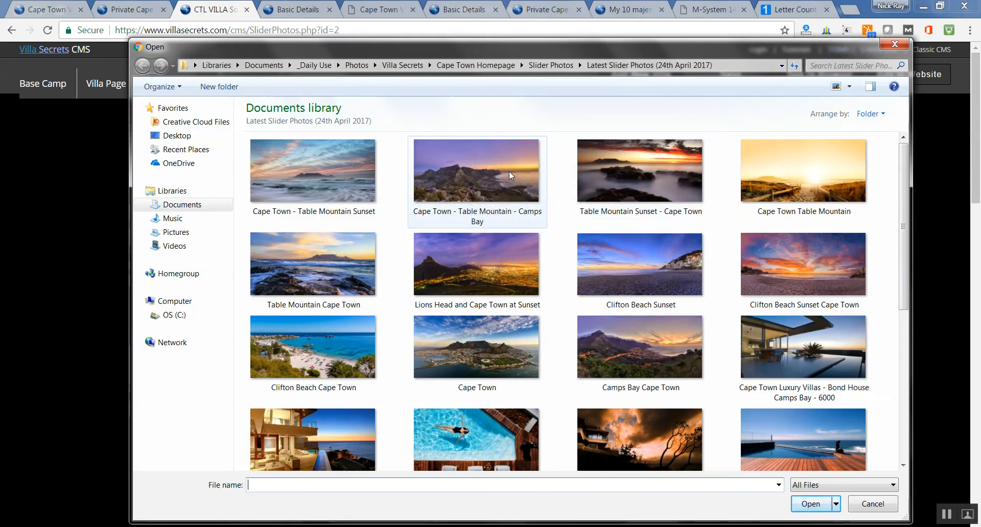
{"action": "left_click", "coordinate": [484, 179]}
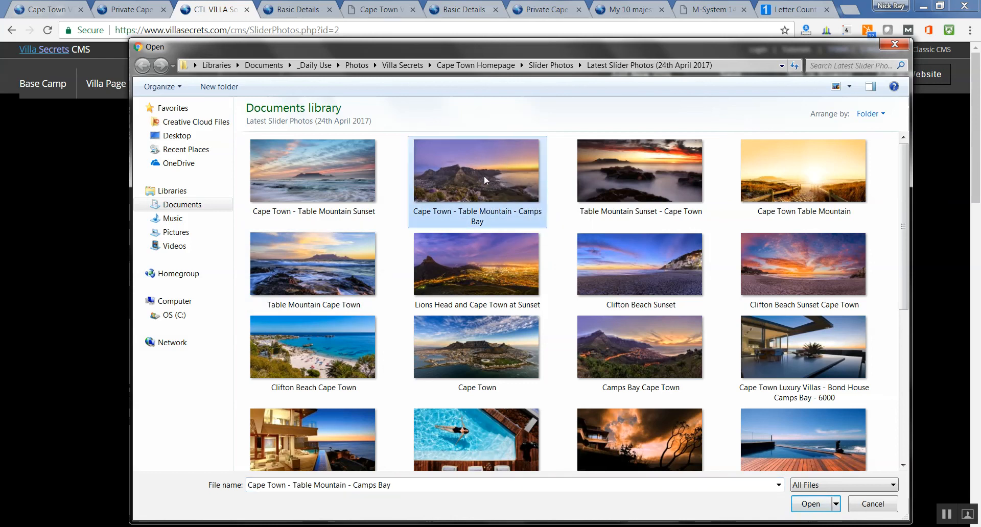
{"action": "double_click", "coordinate": [484, 179]}
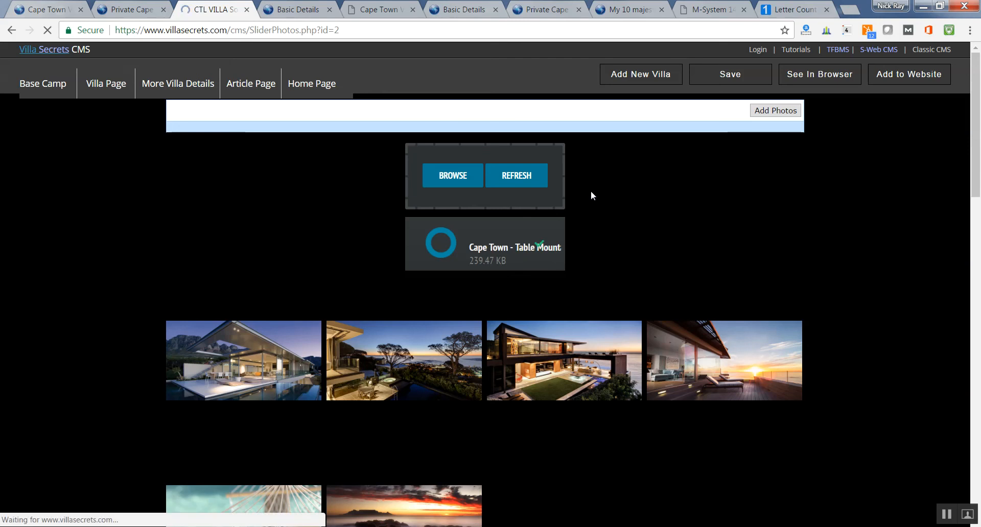
Step: Add the Cape Town - Table Mountain - Camps Bay picture to the slider a second time
{"action": "left_click", "coordinate": [783, 113]}
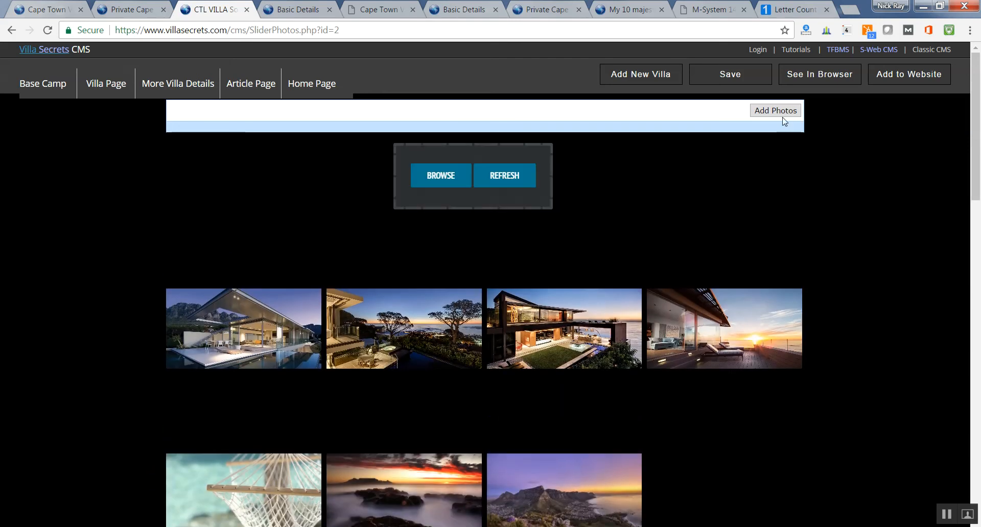
{"action": "left_click", "coordinate": [438, 178]}
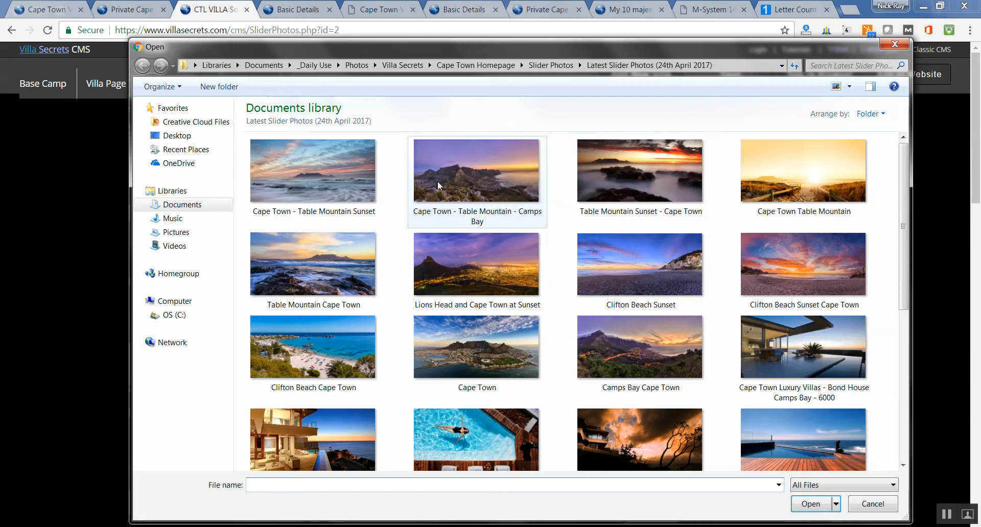
{"action": "left_click", "coordinate": [483, 165]}
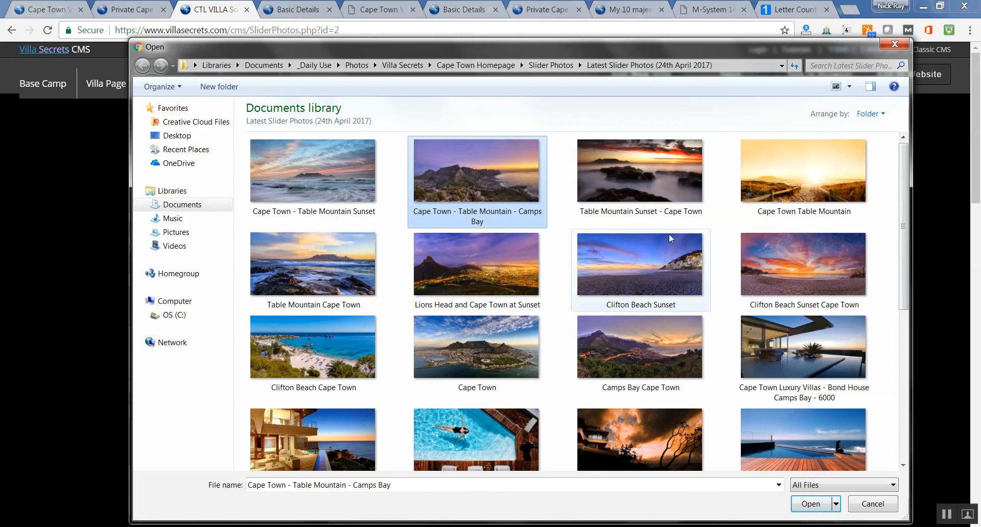
{"action": "double_click", "coordinate": [464, 162]}
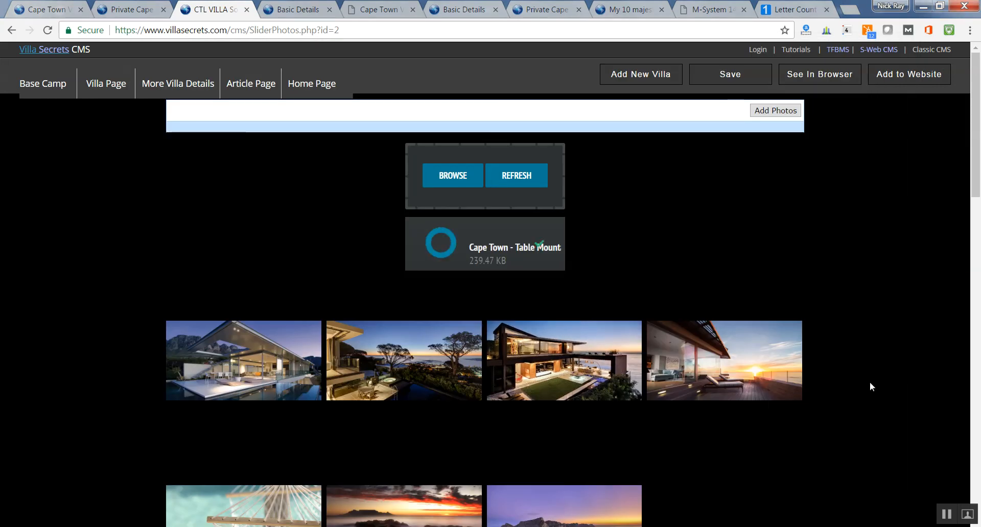
Step: Make the duplicate Table Mountain - Camps Bay picture at the end of the public slider photos private
{"action": "scroll", "coordinate": [977, 240], "scroll_direction": "down", "scroll_amount": 5}
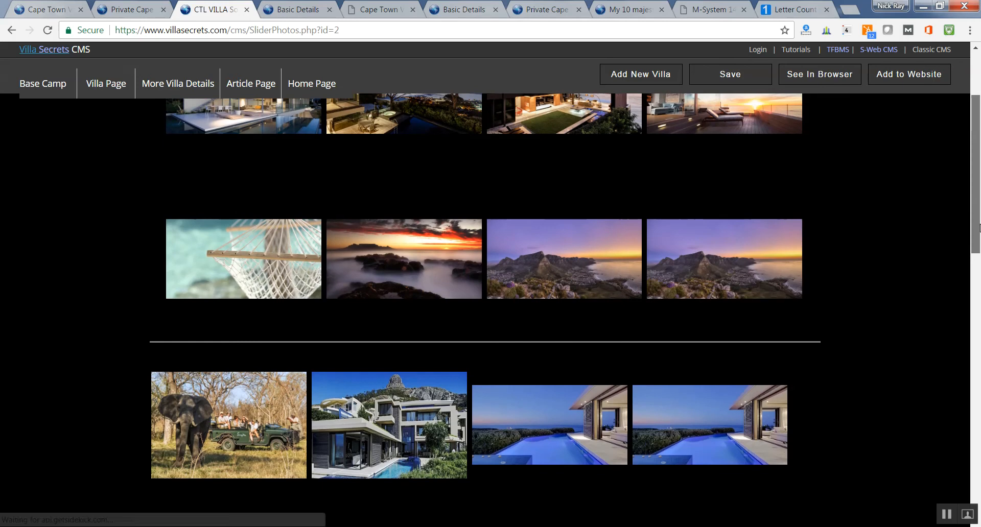
{"action": "mouse_move", "coordinate": [738, 250]}
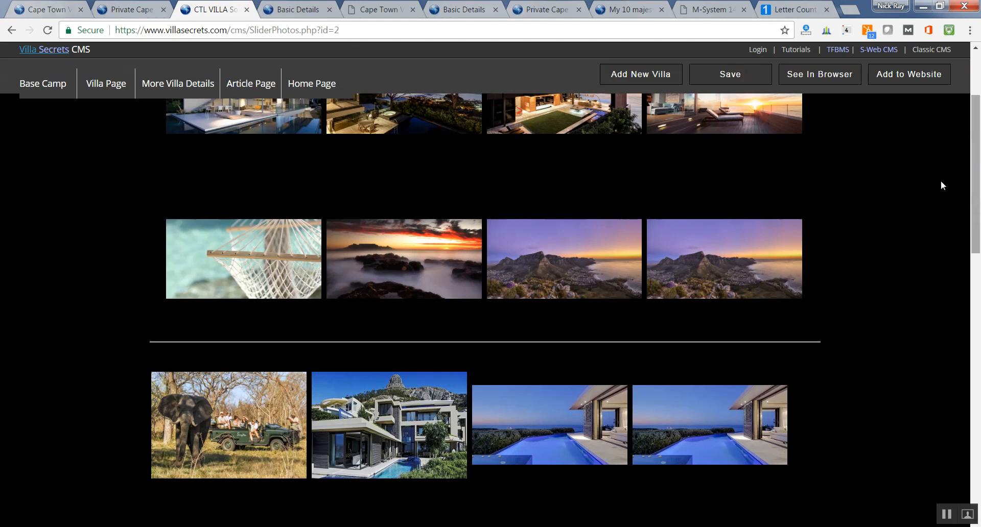
{"action": "mouse_move", "coordinate": [720, 312]}
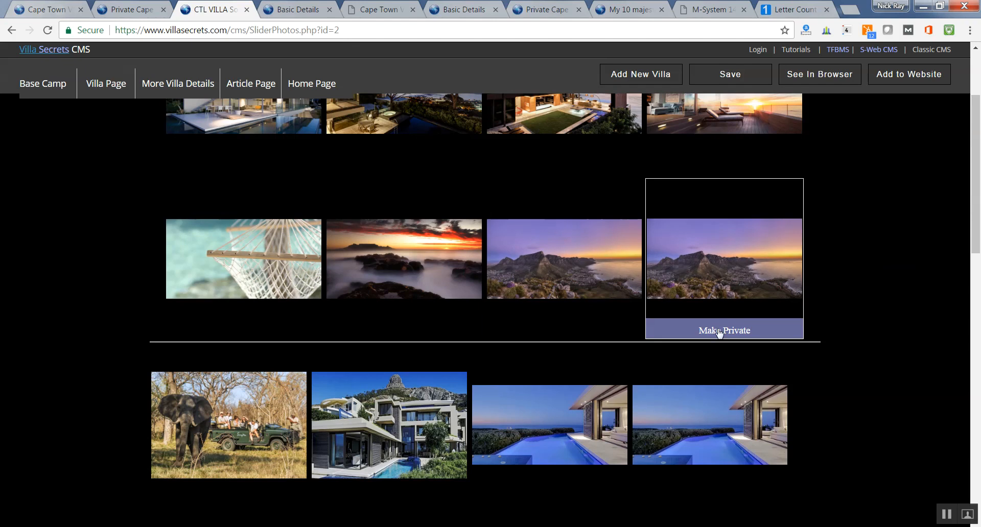
{"action": "left_click", "coordinate": [720, 331]}
{"action": "left_click_drag", "start_coordinate": [972, 189], "coordinate": [966, 134]}
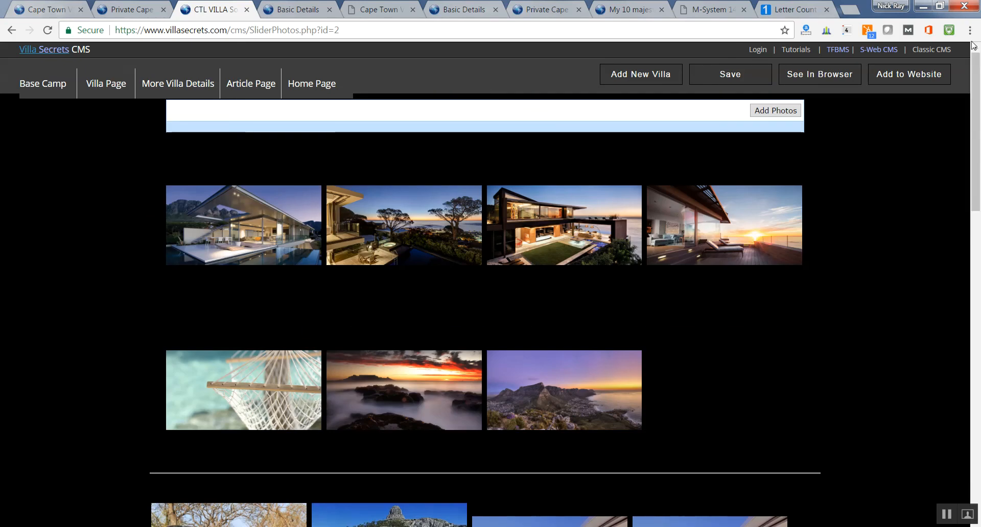
Step: Upload the Table Mountain Cape Town picture to the slider
{"action": "mouse_move", "coordinate": [558, 210]}
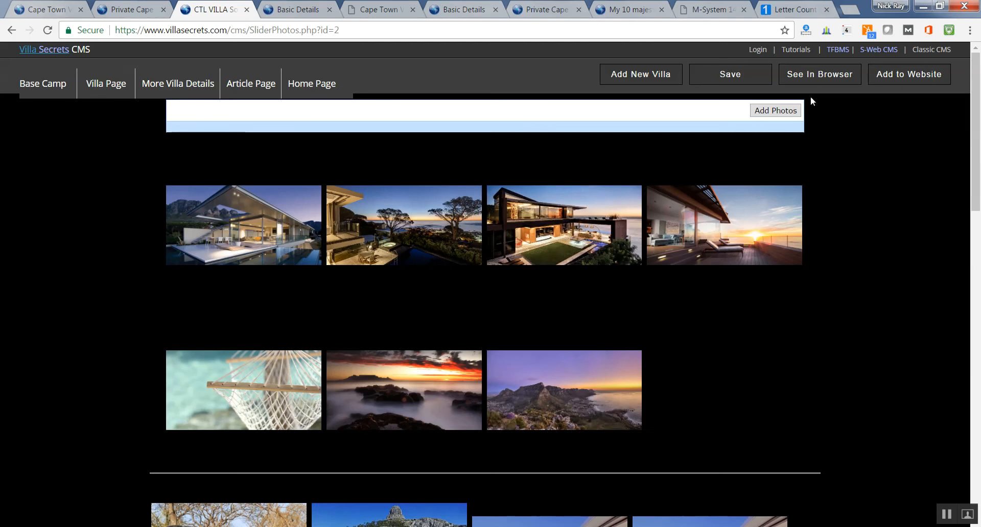
{"action": "left_click", "coordinate": [776, 112]}
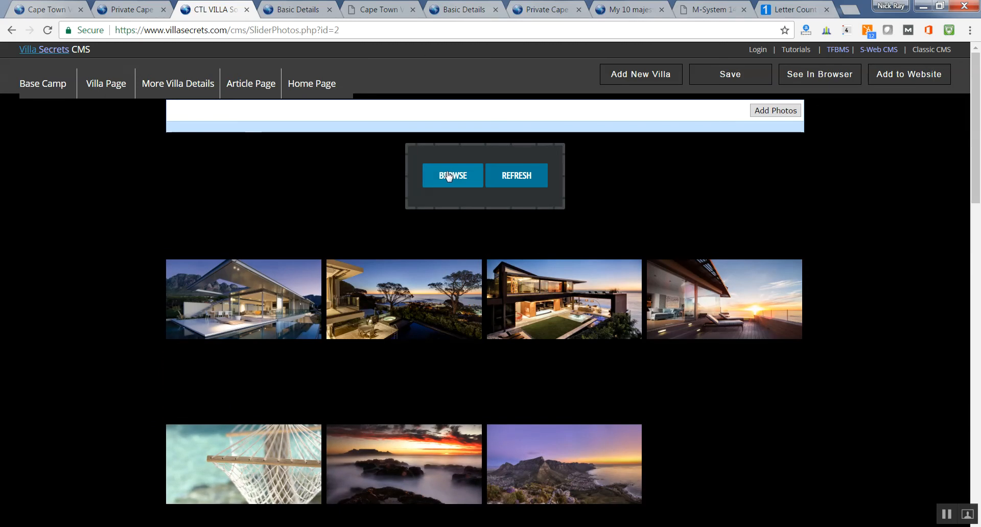
{"action": "left_click", "coordinate": [447, 174]}
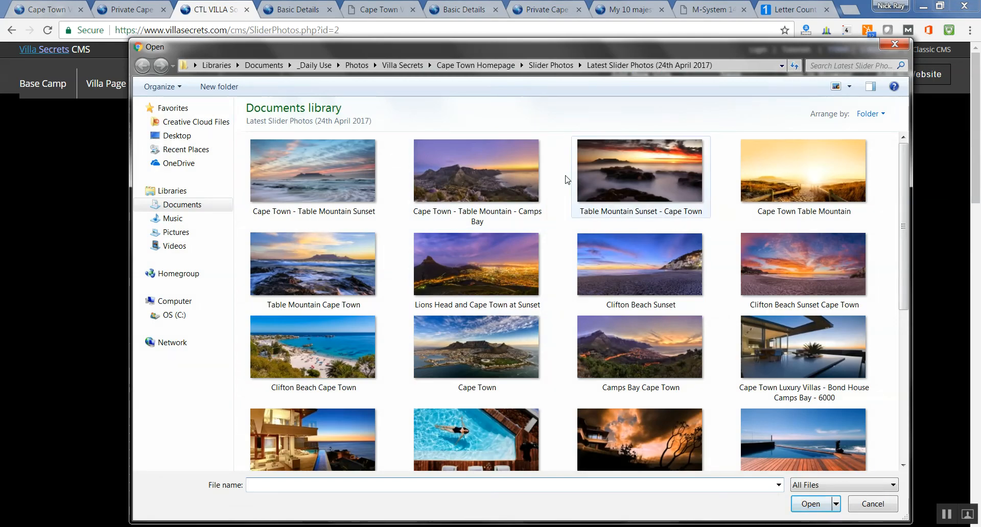
{"action": "double_click", "coordinate": [328, 278]}
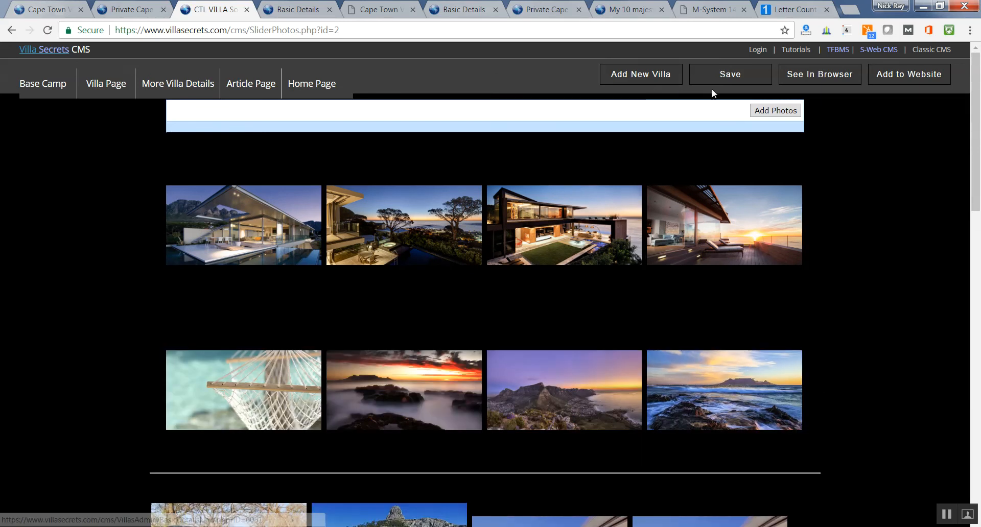
Step: Upload the Clifton Beach Cape Town picture to the slider
{"action": "mouse_move", "coordinate": [738, 390]}
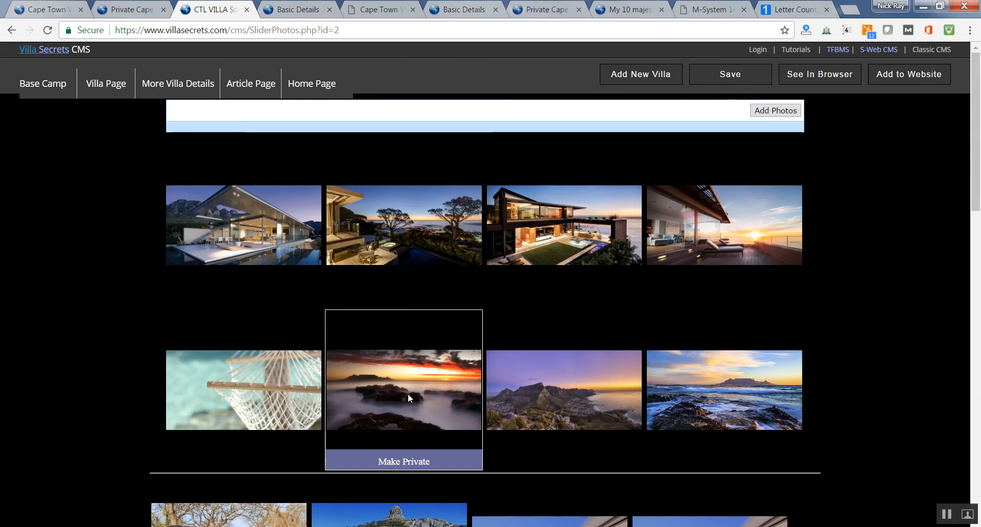
{"action": "left_click", "coordinate": [766, 111]}
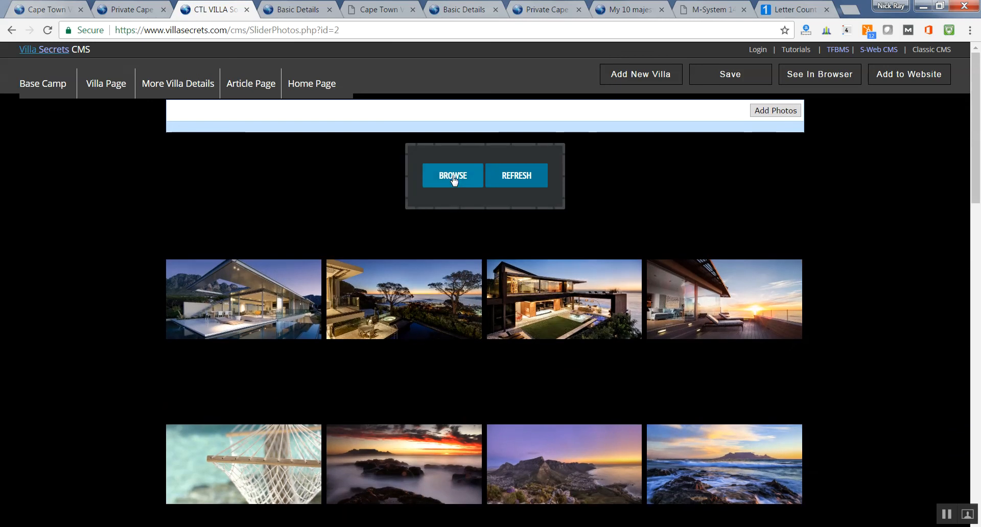
{"action": "left_click", "coordinate": [453, 179]}
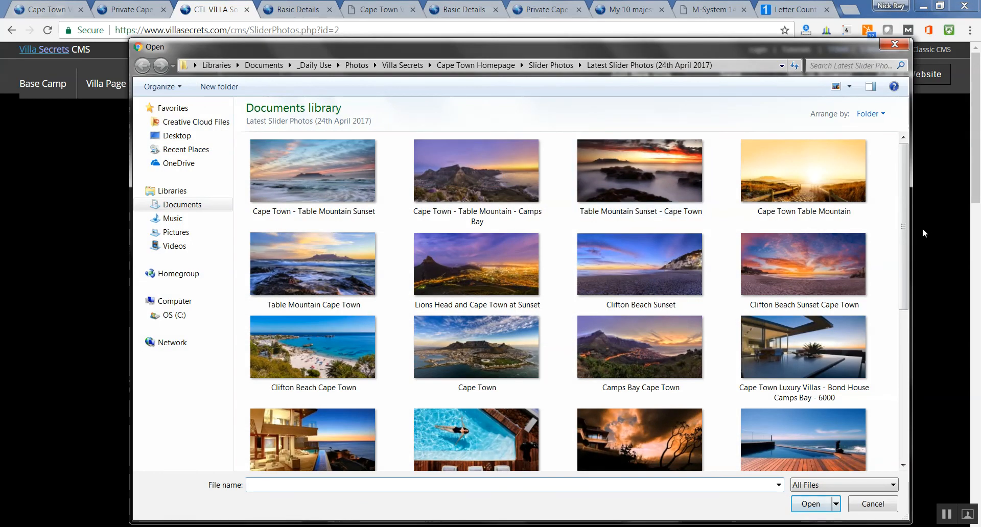
{"action": "left_click_drag", "start_coordinate": [904, 231], "coordinate": [904, 236]}
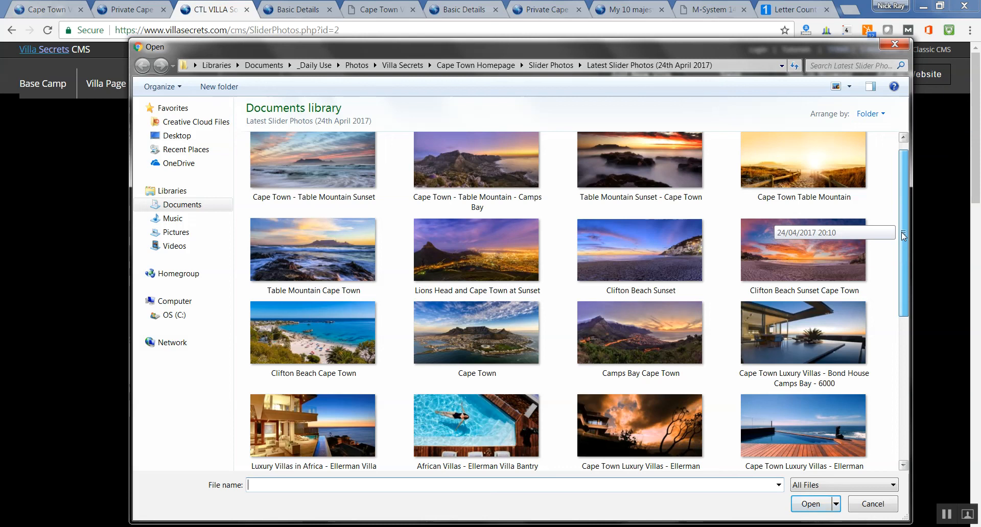
{"action": "double_click", "coordinate": [351, 319]}
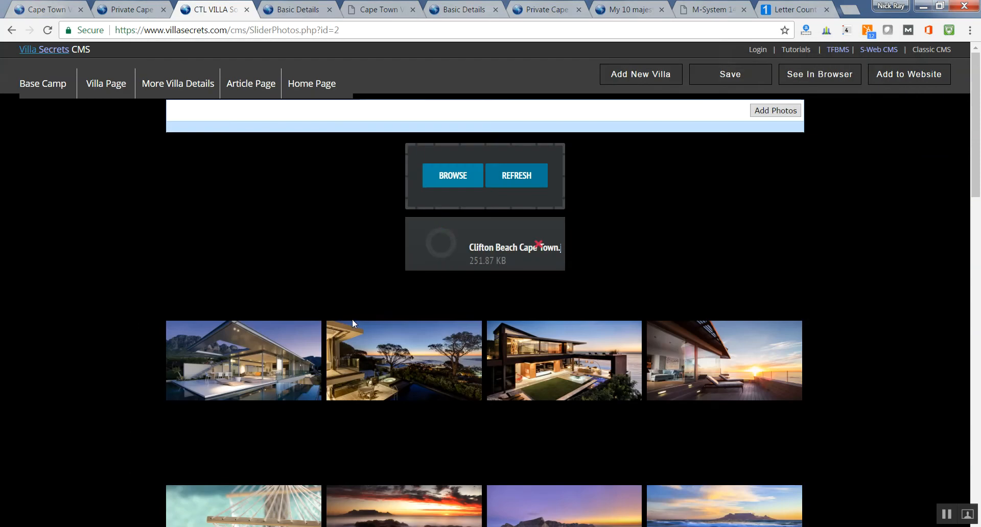
{"action": "mouse_move", "coordinate": [351, 319]}
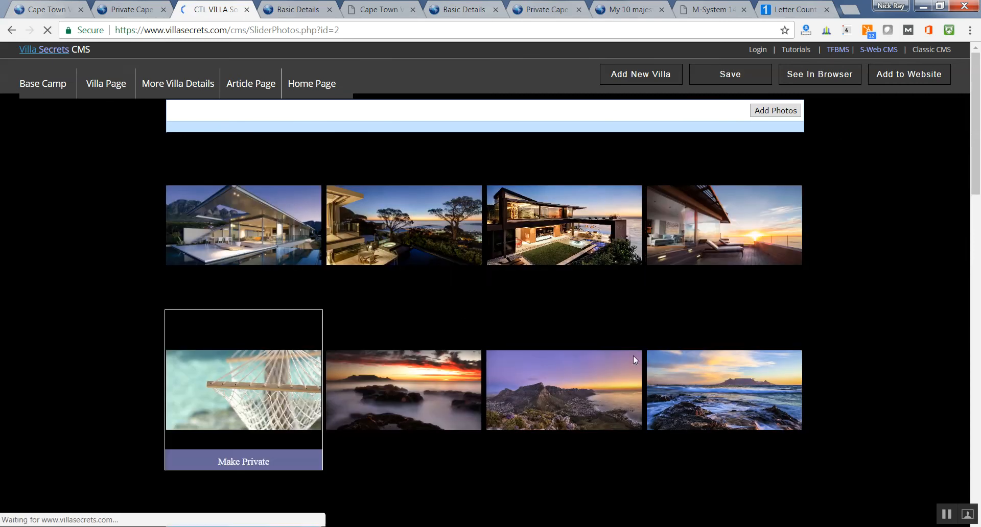
Step: Upload the Clifton Beach Sunset Cape Town and Cape Town pictures to the slider
{"action": "left_click", "coordinate": [771, 111]}
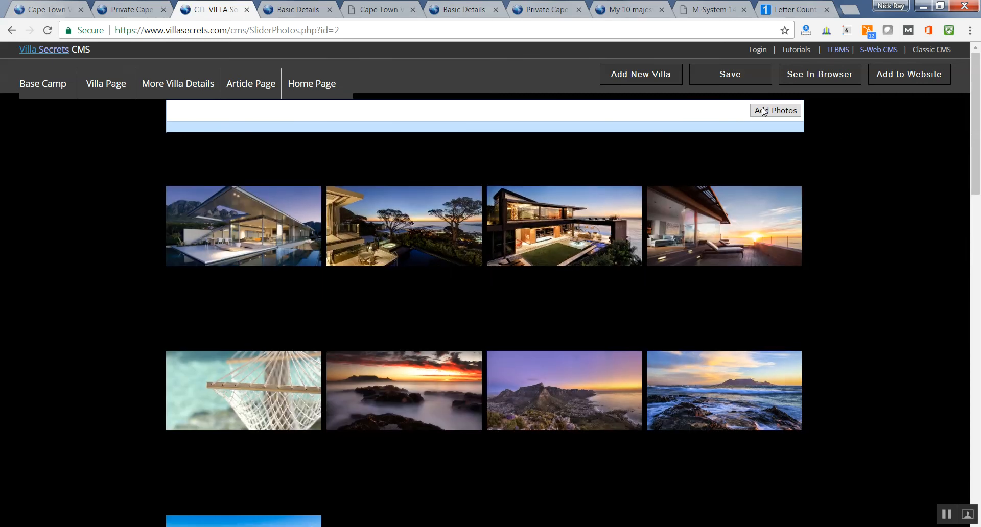
{"action": "left_click", "coordinate": [449, 176]}
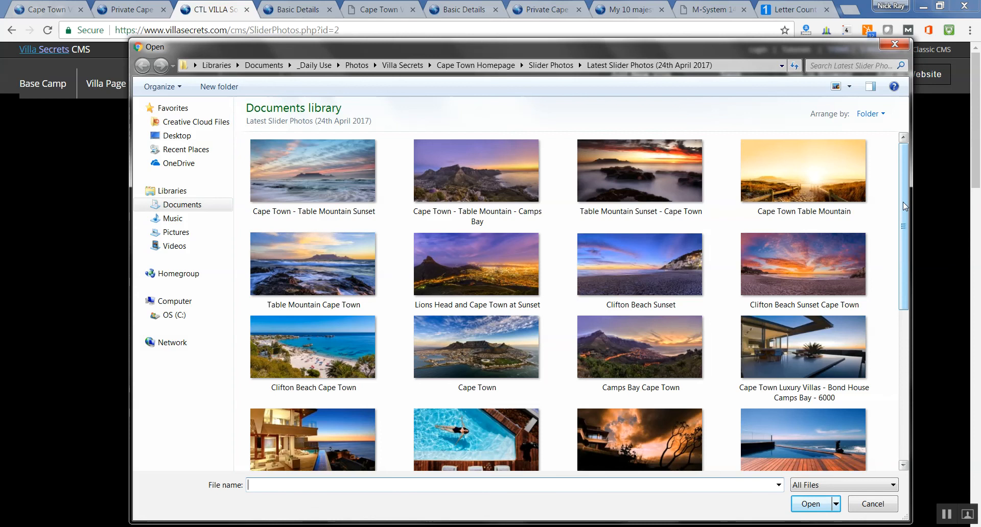
{"action": "double_click", "coordinate": [795, 274]}
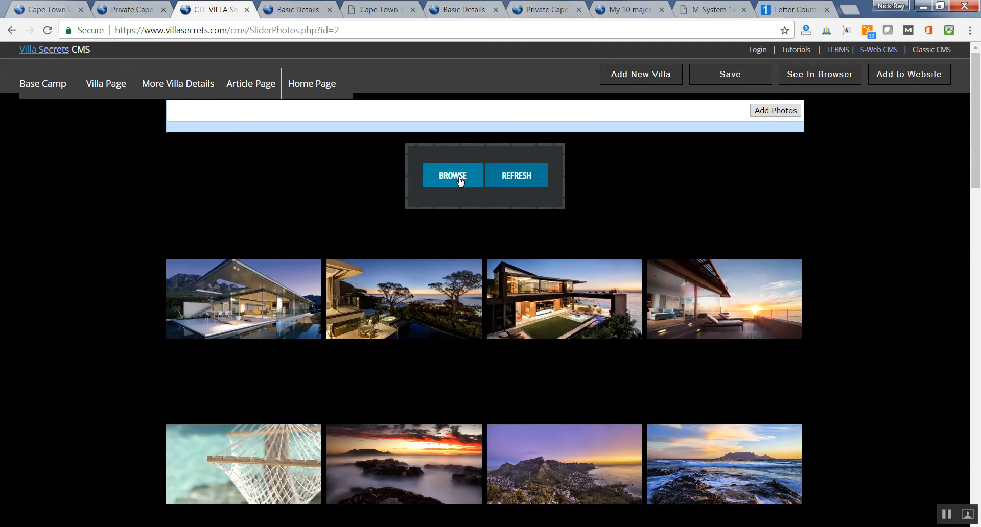
{"action": "left_click", "coordinate": [452, 176]}
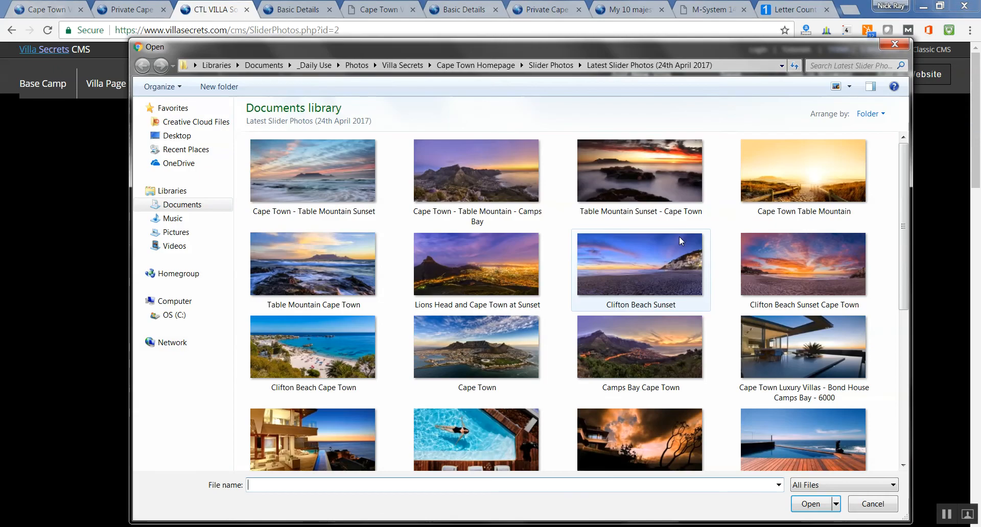
{"action": "double_click", "coordinate": [487, 358]}
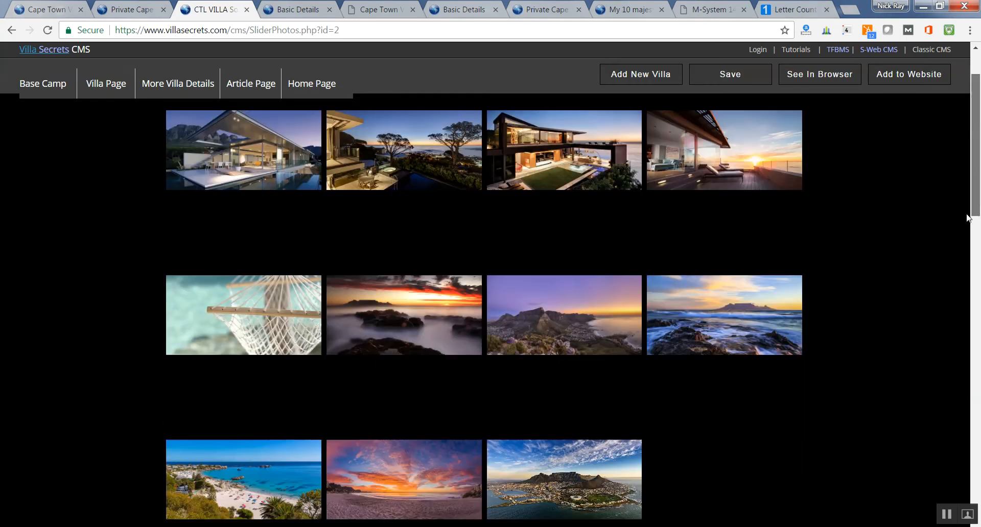
Step: Review the public slider photos and the private photos below the dividing line
{"action": "scroll", "coordinate": [966, 241], "scroll_direction": "down", "scroll_amount": 3}
{"action": "scroll", "coordinate": [965, 245], "scroll_direction": "down", "scroll_amount": 2}
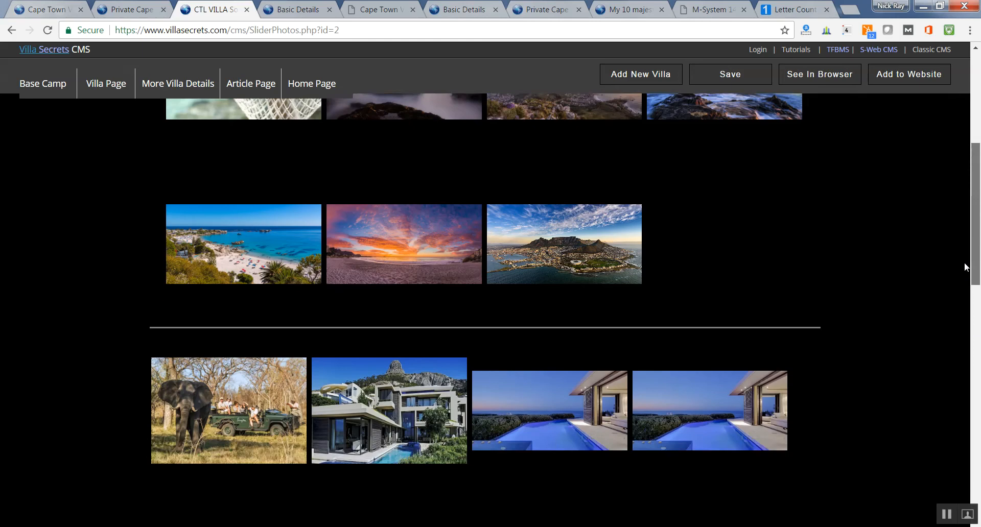
{"action": "scroll", "coordinate": [960, 204], "scroll_direction": "up", "scroll_amount": 6}
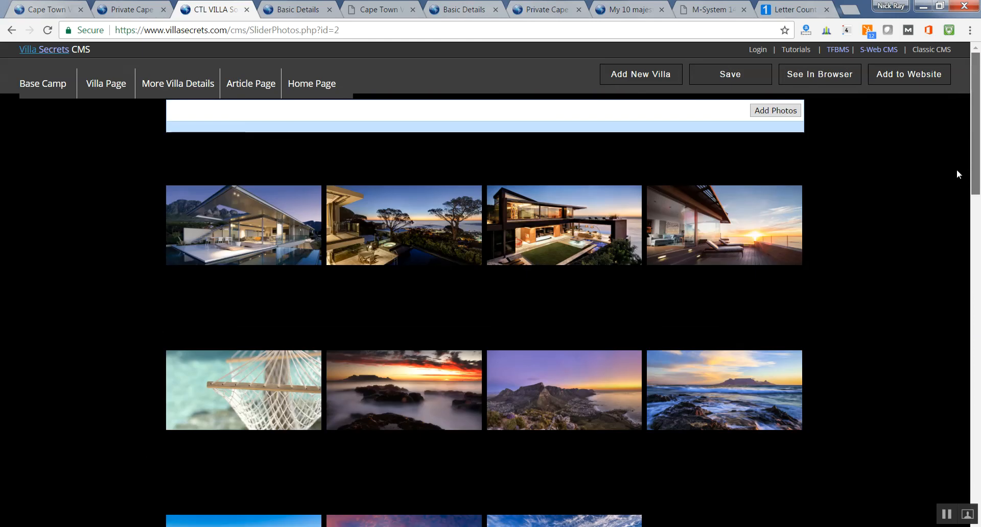
{"action": "scroll", "coordinate": [953, 189], "scroll_direction": "down", "scroll_amount": 3}
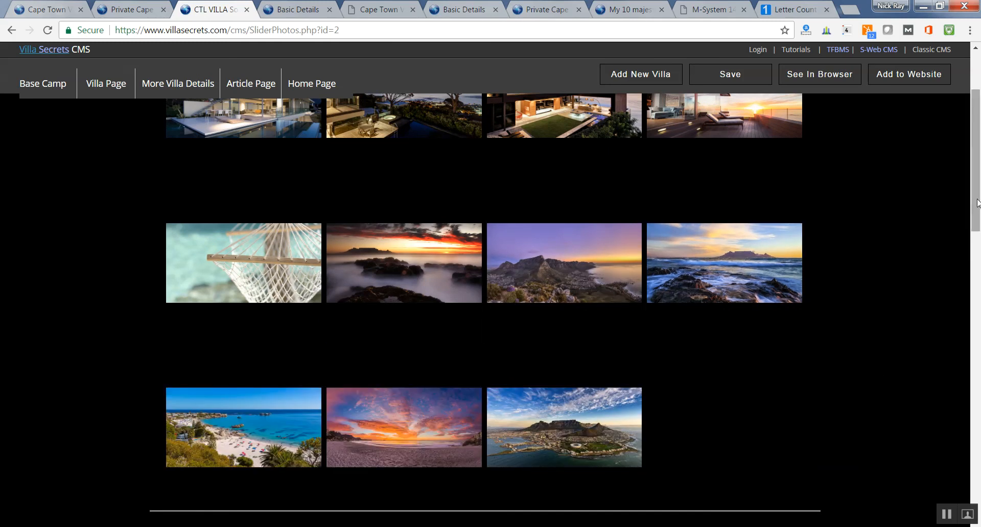
{"action": "left_click_drag", "start_coordinate": [975, 201], "coordinate": [961, 283]}
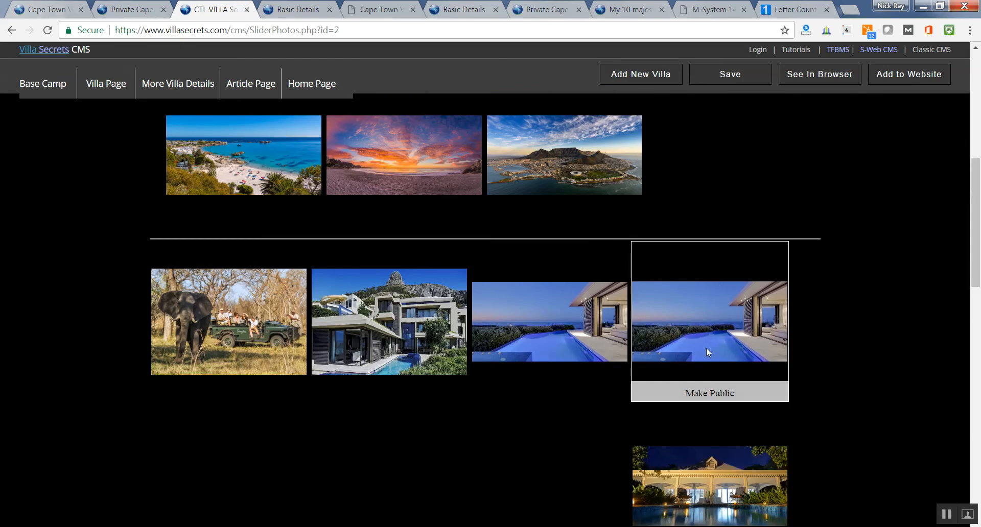
{"action": "left_click_drag", "start_coordinate": [976, 214], "coordinate": [977, 130]}
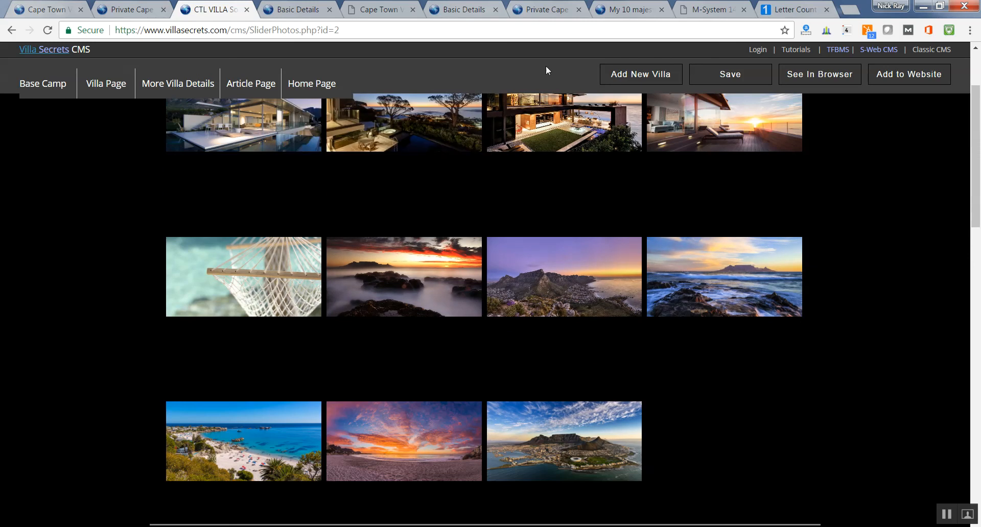
{"action": "mouse_move", "coordinate": [245, 89]}
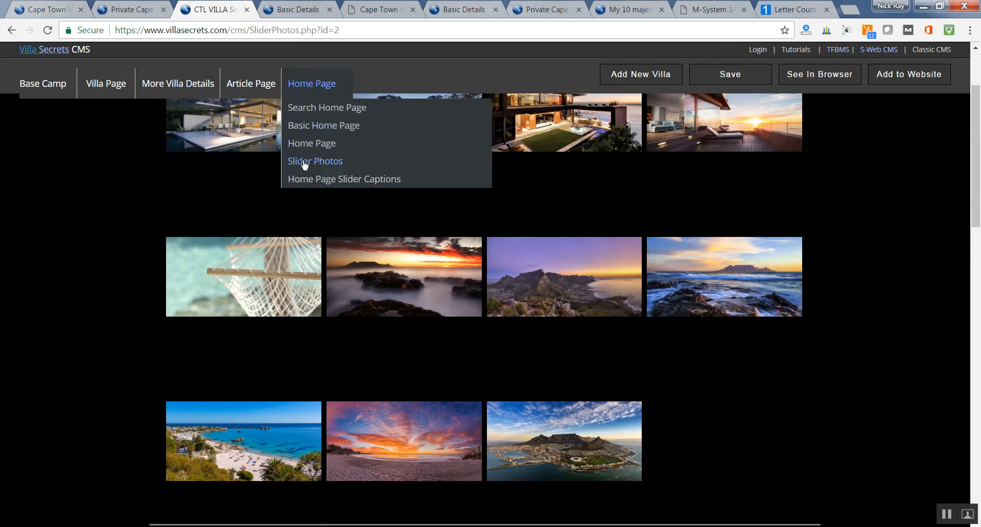
Step: Upload the Luxury Villas in Africa - Ellerman Villa Bantry Bay - 6027 picture to the slider
{"action": "left_click", "coordinate": [303, 160]}
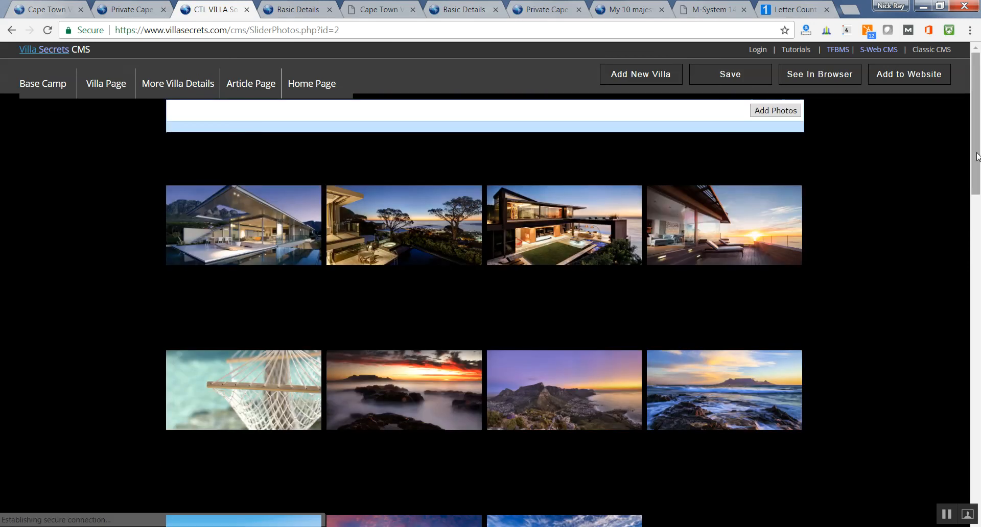
{"action": "left_click", "coordinate": [774, 110]}
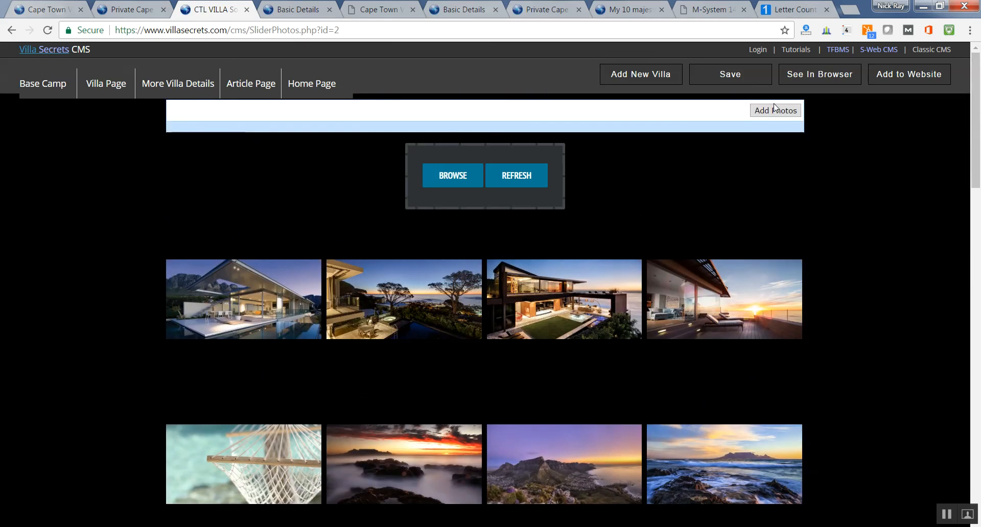
{"action": "left_click", "coordinate": [441, 188]}
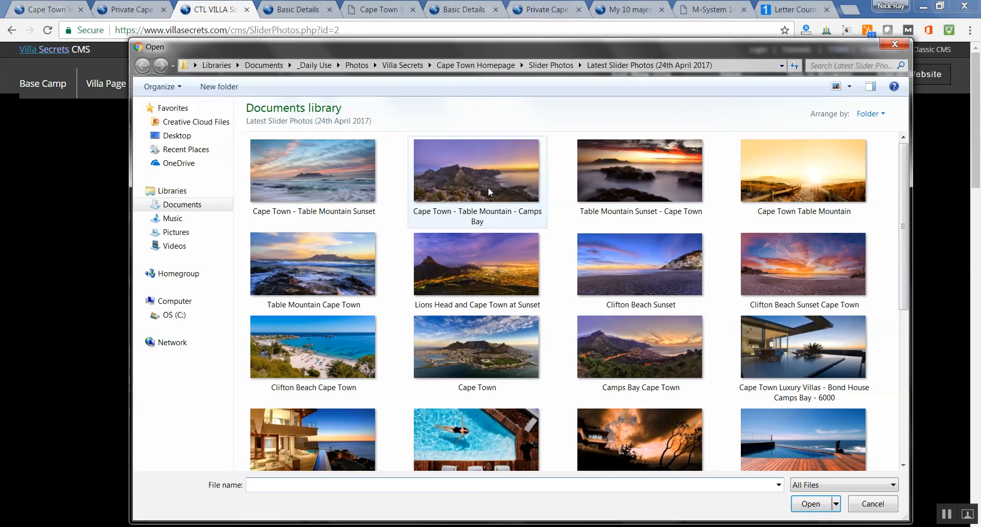
{"action": "left_click_drag", "start_coordinate": [906, 187], "coordinate": [897, 282]}
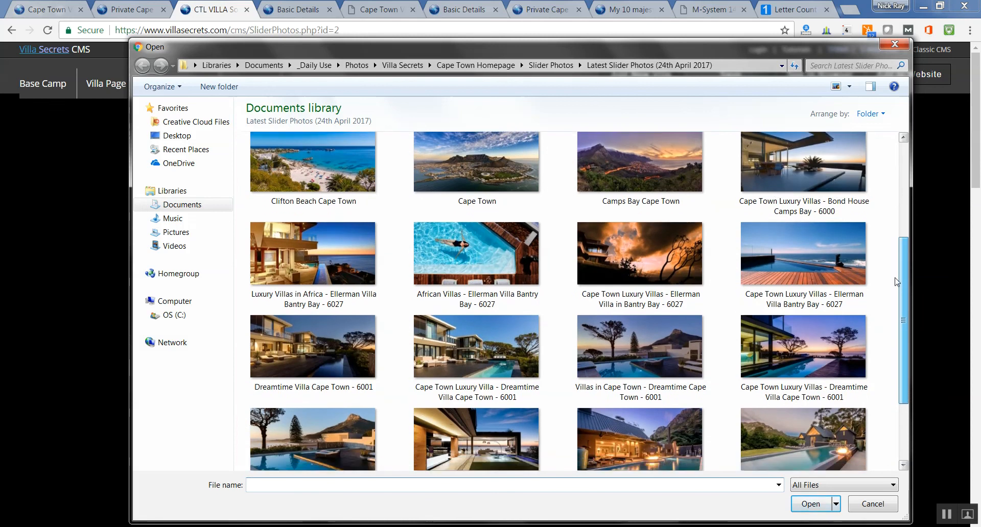
{"action": "double_click", "coordinate": [315, 257]}
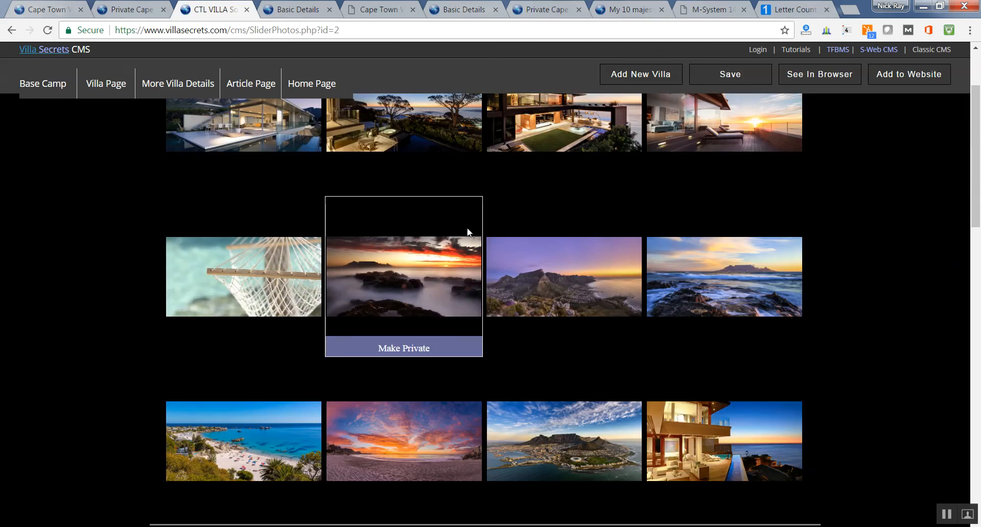
Step: Upload the Cape Town Villas - Maison Noir Hout Bay picture to the slider
{"action": "scroll", "coordinate": [976, 154], "scroll_direction": "up", "scroll_amount": 3}
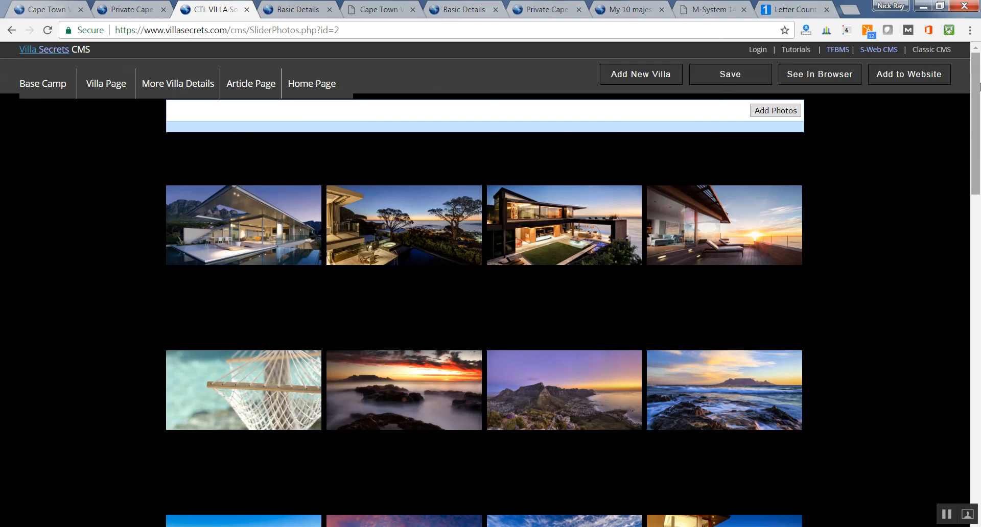
{"action": "left_click", "coordinate": [770, 116]}
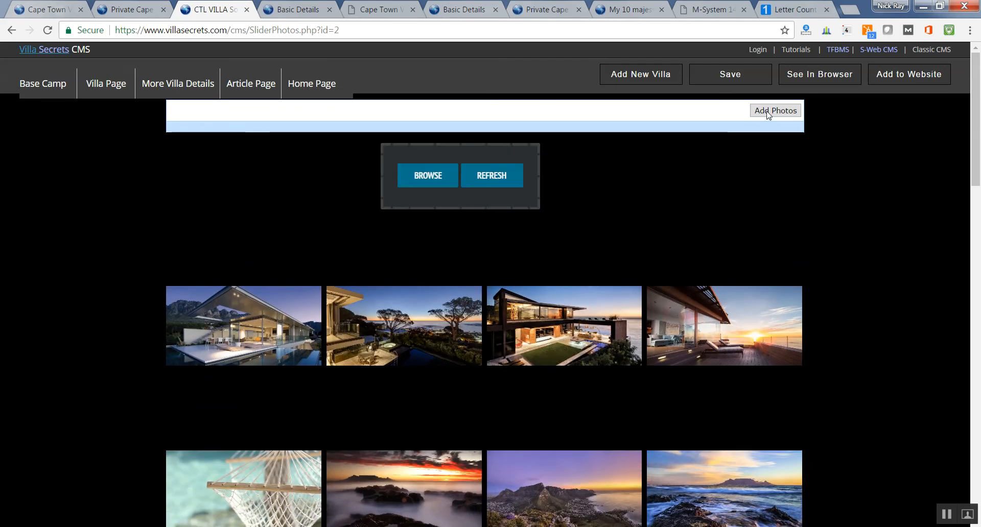
{"action": "left_click", "coordinate": [462, 179]}
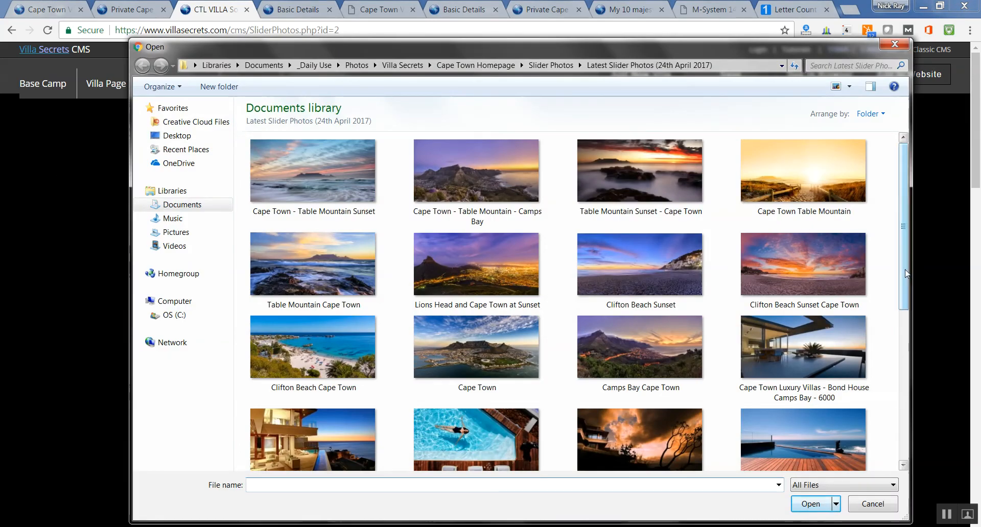
{"action": "left_click_drag", "start_coordinate": [902, 264], "coordinate": [894, 419]}
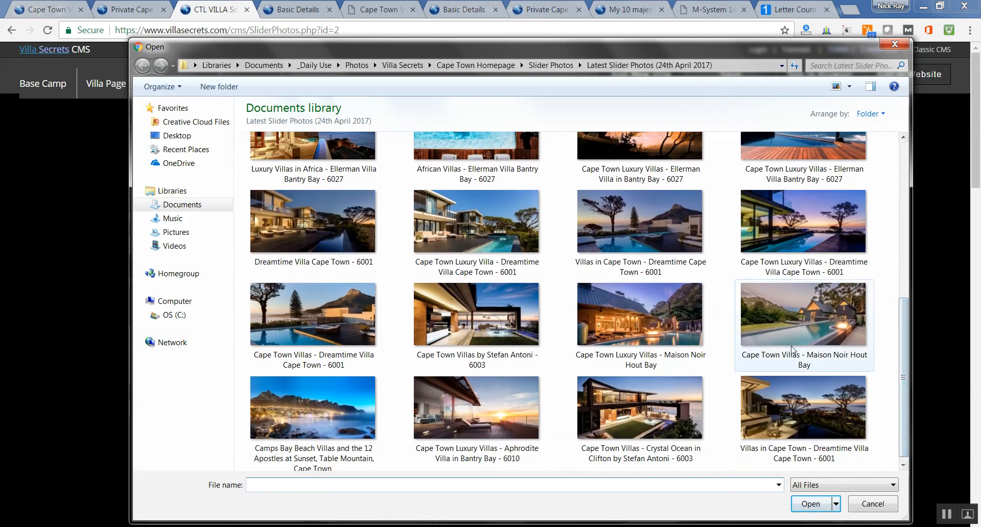
{"action": "double_click", "coordinate": [808, 313]}
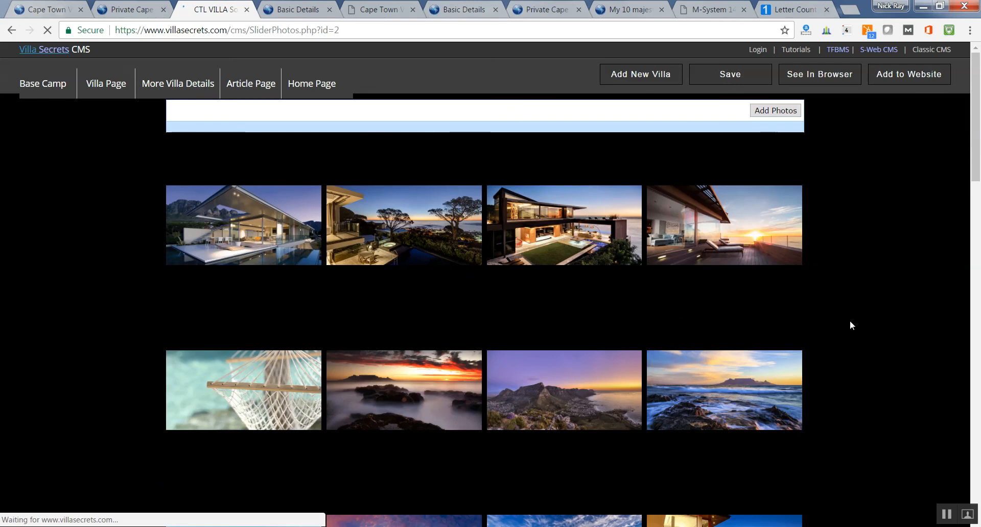
{"action": "left_click", "coordinate": [774, 111]}
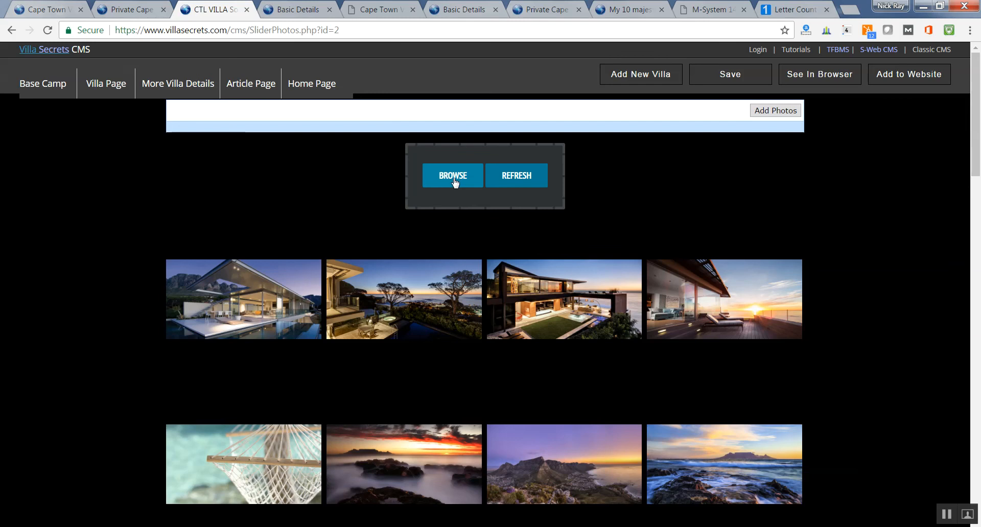
{"action": "left_click", "coordinate": [453, 177]}
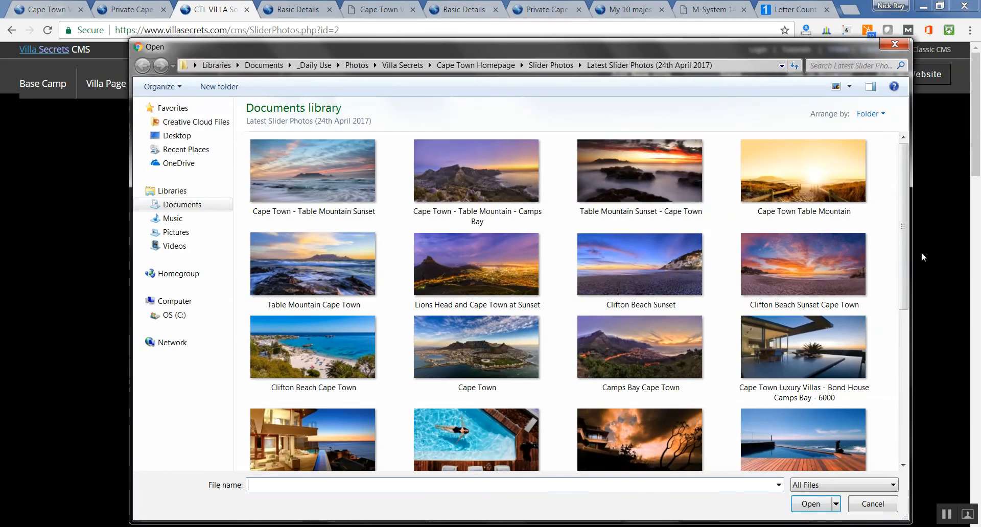
{"action": "left_click_drag", "start_coordinate": [908, 234], "coordinate": [893, 417]}
{"action": "left_click_drag", "start_coordinate": [899, 460], "coordinate": [914, 173]}
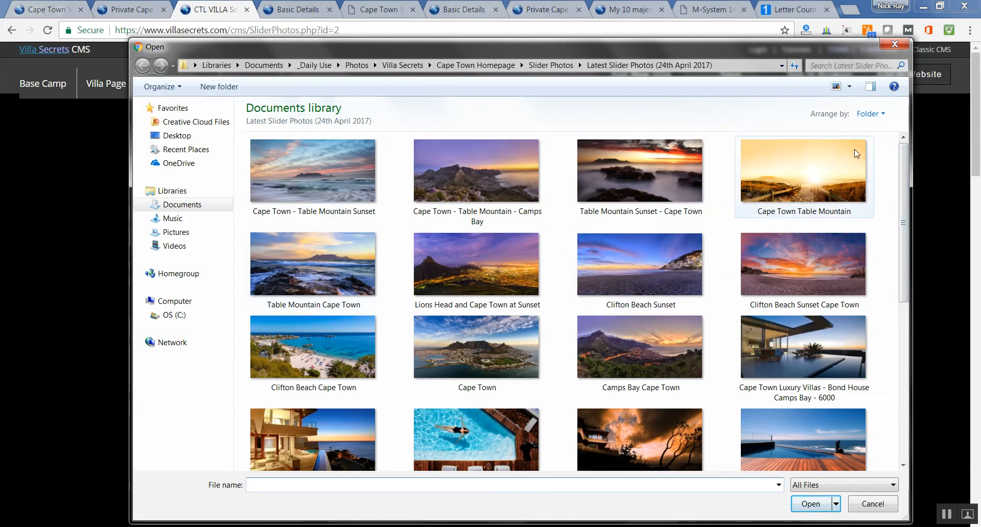
{"action": "left_click", "coordinate": [853, 506]}
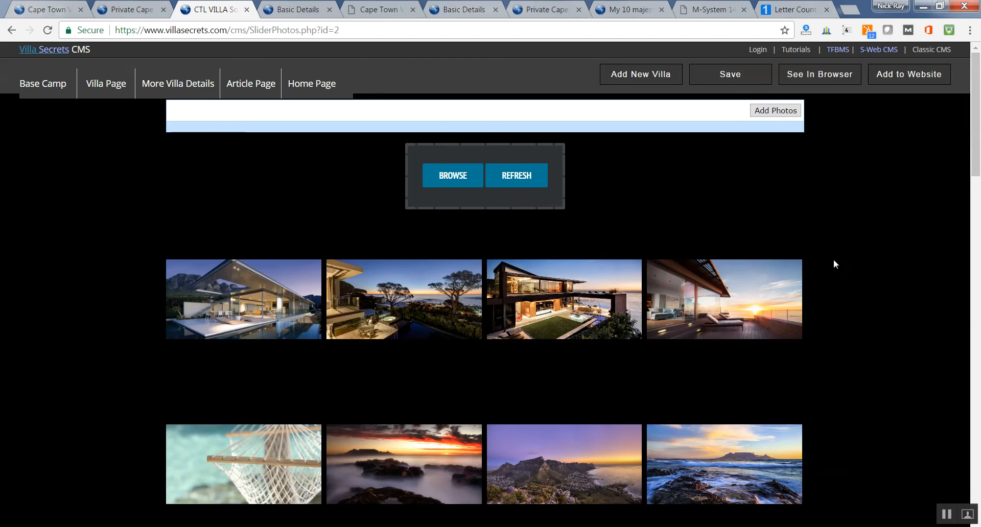
Step: Reorder the public slider photos with the red Table Mountain sunset first and the villa sunset terrace with loungers second
{"action": "scroll", "coordinate": [979, 192], "scroll_direction": "down", "scroll_amount": 5}
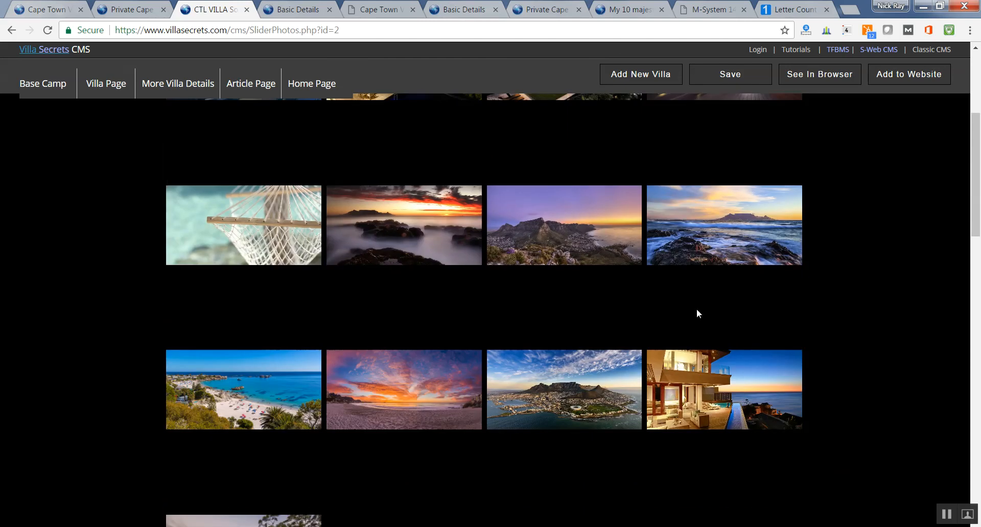
{"action": "scroll", "coordinate": [975, 174], "scroll_direction": "down", "scroll_amount": 4}
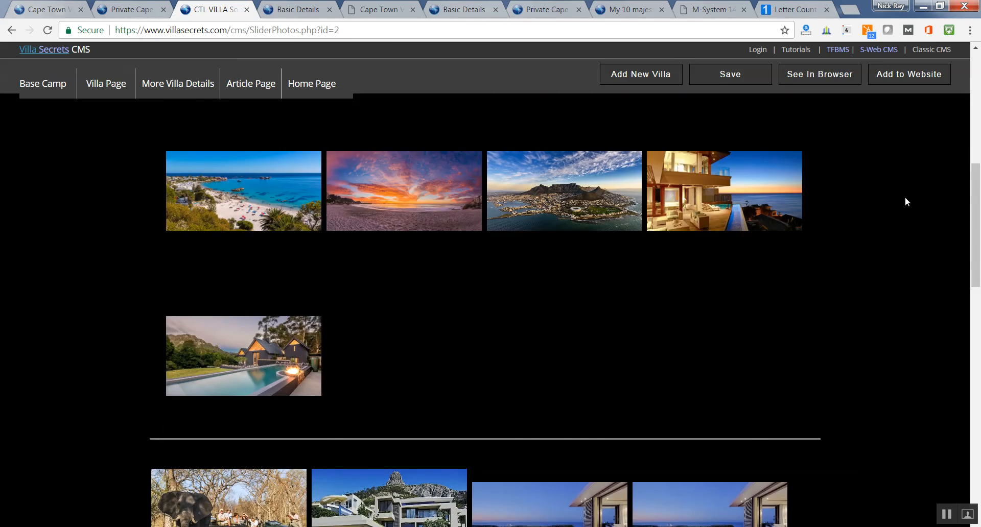
{"action": "scroll", "coordinate": [978, 252], "scroll_direction": "up", "scroll_amount": 4}
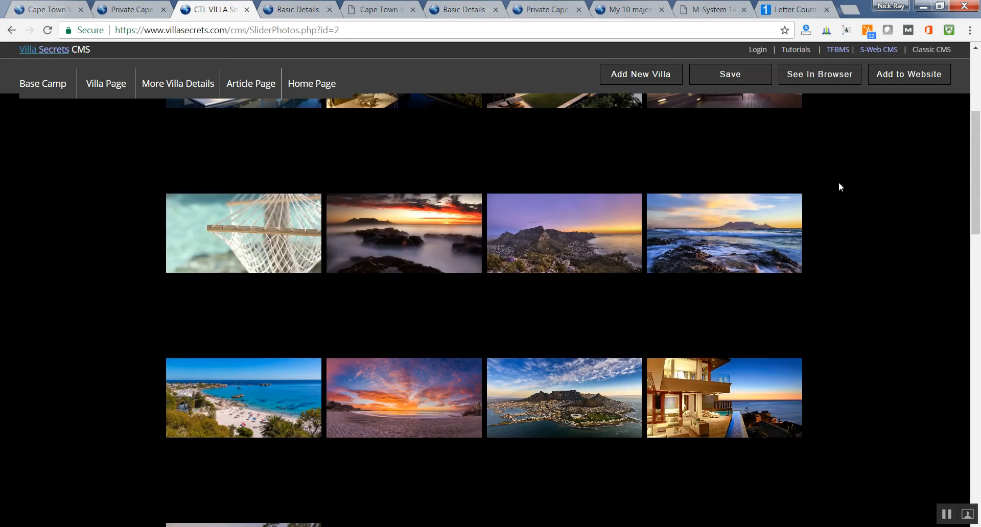
{"action": "left_click_drag", "start_coordinate": [979, 152], "coordinate": [979, 125]}
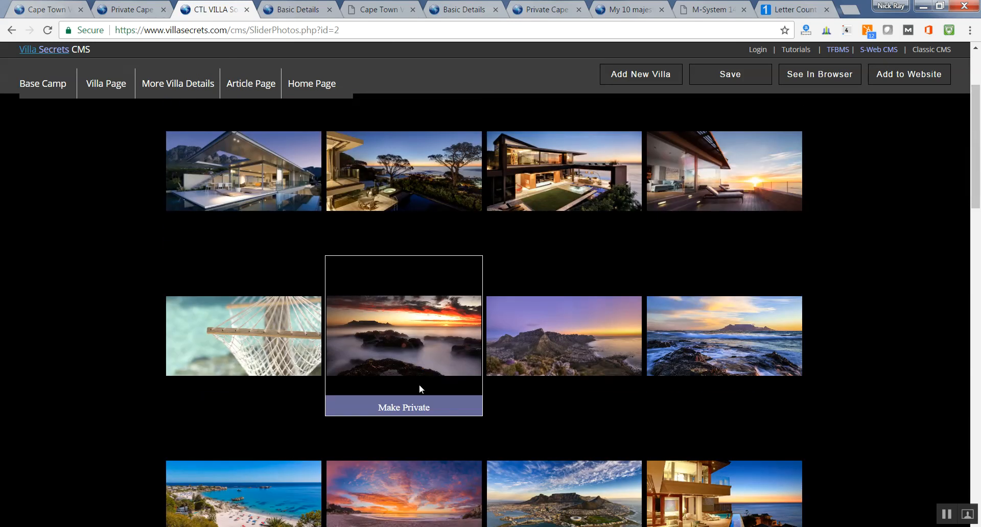
{"action": "left_click_drag", "start_coordinate": [434, 372], "coordinate": [174, 188]}
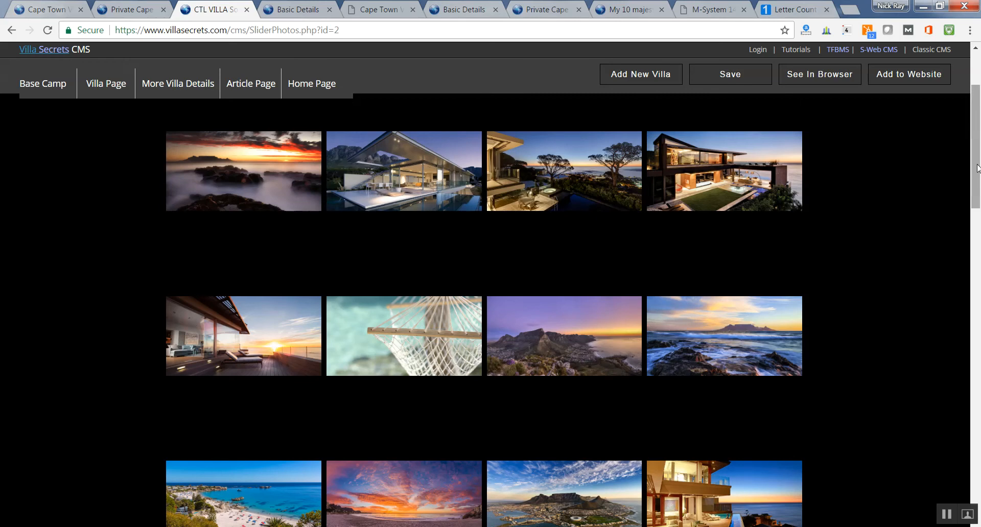
{"action": "left_click_drag", "start_coordinate": [978, 168], "coordinate": [979, 158]}
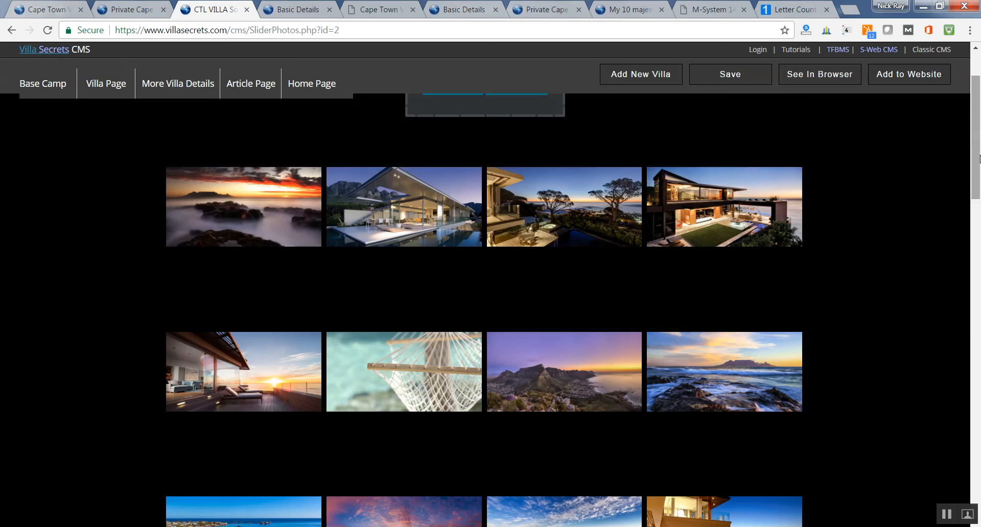
{"action": "left_click_drag", "start_coordinate": [247, 402], "coordinate": [382, 225]}
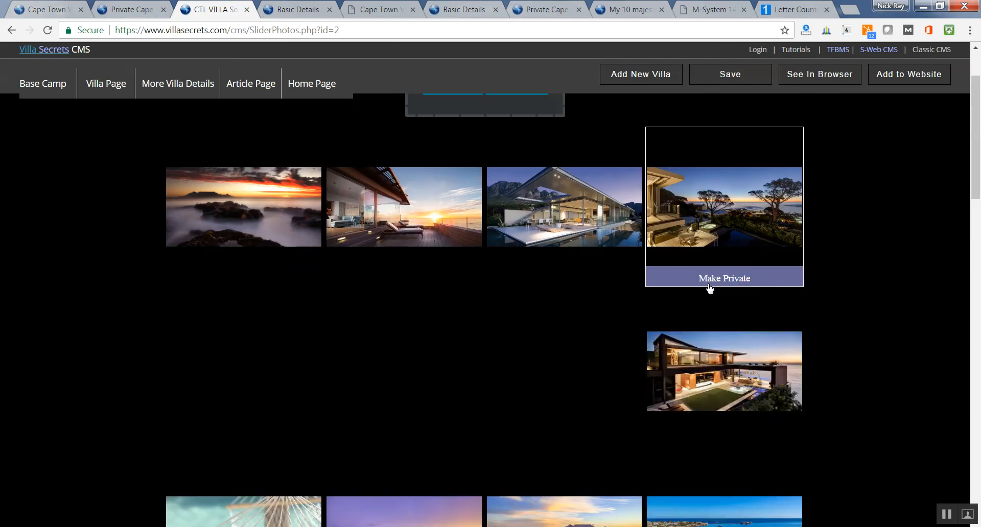
Step: Move the Clifton Beach photo to third place and the Maison Noir pool photo to fourth place
{"action": "scroll", "coordinate": [975, 228], "scroll_direction": "down", "scroll_amount": 4}
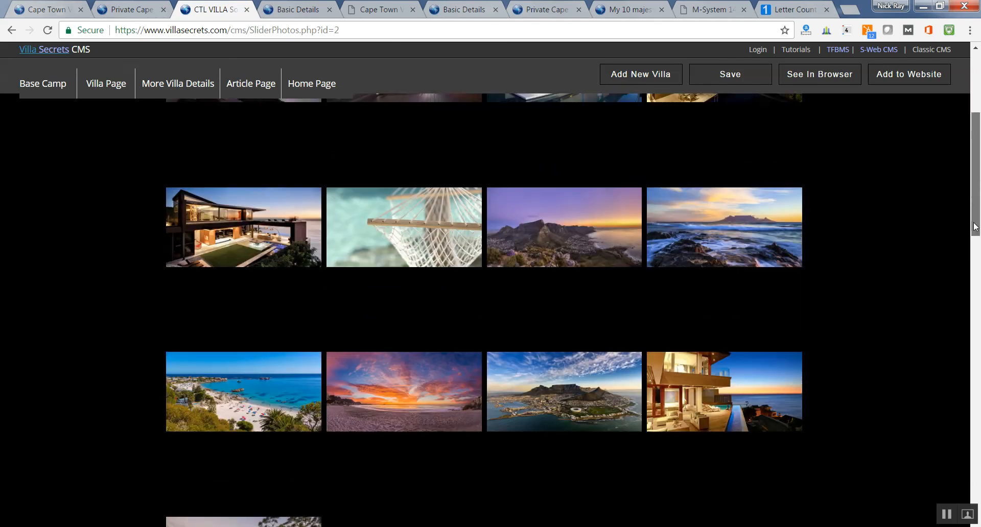
{"action": "left_click_drag", "start_coordinate": [974, 231], "coordinate": [978, 195]}
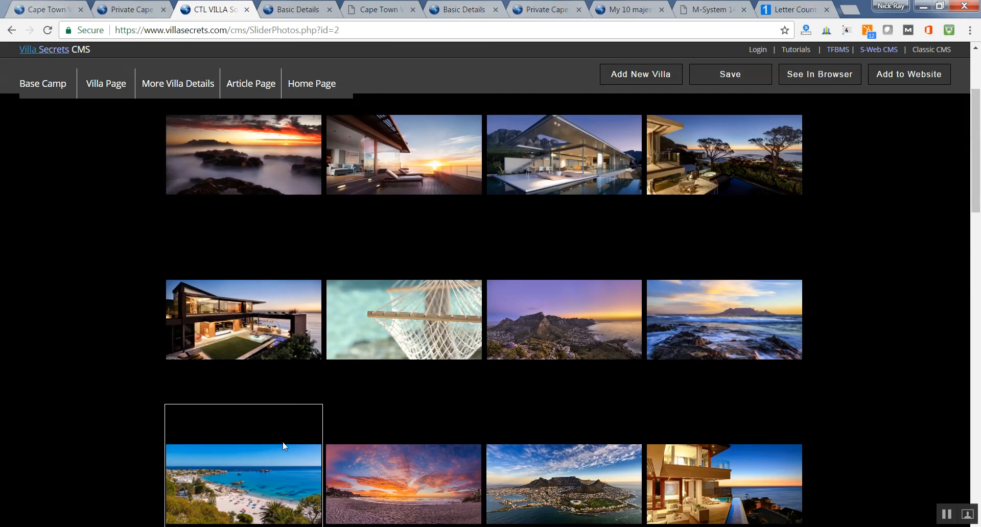
{"action": "left_click_drag", "start_coordinate": [280, 448], "coordinate": [584, 116]}
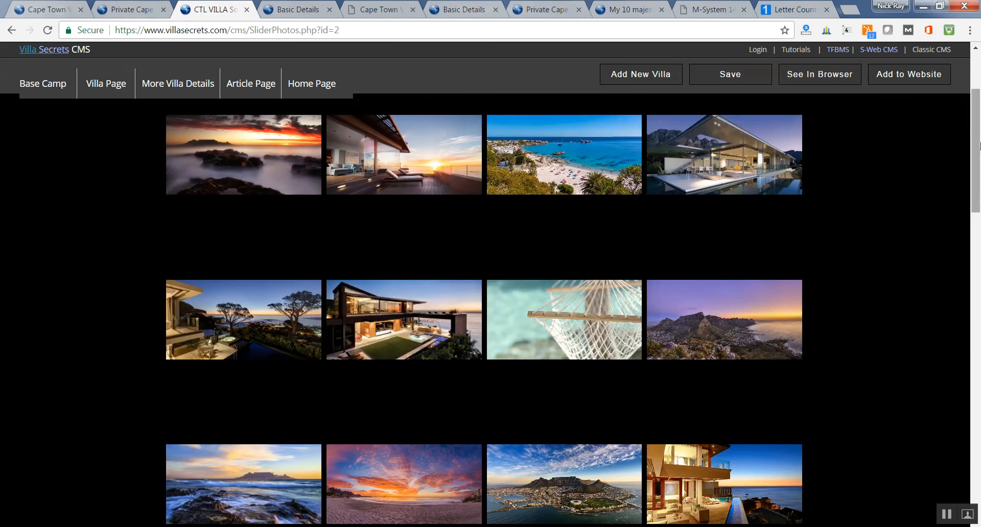
{"action": "left_click_drag", "start_coordinate": [979, 157], "coordinate": [957, 203]}
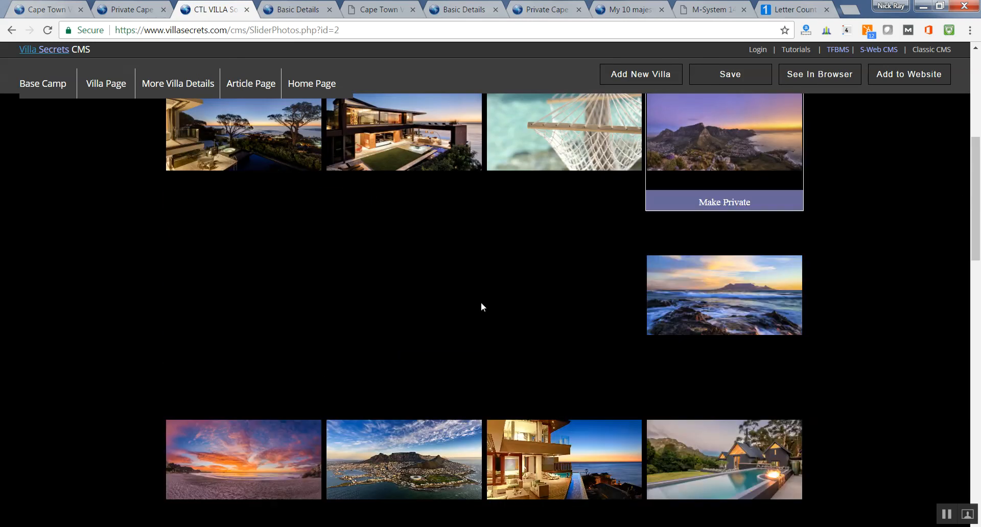
{"action": "mouse_move", "coordinate": [298, 419]}
{"action": "left_click_drag", "start_coordinate": [297, 415], "coordinate": [760, 287]}
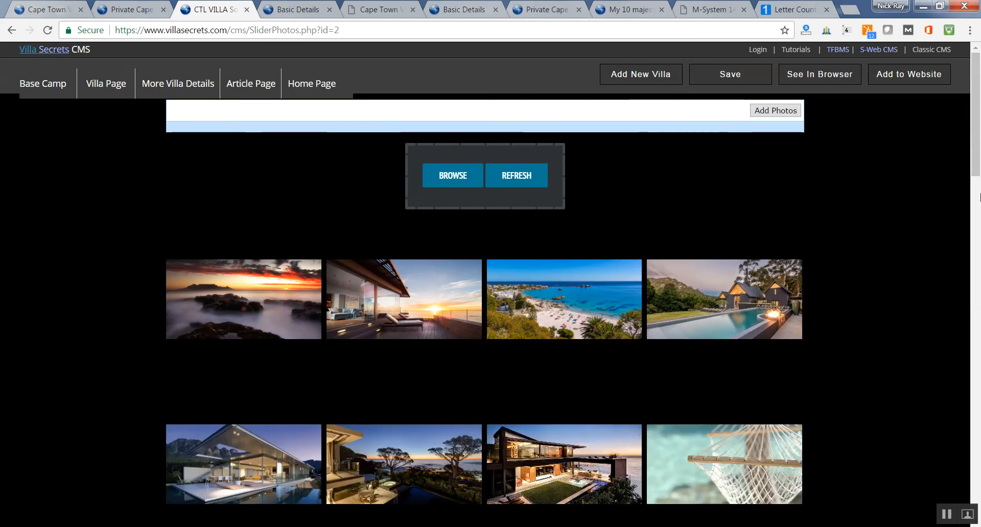
Step: Move the purple Table Mountain - Camps Bay photo to the start of the second row of slider photos
{"action": "left_click_drag", "start_coordinate": [976, 106], "coordinate": [974, 152]}
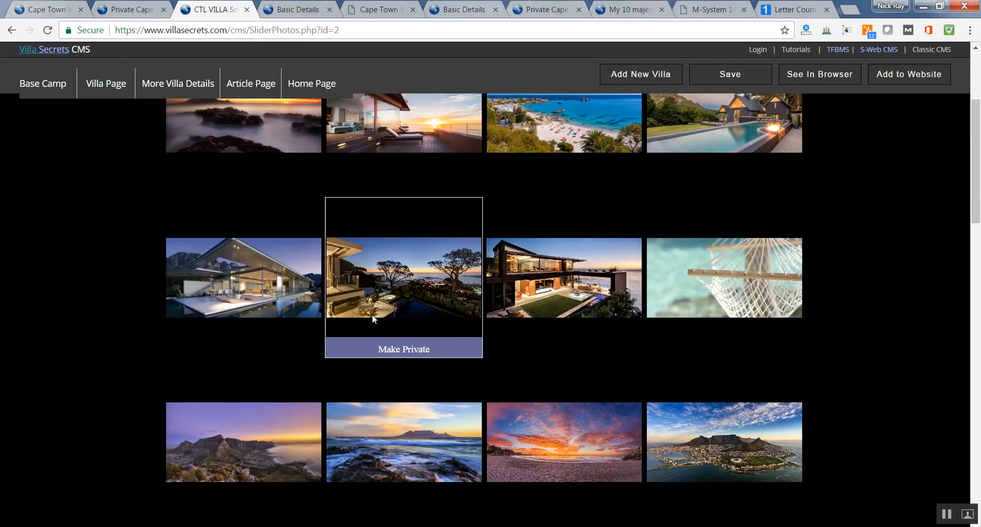
{"action": "left_click_drag", "start_coordinate": [978, 194], "coordinate": [975, 213]}
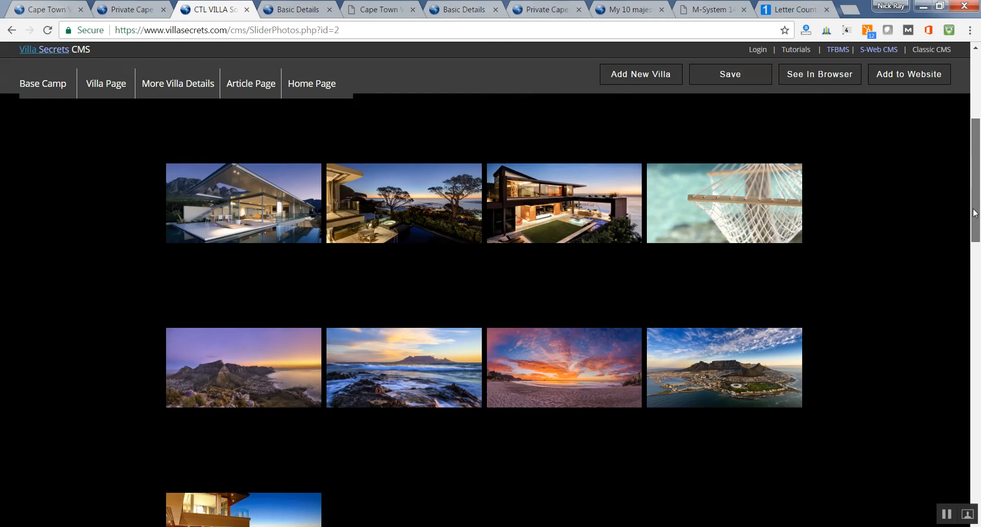
{"action": "mouse_move", "coordinate": [733, 385]}
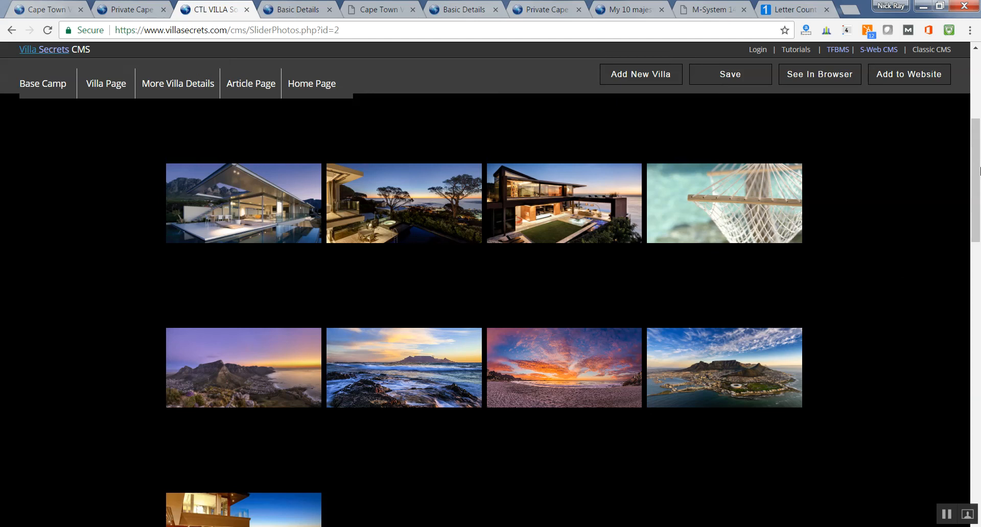
{"action": "mouse_move", "coordinate": [976, 175]}
{"action": "left_mouse_down"}
{"action": "mouse_move", "coordinate": [980, 131]}
{"action": "mouse_move", "coordinate": [979, 160]}
{"action": "left_mouse_up"}
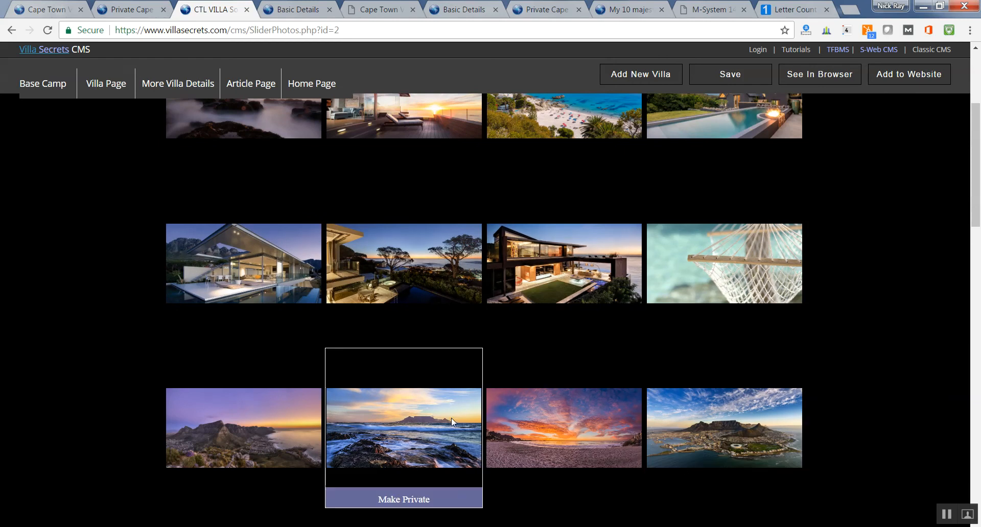
{"action": "mouse_move", "coordinate": [977, 213]}
{"action": "left_mouse_down"}
{"action": "mouse_move", "coordinate": [976, 266]}
{"action": "mouse_move", "coordinate": [979, 185]}
{"action": "mouse_move", "coordinate": [978, 225]}
{"action": "mouse_move", "coordinate": [976, 207]}
{"action": "left_mouse_up"}
{"action": "mouse_move", "coordinate": [222, 518]}
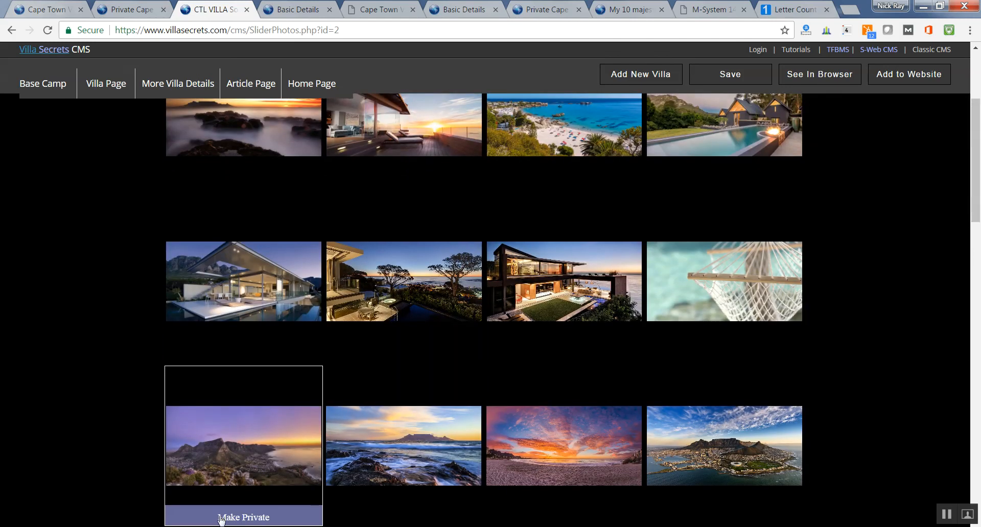
{"action": "left_click_drag", "start_coordinate": [256, 461], "coordinate": [292, 321]}
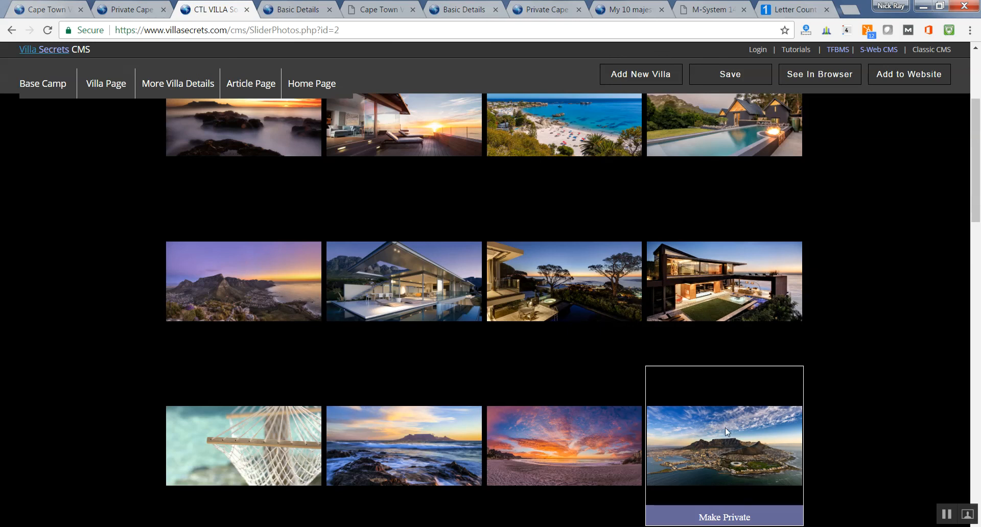
Step: Move the aerial Cape Town photo to third place in the second row and the hammock photo to fourth
{"action": "left_click_drag", "start_coordinate": [712, 444], "coordinate": [567, 286]}
{"action": "left_click_drag", "start_coordinate": [363, 459], "coordinate": [692, 315]}
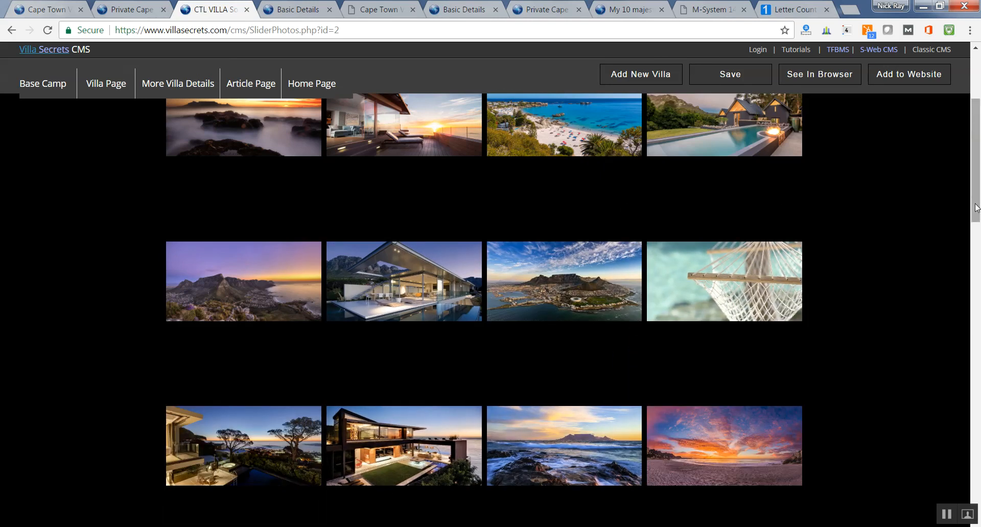
{"action": "mouse_move", "coordinate": [975, 207]}
{"action": "left_mouse_down"}
{"action": "mouse_move", "coordinate": [975, 178]}
{"action": "mouse_move", "coordinate": [976, 217]}
{"action": "left_mouse_up"}
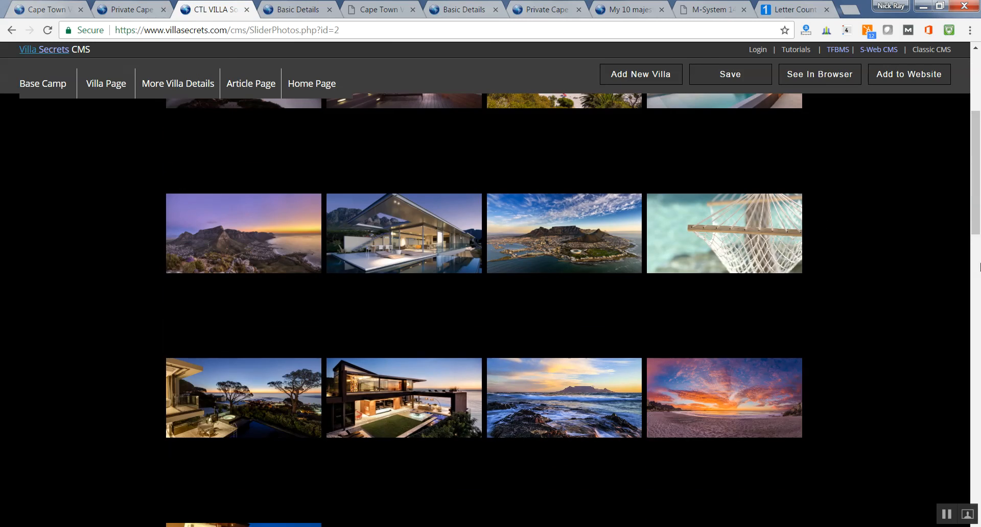
{"action": "mouse_move", "coordinate": [979, 204]}
{"action": "left_mouse_down"}
{"action": "mouse_move", "coordinate": [978, 235]}
{"action": "mouse_move", "coordinate": [979, 212]}
{"action": "left_mouse_up"}
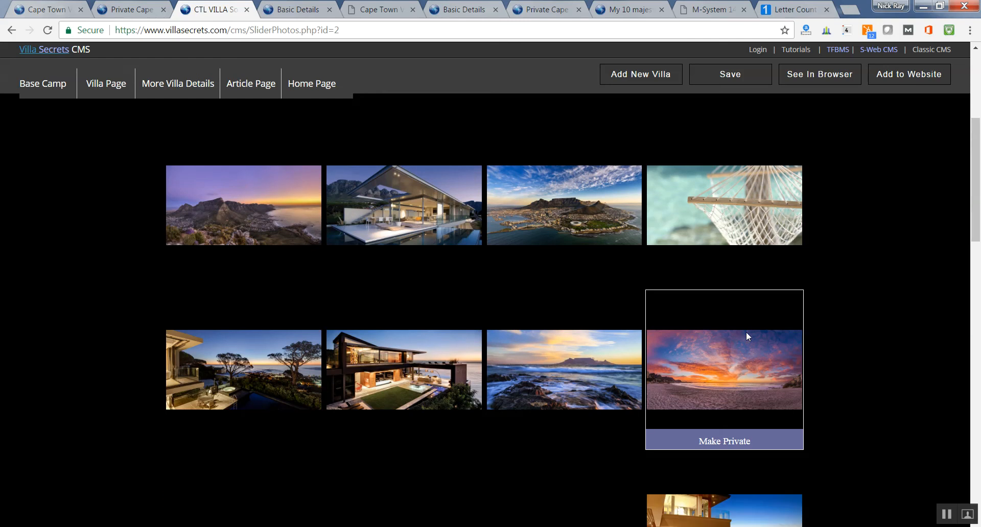
Step: Move the pink Clifton Beach sunset photo to the start of the third row and the Table Mountain waves photo to third place there
{"action": "left_click_drag", "start_coordinate": [746, 332], "coordinate": [210, 328]}
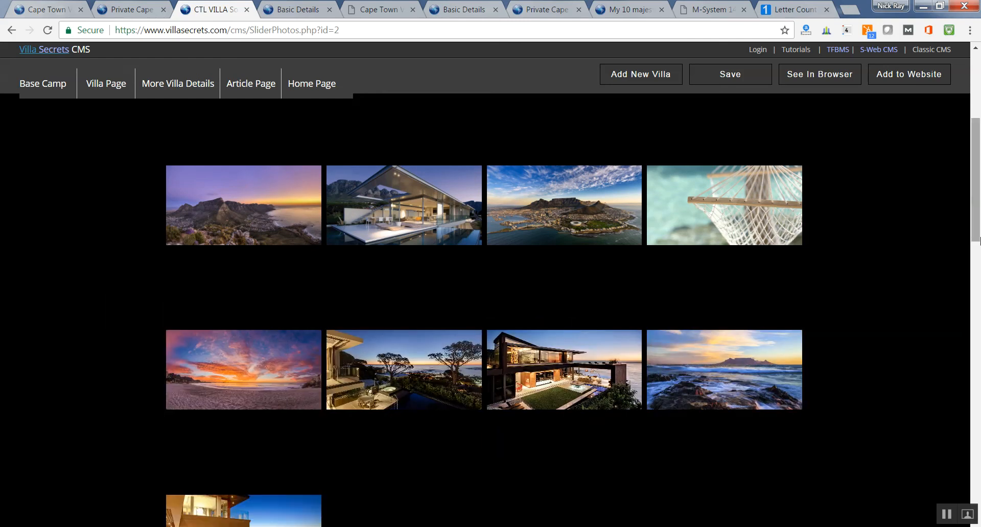
{"action": "left_click_drag", "start_coordinate": [978, 240], "coordinate": [979, 271]}
{"action": "mouse_move", "coordinate": [445, 317]}
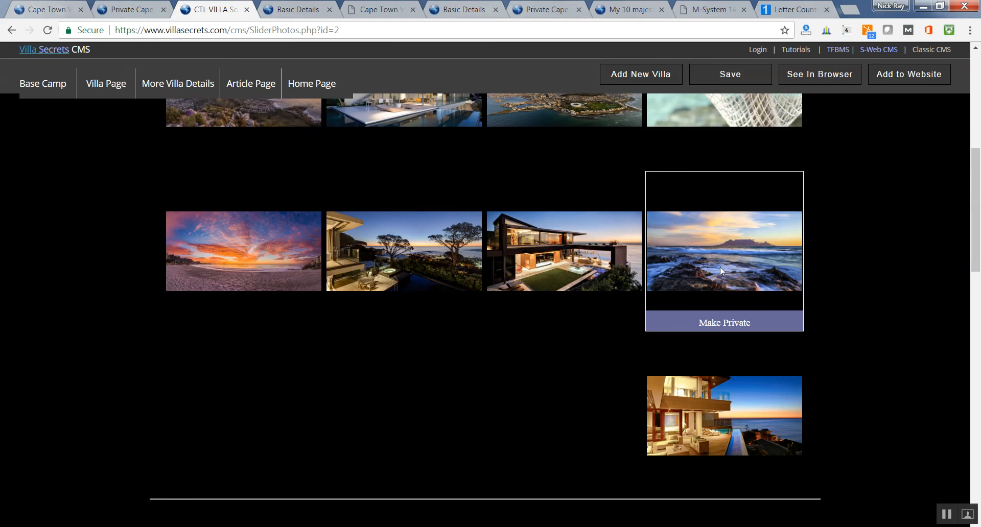
{"action": "left_click_drag", "start_coordinate": [719, 267], "coordinate": [565, 263]}
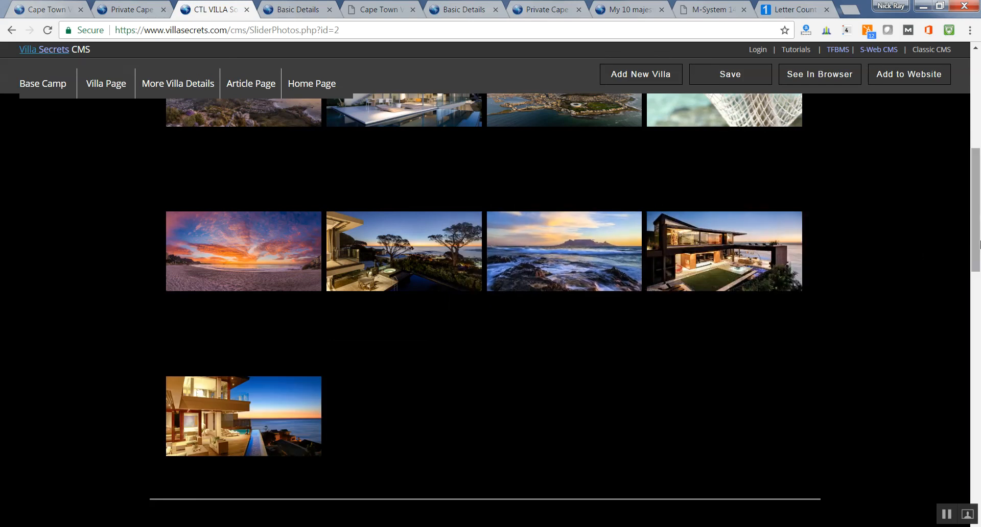
Step: Reload the home page's slider photos page to check the new photo order
{"action": "left_click_drag", "start_coordinate": [979, 244], "coordinate": [961, 188]}
{"action": "mouse_move", "coordinate": [244, 92]}
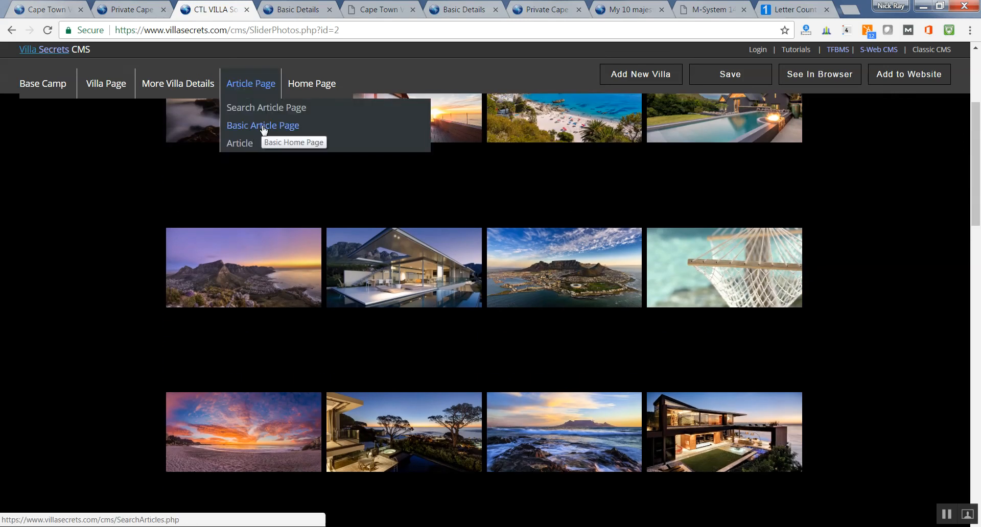
{"action": "mouse_move", "coordinate": [304, 84]}
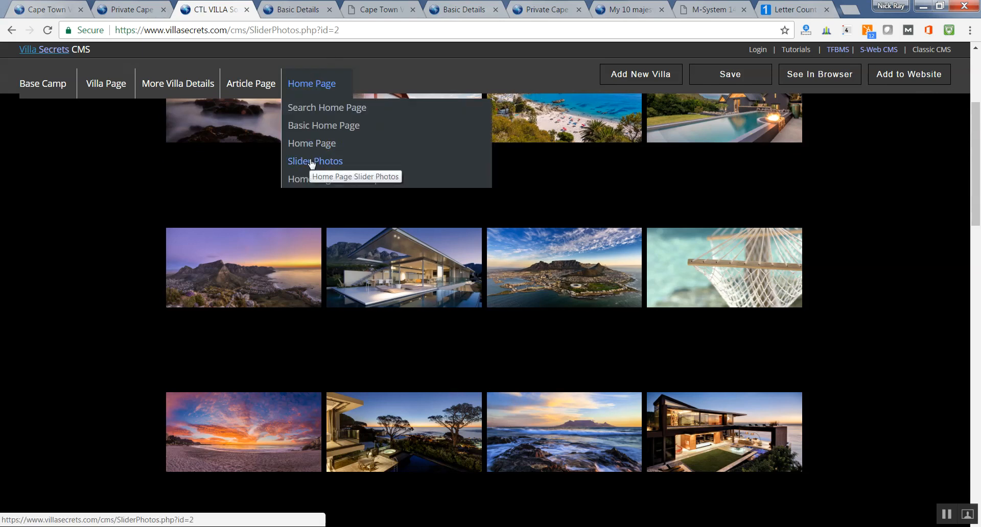
{"action": "left_click", "coordinate": [311, 161]}
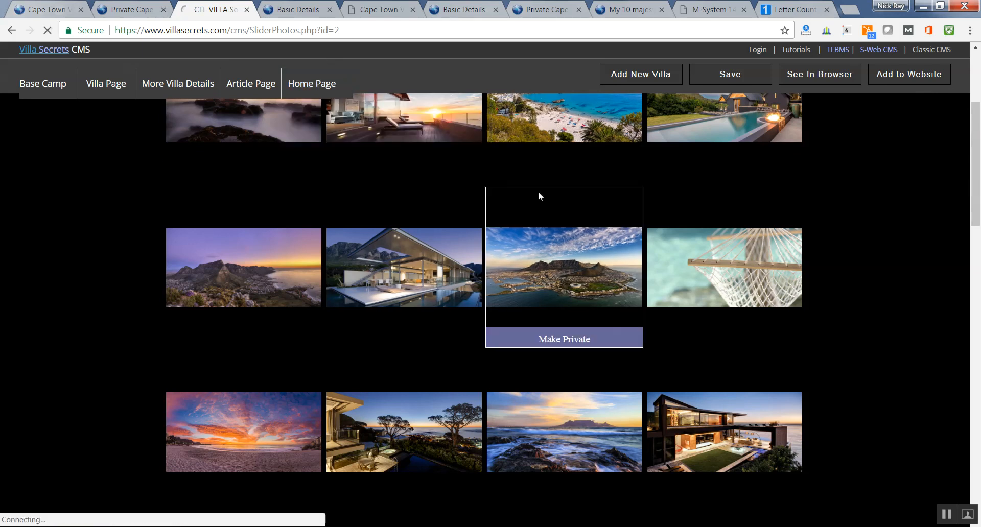
{"action": "mouse_move", "coordinate": [634, 286]}
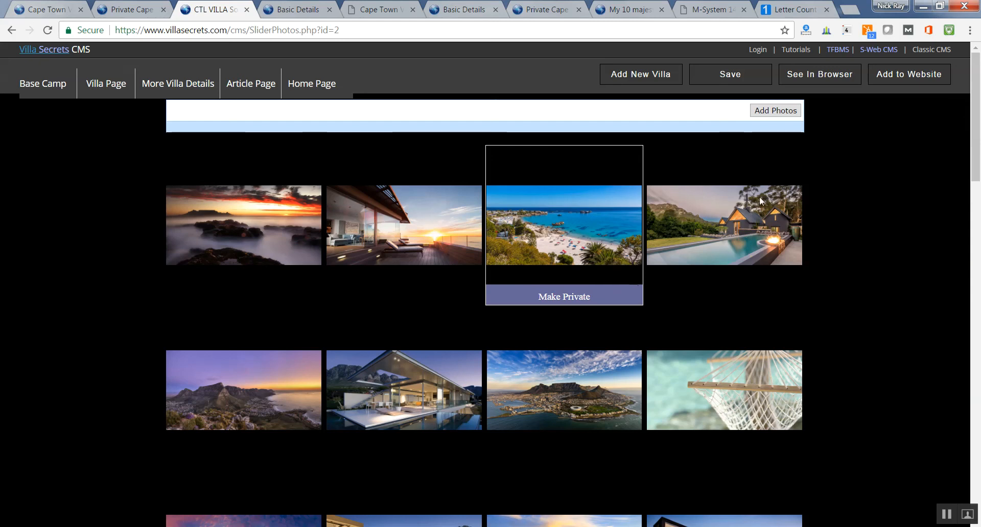
Step: Upload the photo "Camps Bay Beach Villas and the 12 Apostles at Sunset, Table Mountain, Cape Town" to the slider photos
{"action": "left_click", "coordinate": [773, 111]}
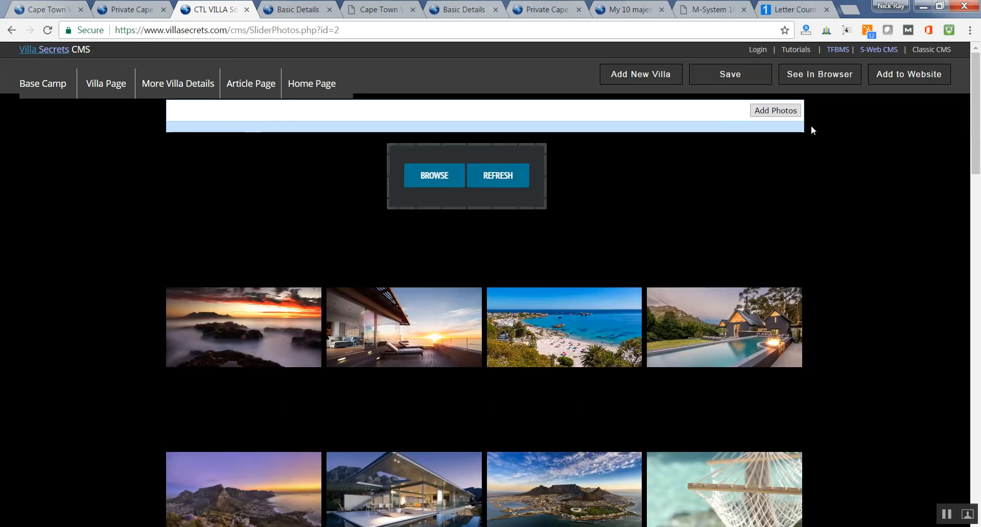
{"action": "left_click", "coordinate": [468, 179]}
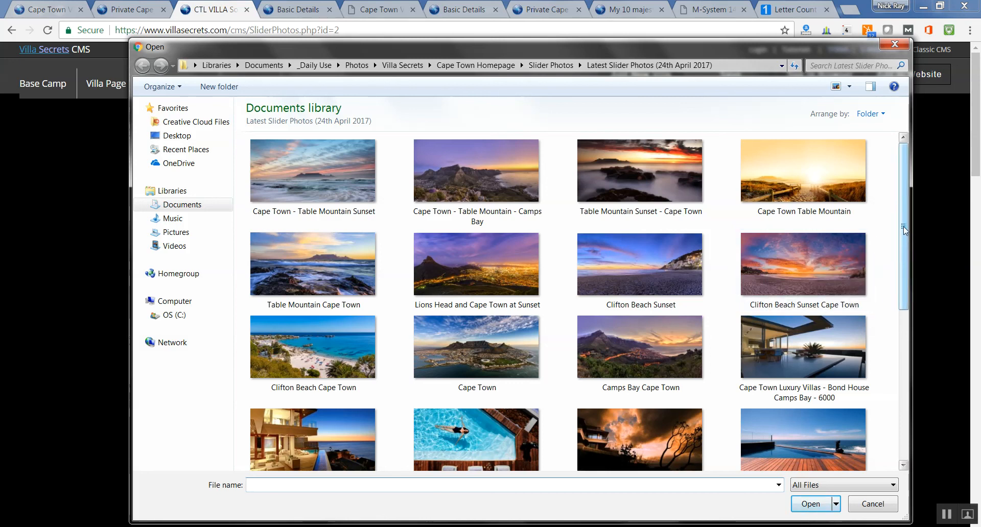
{"action": "left_click_drag", "start_coordinate": [905, 235], "coordinate": [894, 393]}
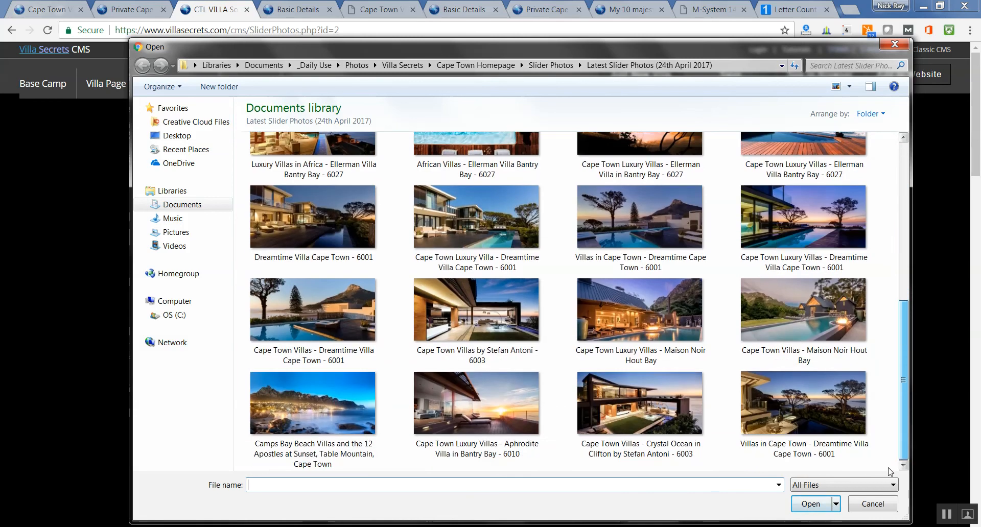
{"action": "double_click", "coordinate": [321, 433]}
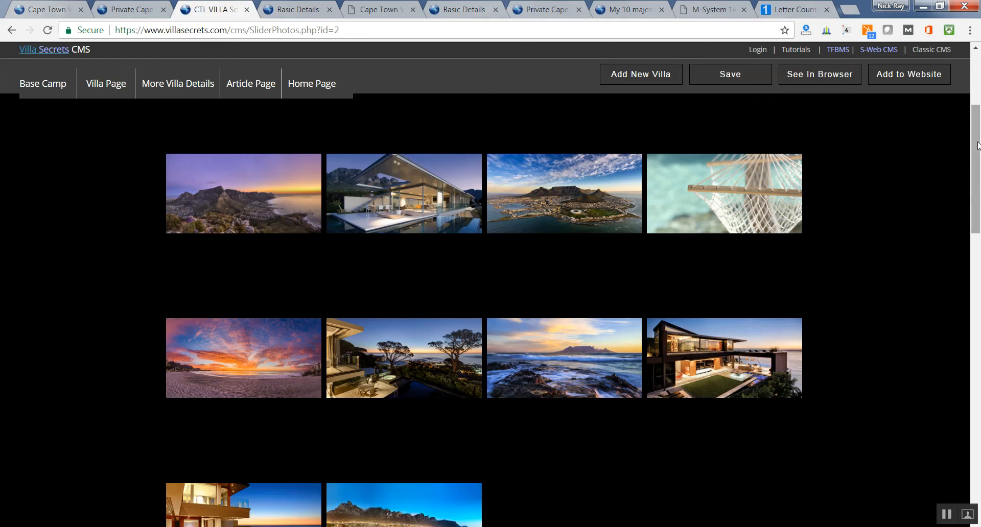
Step: Move the blue Camps Bay coastline photo to third place in the second row and the villa terrace with trees to fourth
{"action": "left_click_drag", "start_coordinate": [976, 143], "coordinate": [973, 157]}
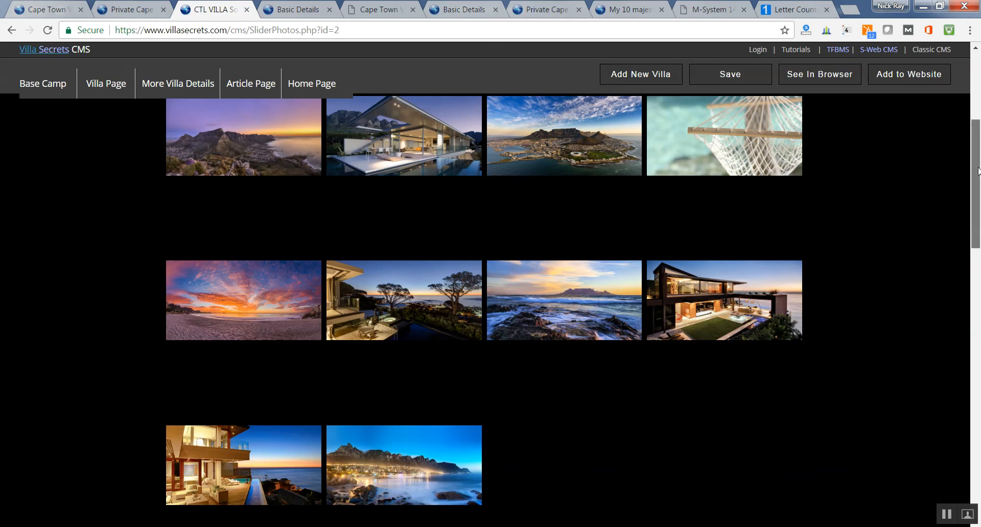
{"action": "scroll", "coordinate": [978, 160], "scroll_direction": "up", "scroll_amount": 1}
{"action": "mouse_move", "coordinate": [978, 160]}
{"action": "left_mouse_down"}
{"action": "mouse_move", "coordinate": [976, 169]}
{"action": "mouse_move", "coordinate": [978, 160]}
{"action": "left_mouse_up"}
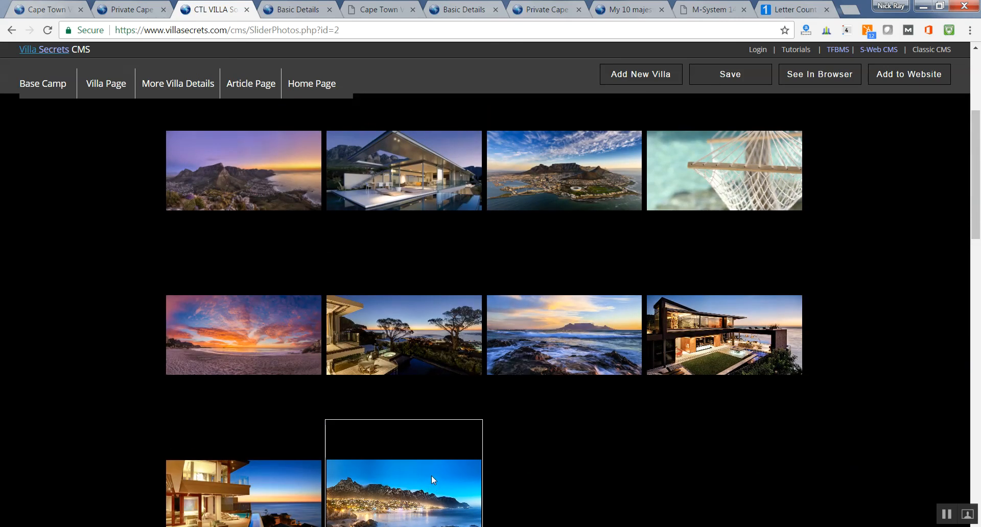
{"action": "left_click_drag", "start_coordinate": [432, 476], "coordinate": [541, 160]}
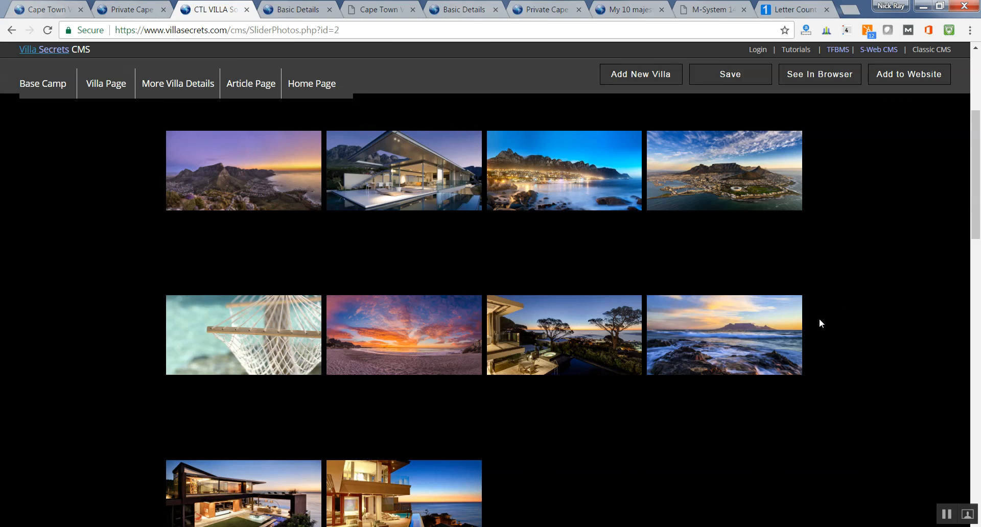
{"action": "left_click_drag", "start_coordinate": [580, 332], "coordinate": [669, 175]}
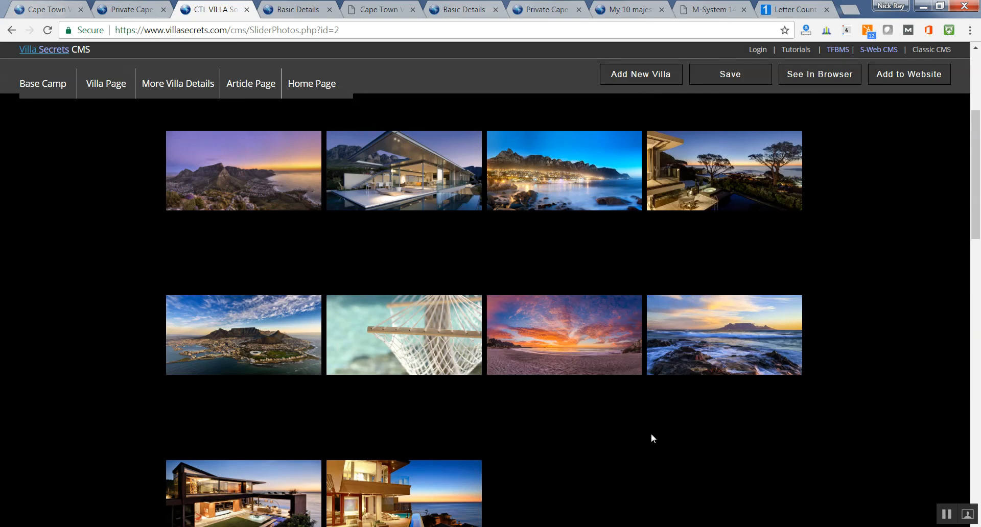
Step: Move the lit balcony villa photo to second place in the third row and the lawn villa photo to the start of the fourth
{"action": "left_click_drag", "start_coordinate": [418, 493], "coordinate": [389, 353]}
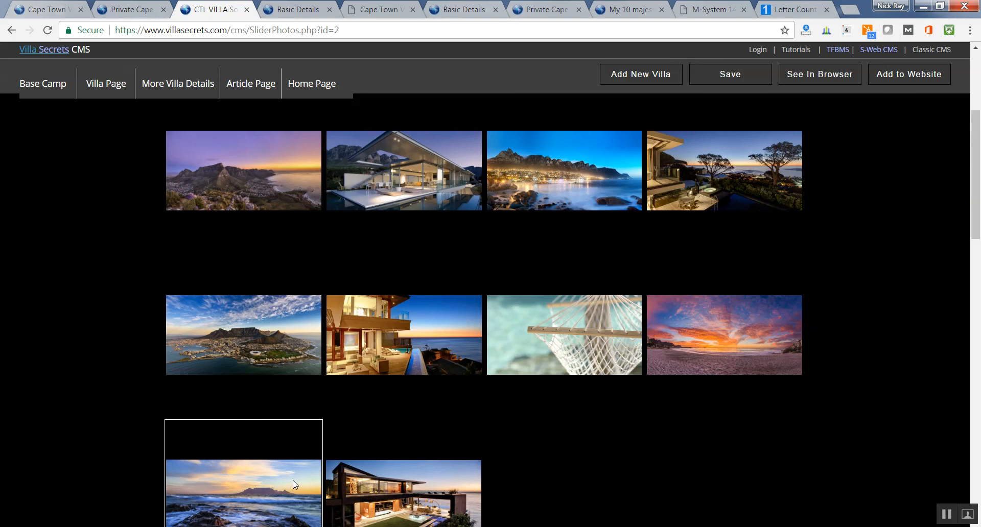
{"action": "left_click_drag", "start_coordinate": [380, 498], "coordinate": [177, 484]}
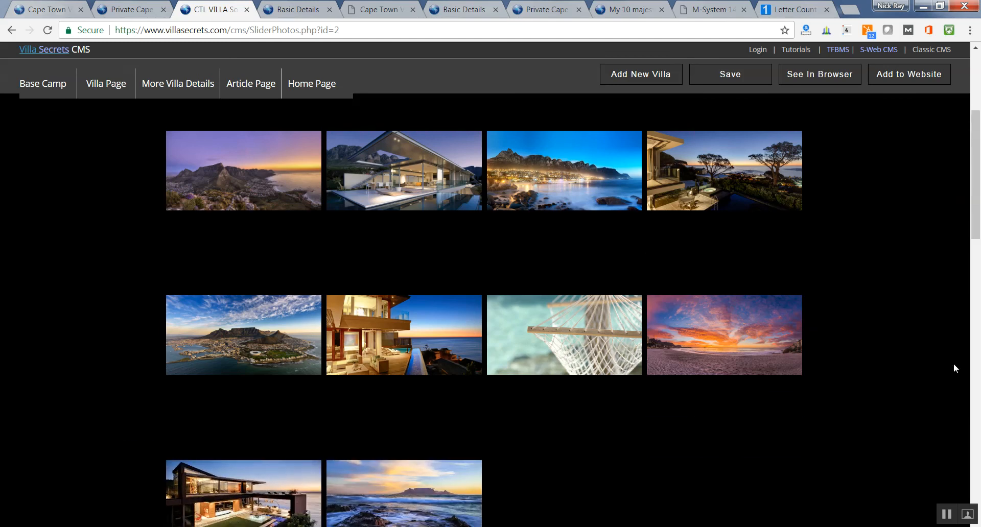
{"action": "scroll", "coordinate": [977, 222], "scroll_direction": "down", "scroll_amount": 3}
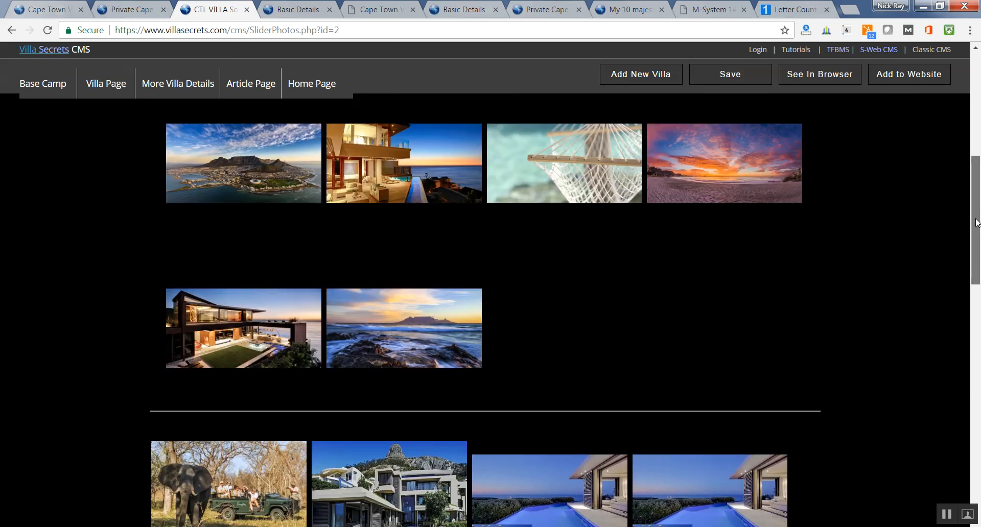
{"action": "left_click_drag", "start_coordinate": [976, 220], "coordinate": [963, 139]}
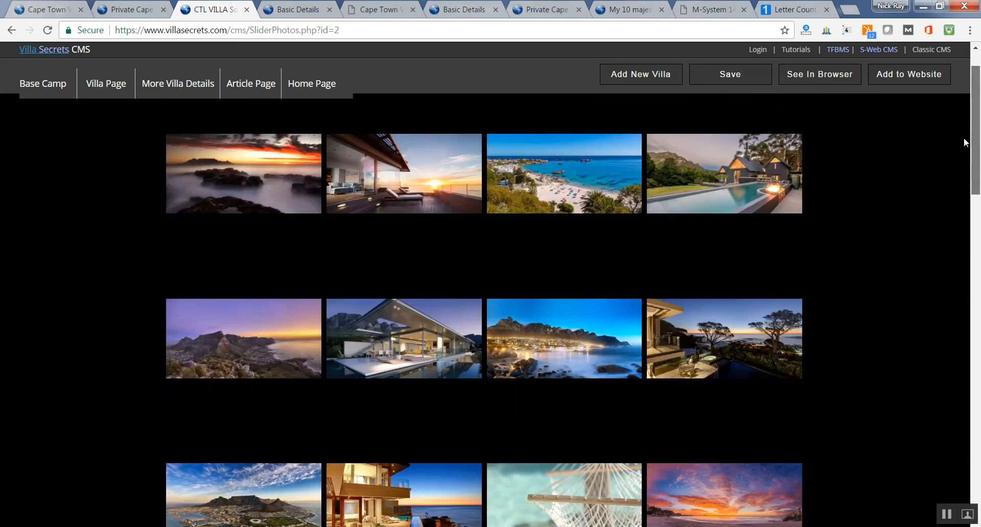
{"action": "scroll", "coordinate": [963, 137], "scroll_direction": "down", "scroll_amount": 4}
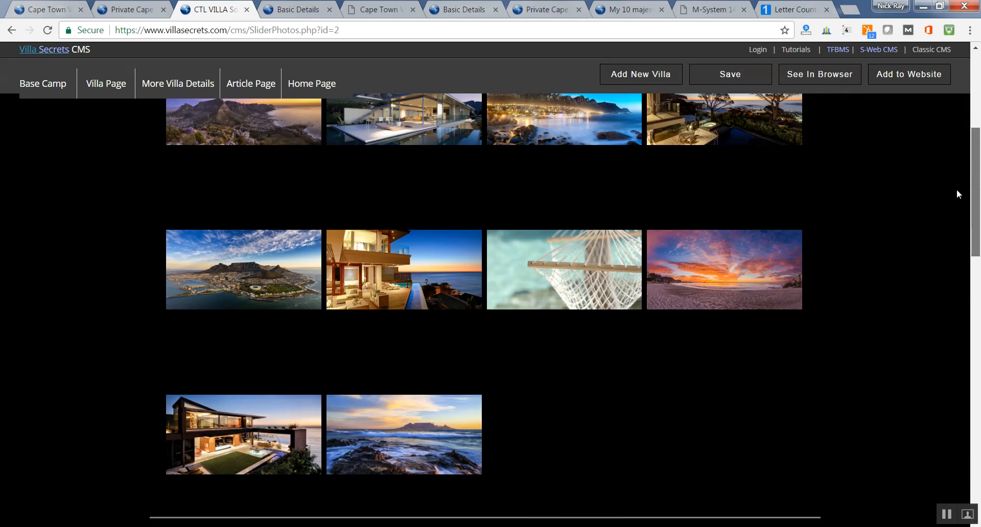
{"action": "scroll", "coordinate": [956, 189], "scroll_direction": "down", "scroll_amount": 2}
{"action": "scroll", "coordinate": [945, 227], "scroll_direction": "up", "scroll_amount": 7}
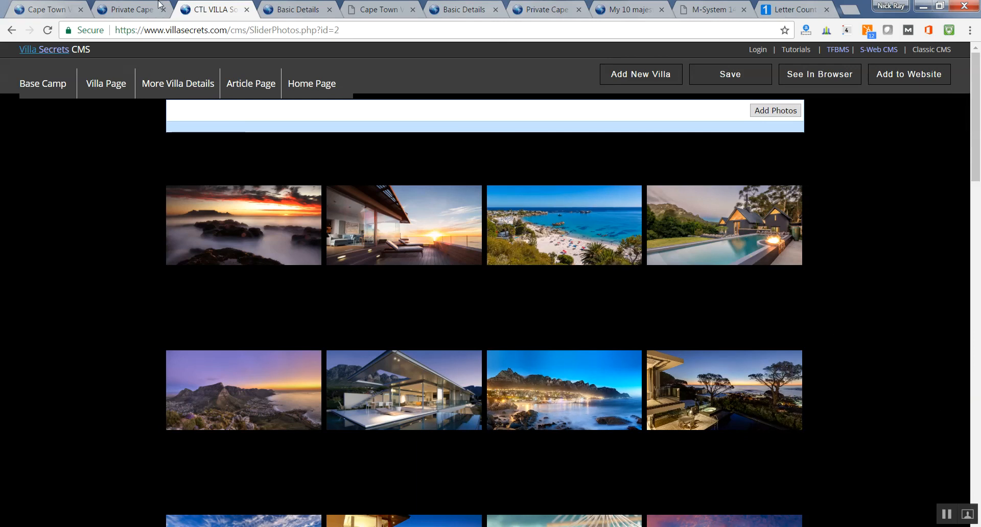
{"action": "left_click", "coordinate": [133, 9]}
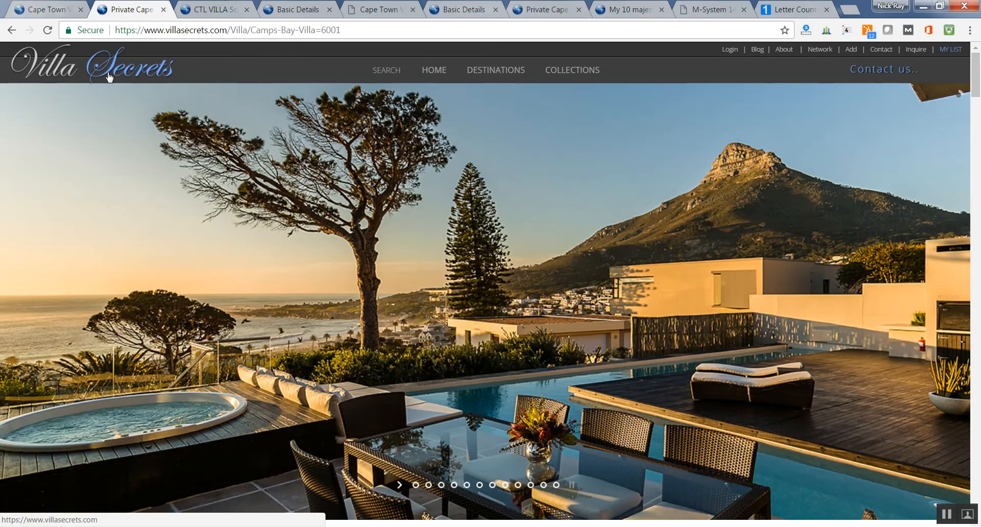
{"action": "mouse_move", "coordinate": [477, 82]}
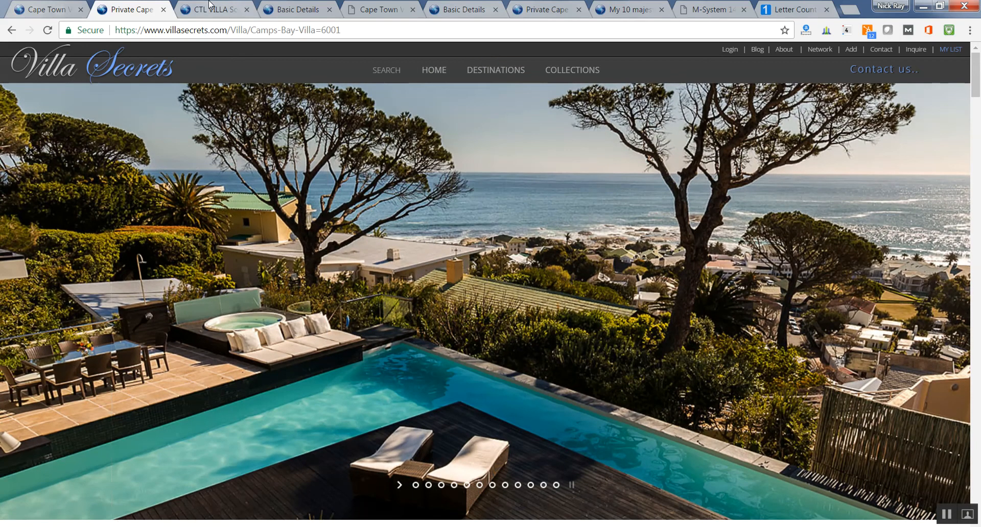
{"action": "left_click", "coordinate": [210, 6]}
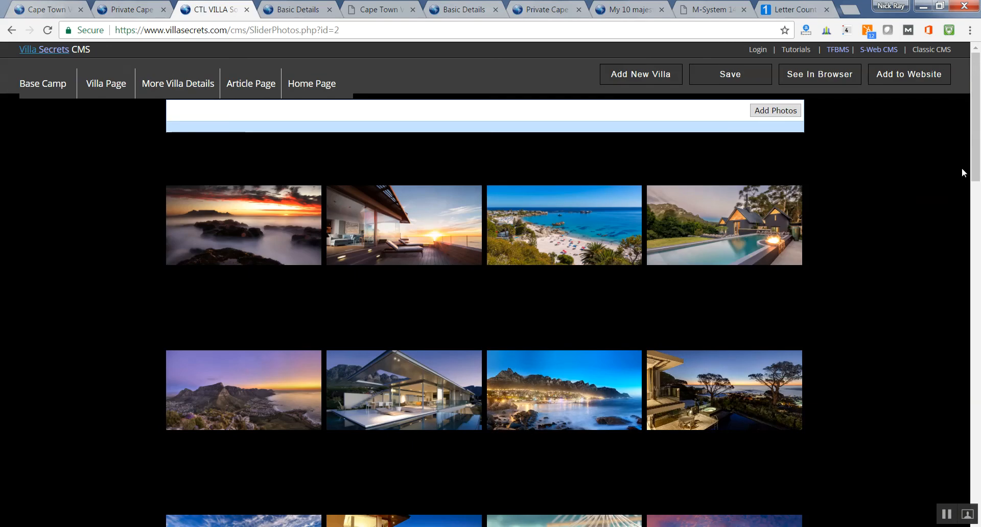
{"action": "left_click", "coordinate": [116, 7]}
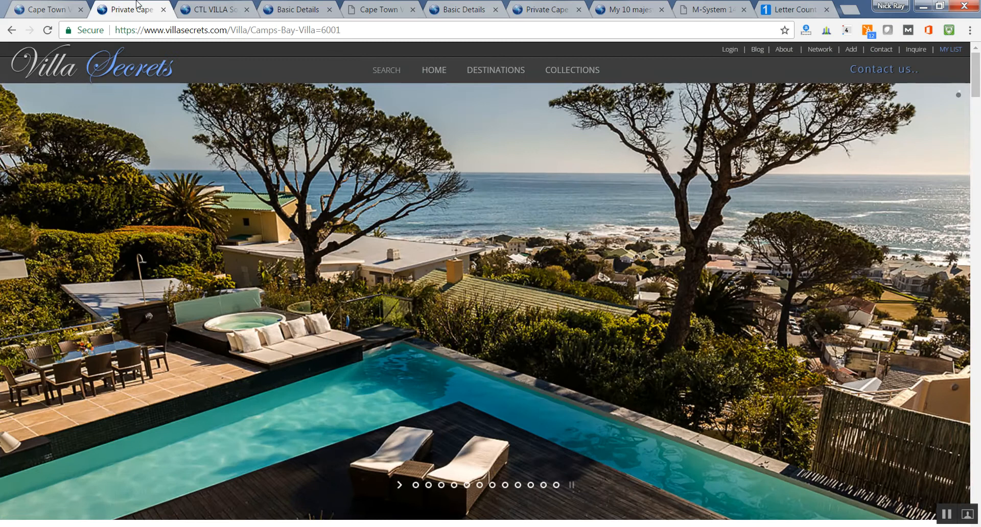
{"action": "left_click", "coordinate": [268, 10]}
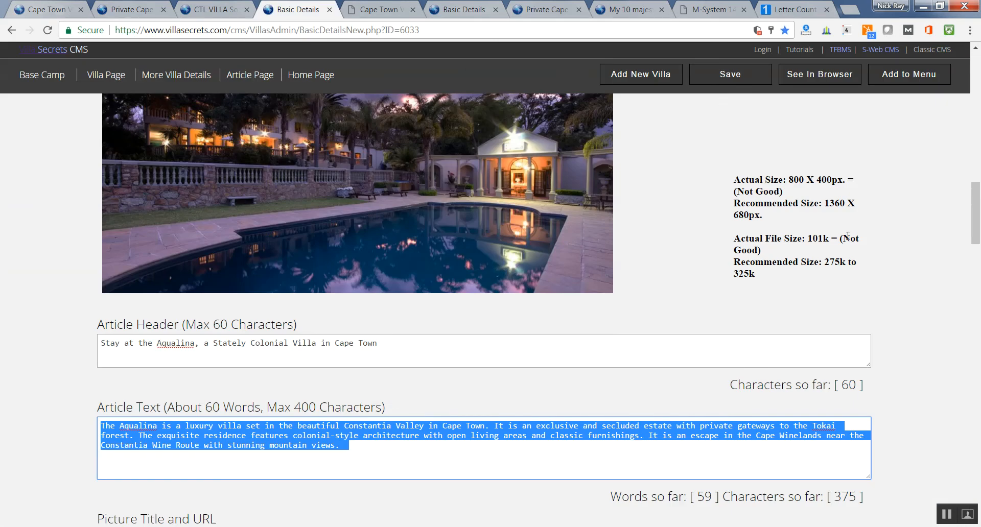
{"action": "left_click", "coordinate": [229, 5]}
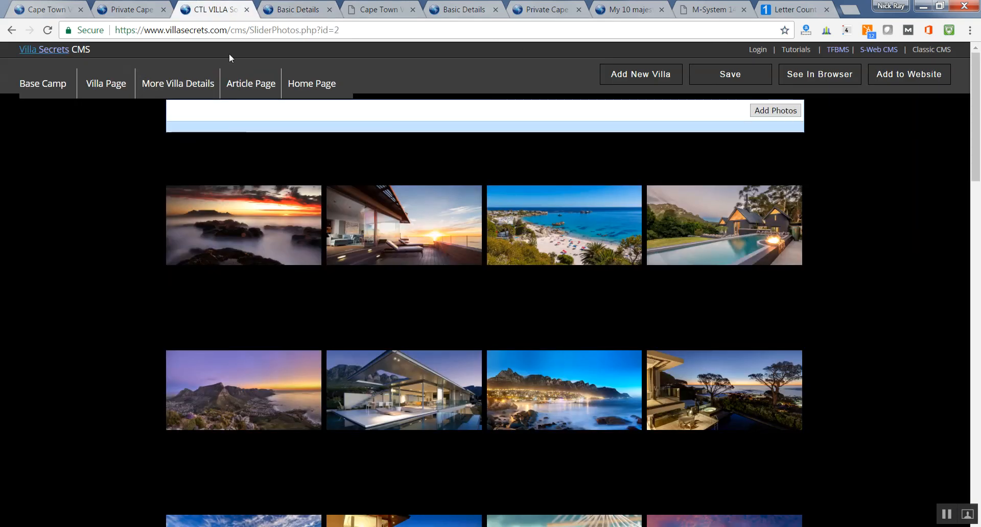
Step: Open the Cape Town destination page from the live villa page, then shorten its address to capetown.villasecrets.com to view the home page
{"action": "left_click", "coordinate": [109, 6]}
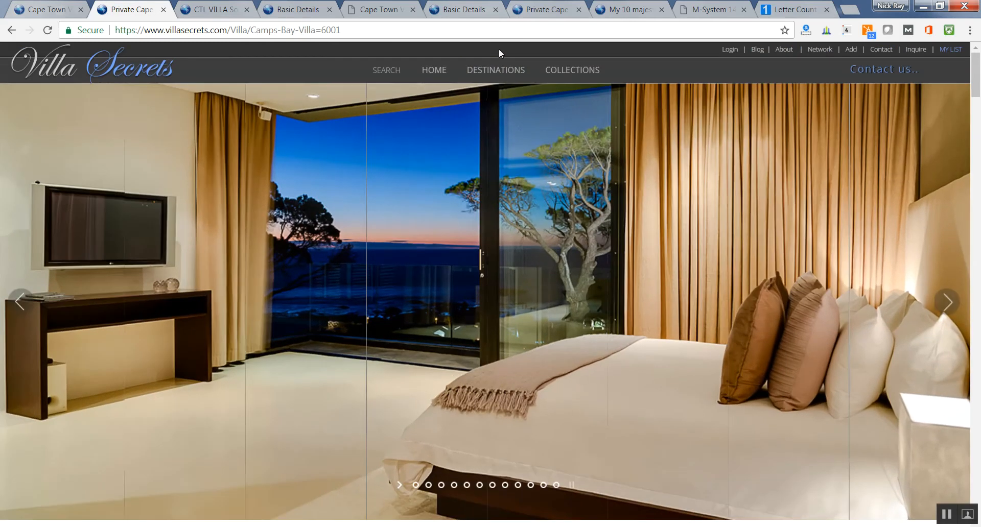
{"action": "mouse_move", "coordinate": [495, 70]}
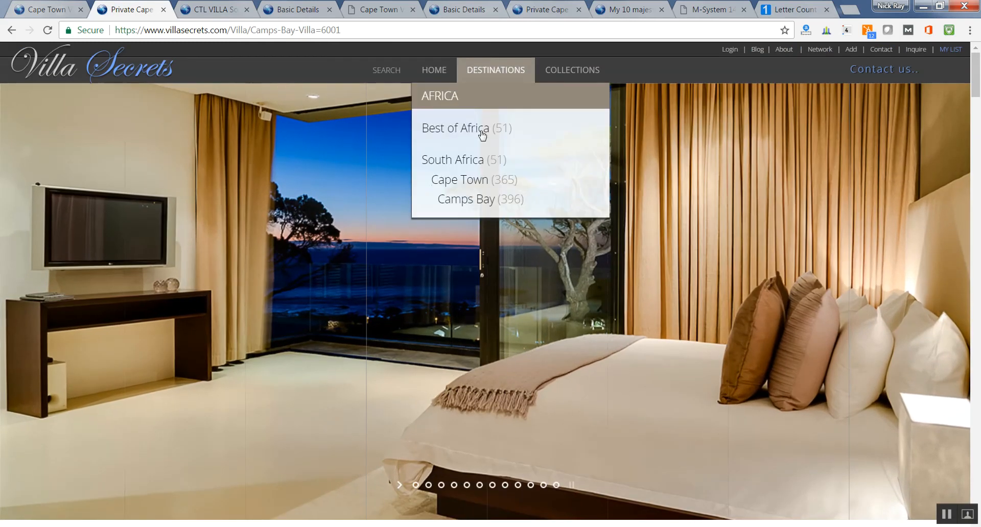
{"action": "left_click", "coordinate": [474, 182]}
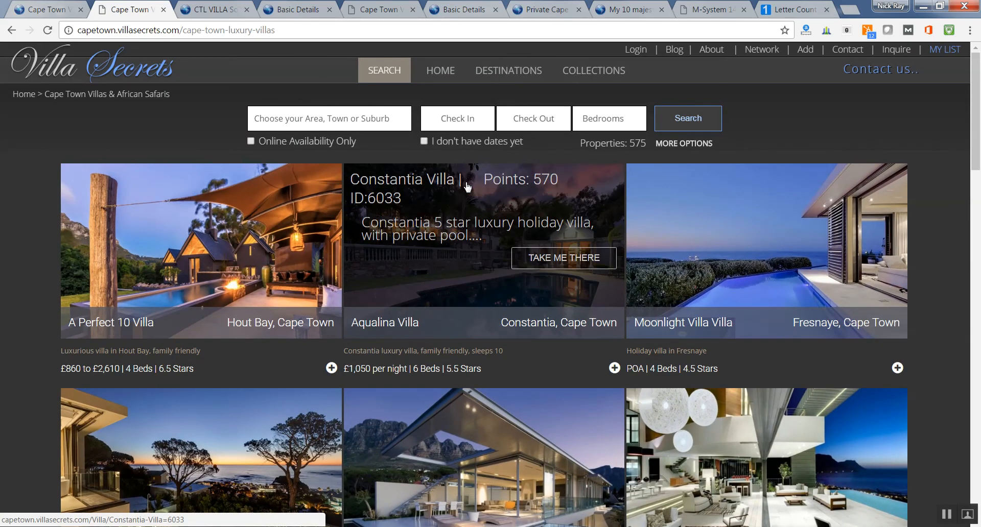
{"action": "left_click_drag", "start_coordinate": [181, 34], "coordinate": [270, 30]}
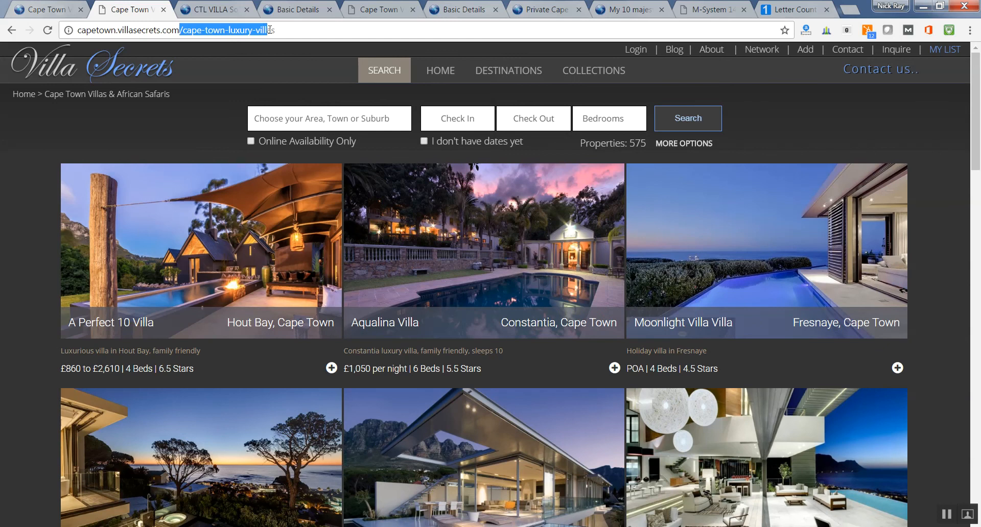
{"action": "key", "text": "BackSpace"}
{"action": "key", "text": "Return"}
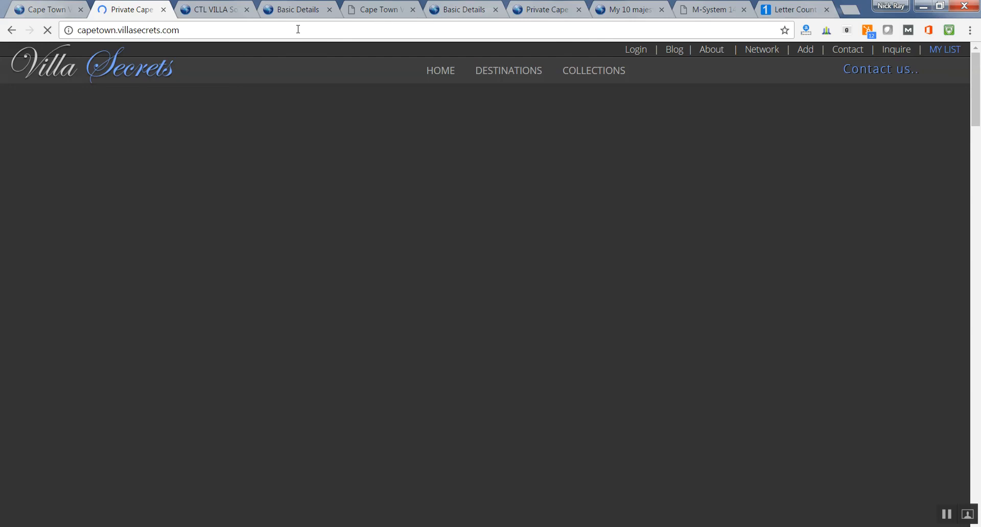
Step: Review the Cape Town site's destination and home page links, then open the Compelling Camps Bay home page
{"action": "mouse_move", "coordinate": [521, 72]}
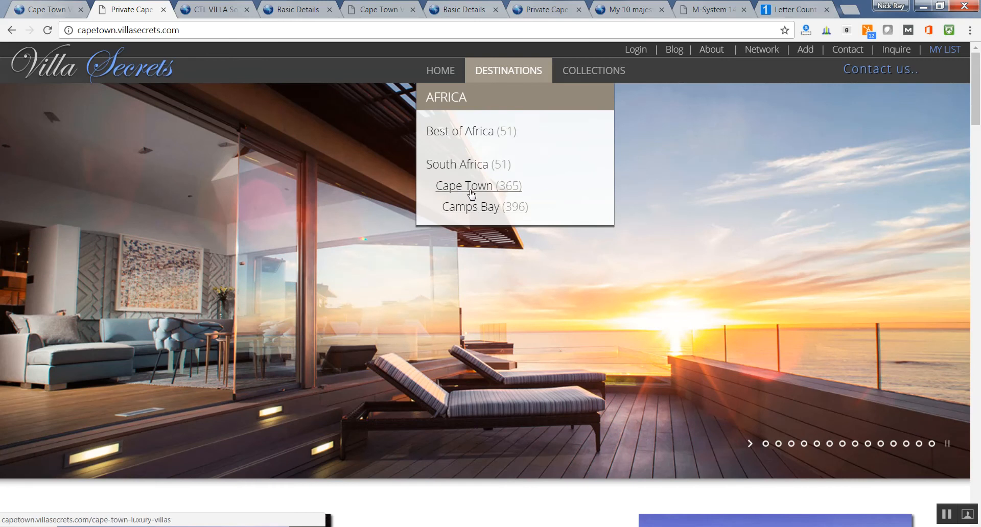
{"action": "mouse_move", "coordinate": [438, 74]}
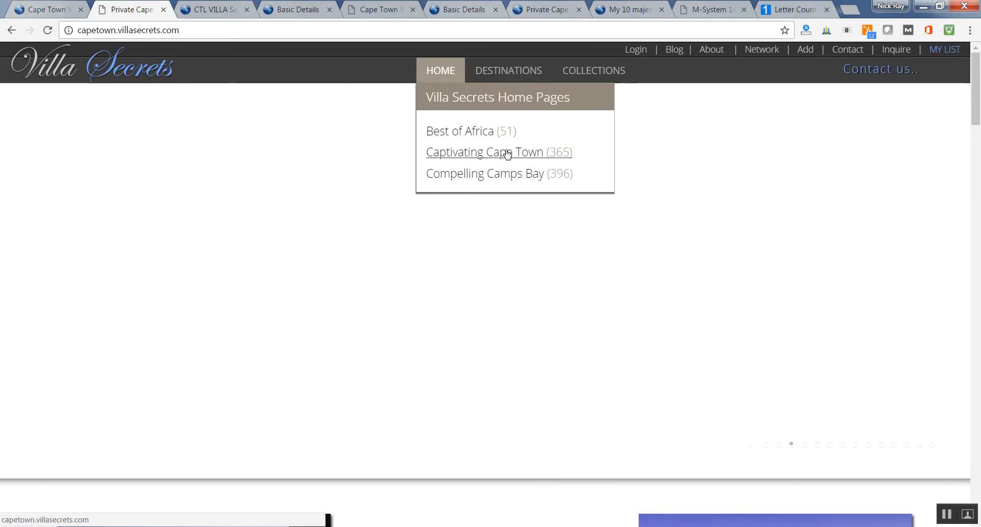
{"action": "left_click", "coordinate": [522, 176]}
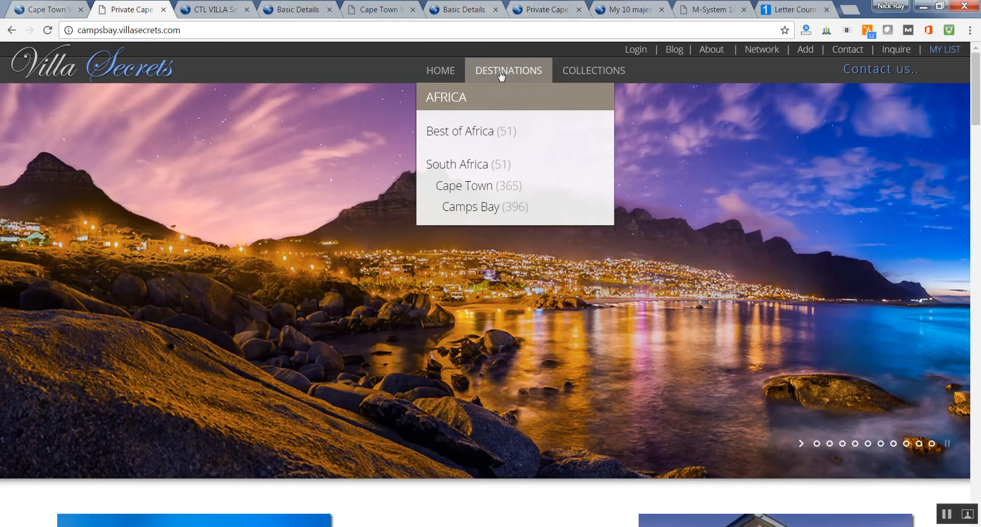
Step: Open the Captivating Cape Town home page, then switch to the CMS and open the Home Page Slider Captions page
{"action": "mouse_move", "coordinate": [442, 72]}
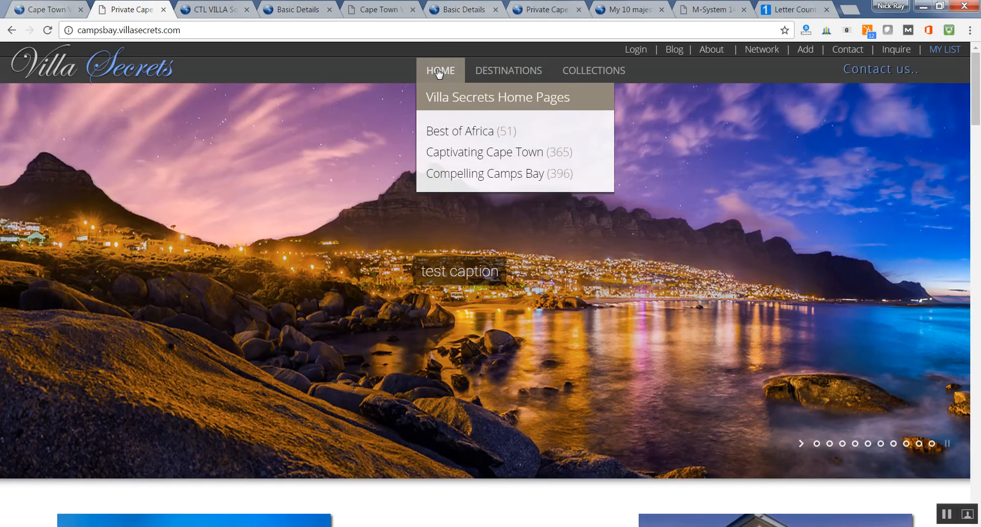
{"action": "left_click", "coordinate": [471, 154]}
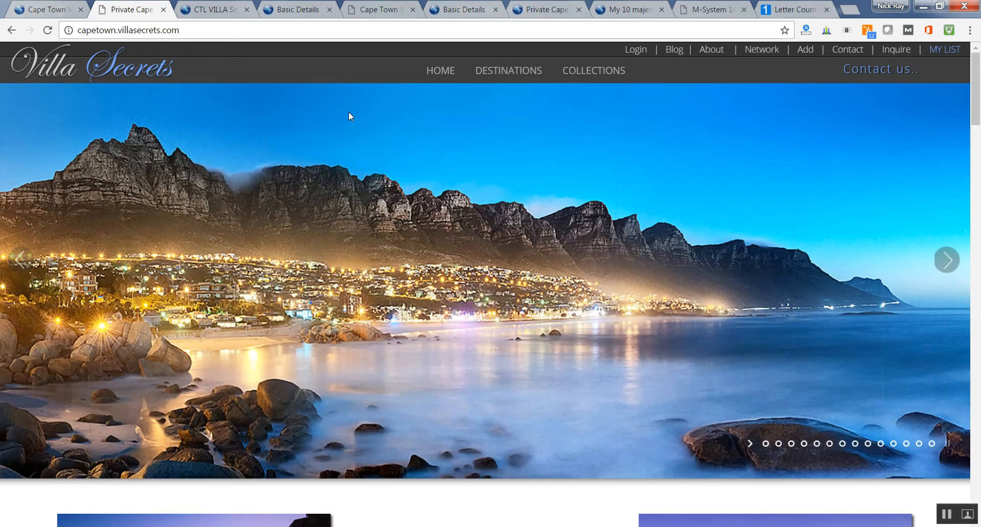
{"action": "left_click", "coordinate": [206, 5]}
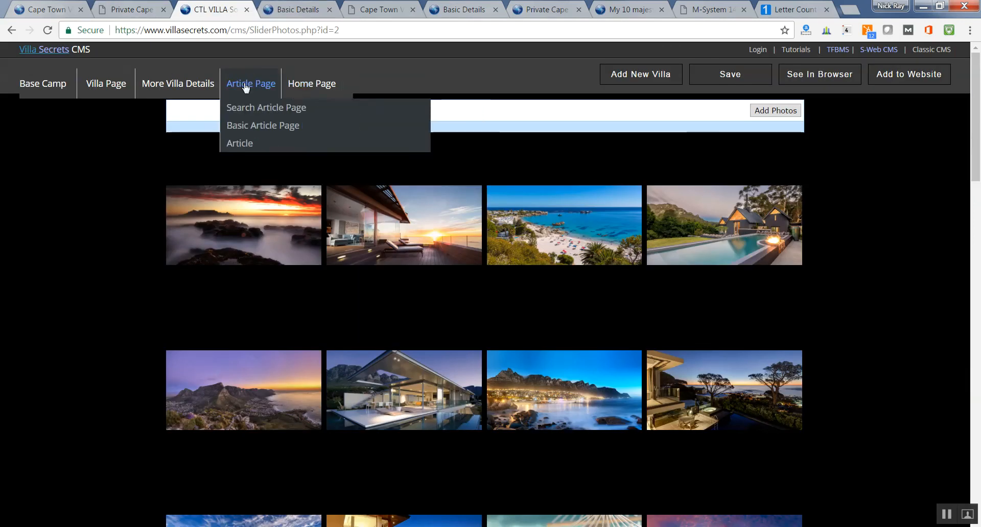
{"action": "mouse_move", "coordinate": [299, 84]}
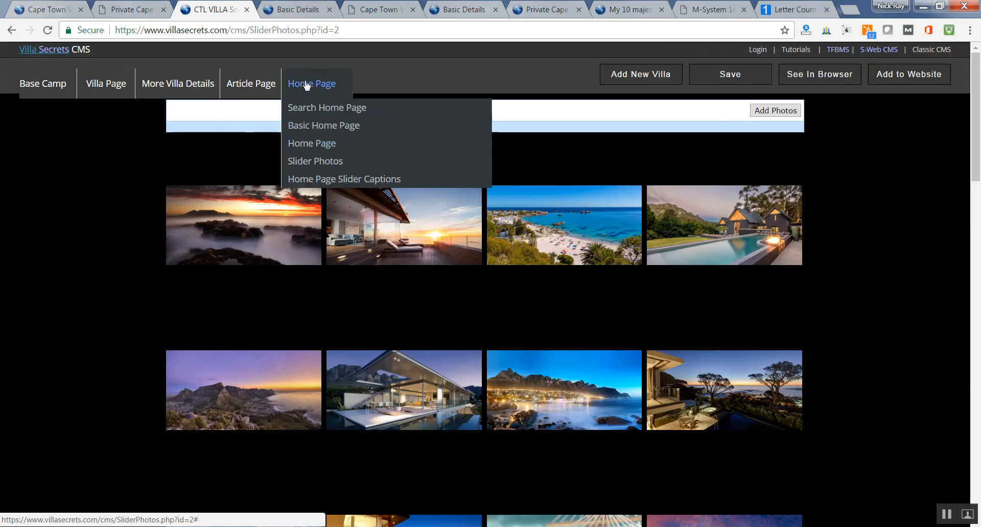
{"action": "left_click", "coordinate": [327, 178]}
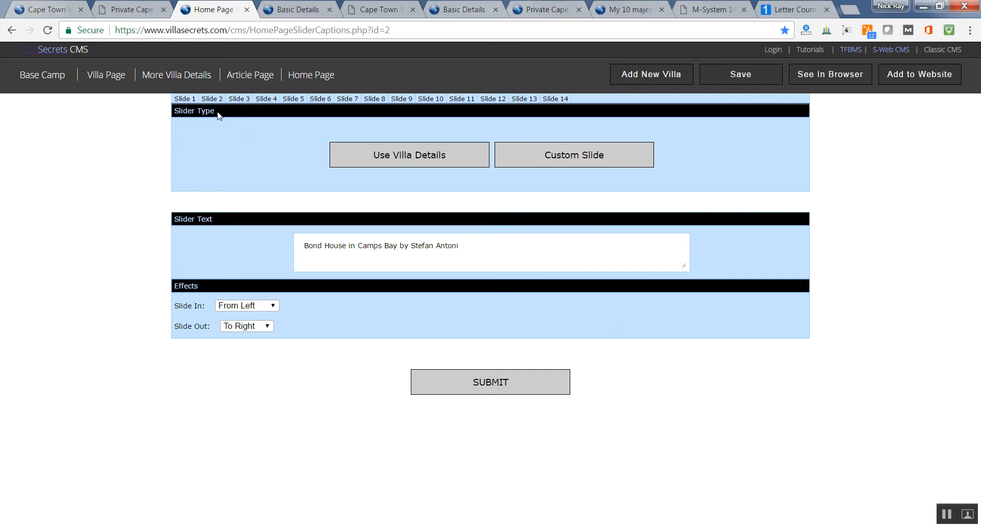
Step: Review the caption texts and effects of slides 2, 3 and 4, then return to slide 1
{"action": "left_click", "coordinate": [211, 99]}
{"action": "left_click", "coordinate": [250, 100]}
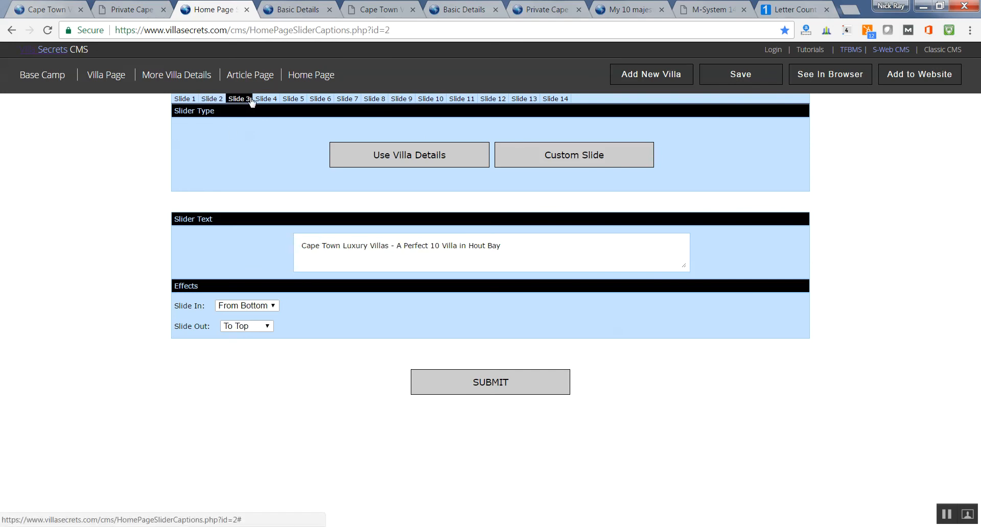
{"action": "left_click", "coordinate": [266, 99]}
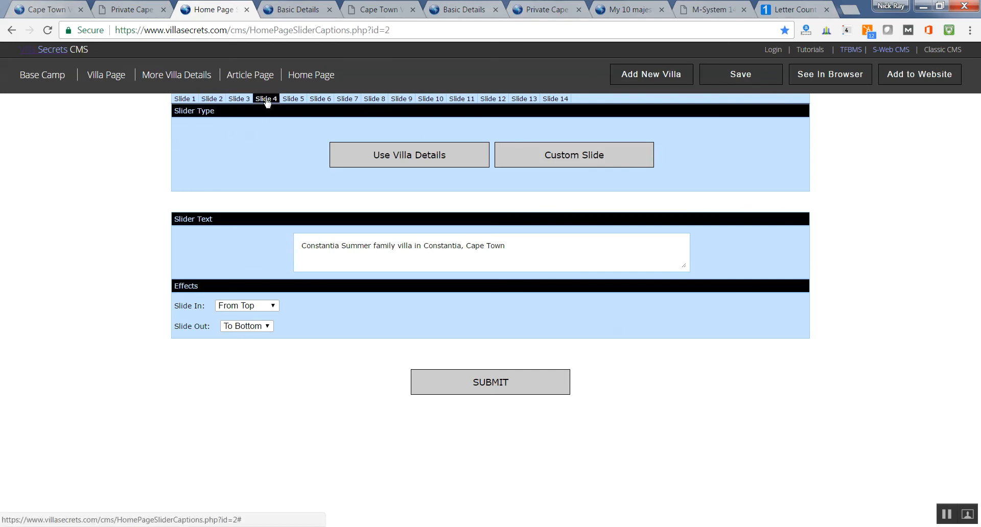
{"action": "left_click", "coordinate": [185, 100]}
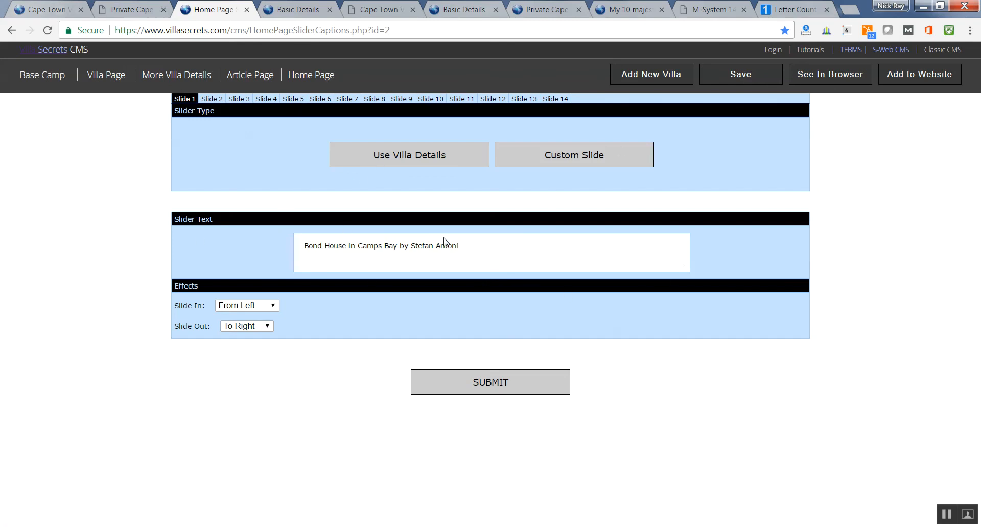
Step: Return to the live Cape Town home page, advance its slider and highlight the Dreamtime Villa caption
{"action": "left_click", "coordinate": [141, 9]}
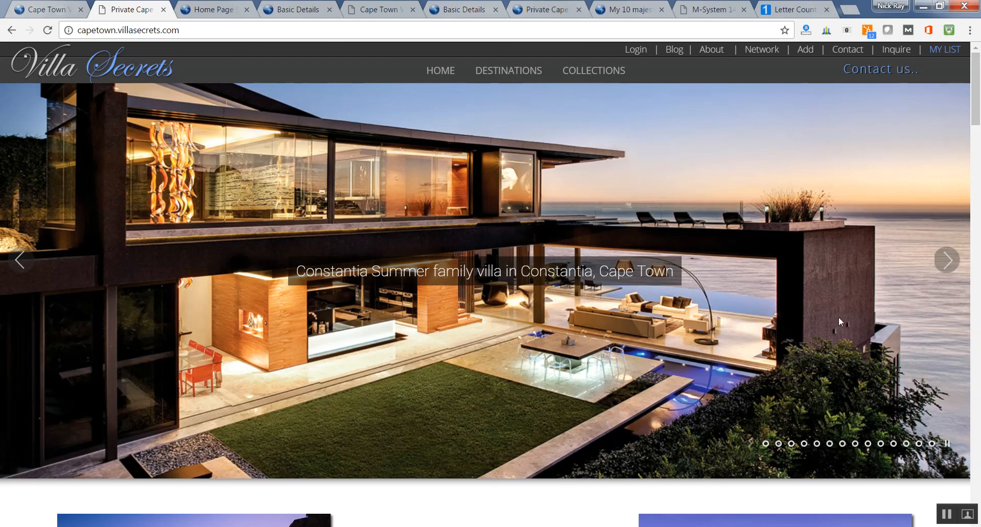
{"action": "left_click", "coordinate": [947, 268]}
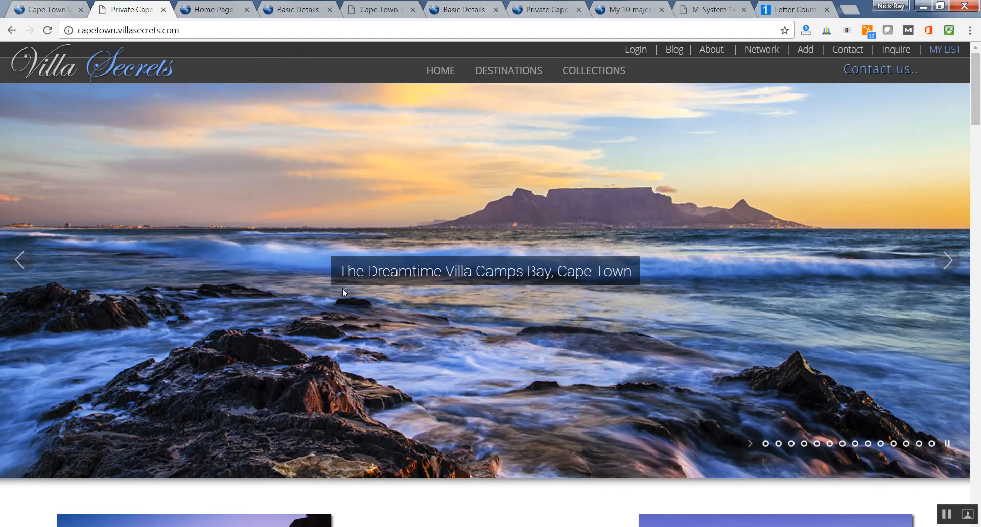
{"action": "left_click_drag", "start_coordinate": [348, 272], "coordinate": [713, 270]}
{"action": "left_click_drag", "start_coordinate": [633, 272], "coordinate": [339, 264]}
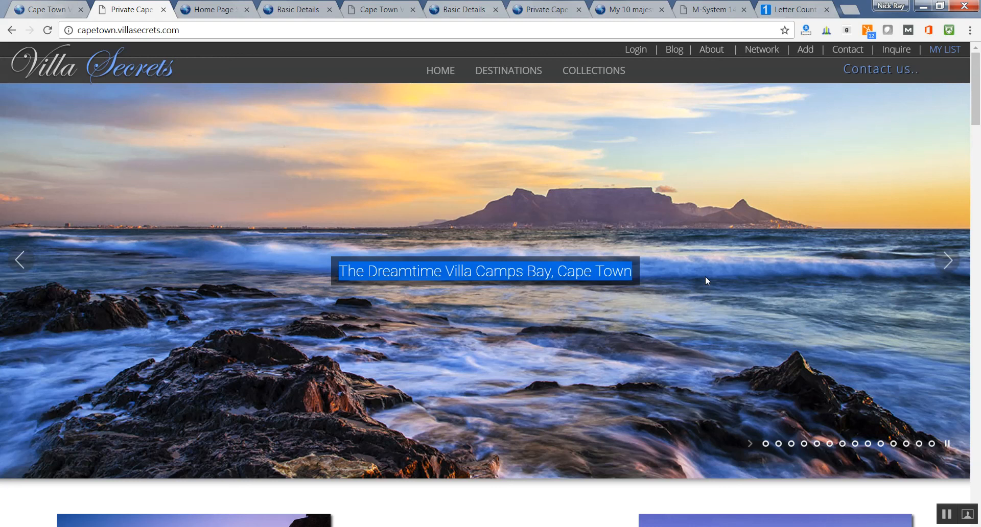
Step: Highlight the Leading Villas of Africa heading on the Cape Town home page and examine the villa cards below it
{"action": "scroll", "coordinate": [966, 170], "scroll_direction": "down", "scroll_amount": 8}
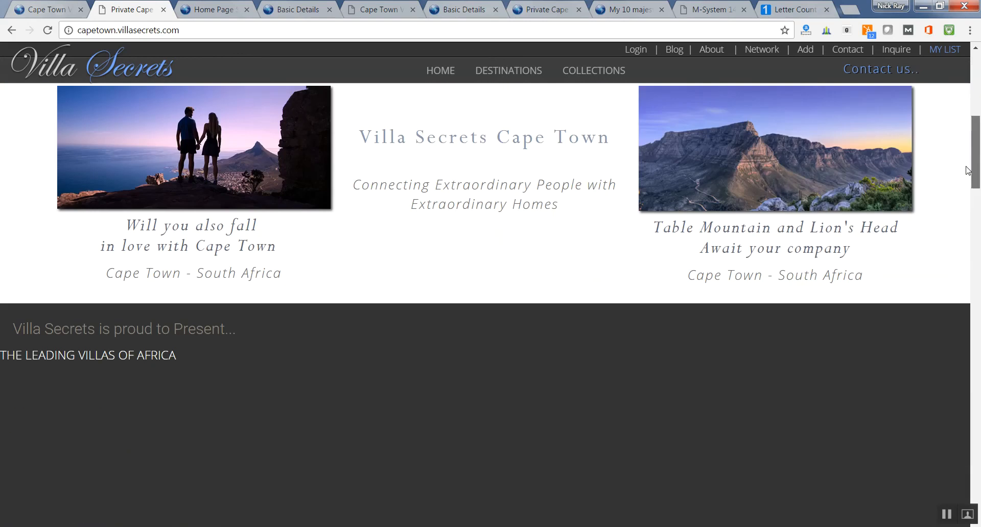
{"action": "scroll", "coordinate": [960, 184], "scroll_direction": "down", "scroll_amount": 5}
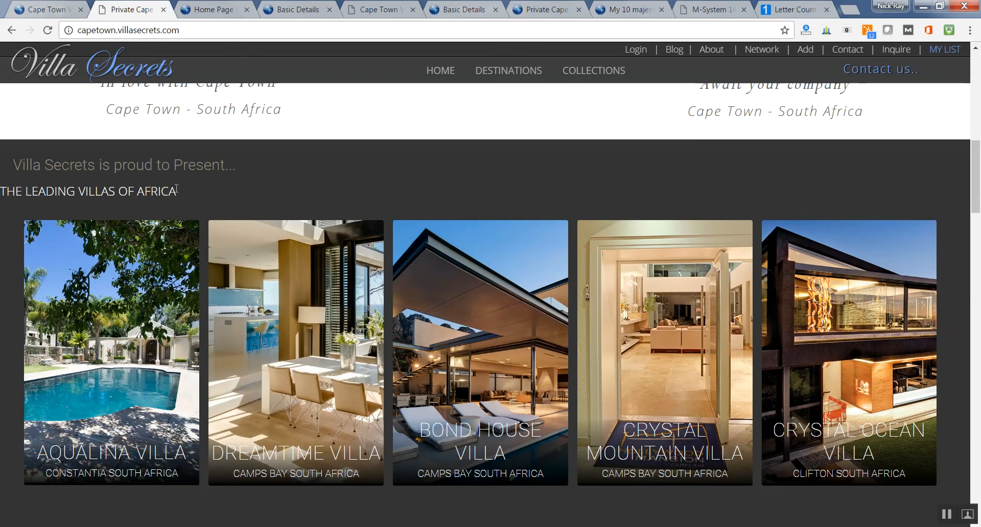
{"action": "left_click_drag", "start_coordinate": [176, 190], "coordinate": [2, 192]}
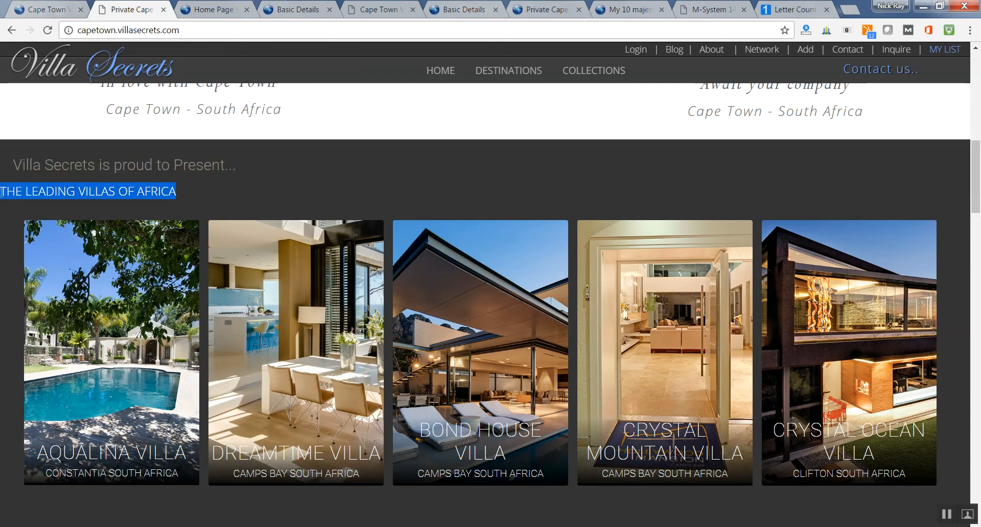
{"action": "mouse_move", "coordinate": [975, 173]}
{"action": "left_mouse_down"}
{"action": "mouse_move", "coordinate": [976, 190]}
{"action": "mouse_move", "coordinate": [975, 177]}
{"action": "left_mouse_up"}
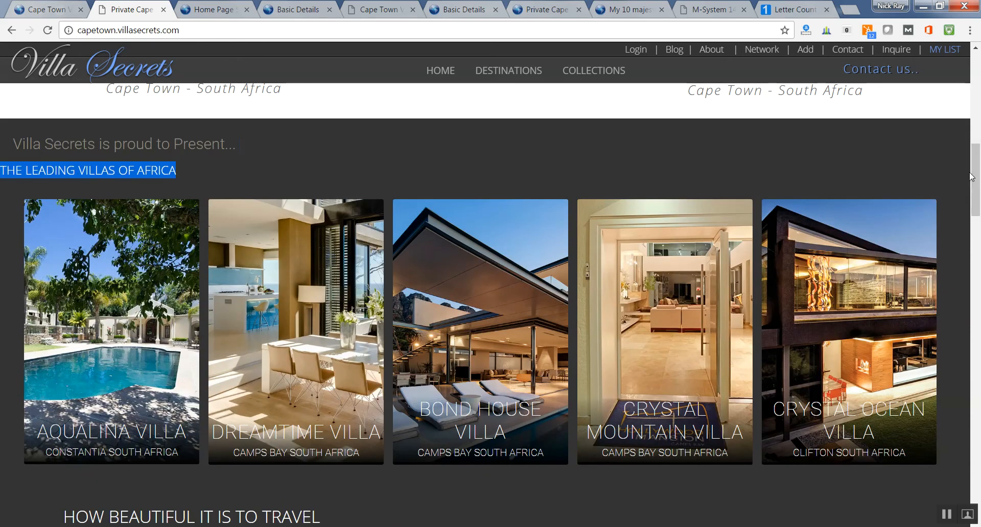
Step: Open the Aqualina Villa page, return to the Cape Town home page and examine its How Beautiful It Is to Travel section
{"action": "left_click", "coordinate": [97, 318]}
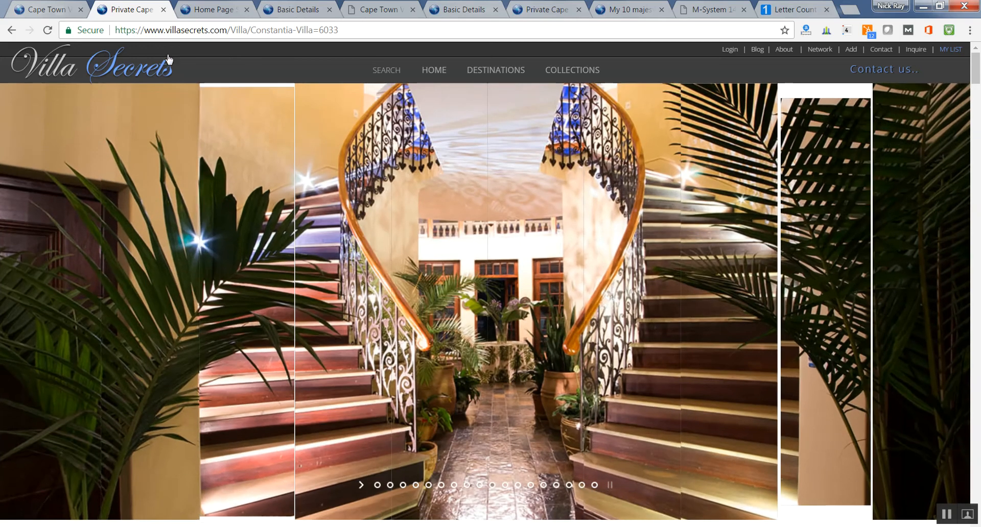
{"action": "left_click", "coordinate": [11, 30]}
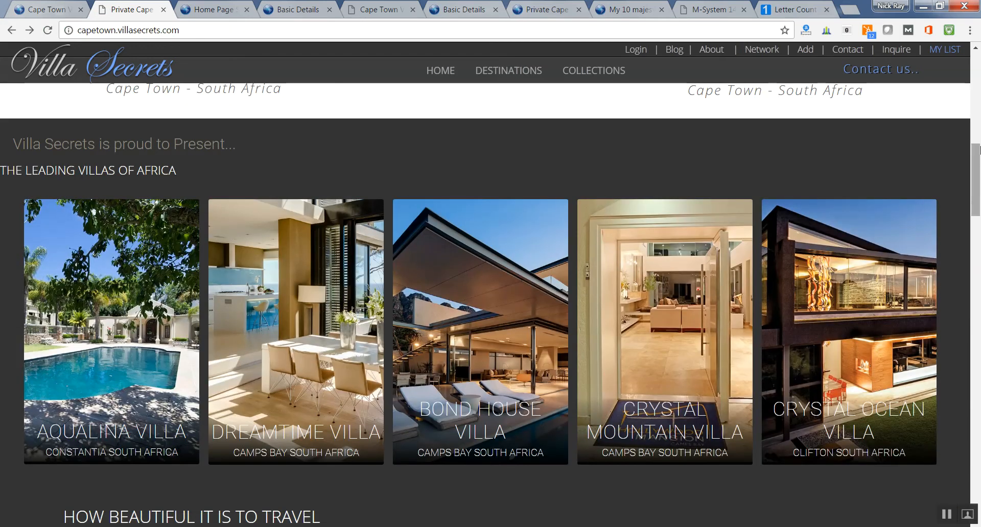
{"action": "left_click_drag", "start_coordinate": [976, 181], "coordinate": [970, 240]}
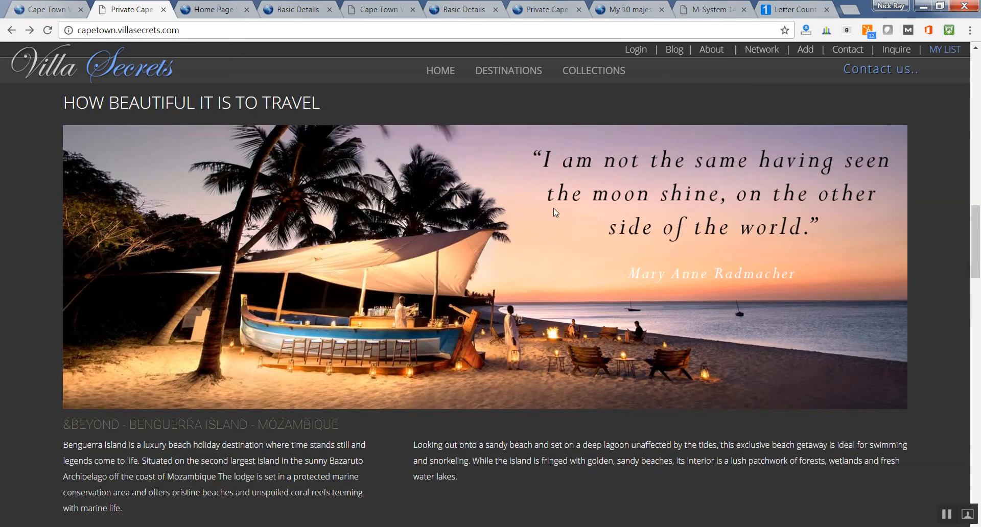
{"action": "left_click_drag", "start_coordinate": [977, 225], "coordinate": [975, 239]}
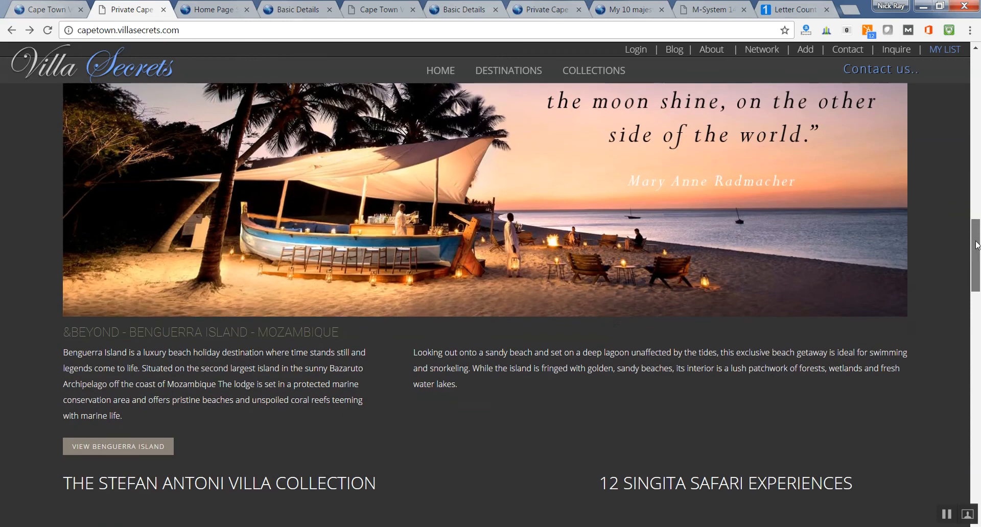
Step: Open the Home Page editor in the CMS and examine the large featured photo above the Benguerra Island text
{"action": "left_click", "coordinate": [187, 6]}
{"action": "mouse_move", "coordinate": [250, 75]}
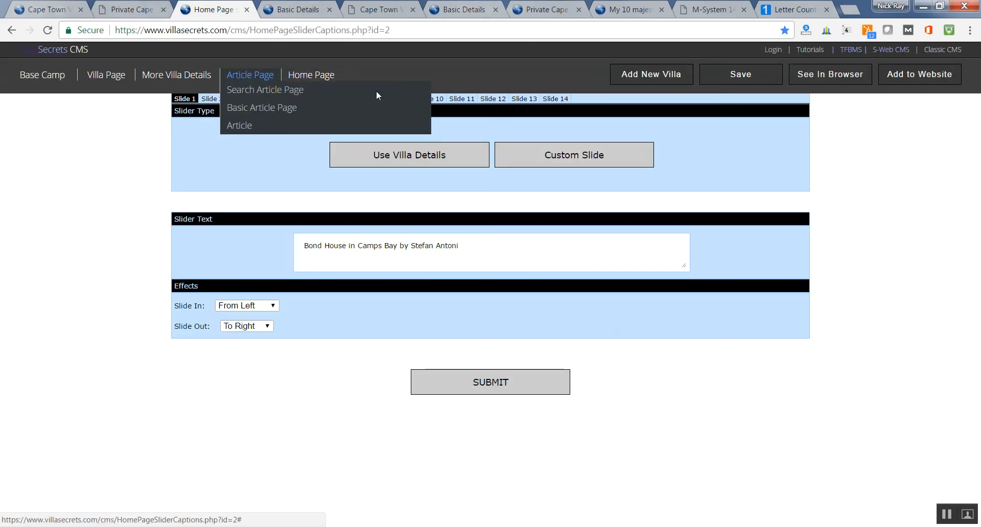
{"action": "mouse_move", "coordinate": [310, 75]}
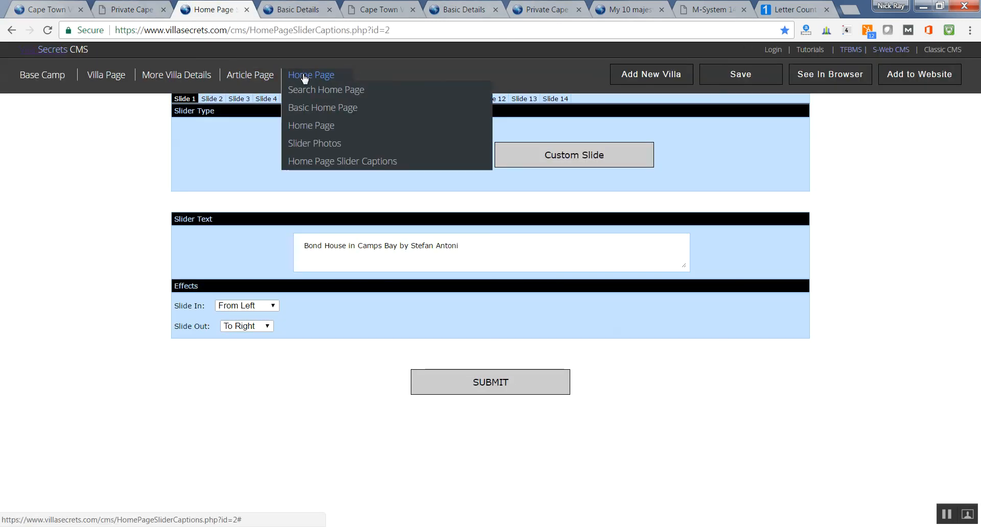
{"action": "left_click", "coordinate": [301, 128]}
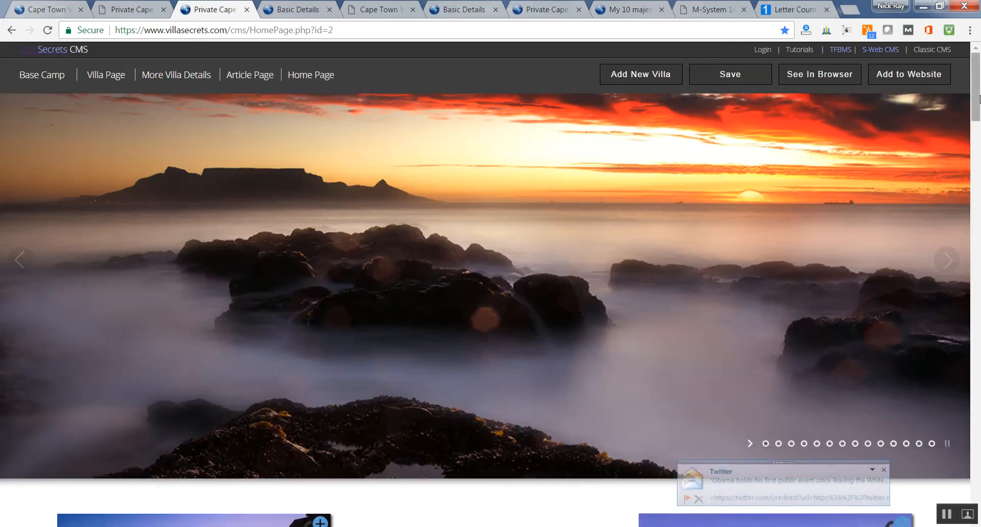
{"action": "left_click_drag", "start_coordinate": [978, 99], "coordinate": [976, 236]}
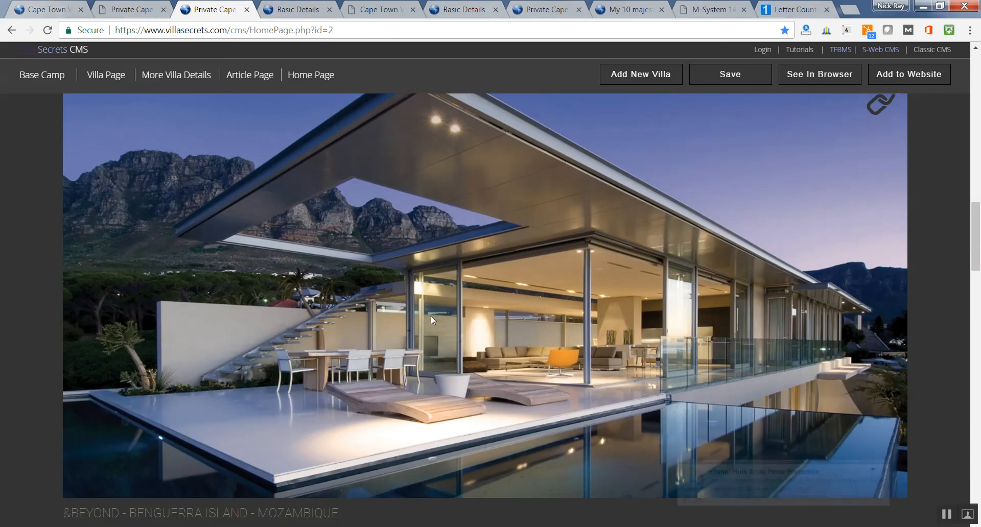
{"action": "mouse_move", "coordinate": [978, 226]}
{"action": "left_mouse_down"}
{"action": "mouse_move", "coordinate": [979, 215]}
{"action": "mouse_move", "coordinate": [979, 233]}
{"action": "mouse_move", "coordinate": [976, 223]}
{"action": "left_mouse_up"}
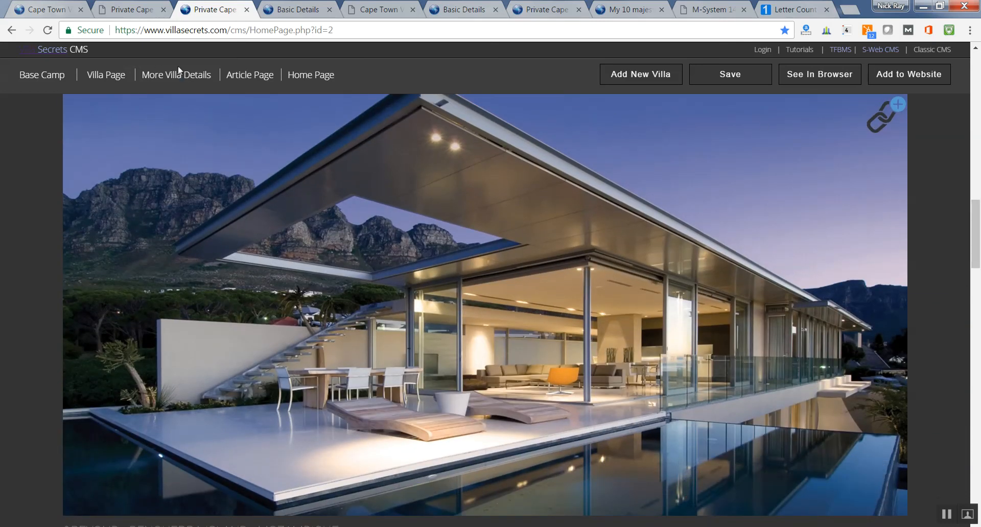
Step: Review the Benguerra Island, Stefan Antoni and Singita sections on the live Cape Town home page, then return to its slider
{"action": "left_click", "coordinate": [142, 7]}
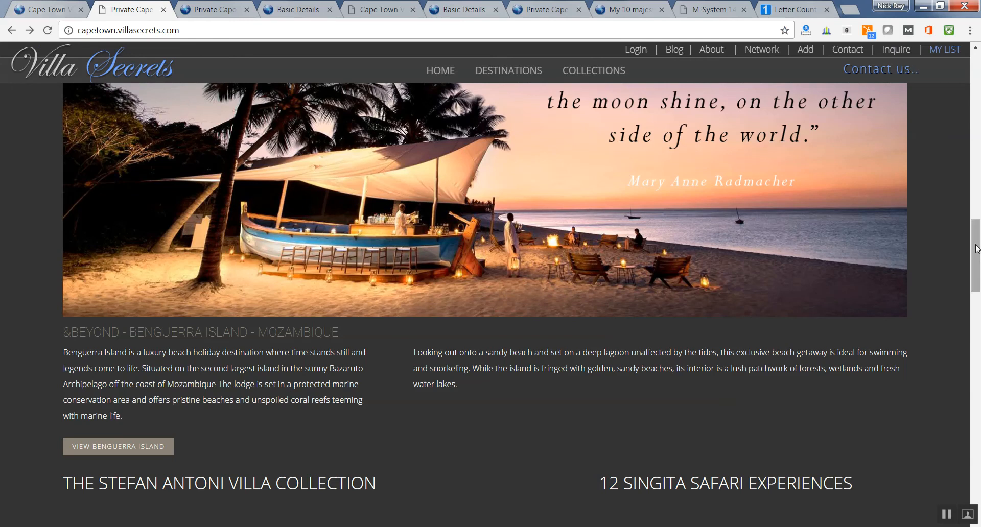
{"action": "left_click_drag", "start_coordinate": [973, 250], "coordinate": [948, 277]}
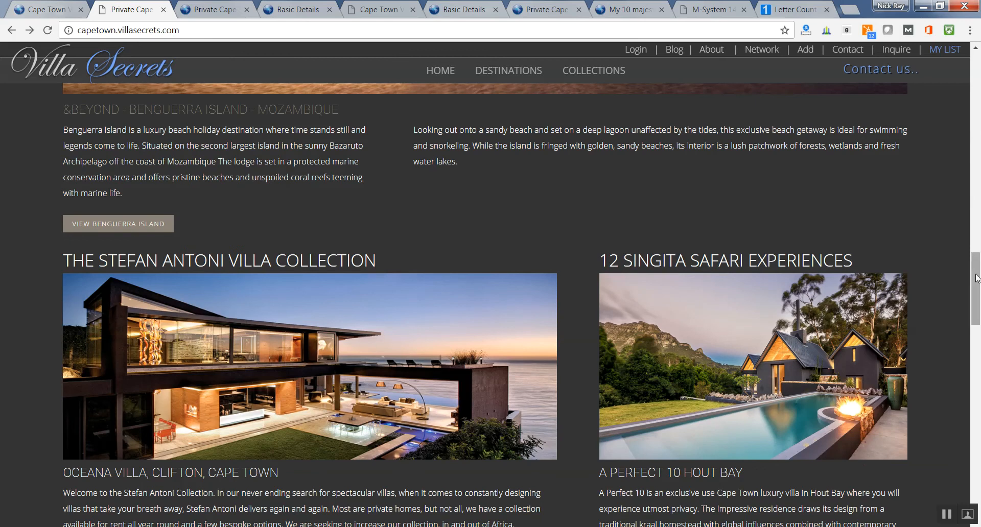
{"action": "left_click_drag", "start_coordinate": [976, 279], "coordinate": [978, 58]}
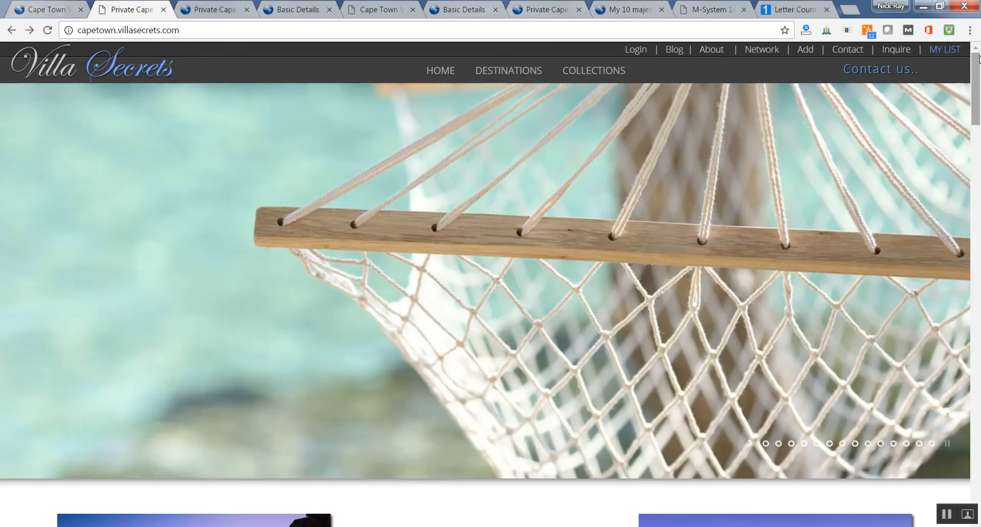
Step: Switch to Photoshop, view the Contact Us design with the panels hidden, then return to the live Cape Town home page
{"action": "left_click", "coordinate": [376, 526]}
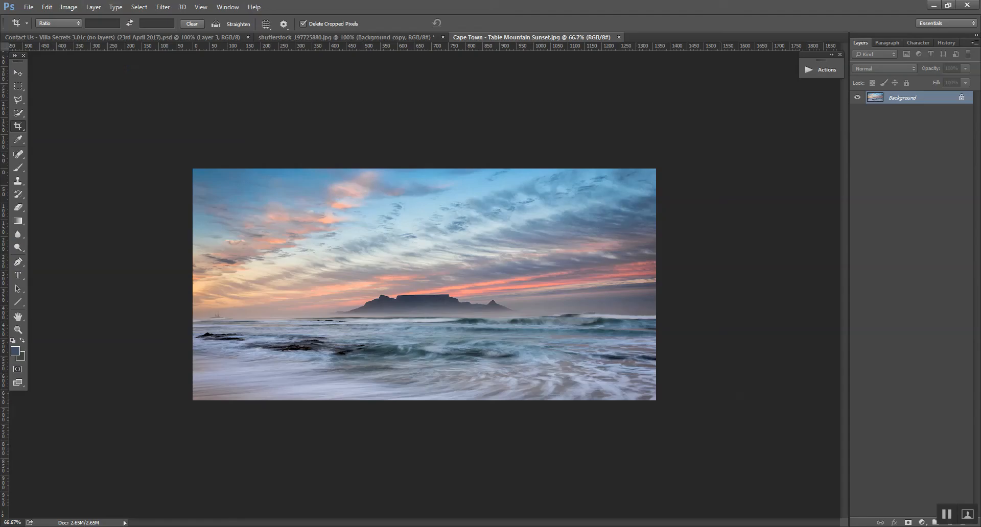
{"action": "left_click", "coordinate": [108, 37]}
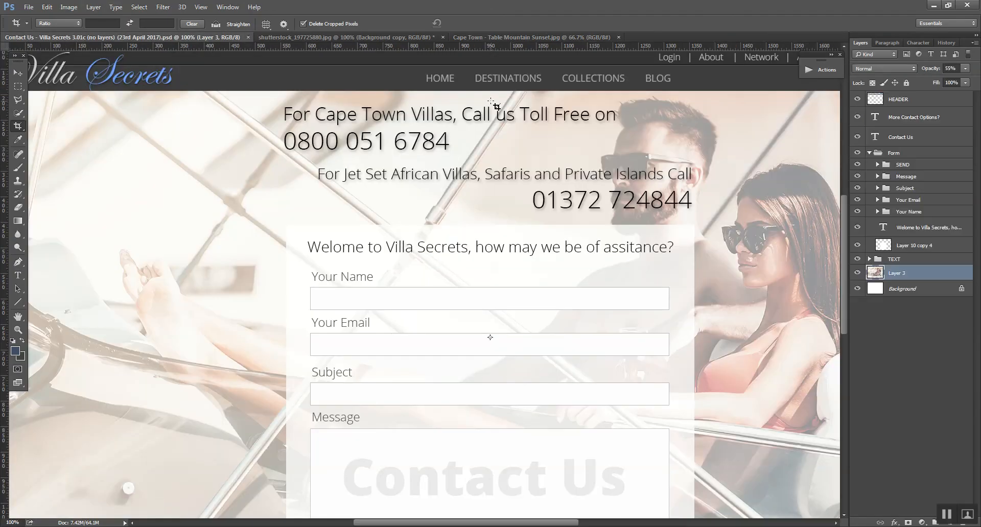
{"action": "key", "text": "Tab"}
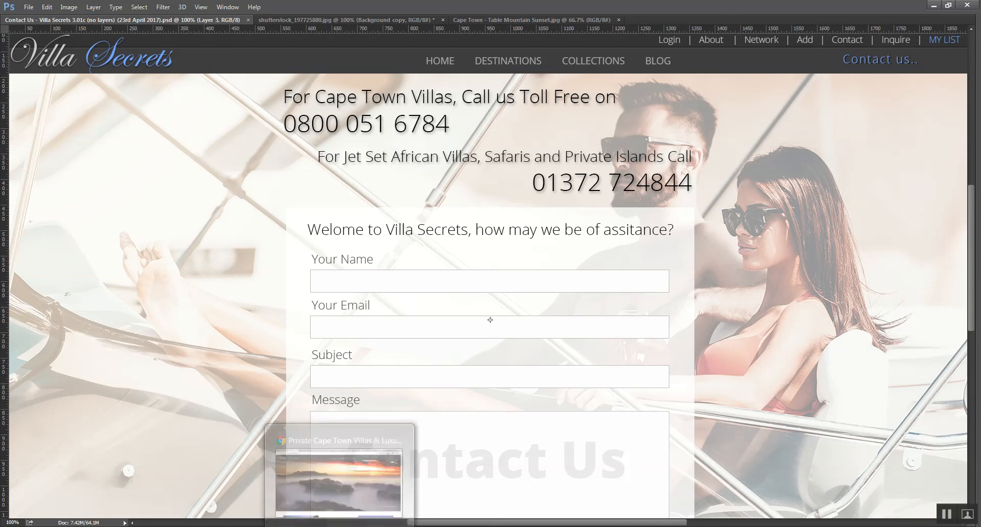
{"action": "left_click", "coordinate": [340, 472]}
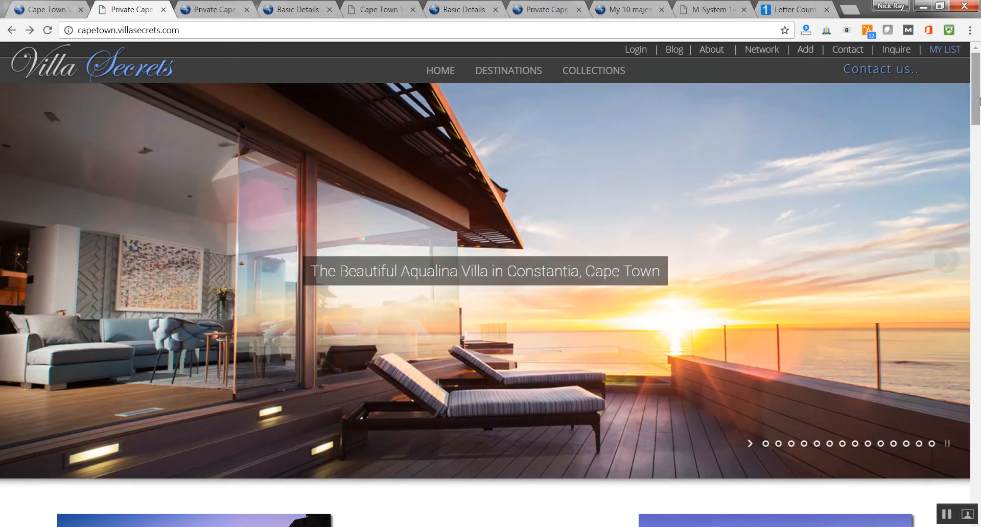
{"action": "mouse_move", "coordinate": [978, 102]}
{"action": "left_mouse_down"}
{"action": "mouse_move", "coordinate": [977, 390]}
{"action": "mouse_move", "coordinate": [979, 86]}
{"action": "left_mouse_up"}
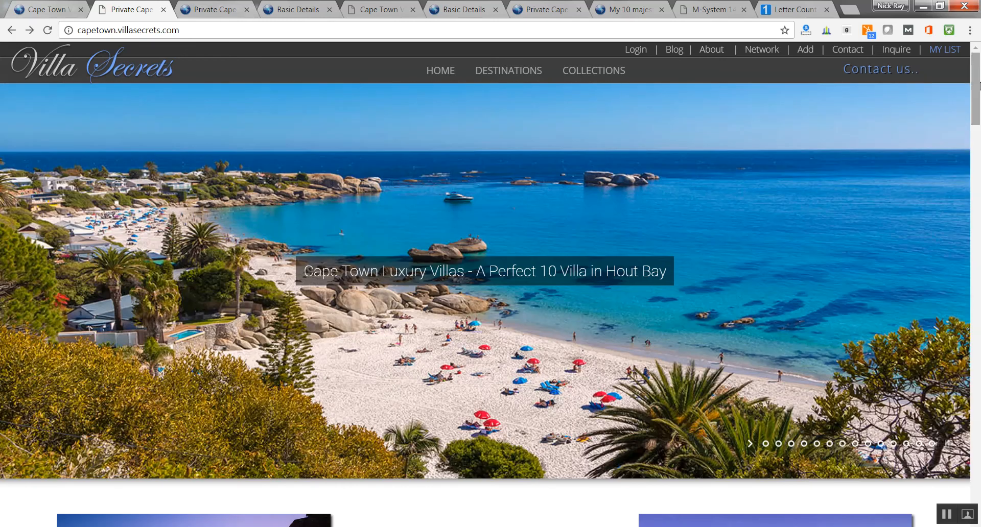